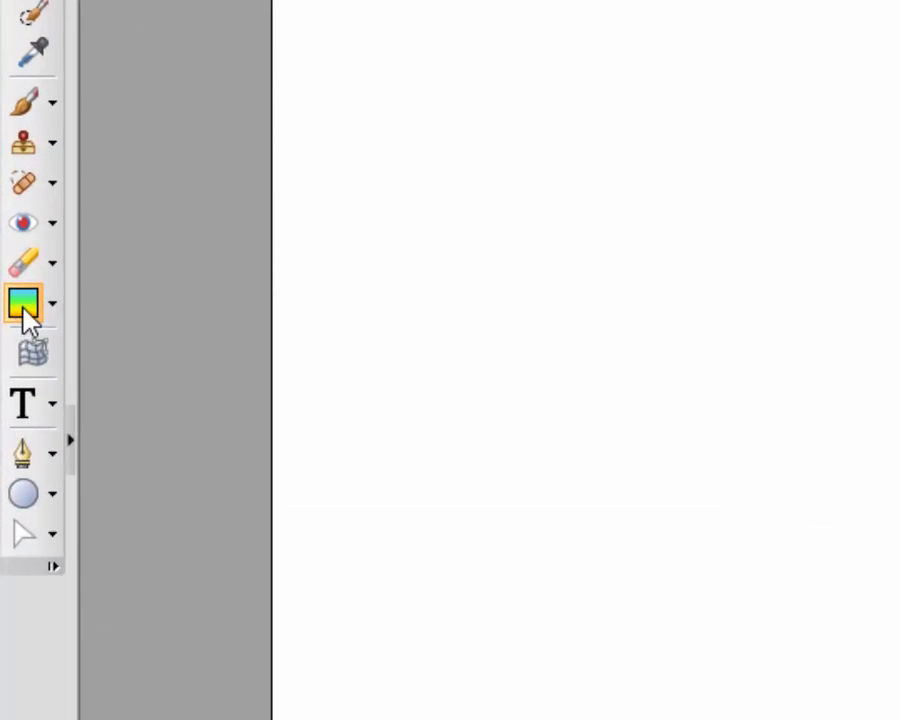
Activate the Gradient Fill Tool and set its blend mode to Normal
{"action": "left_click", "coordinate": [54, 308]}
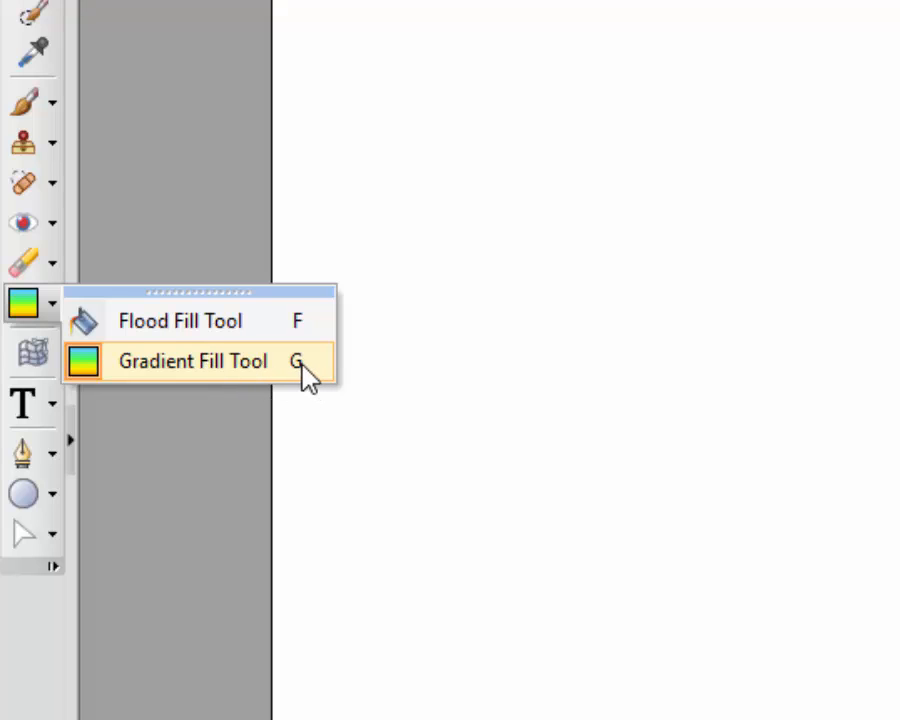
{"action": "left_click", "coordinate": [147, 366]}
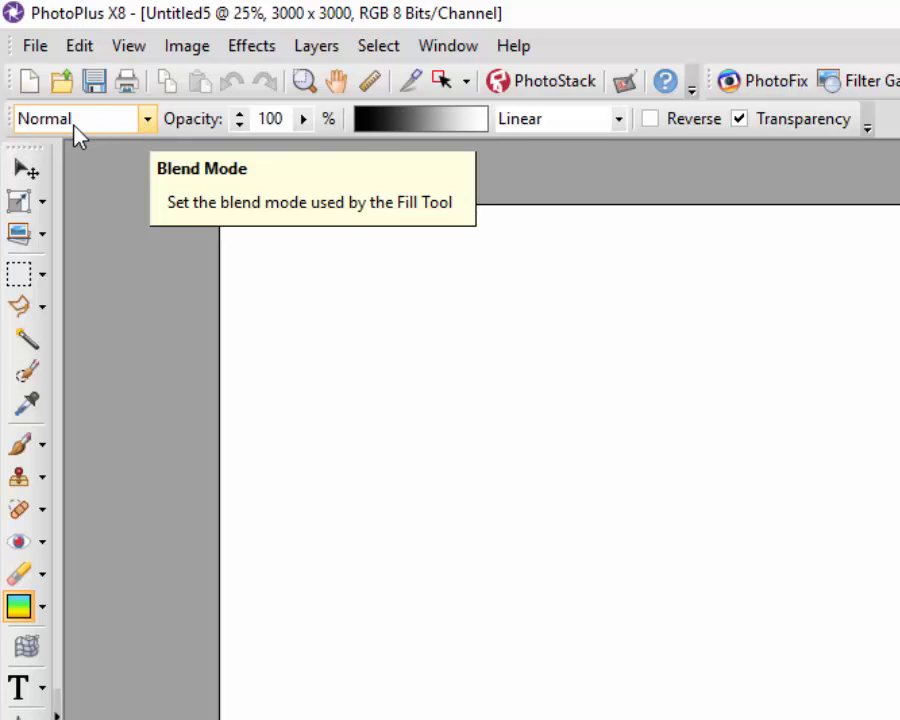
{"action": "left_click", "coordinate": [148, 121]}
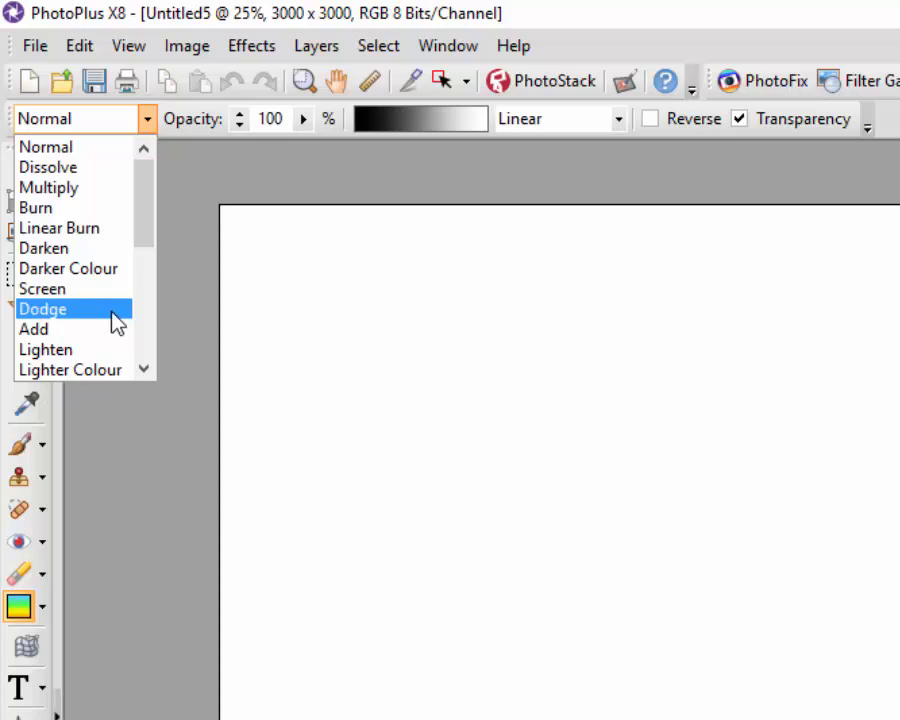
{"action": "left_click_drag", "start_coordinate": [150, 235], "coordinate": [153, 201]}
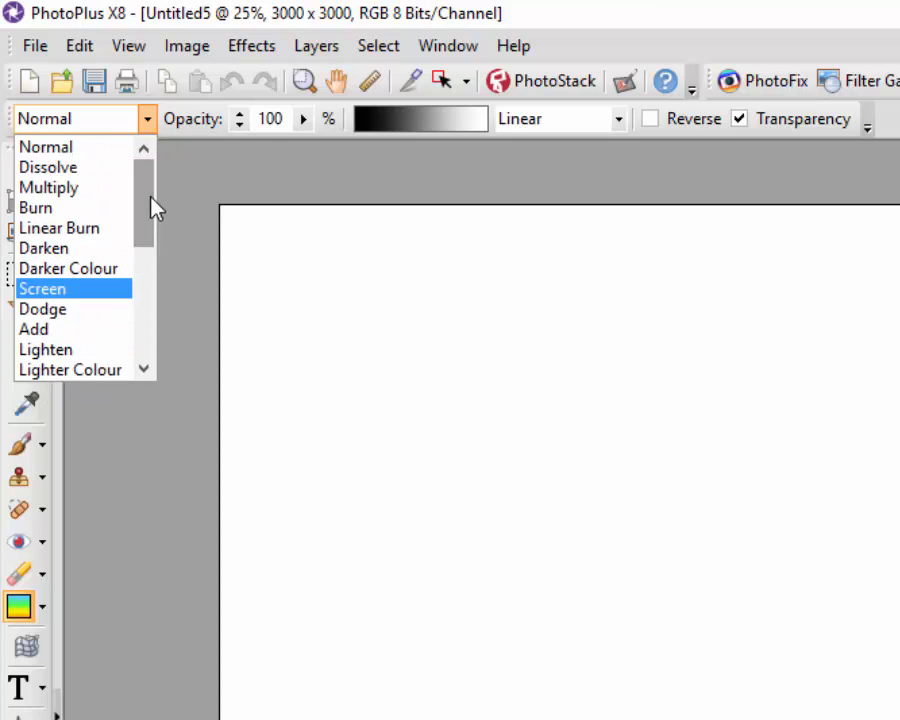
{"action": "left_click", "coordinate": [95, 152]}
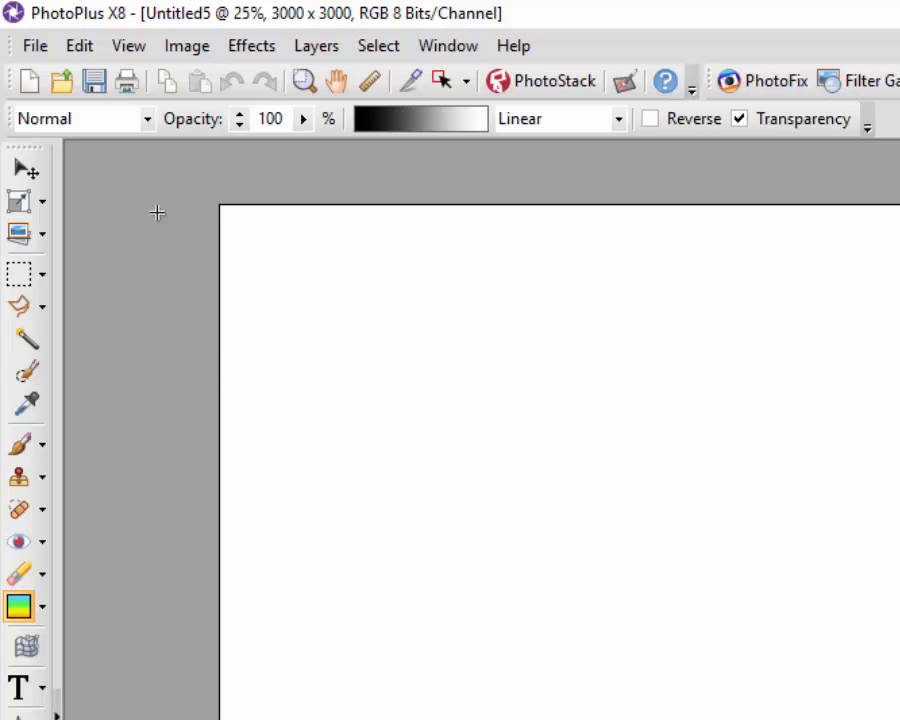
{"action": "left_click", "coordinate": [147, 126]}
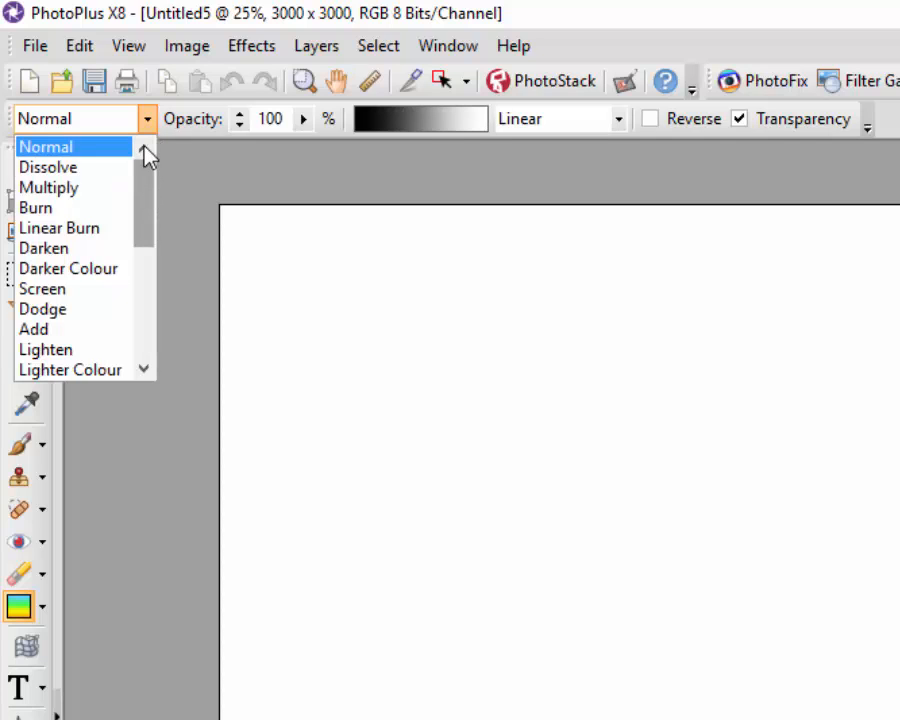
{"action": "left_click", "coordinate": [149, 125]}
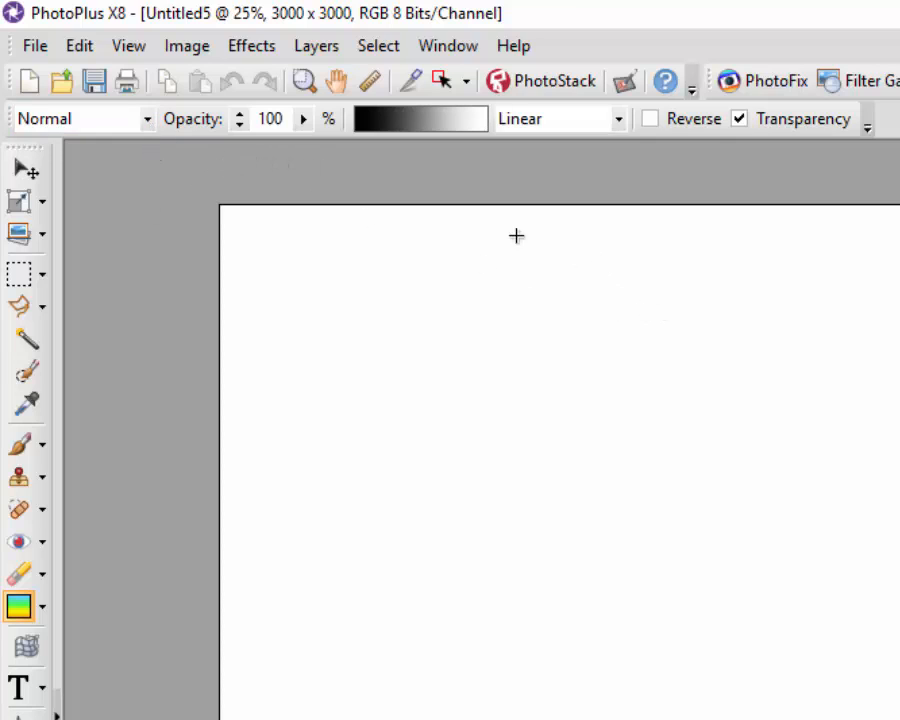
{"action": "left_click", "coordinate": [303, 119]}
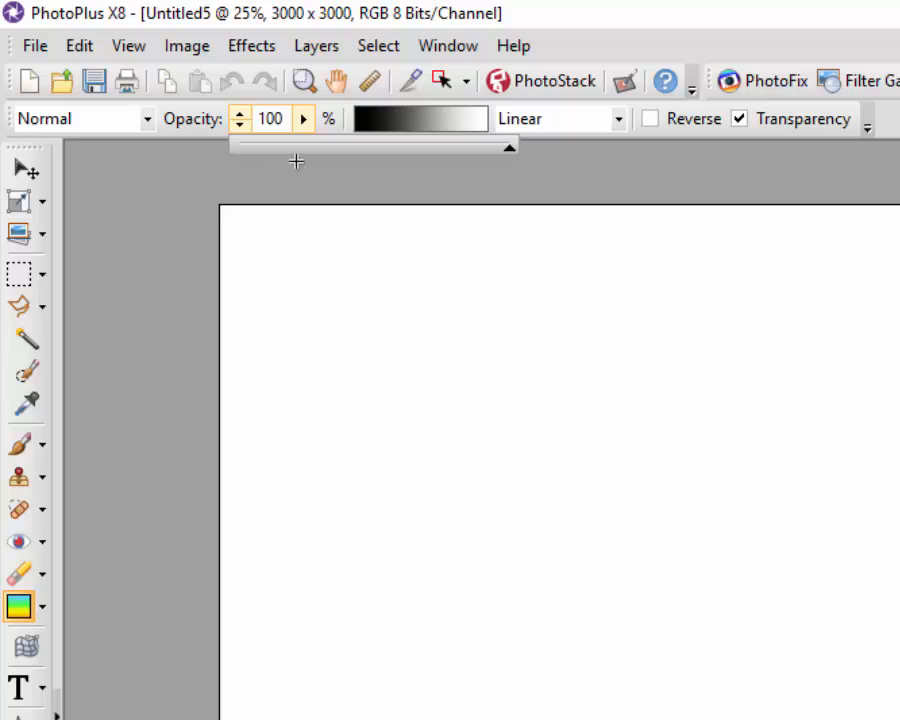
{"action": "left_click", "coordinate": [165, 213]}
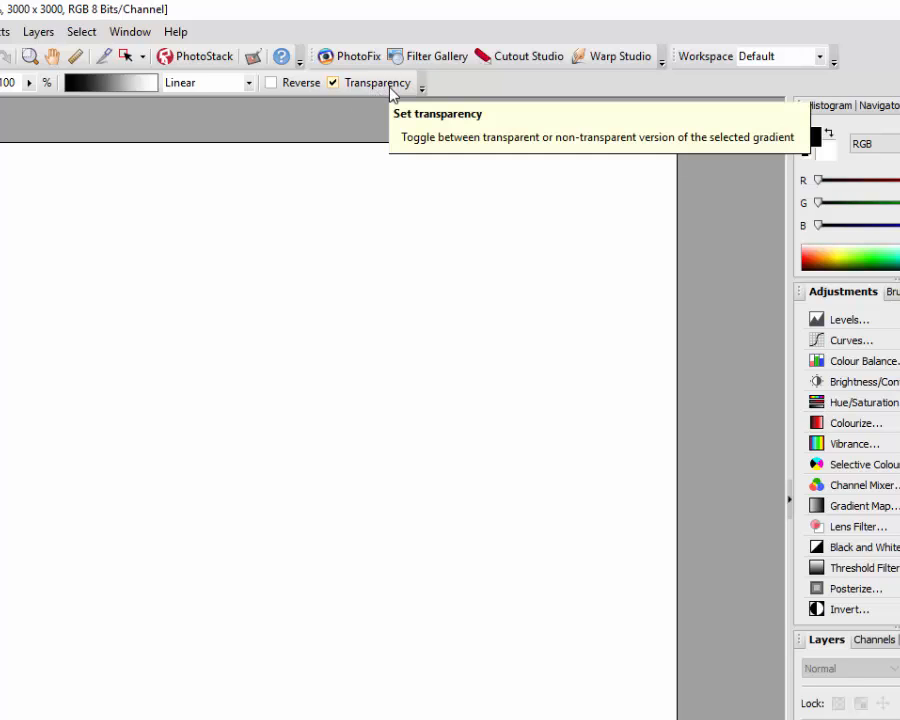
Try out the reversed gradient, restore its original direction, and look over the available gradient types
{"action": "left_click", "coordinate": [271, 84]}
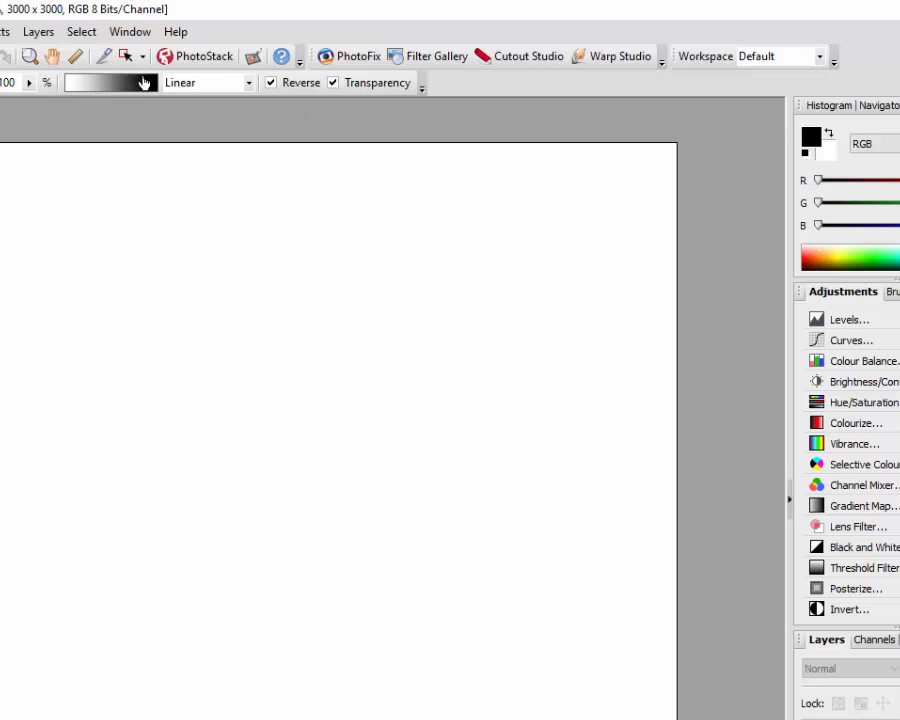
{"action": "left_click", "coordinate": [272, 84]}
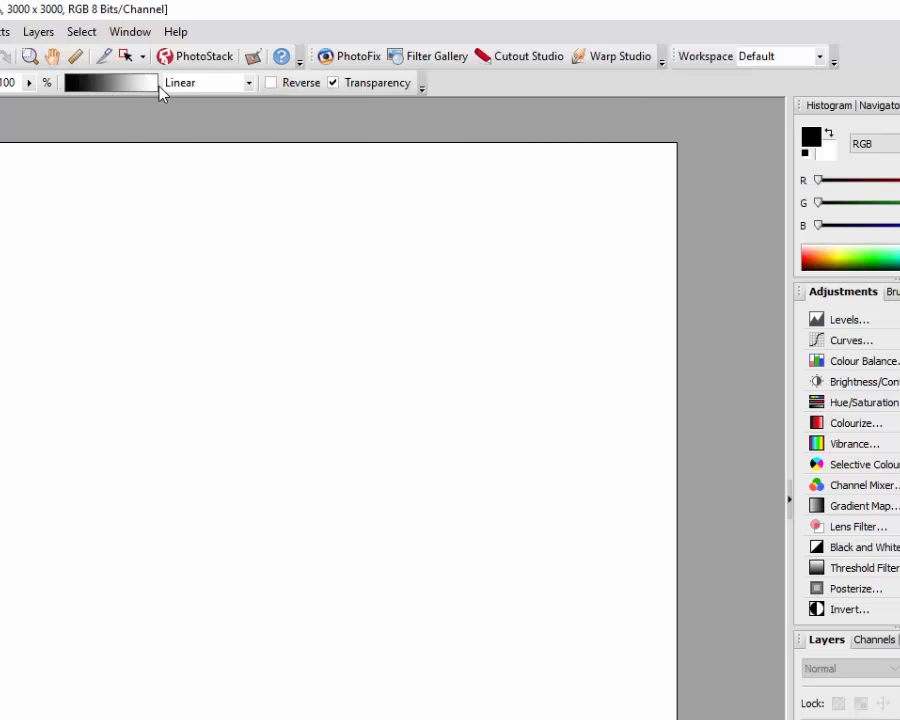
{"action": "left_click", "coordinate": [273, 85]}
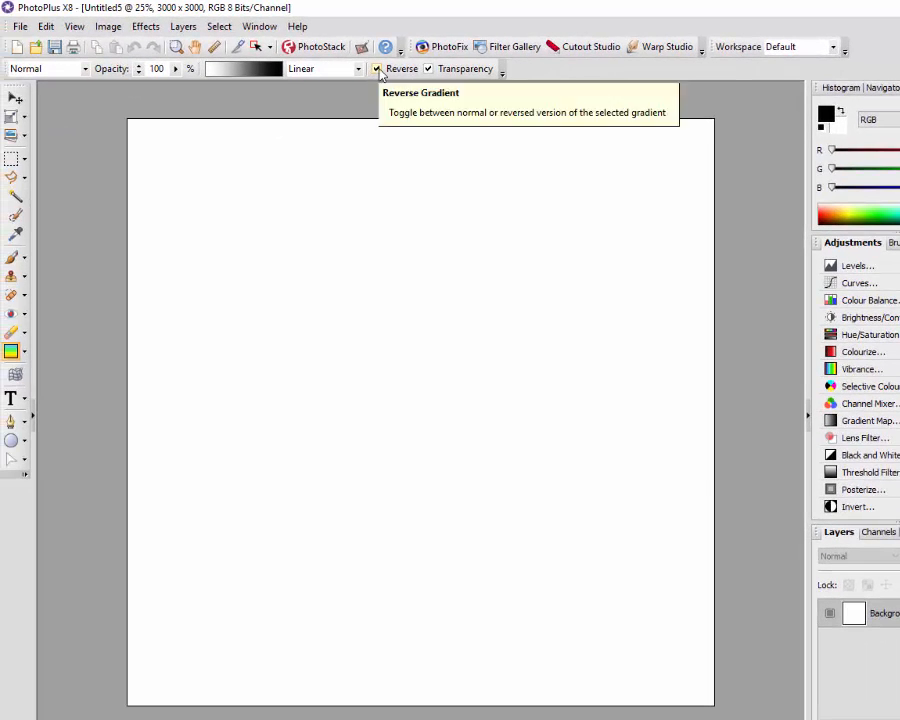
{"action": "left_click", "coordinate": [378, 70]}
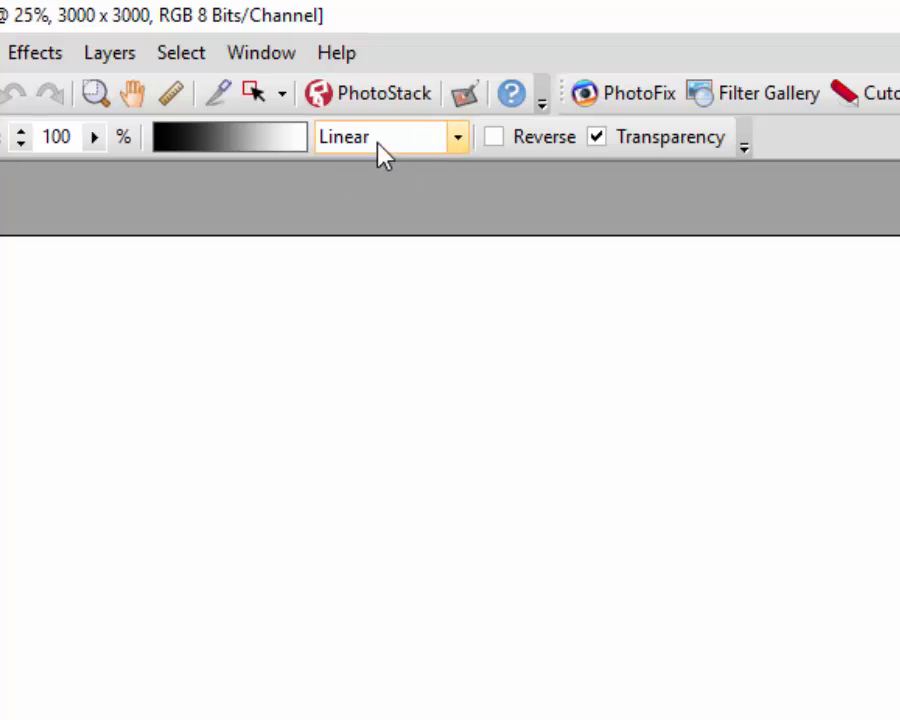
{"action": "left_click", "coordinate": [459, 142]}
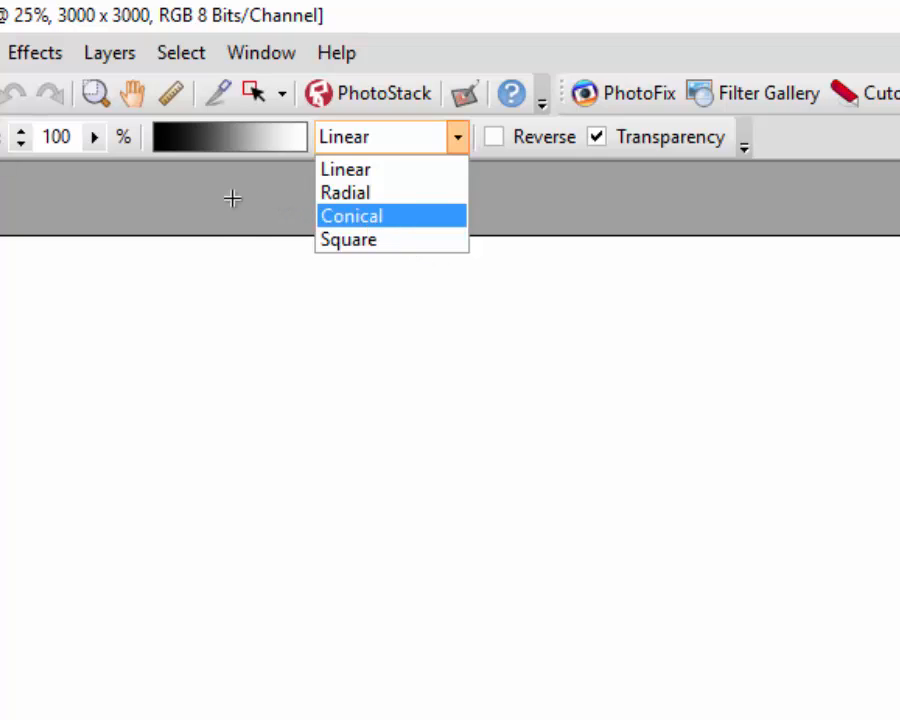
{"action": "left_click", "coordinate": [516, 184]}
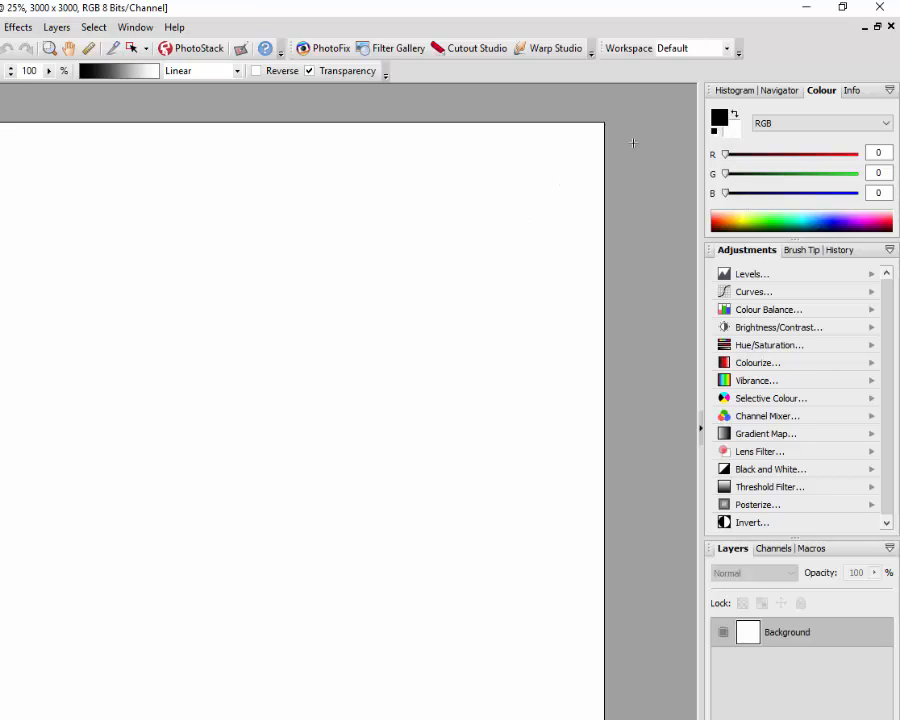
Open the foreground colour for editing and try out several light and dark shades of red
{"action": "left_click", "coordinate": [720, 119]}
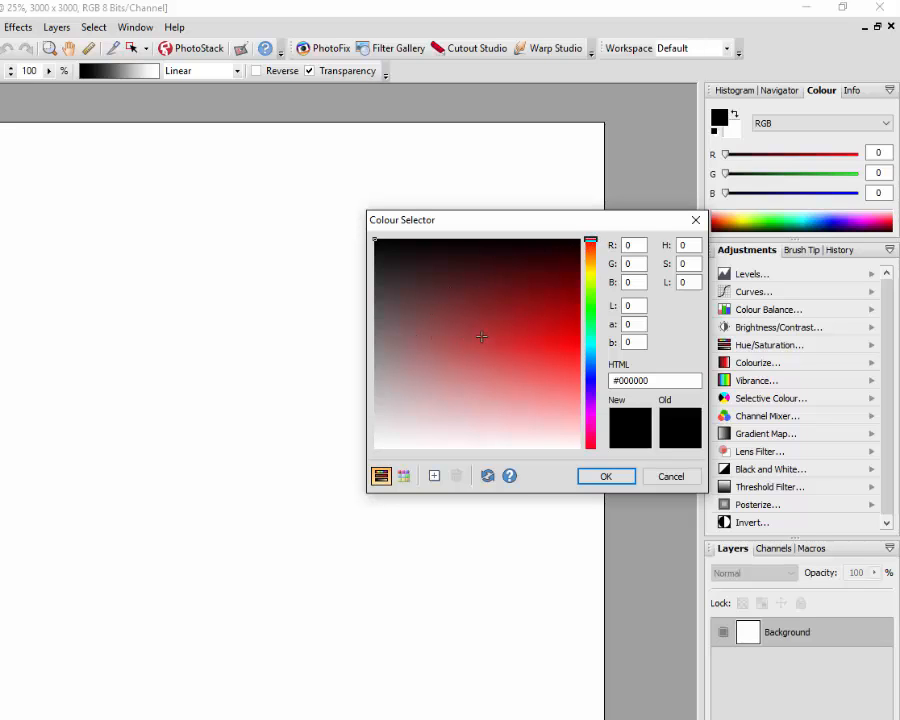
{"action": "left_click_drag", "start_coordinate": [481, 337], "coordinate": [422, 412]}
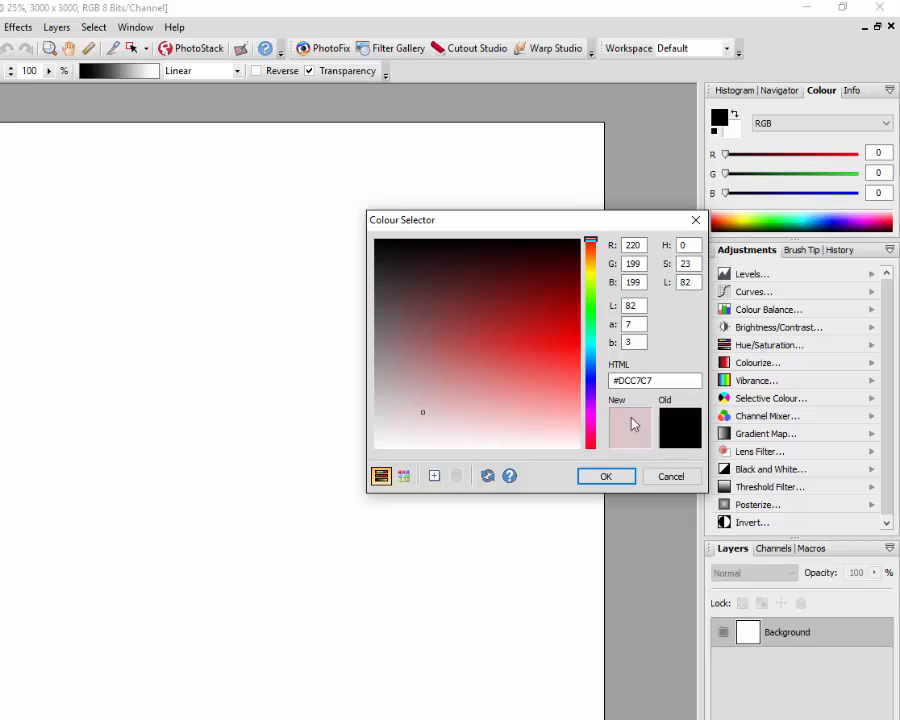
{"action": "left_click_drag", "start_coordinate": [506, 283], "coordinate": [419, 263]}
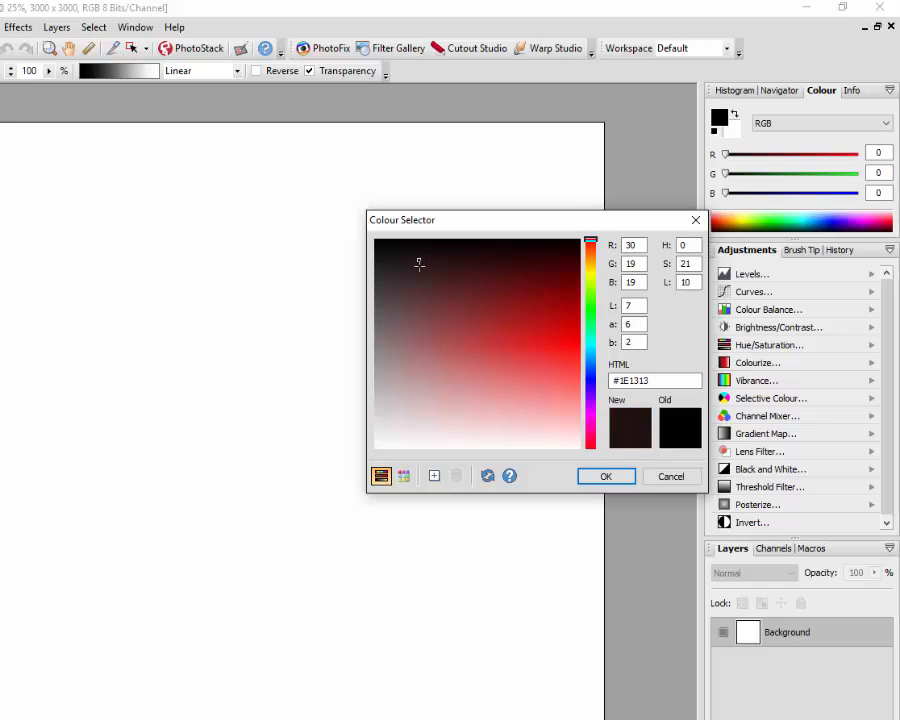
{"action": "left_click_drag", "start_coordinate": [419, 337], "coordinate": [504, 388]}
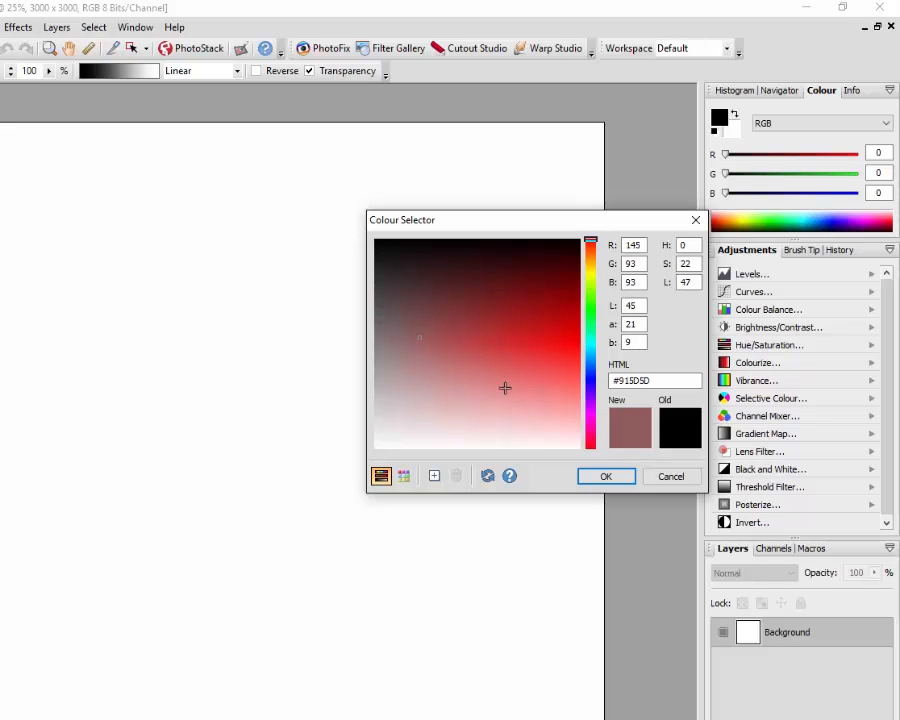
{"action": "left_click", "coordinate": [438, 417]}
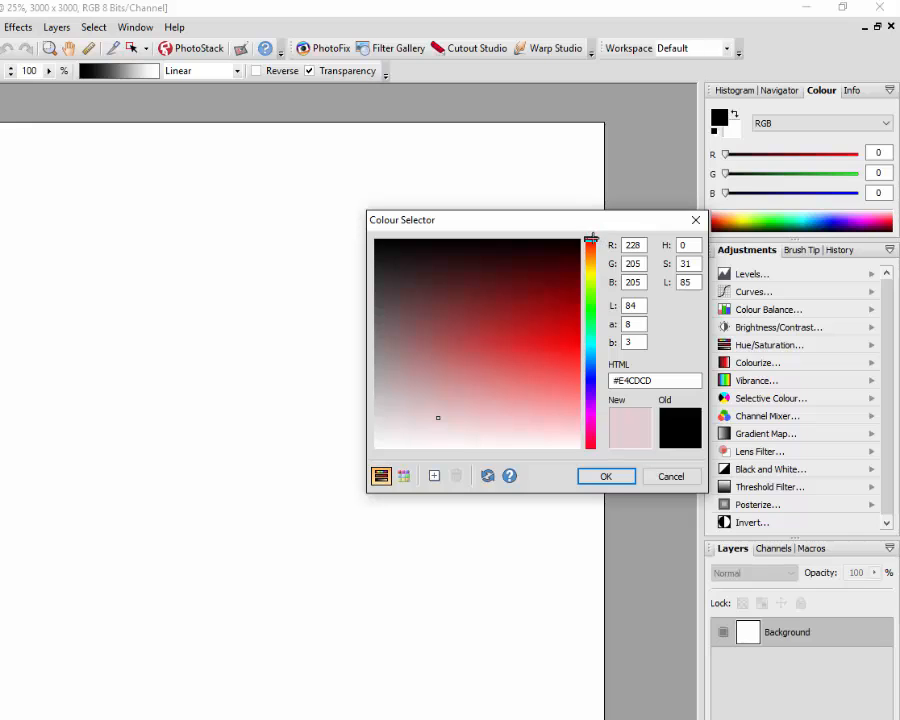
Try an orange hue of 23 and a cyan hue of 179, sampling different cyan shades for the foreground
{"action": "left_click_drag", "start_coordinate": [591, 239], "coordinate": [591, 254]}
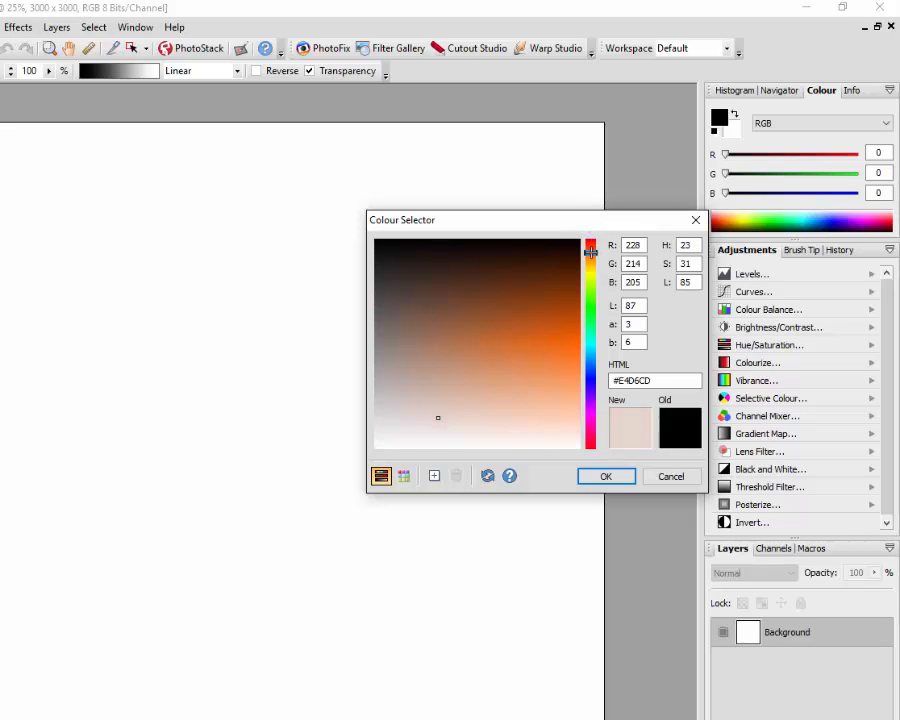
{"action": "left_click", "coordinate": [590, 343]}
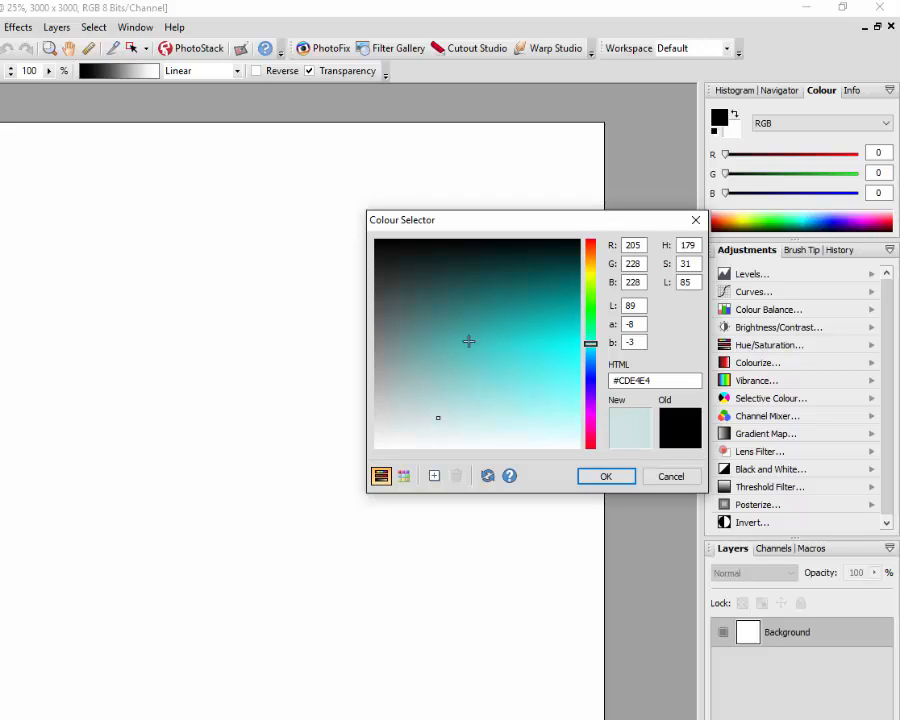
{"action": "left_click", "coordinate": [548, 360]}
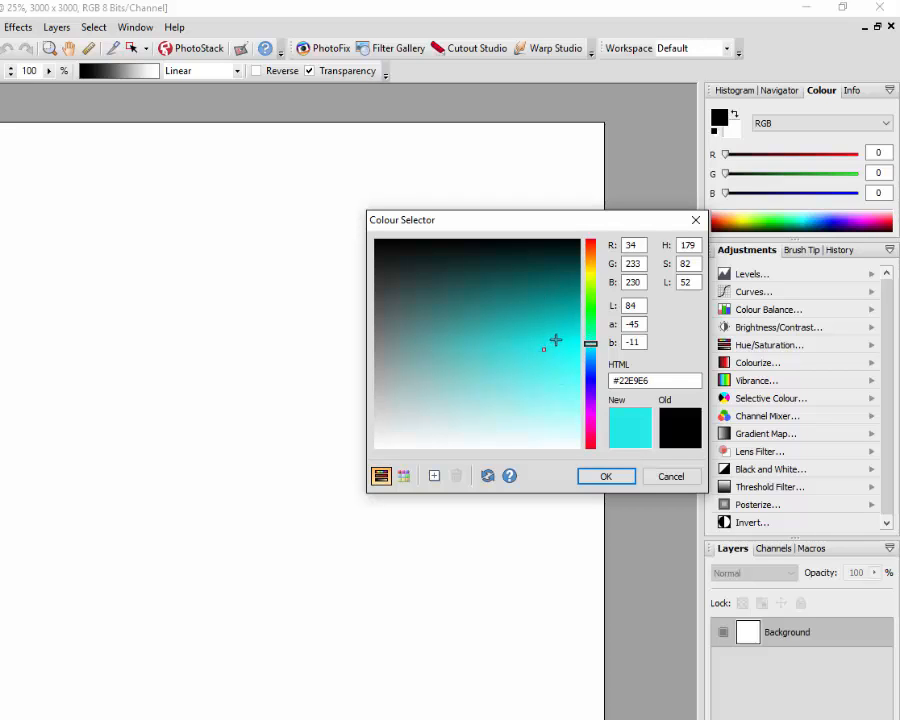
{"action": "left_click", "coordinate": [555, 331]}
{"action": "left_click_drag", "start_coordinate": [548, 316], "coordinate": [398, 341]}
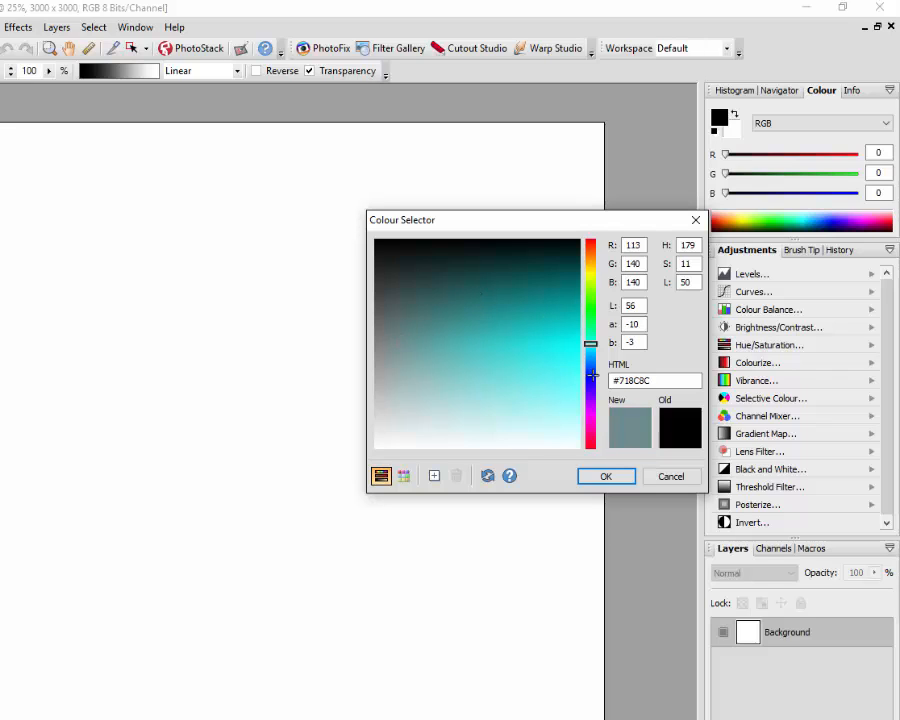
Try a blue hue of 230 for the foreground and sample several of its shades
{"action": "left_click", "coordinate": [591, 374]}
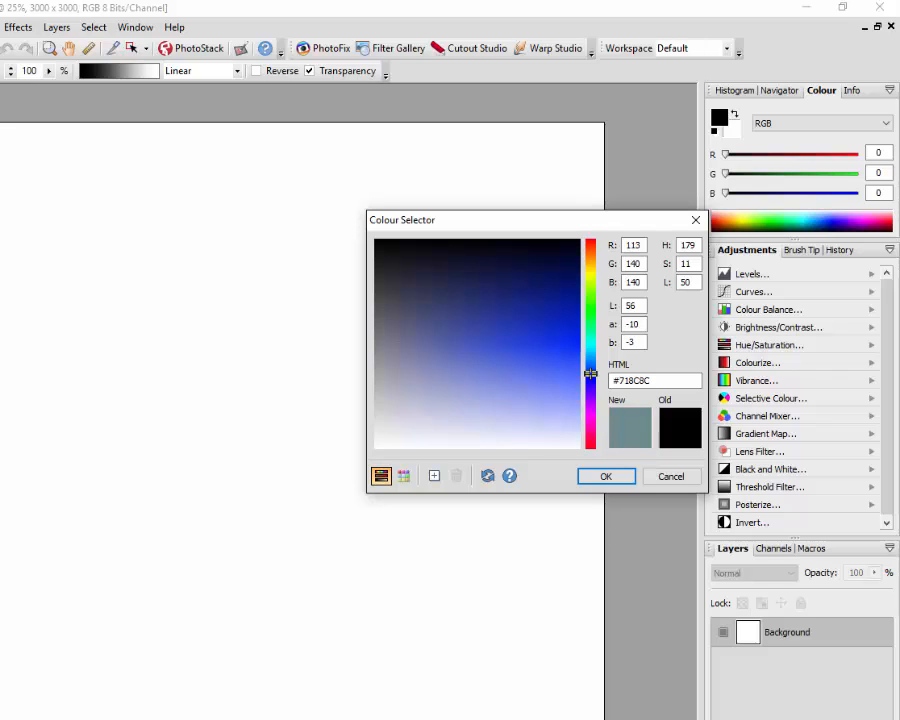
{"action": "left_click", "coordinate": [535, 336]}
{"action": "left_click", "coordinate": [484, 289]}
{"action": "left_click", "coordinate": [432, 338]}
{"action": "left_click", "coordinate": [454, 402]}
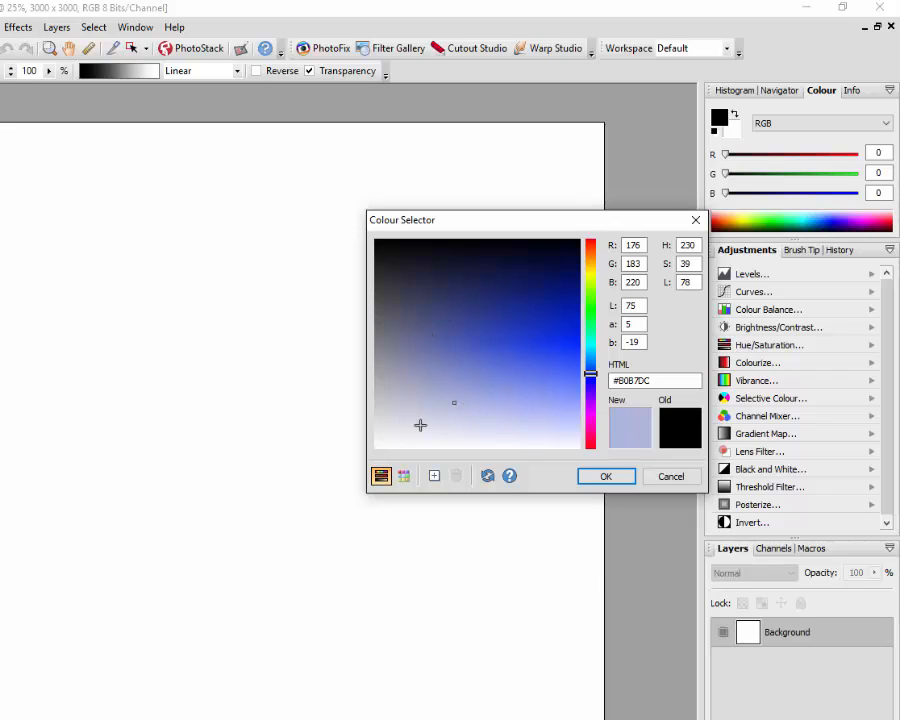
{"action": "left_click", "coordinate": [409, 426]}
Try a magenta hue of 310 and a pinkish-red hue of 353 for the foreground colour
{"action": "left_click", "coordinate": [591, 421]}
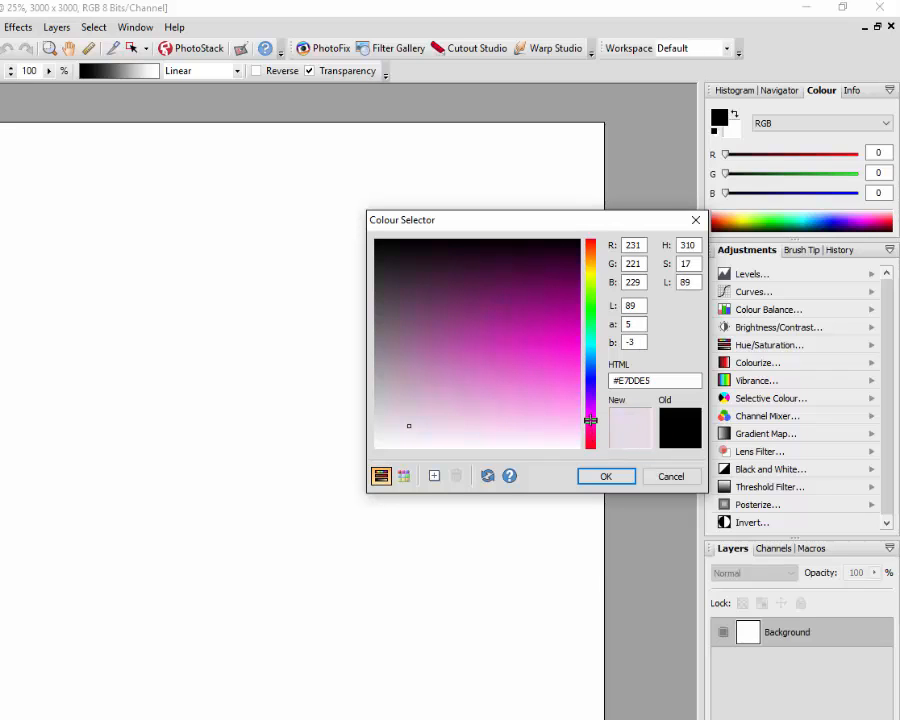
{"action": "left_click", "coordinate": [522, 346]}
{"action": "left_click", "coordinate": [561, 356]}
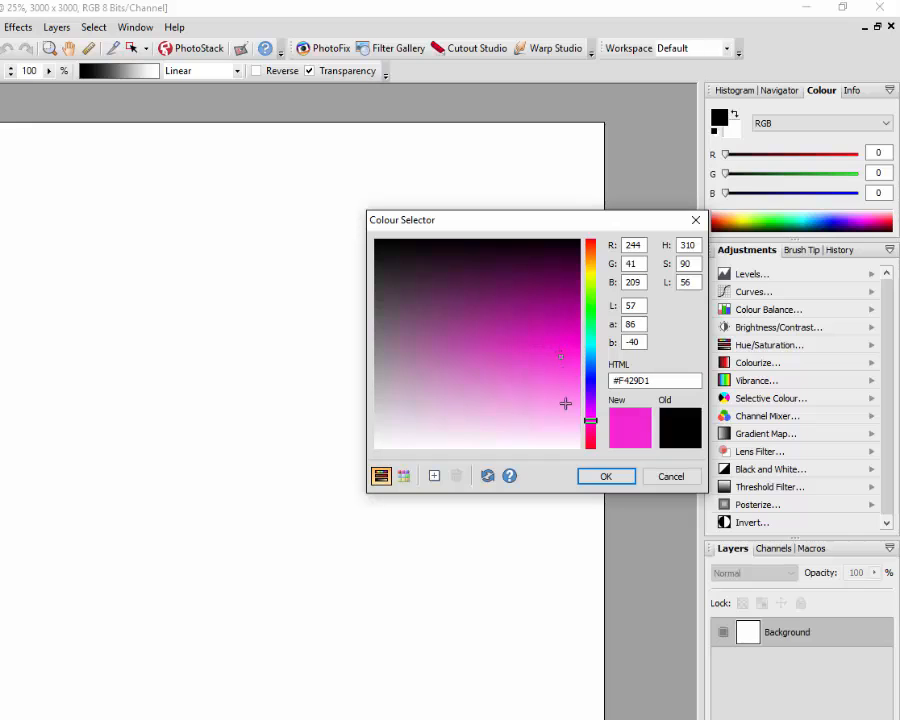
{"action": "left_click", "coordinate": [591, 446]}
{"action": "left_click_drag", "start_coordinate": [591, 446], "coordinate": [590, 438]}
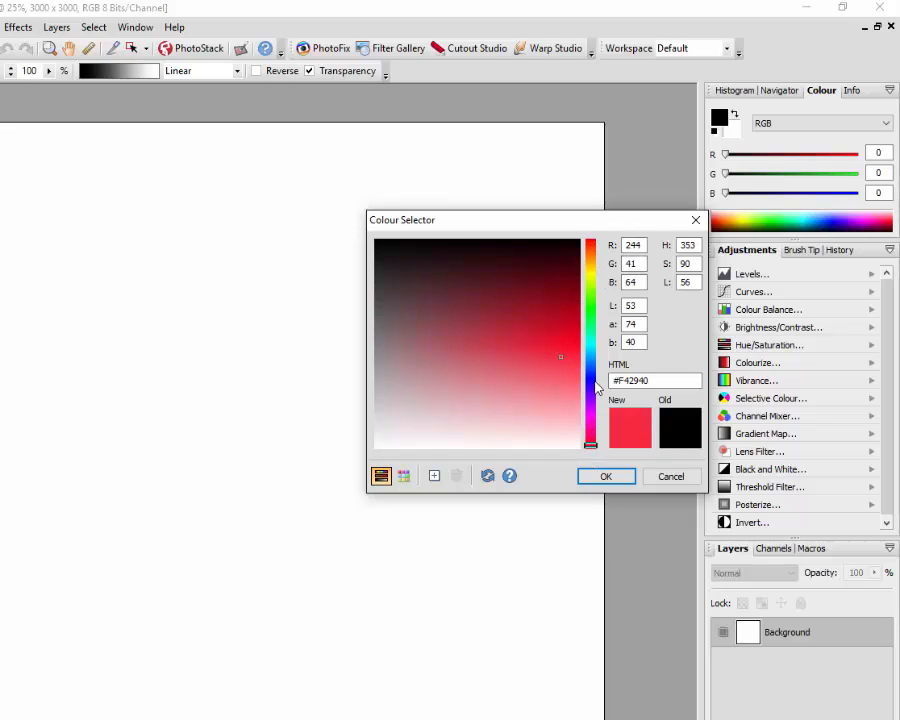
Set the foreground colour to strong red #E01111 with a hue of 0 and apply it
{"action": "left_click_drag", "start_coordinate": [591, 386], "coordinate": [592, 238]}
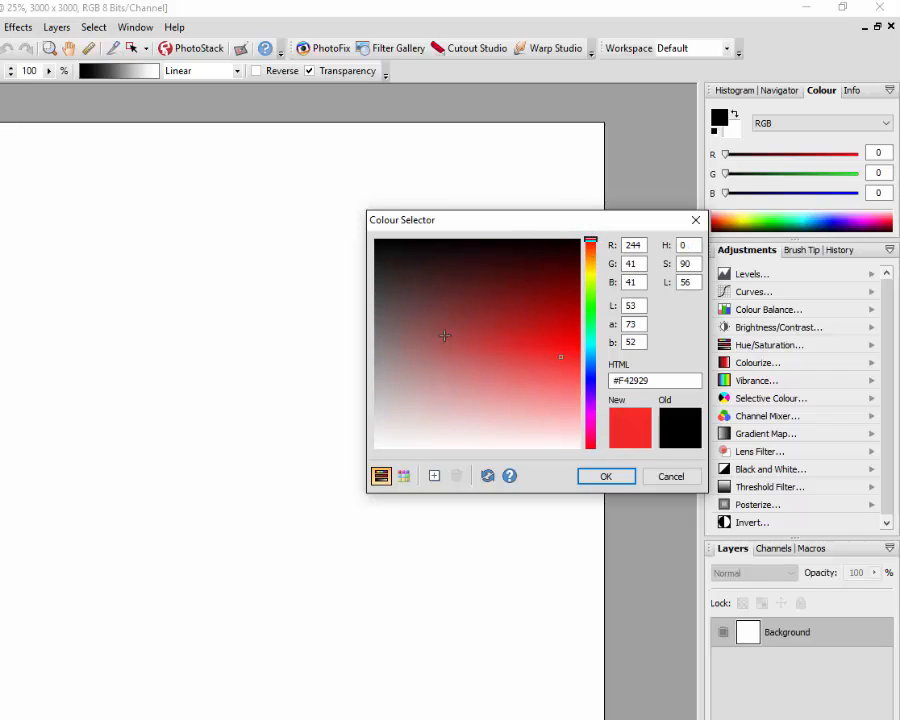
{"action": "left_click", "coordinate": [550, 338]}
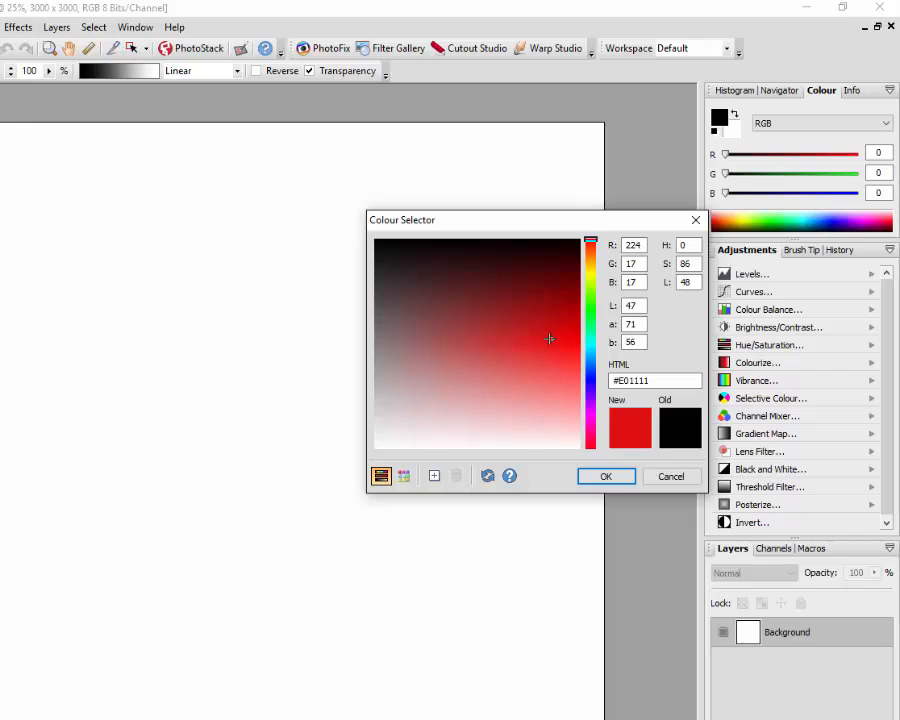
{"action": "left_click", "coordinate": [614, 478]}
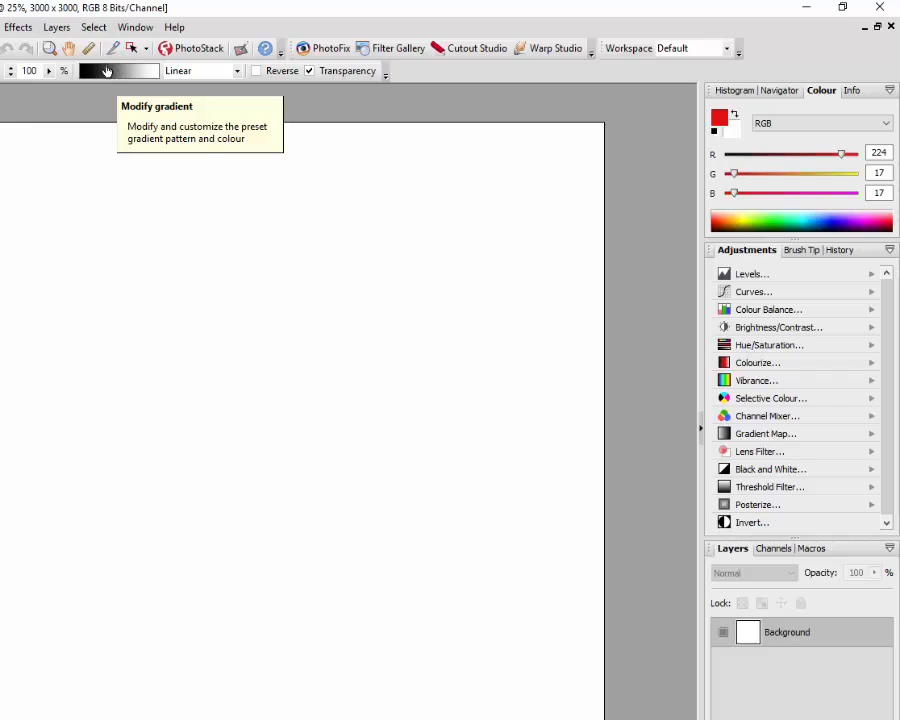
Set the background colour to yellow #E3F512 with a hue of 65 and apply it
{"action": "left_click", "coordinate": [734, 138]}
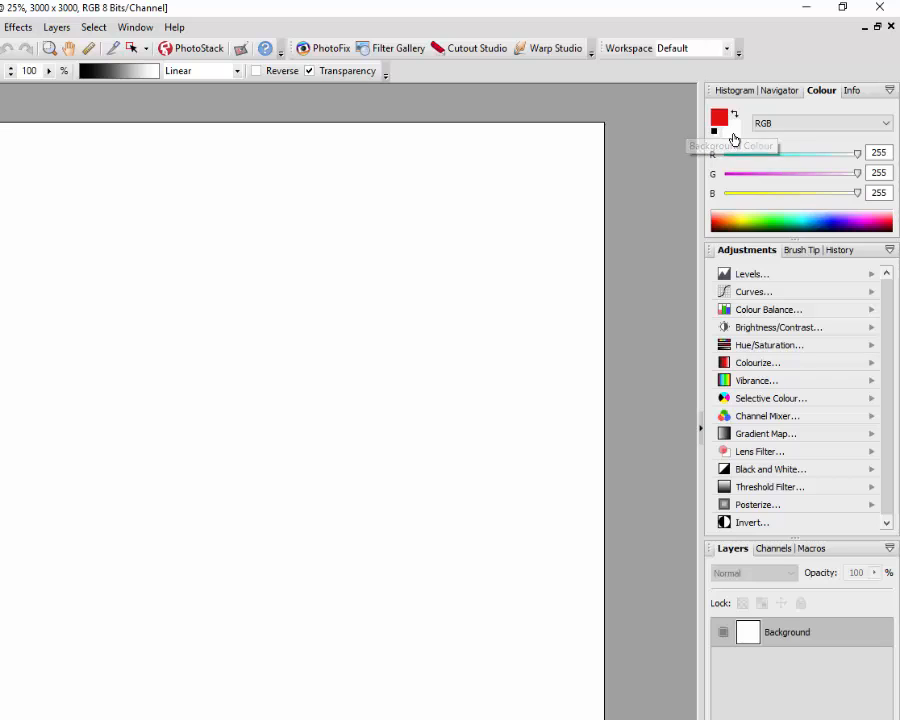
{"action": "left_click", "coordinate": [734, 137]}
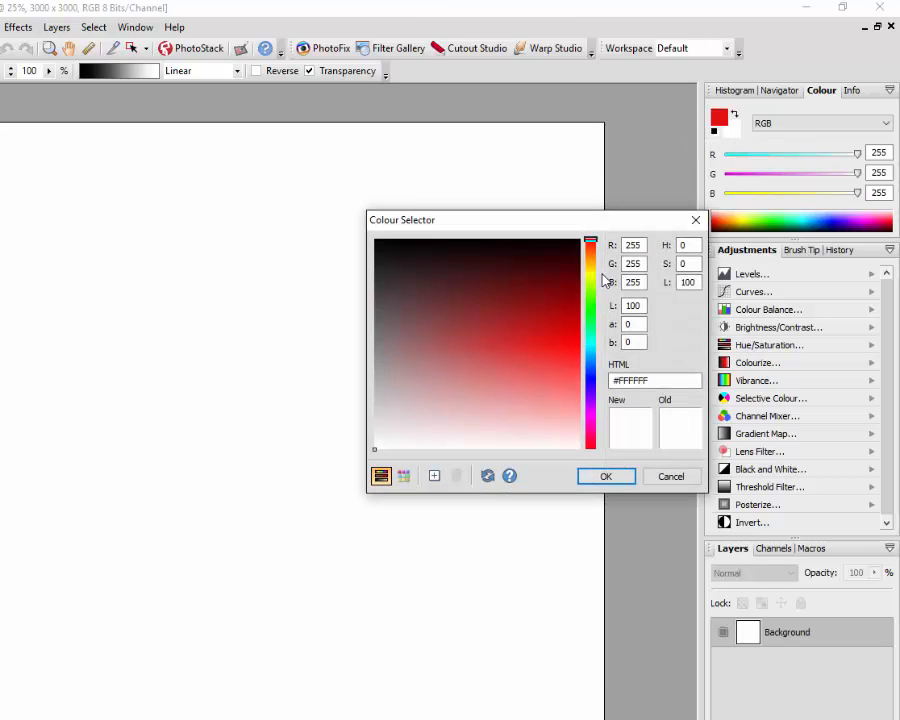
{"action": "left_click", "coordinate": [591, 277]}
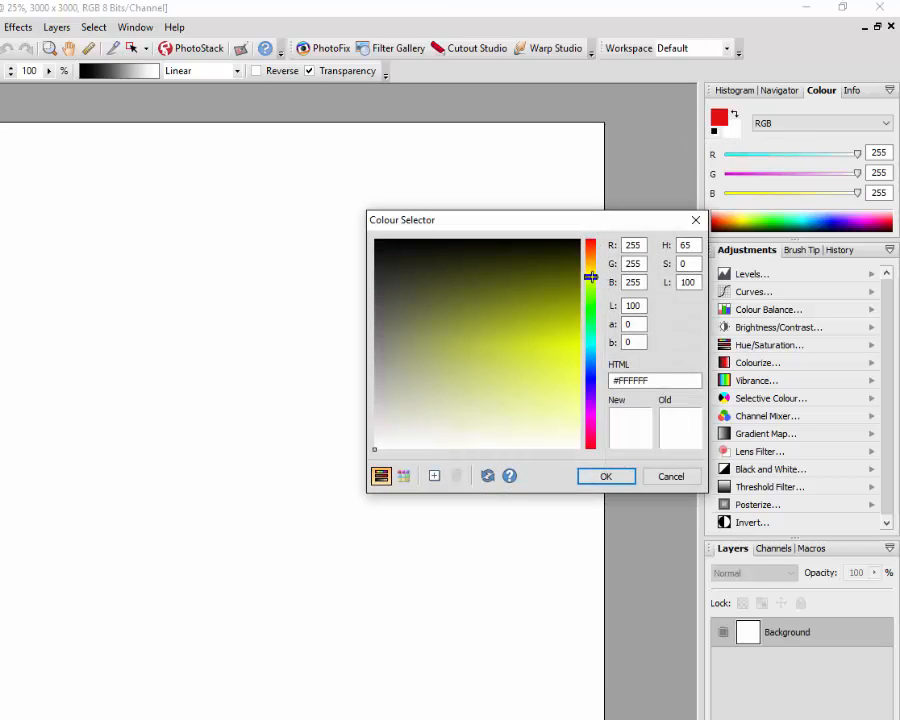
{"action": "left_click", "coordinate": [564, 347]}
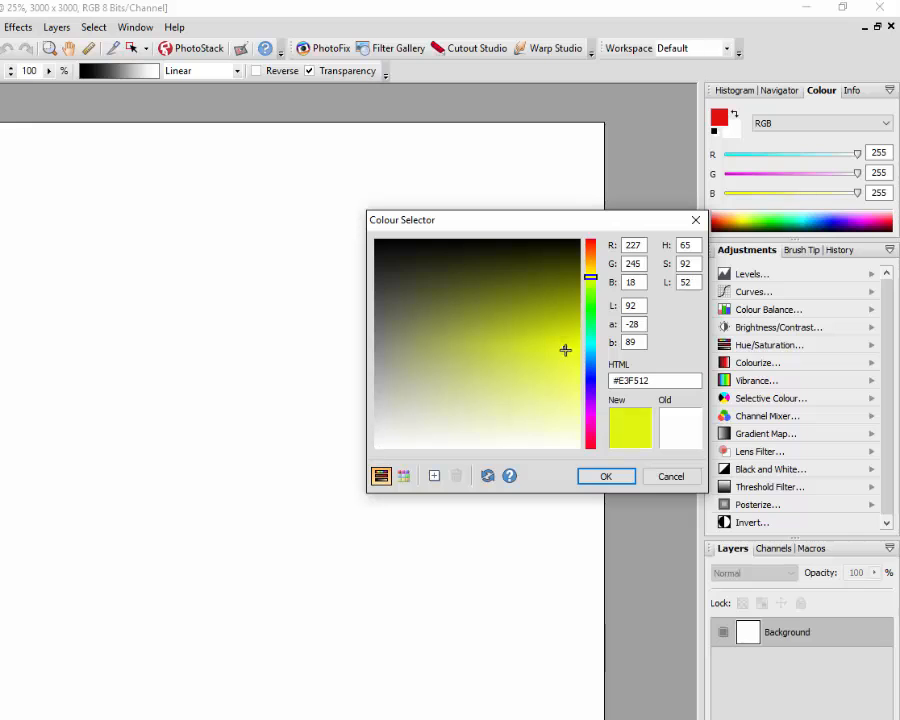
{"action": "left_click", "coordinate": [606, 476]}
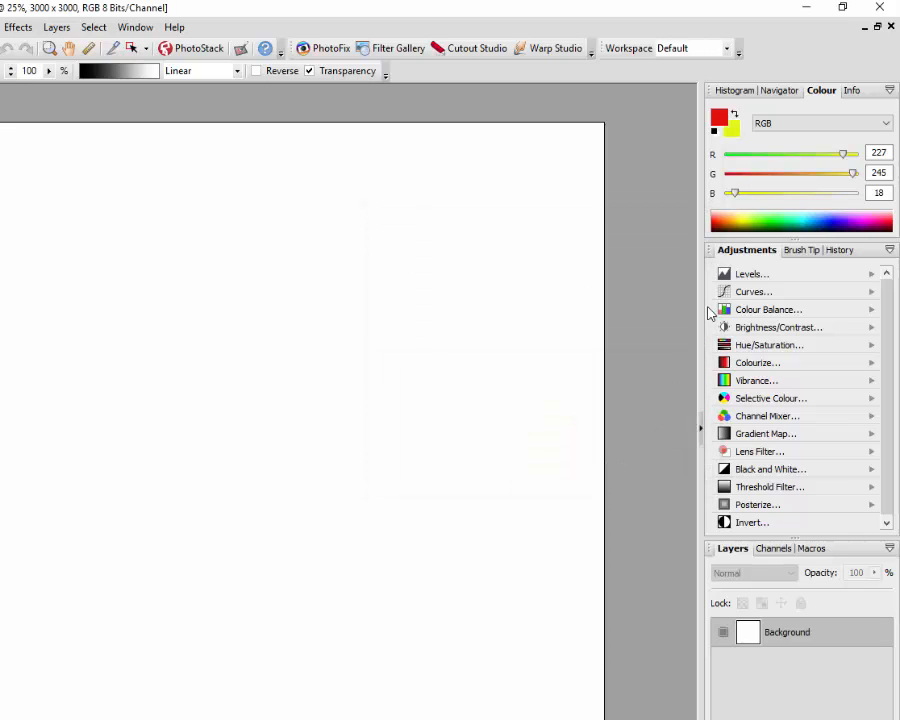
Reset the foreground and background colours to black and white, then open the gradient editor and browse its [Default] presets
{"action": "left_click", "coordinate": [715, 132]}
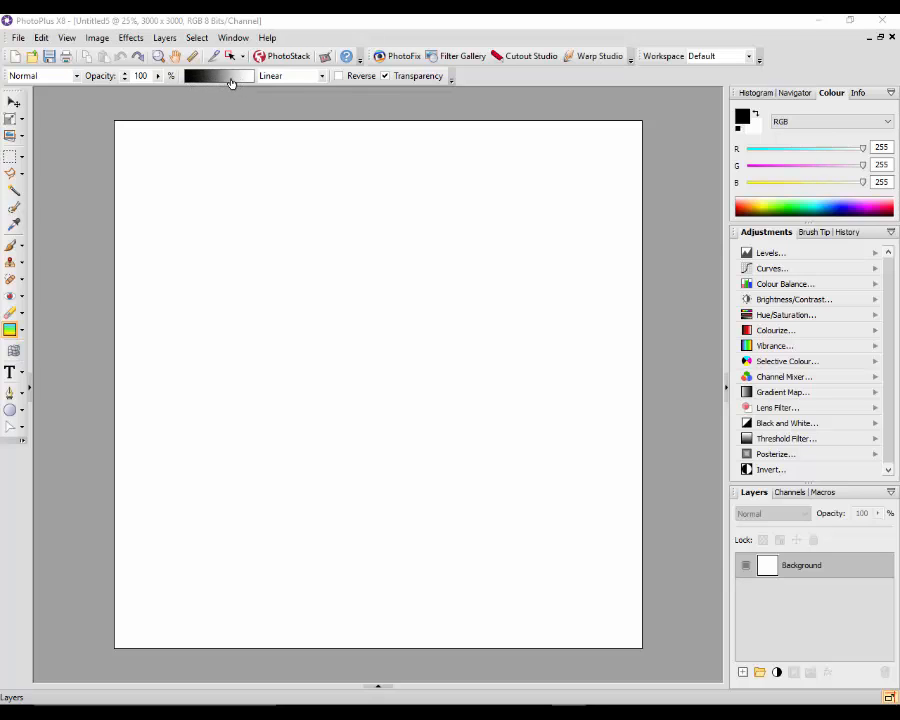
{"action": "left_click", "coordinate": [217, 77]}
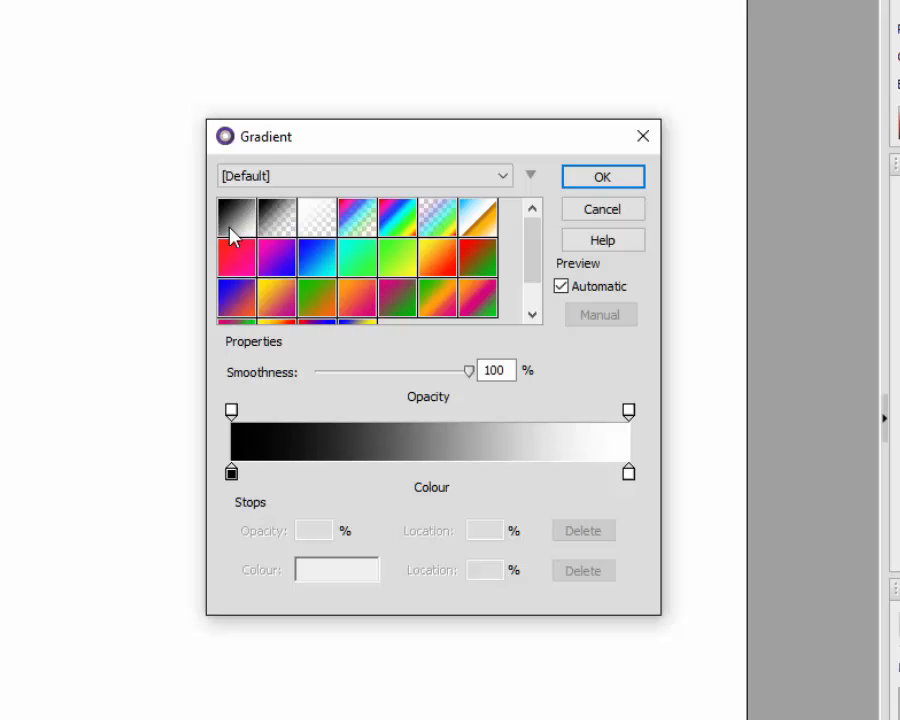
{"action": "mouse_move", "coordinate": [538, 237]}
{"action": "left_mouse_down"}
{"action": "mouse_move", "coordinate": [537, 290]}
{"action": "mouse_move", "coordinate": [537, 258]}
{"action": "left_mouse_up"}
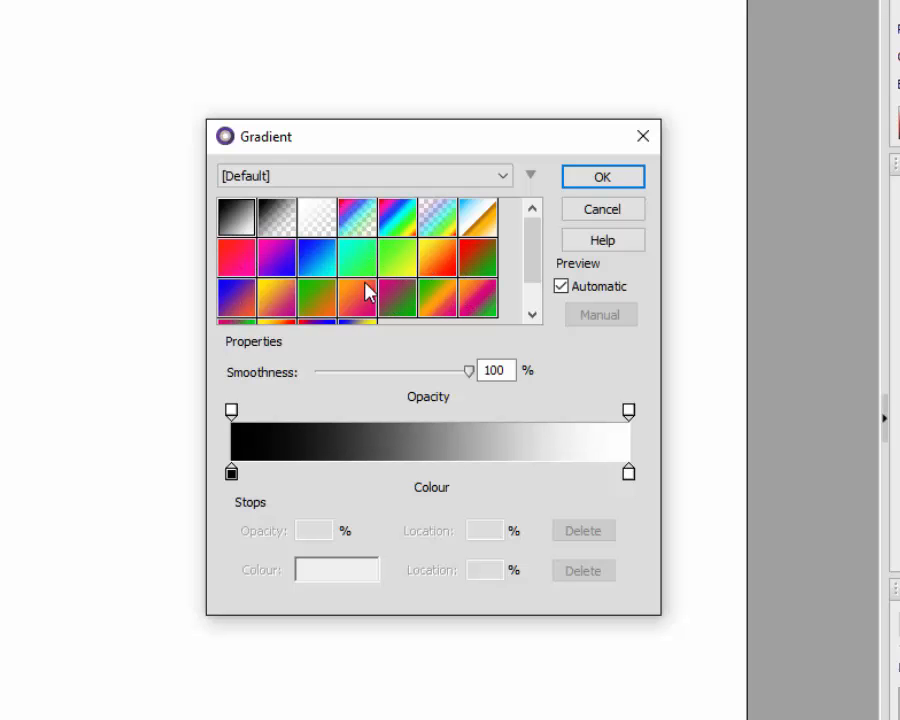
{"action": "left_click_drag", "start_coordinate": [538, 251], "coordinate": [537, 270]}
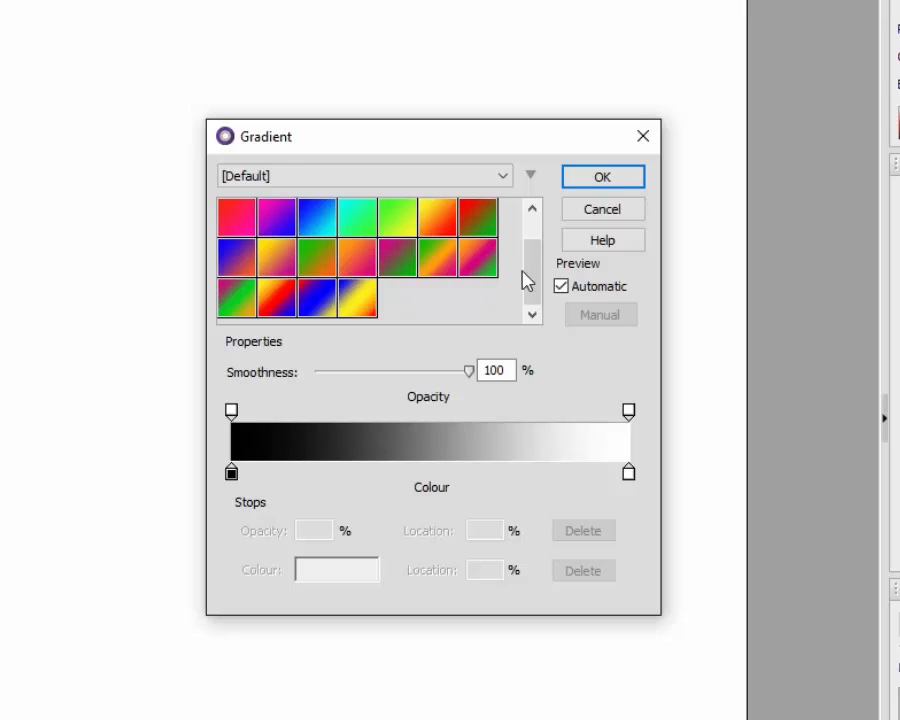
{"action": "left_click_drag", "start_coordinate": [538, 251], "coordinate": [530, 212]}
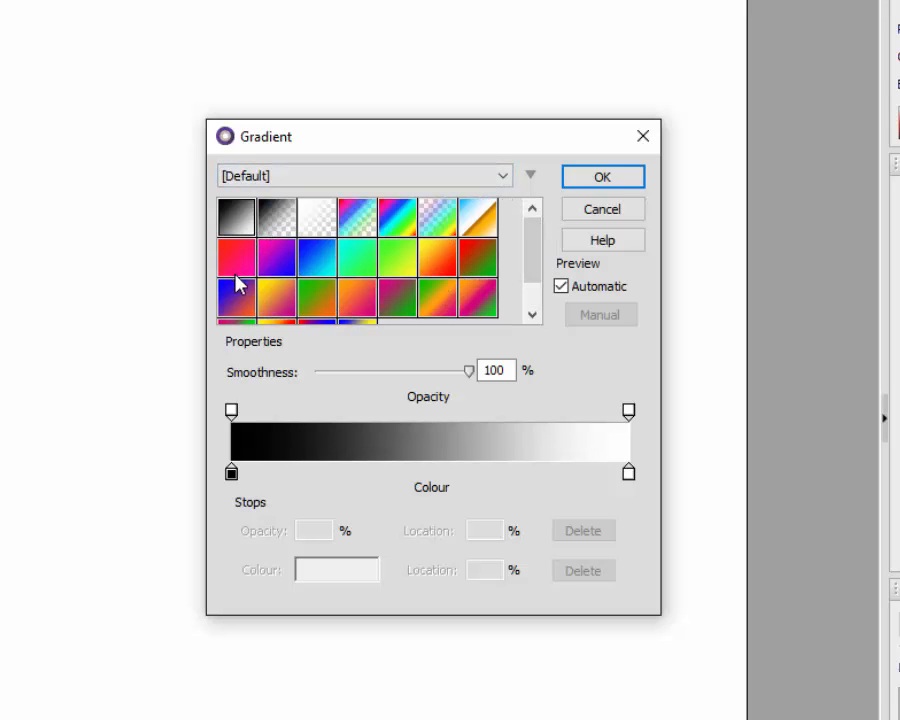
Browse the gradient presets in the Oranges and Water categories
{"action": "left_click", "coordinate": [504, 178]}
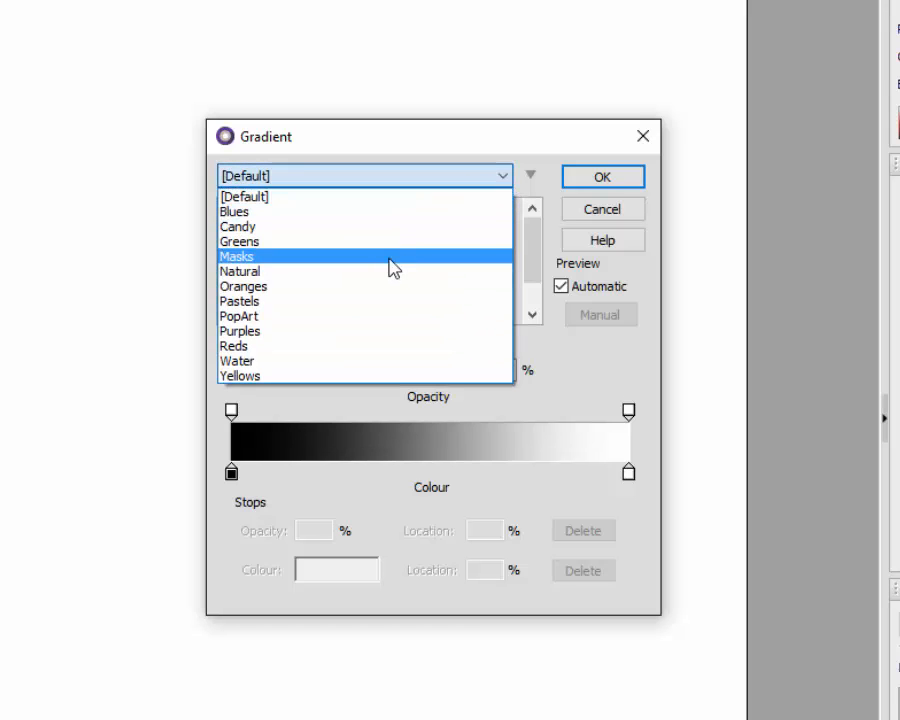
{"action": "left_click", "coordinate": [260, 290]}
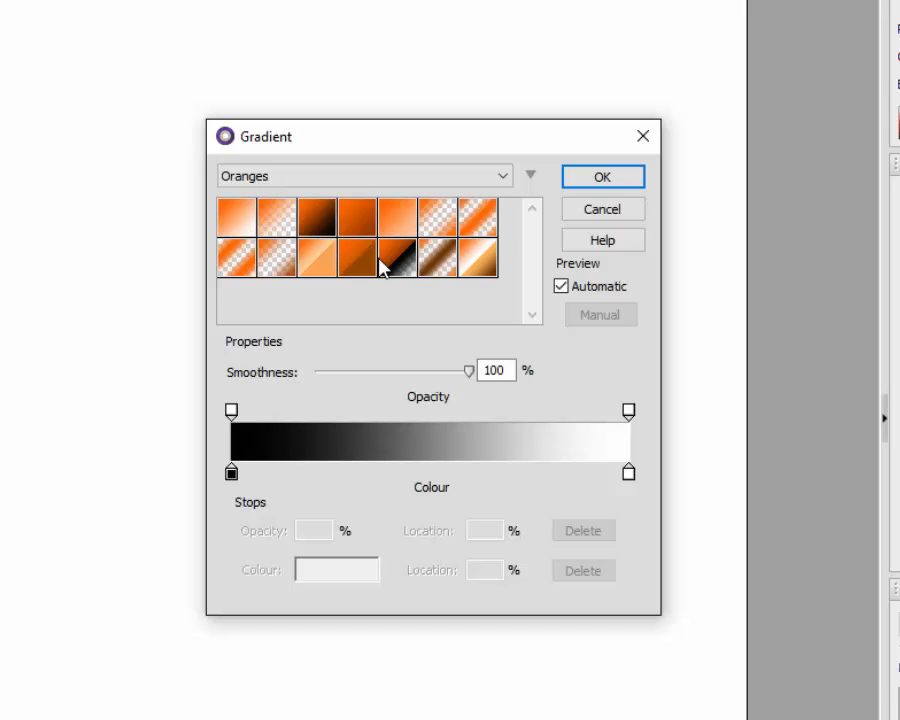
{"action": "left_click", "coordinate": [502, 184]}
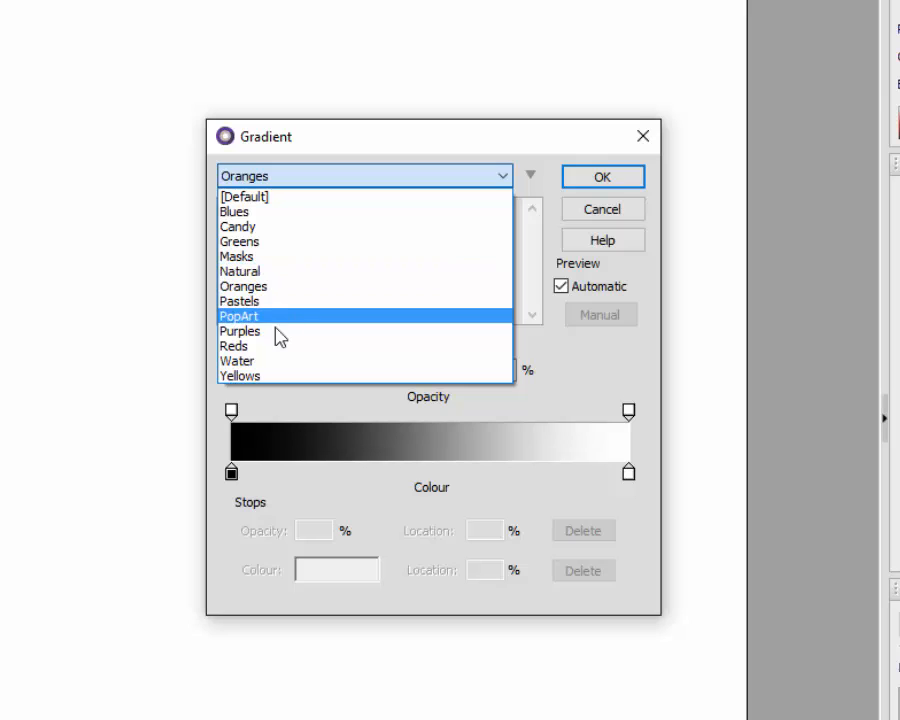
{"action": "left_click", "coordinate": [261, 362]}
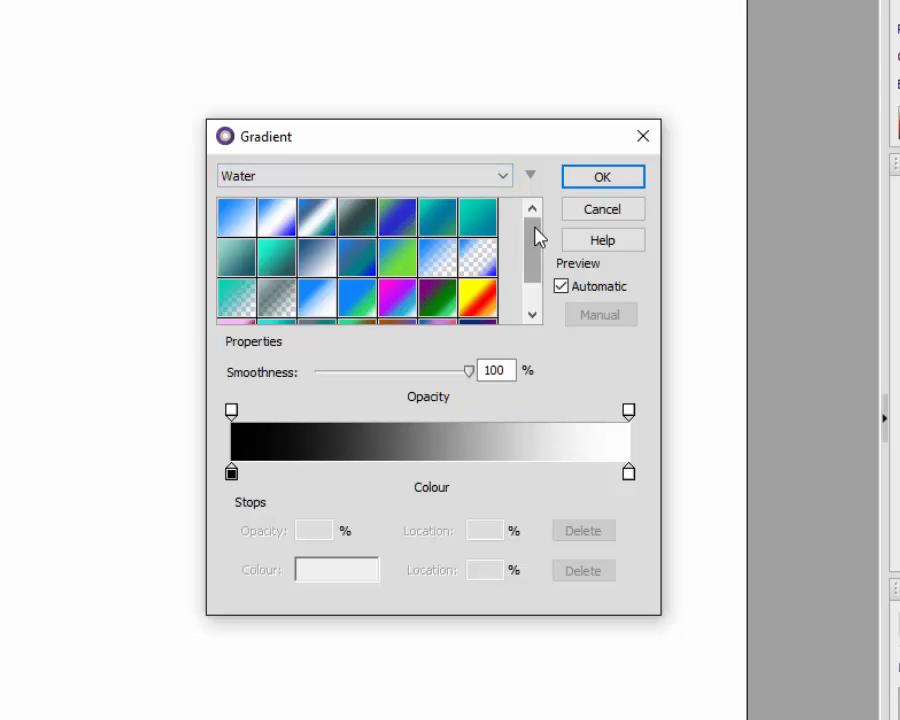
{"action": "mouse_move", "coordinate": [538, 250]}
{"action": "left_mouse_down"}
{"action": "mouse_move", "coordinate": [540, 260]}
{"action": "mouse_move", "coordinate": [536, 230]}
{"action": "left_mouse_up"}
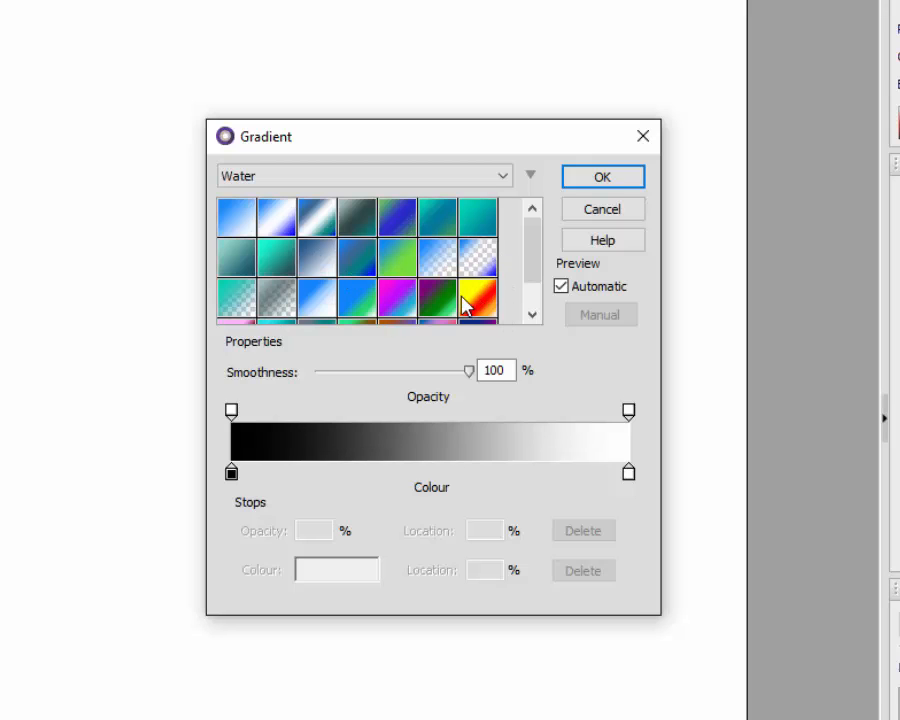
{"action": "left_click_drag", "start_coordinate": [532, 263], "coordinate": [534, 228]}
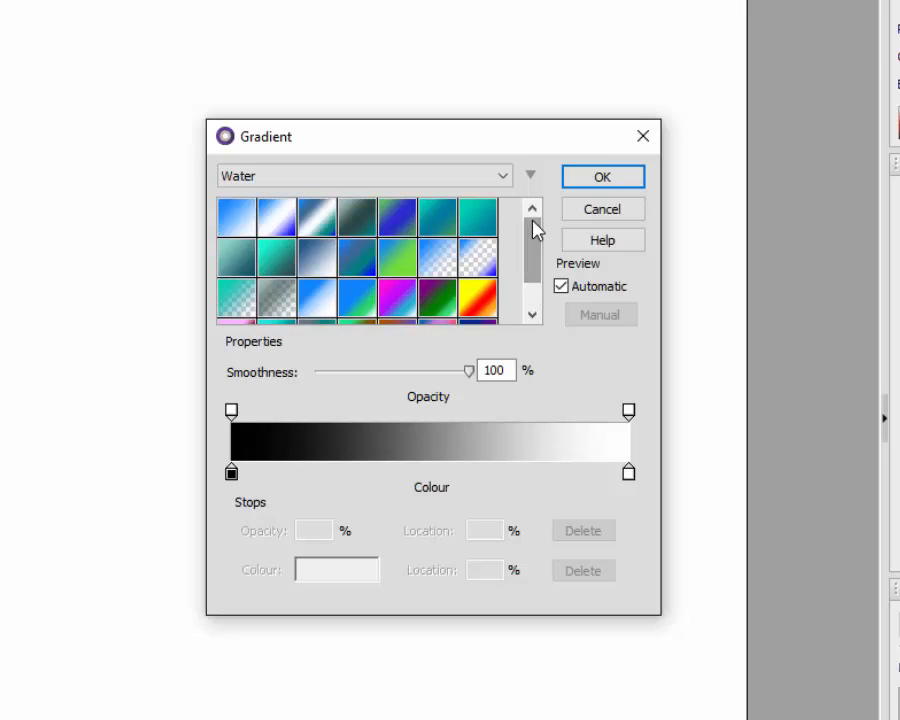
Return to the [Default] gradient category, choose the solid black-to-white preset and apply it
{"action": "left_click", "coordinate": [504, 178]}
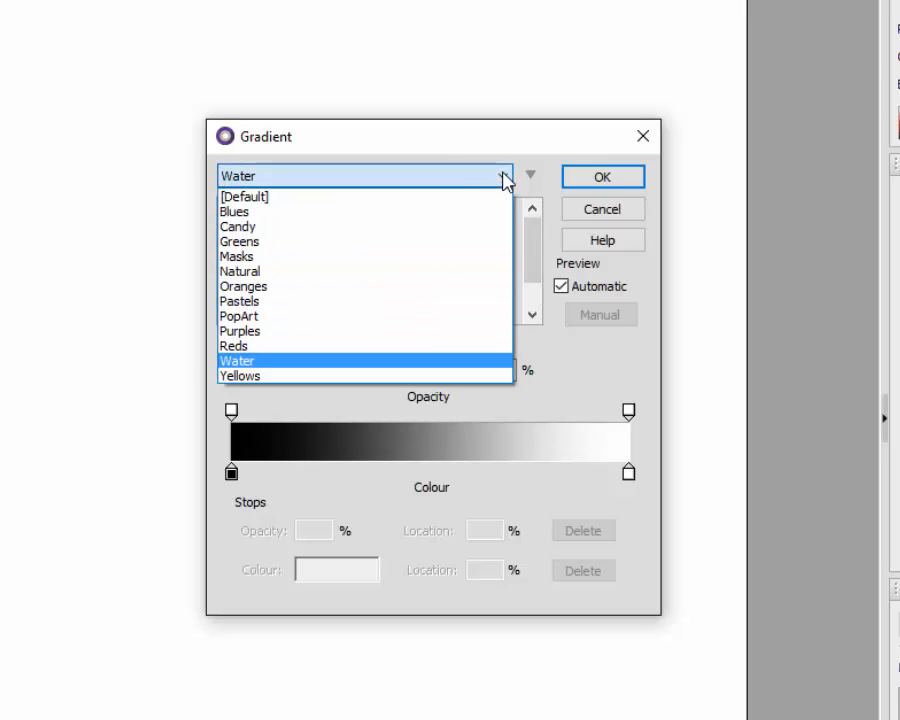
{"action": "left_click", "coordinate": [264, 198]}
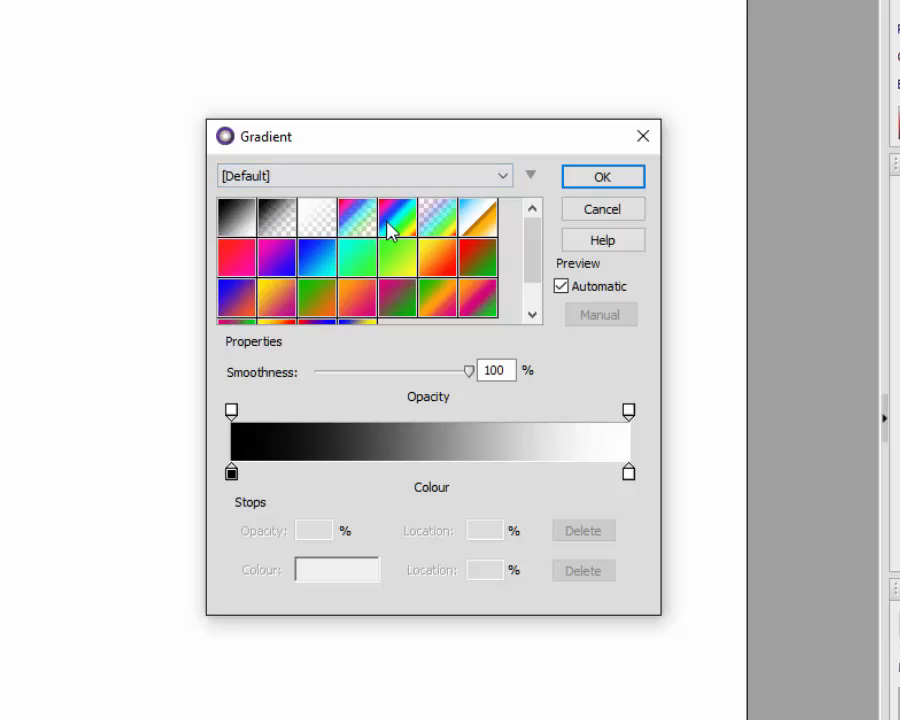
{"action": "left_click", "coordinate": [236, 224]}
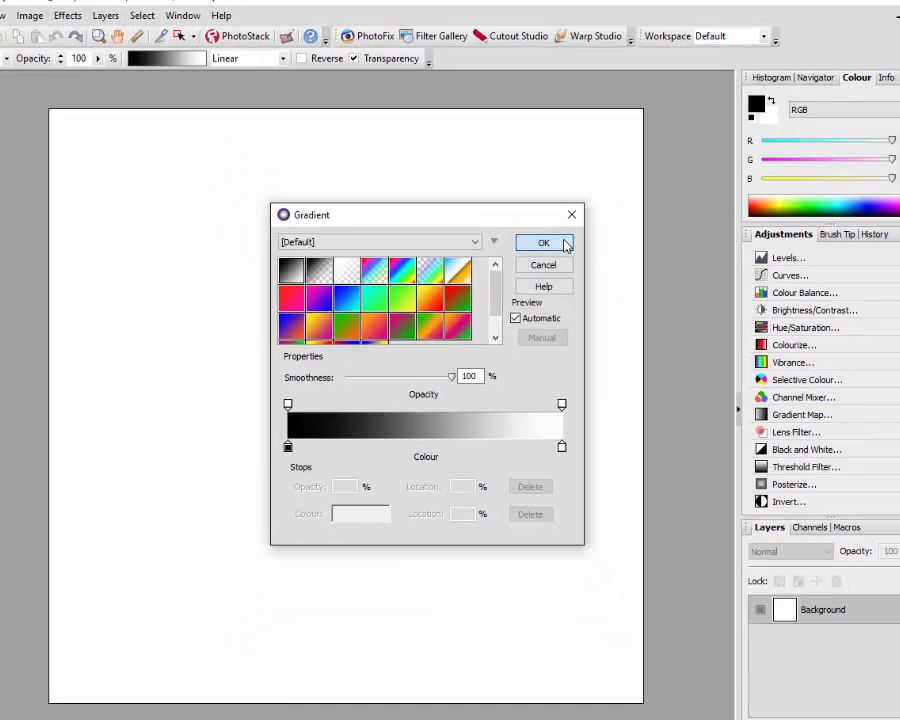
{"action": "left_click", "coordinate": [605, 200]}
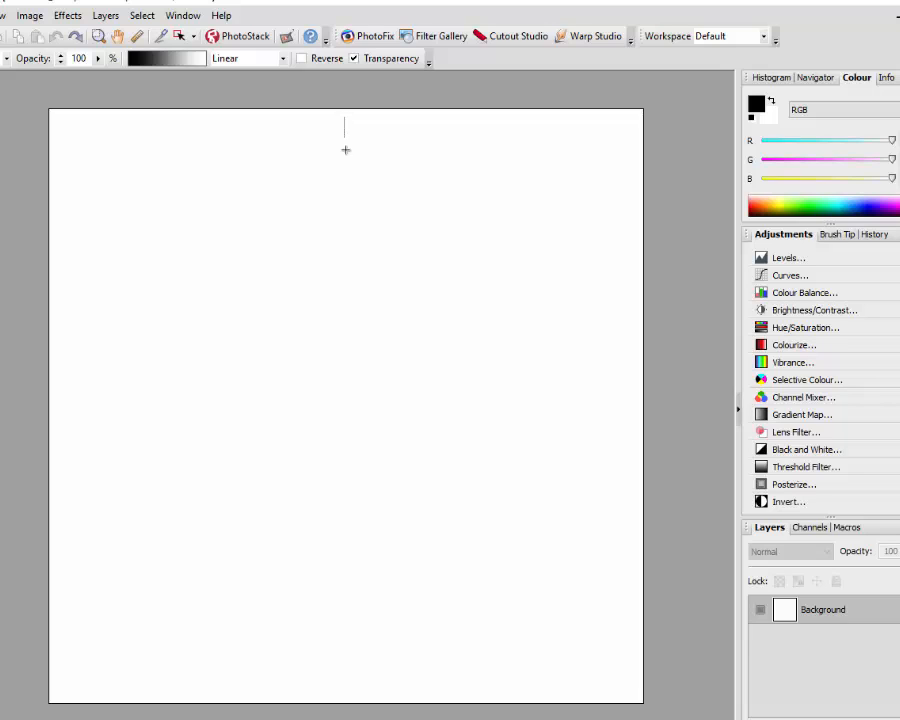
Fill the canvas with linear gradients from top to bottom and along the diagonal between the upper-left and lower-right corners in both directions
{"action": "left_click_drag", "start_coordinate": [345, 150], "coordinate": [350, 641]}
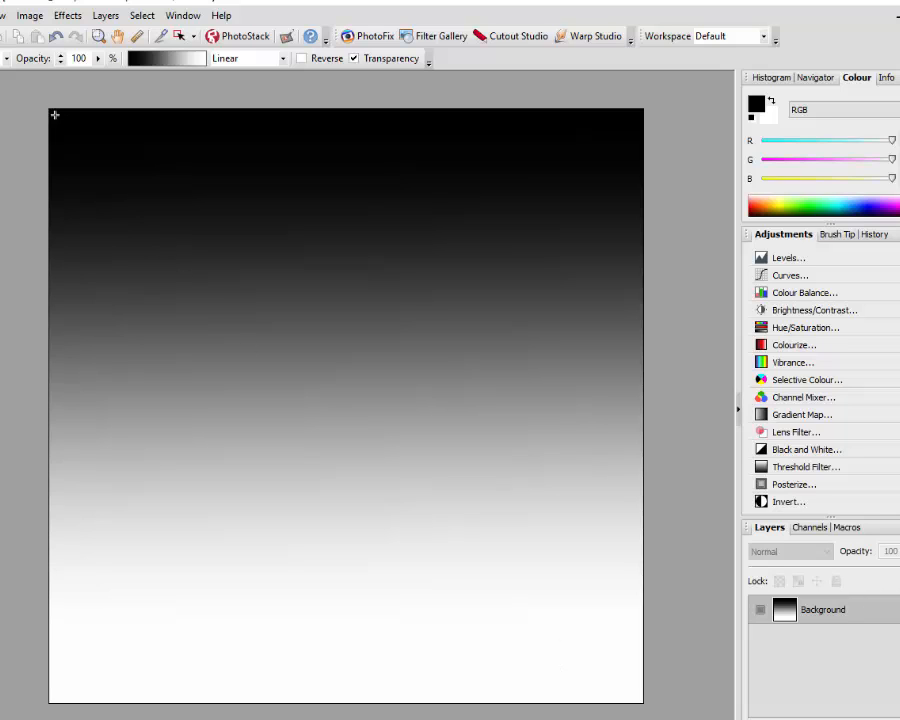
{"action": "left_click_drag", "start_coordinate": [55, 115], "coordinate": [627, 684]}
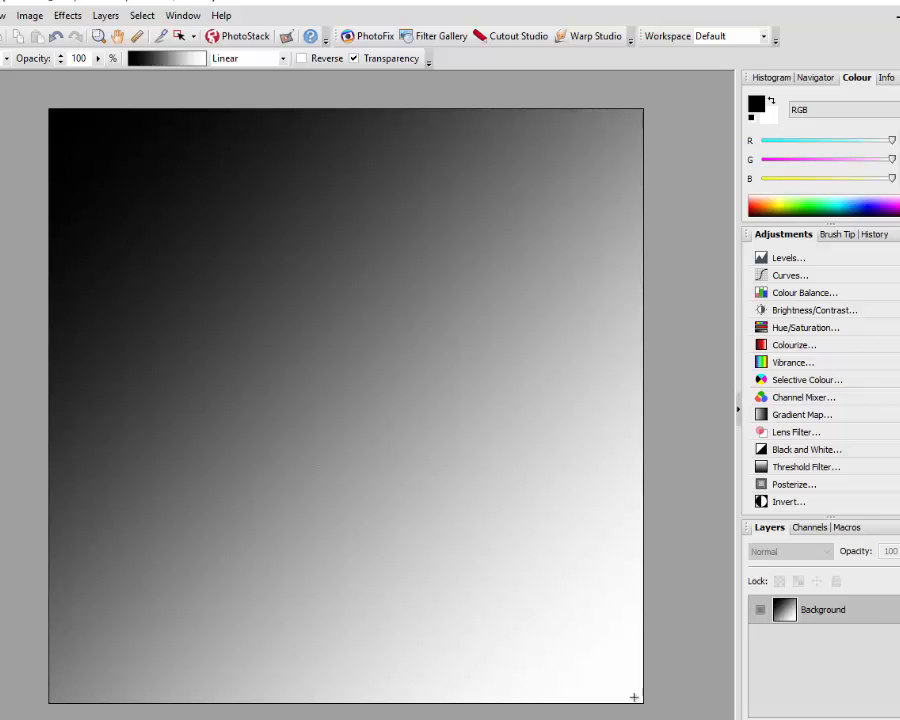
{"action": "left_click_drag", "start_coordinate": [634, 697], "coordinate": [73, 150]}
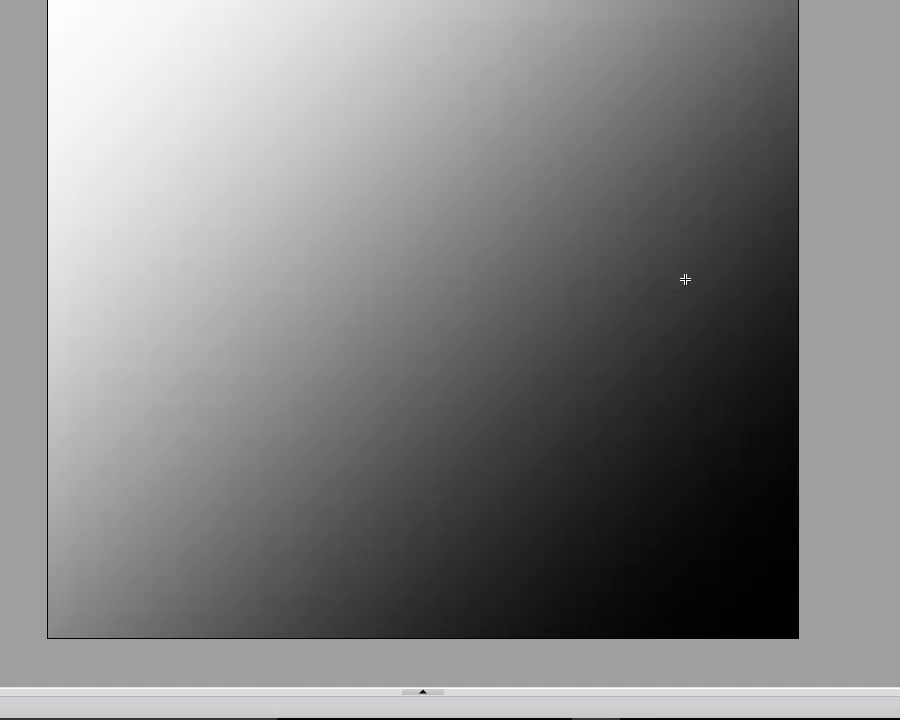
Refill the canvas with a right-to-left gradient, then a horizontal left-to-right gradient about 2538 px long at an angle of 0
{"action": "left_click_drag", "start_coordinate": [719, 218], "coordinate": [238, 194]}
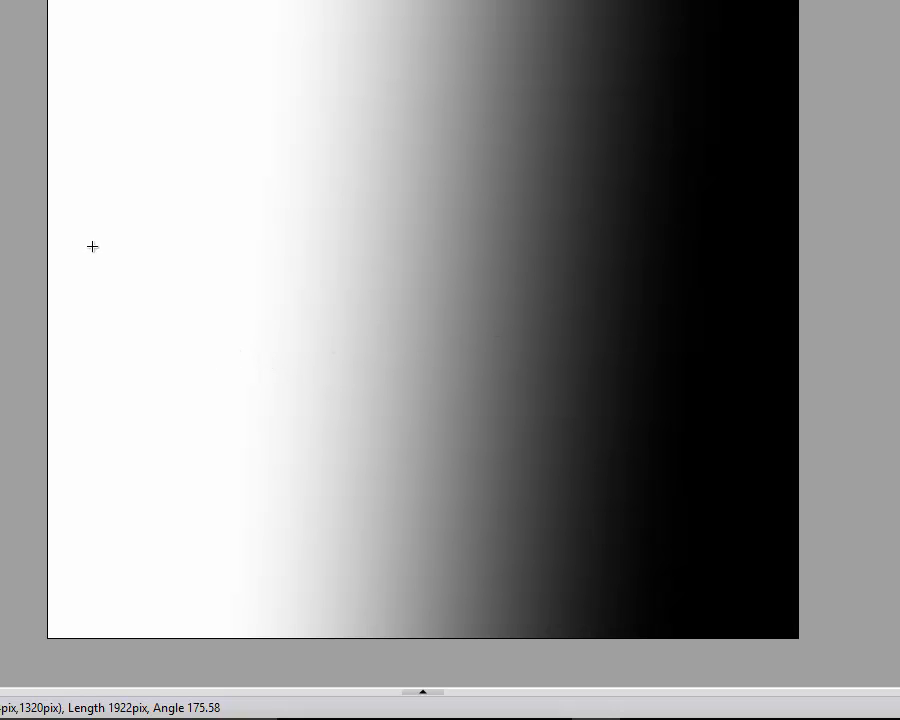
{"action": "left_click_drag", "start_coordinate": [83, 260], "coordinate": [715, 256]}
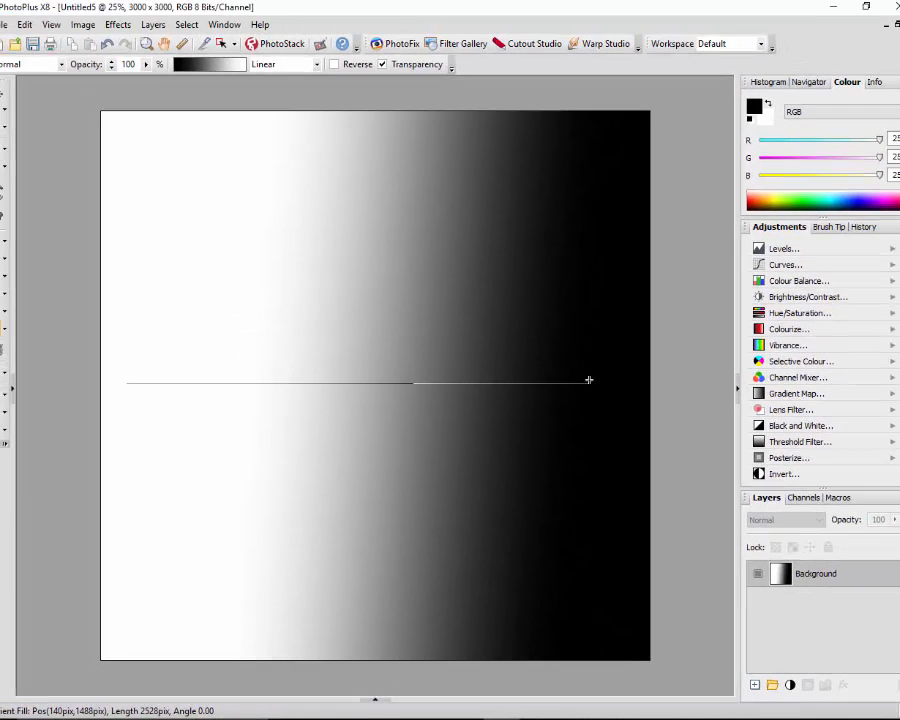
{"action": "left_click_drag", "start_coordinate": [589, 380], "coordinate": [588, 344]}
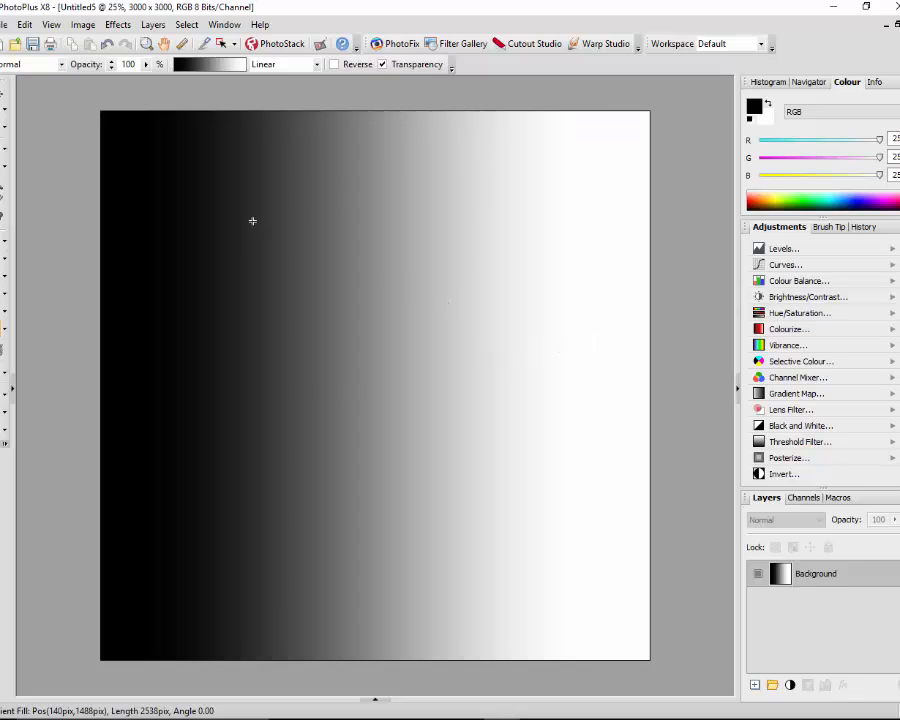
Refill the canvas with long linear gradients at angles of about 250, 270 and 45 degrees
{"action": "left_click_drag", "start_coordinate": [612, 132], "coordinate": [432, 617]}
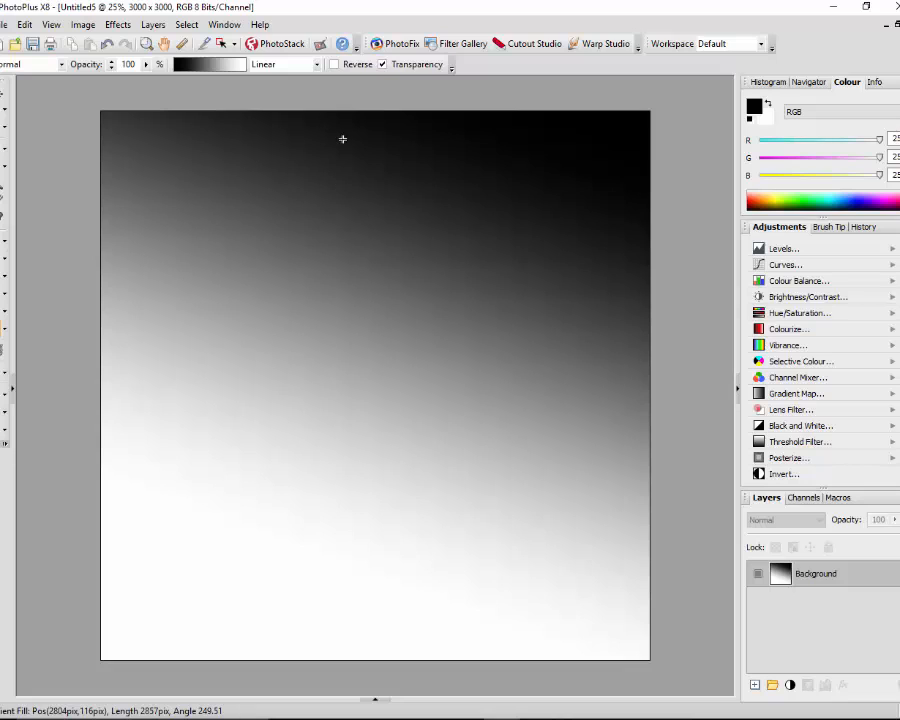
{"action": "left_click_drag", "start_coordinate": [337, 119], "coordinate": [338, 651]}
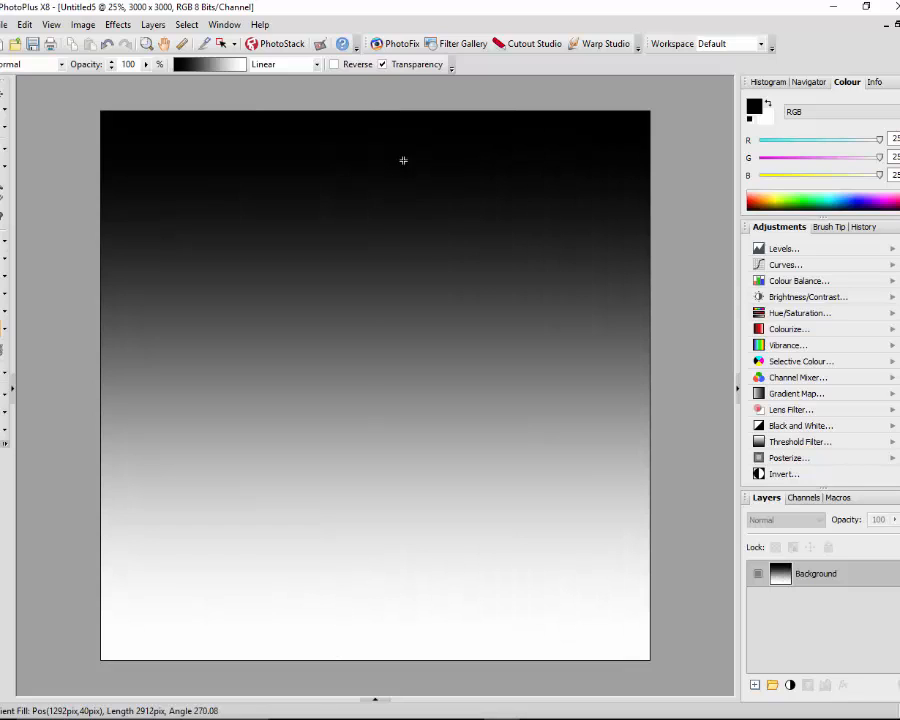
{"action": "left_click_drag", "start_coordinate": [379, 123], "coordinate": [347, 633]}
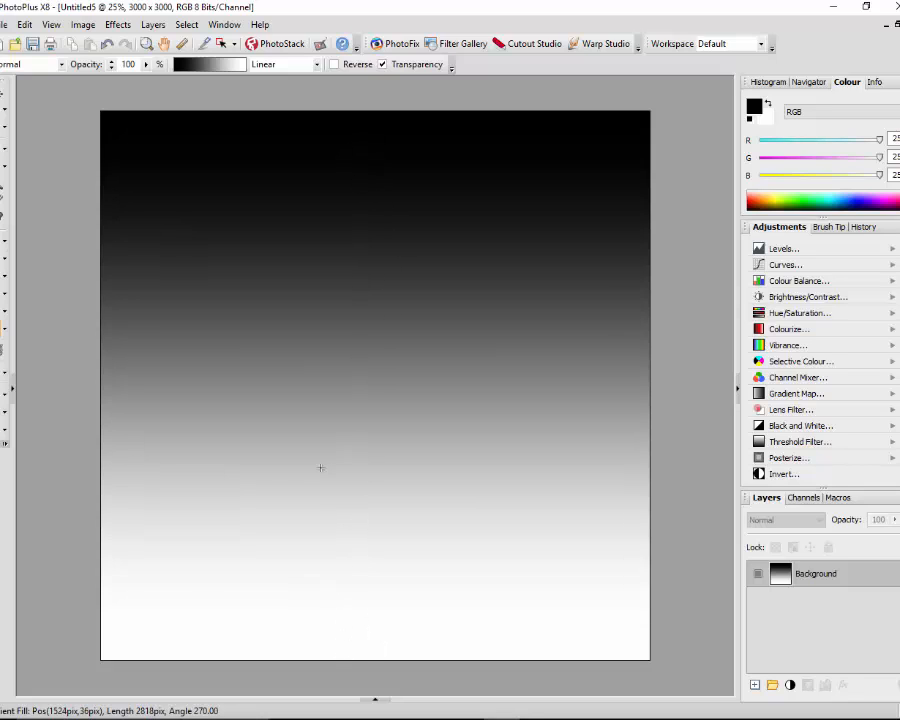
{"action": "left_click_drag", "start_coordinate": [441, 321], "coordinate": [572, 220]}
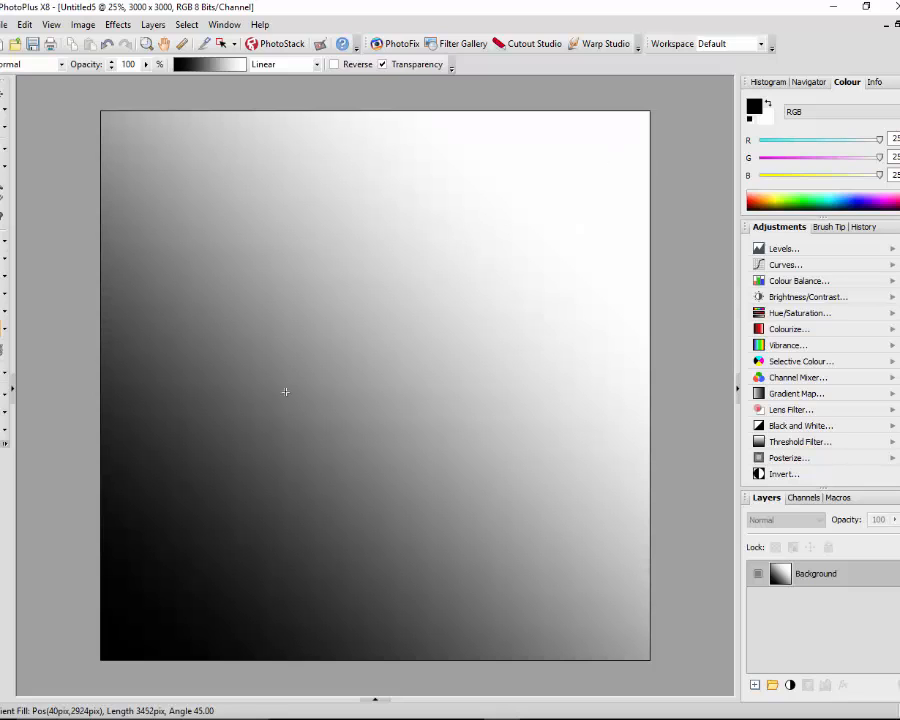
Try shorter gradients of about 1286 and 700 px near the canvas's upper-right corner and about 323 px at its upper-left corner
{"action": "left_click_drag", "start_coordinate": [568, 149], "coordinate": [383, 297]}
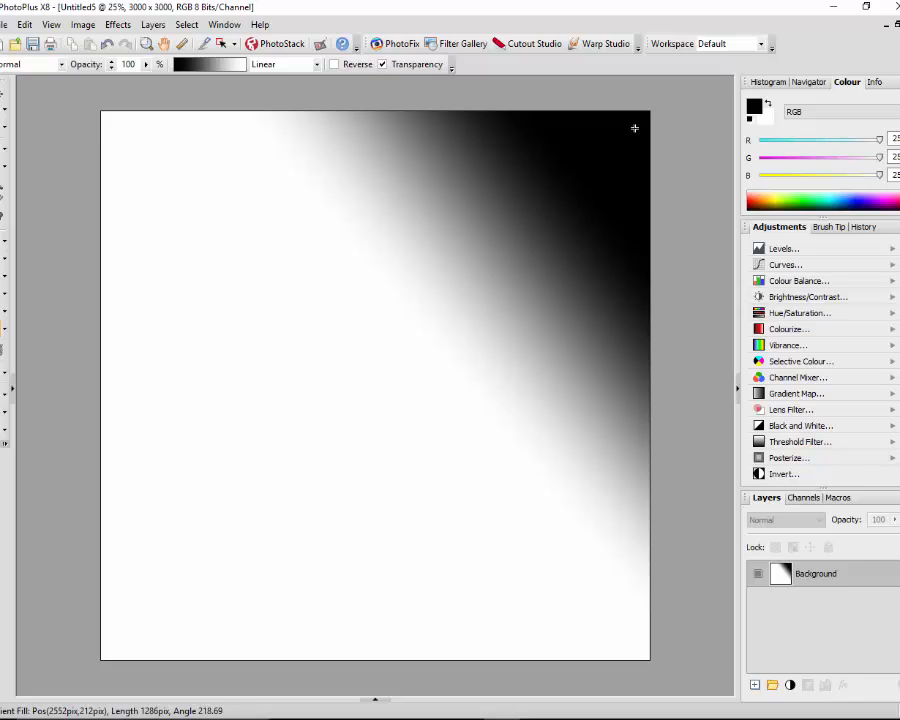
{"action": "left_click_drag", "start_coordinate": [636, 125], "coordinate": [540, 210]}
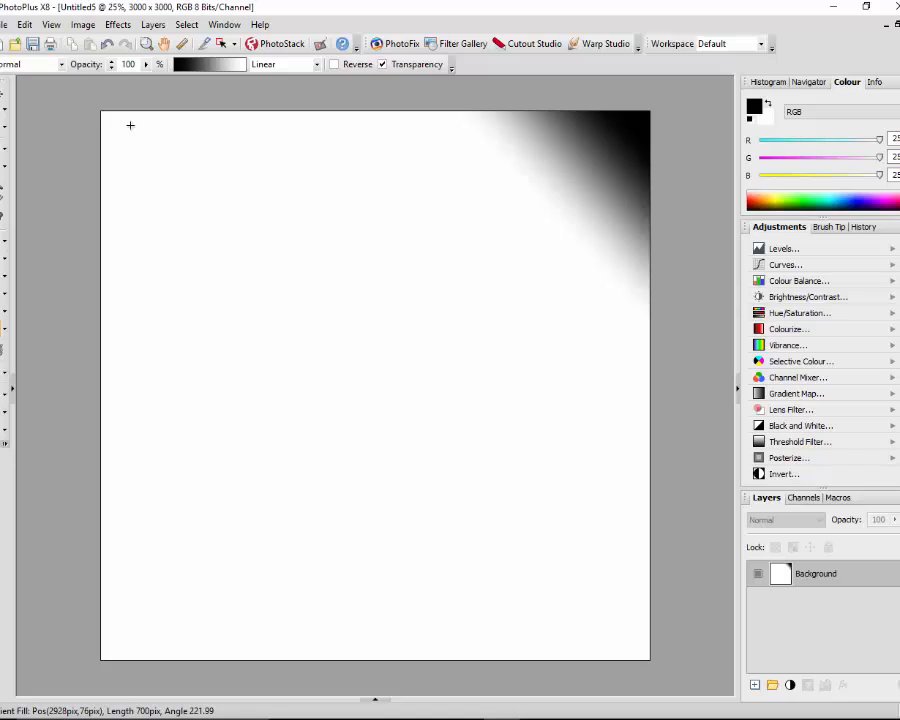
{"action": "left_click_drag", "start_coordinate": [112, 126], "coordinate": [143, 172]}
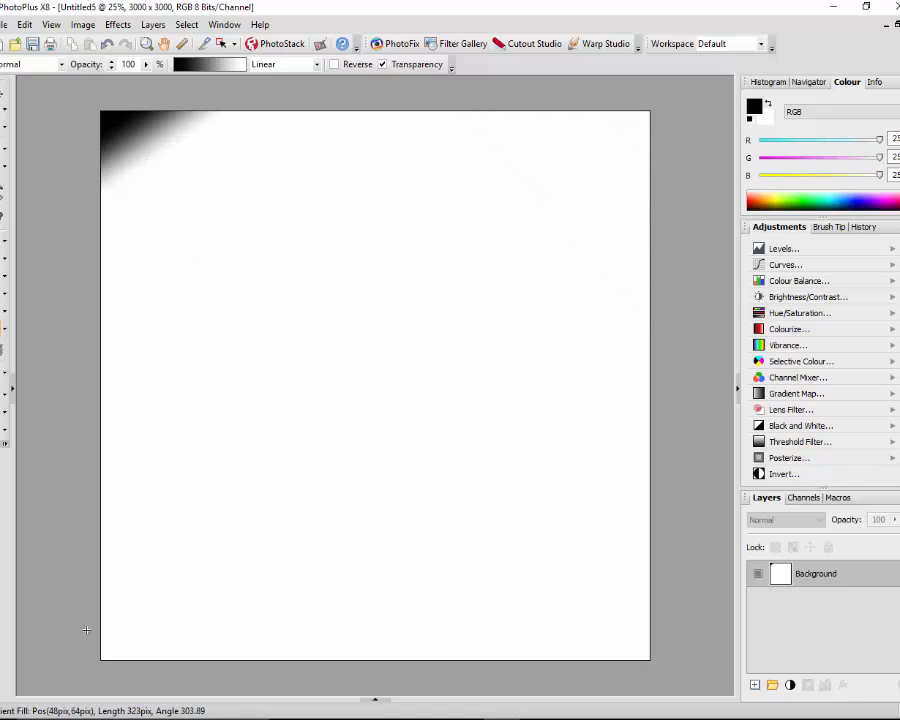
Fill the canvas with a linear gradient about 3722 px long from the lower-left to the upper-right corner, and reopen the gradient editor
{"action": "left_click_drag", "start_coordinate": [112, 648], "coordinate": [599, 172]}
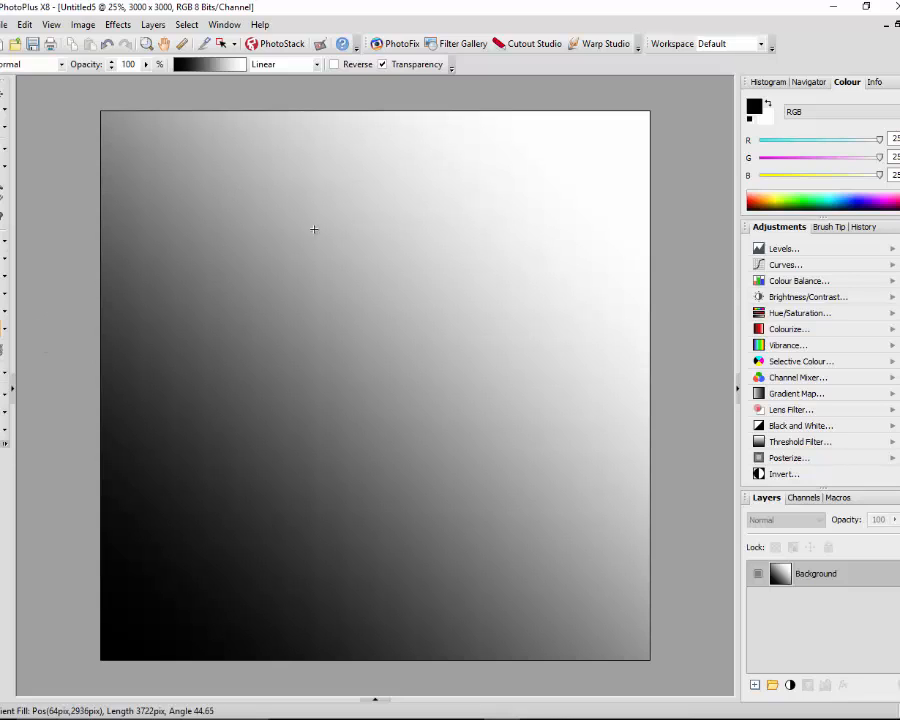
{"action": "left_click", "coordinate": [209, 64]}
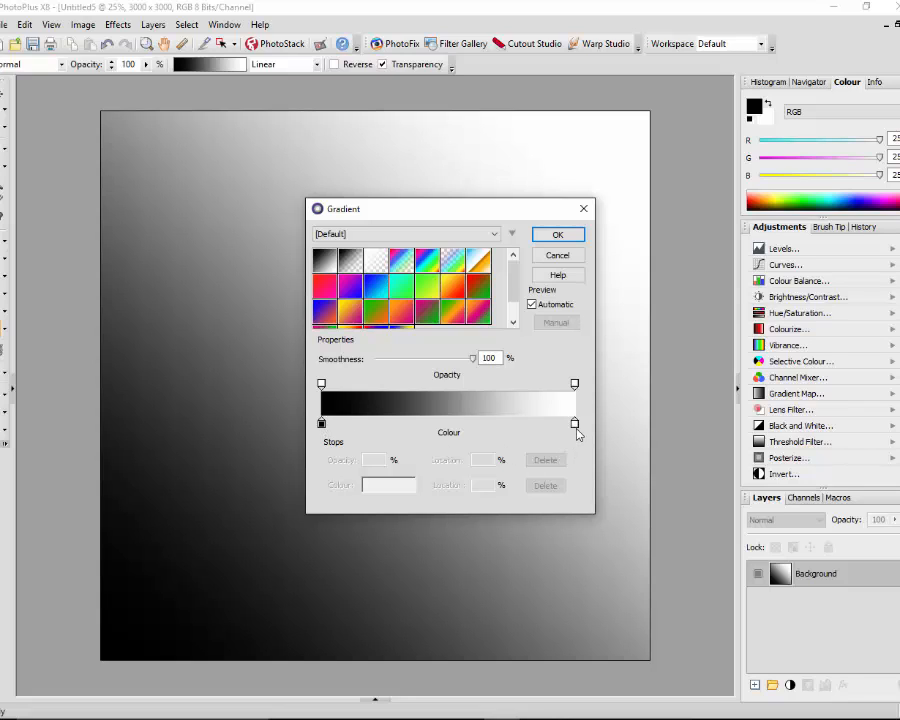
Set the gradient's start colour stop at 0% to red #E61414
{"action": "left_click", "coordinate": [321, 424]}
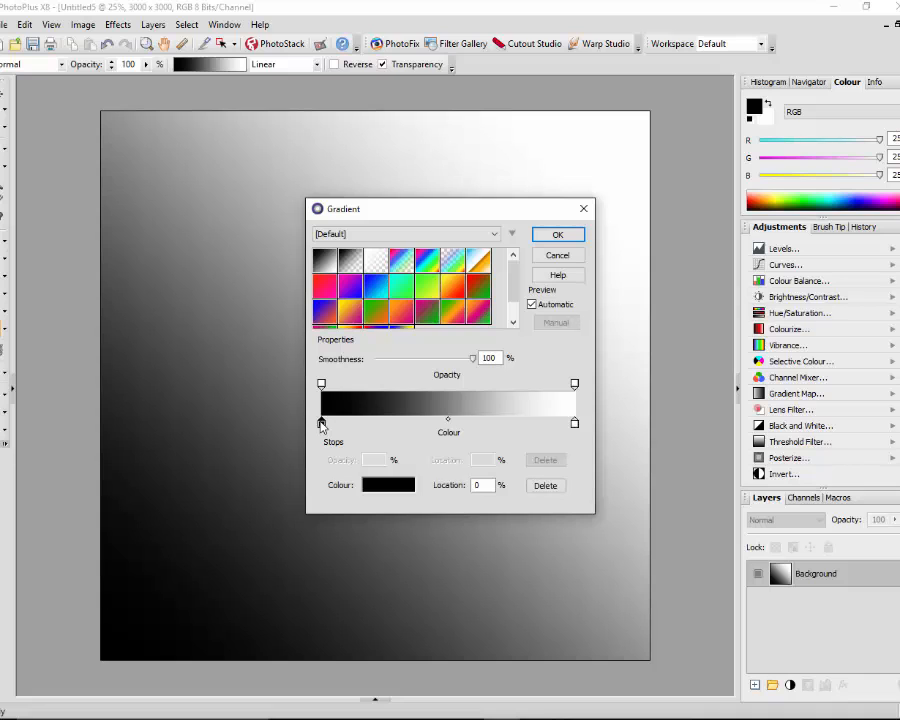
{"action": "double_click", "coordinate": [321, 424]}
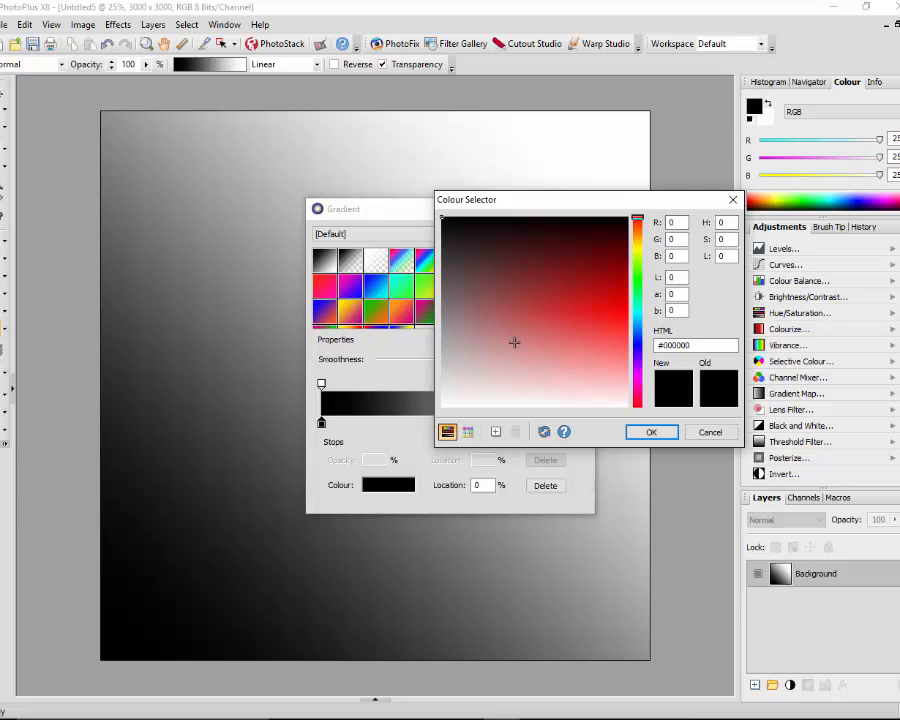
{"action": "left_click", "coordinate": [598, 310]}
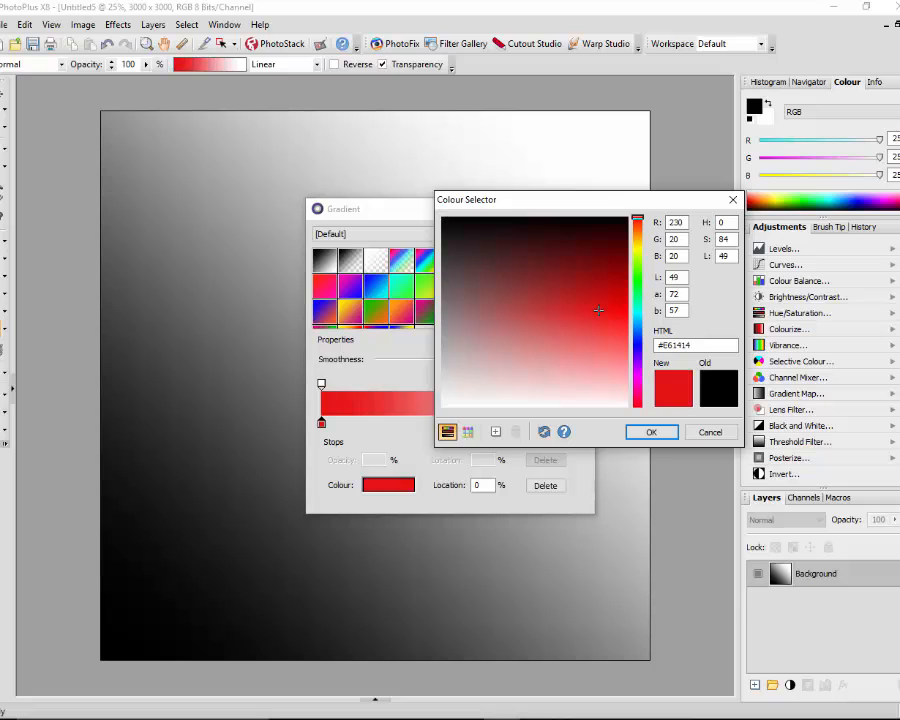
{"action": "left_click", "coordinate": [667, 438]}
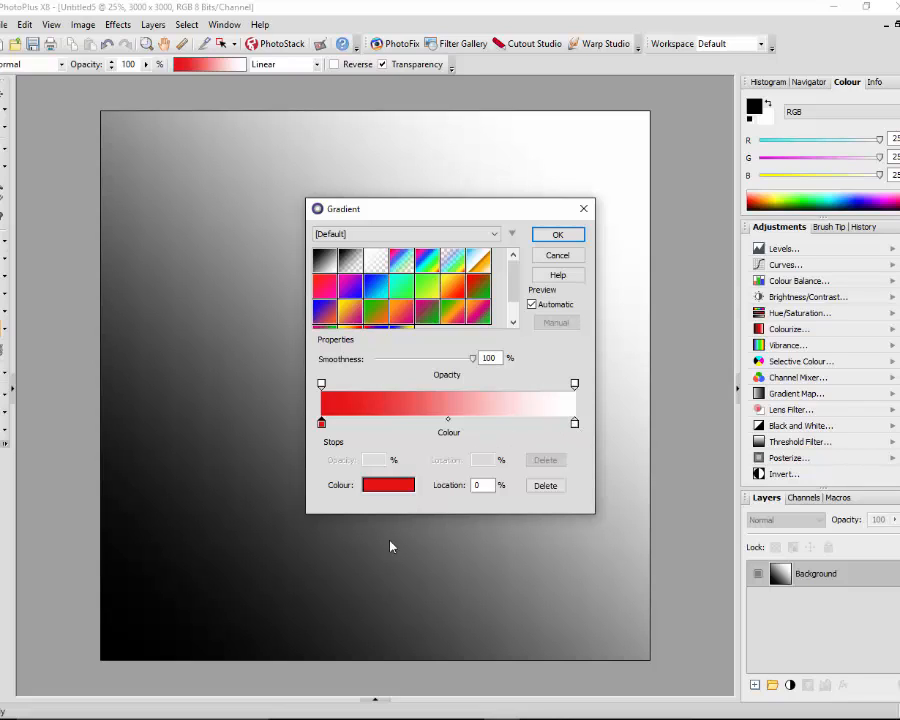
Set the gradient's end colour stop at 100% to yellow-green #D3EF0E and accept the edited gradient
{"action": "left_click", "coordinate": [575, 424]}
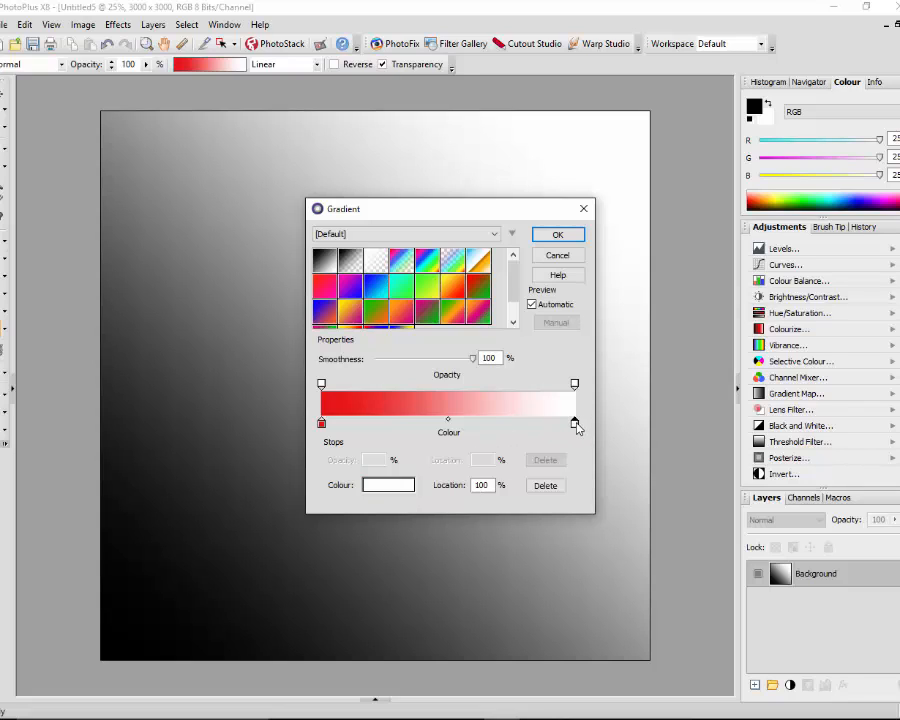
{"action": "left_click", "coordinate": [386, 486]}
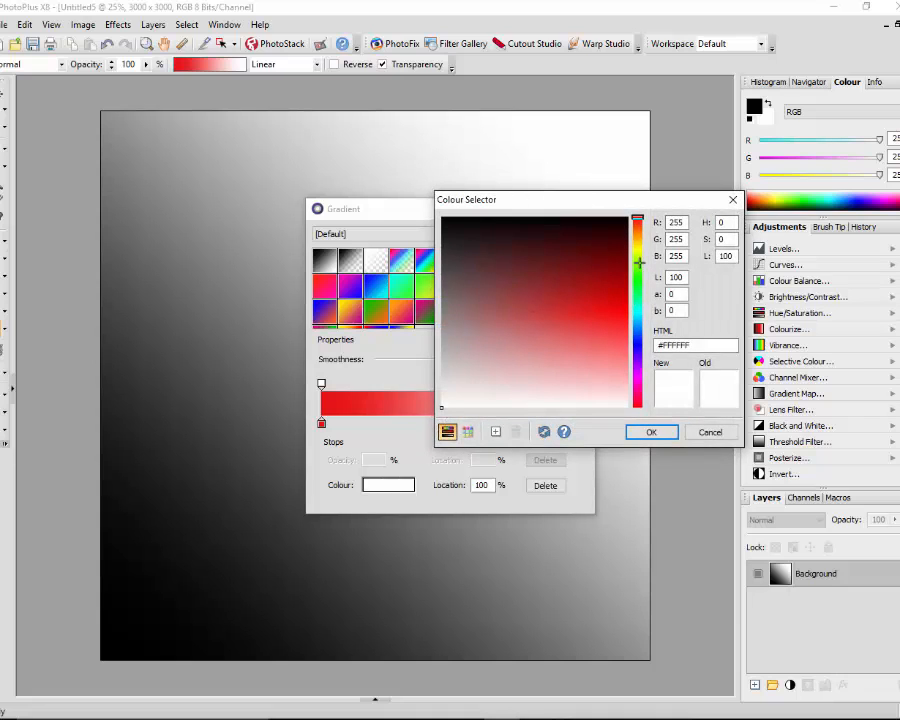
{"action": "left_click", "coordinate": [638, 253]}
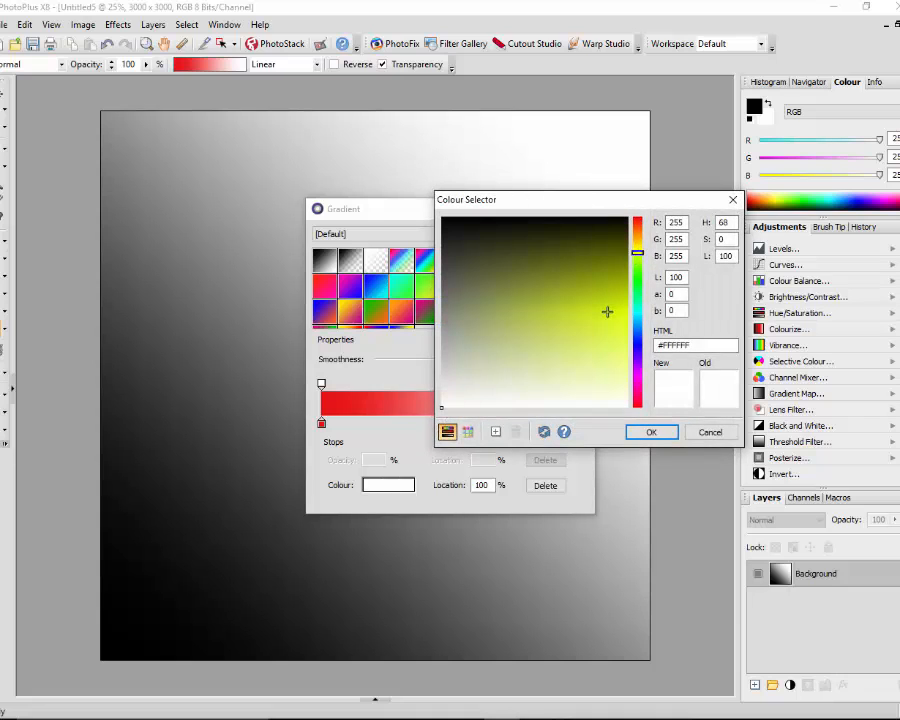
{"action": "left_click", "coordinate": [607, 311]}
{"action": "left_click", "coordinate": [651, 436]}
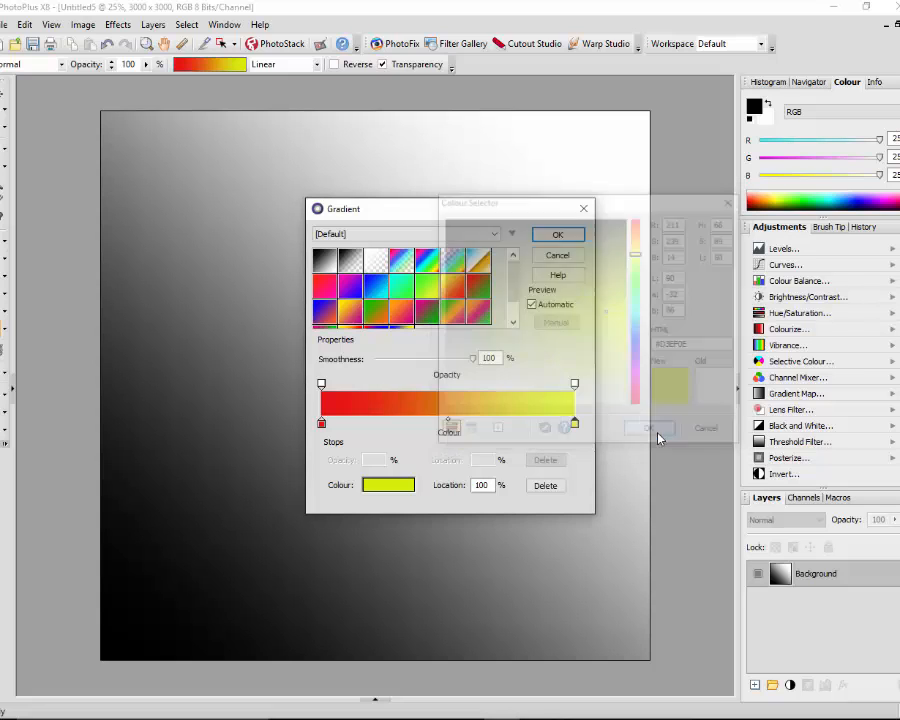
{"action": "left_click", "coordinate": [554, 237]}
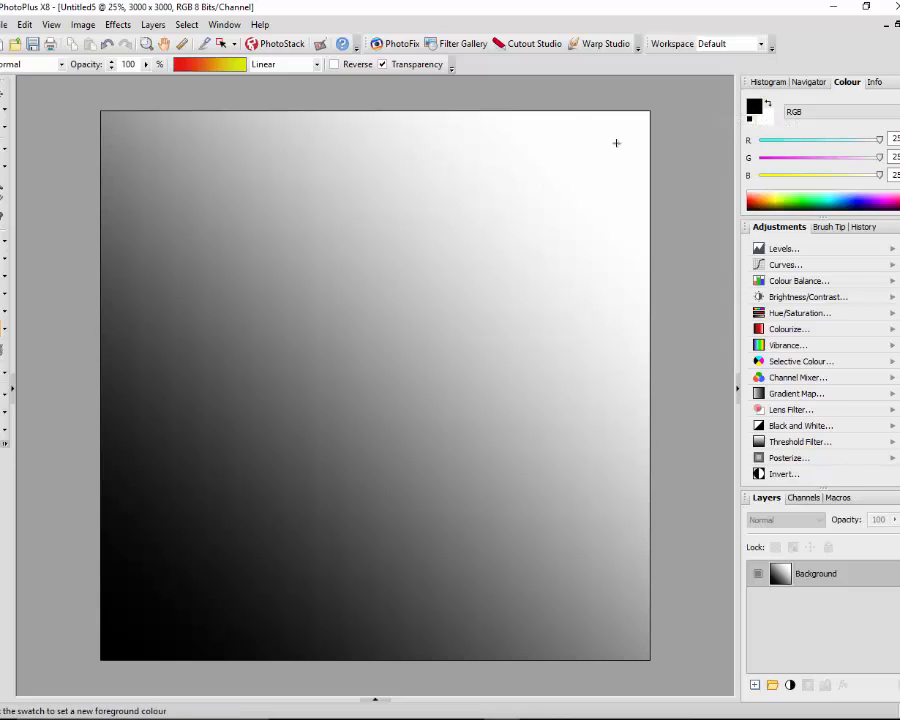
Refill the canvas with linear gradients: upper-right to lower-left about 3838 px long, left to right about 2776 px, and diagonally with red at the lower-right corner
{"action": "left_click_drag", "start_coordinate": [637, 120], "coordinate": [144, 613]}
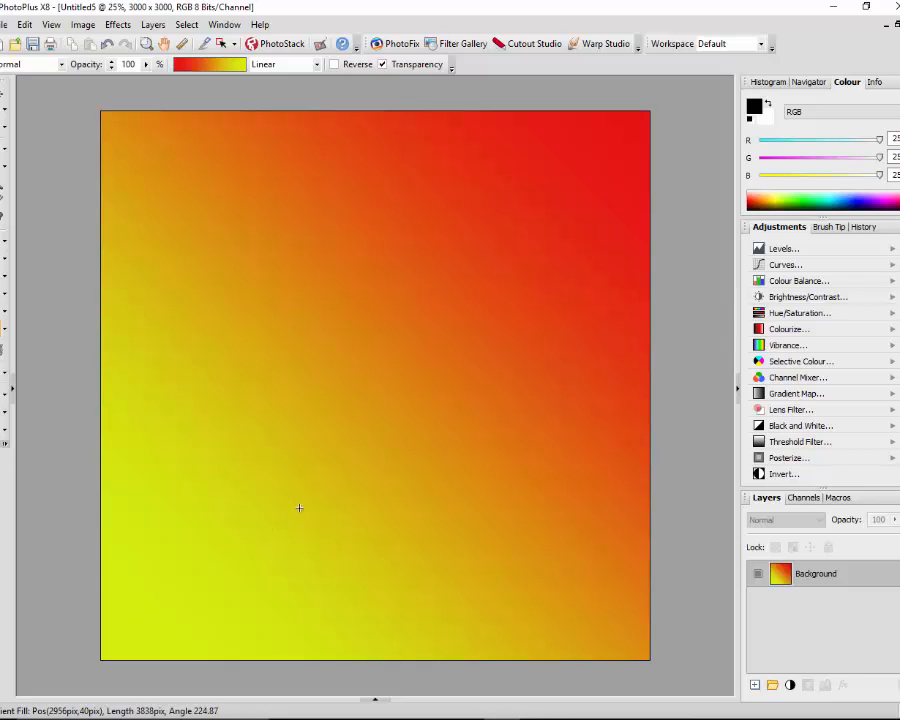
{"action": "left_click_drag", "start_coordinate": [110, 378], "coordinate": [618, 387]}
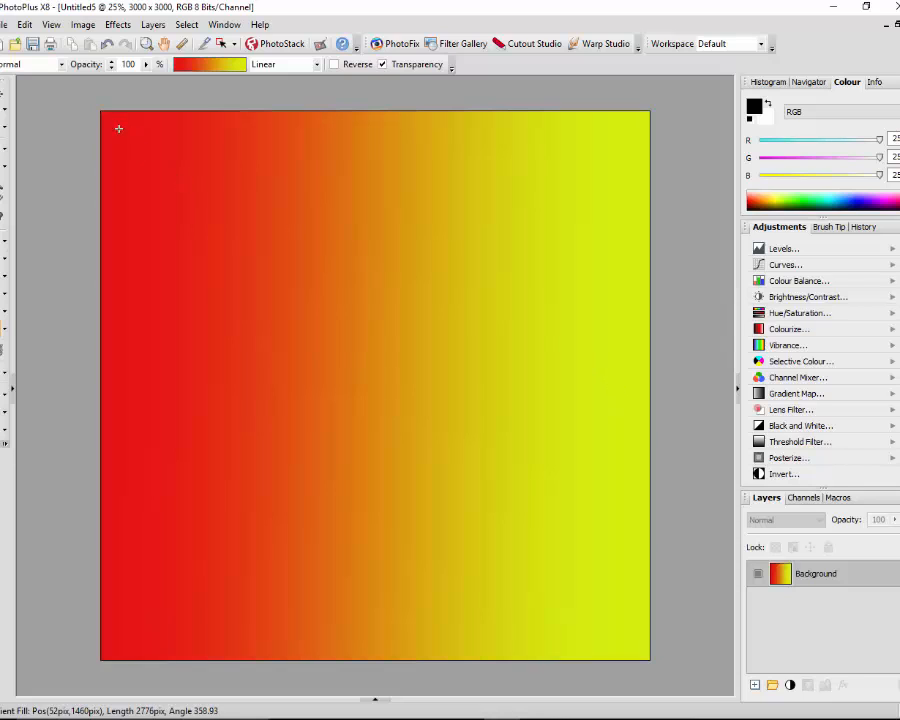
{"action": "left_click_drag", "start_coordinate": [118, 128], "coordinate": [606, 613]}
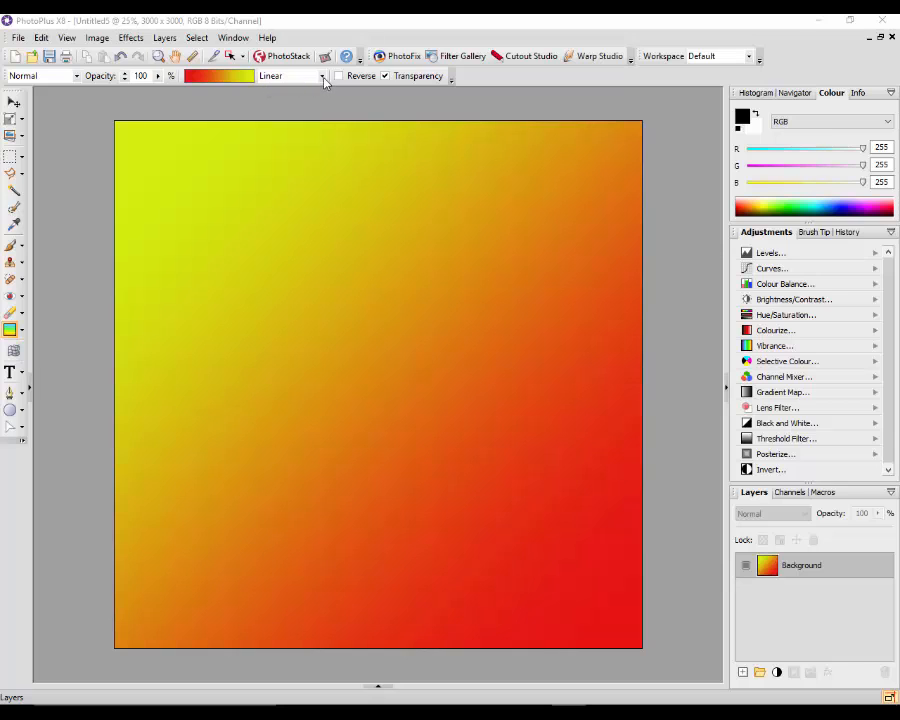
Switch the gradient type to Radial and set the gradient's start colour stop to blue #149BE6
{"action": "left_click", "coordinate": [323, 78]}
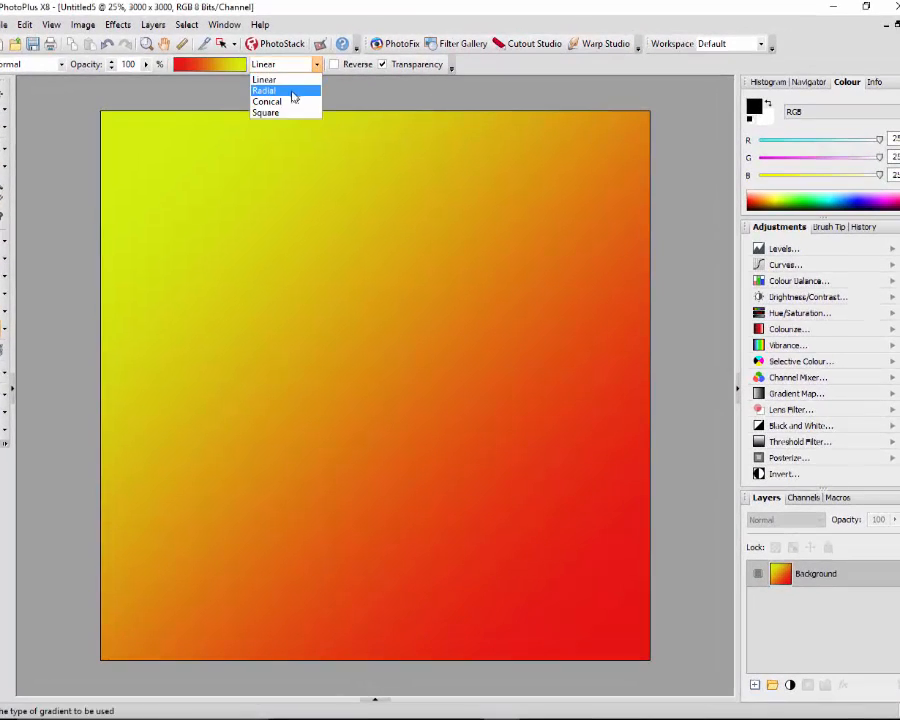
{"action": "left_click", "coordinate": [291, 91]}
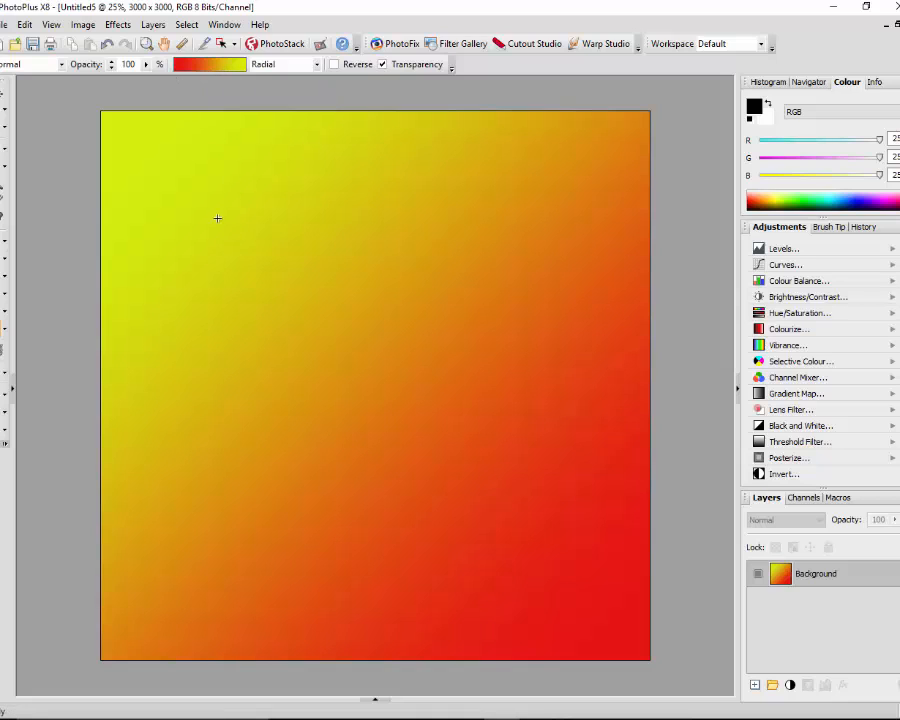
{"action": "left_click", "coordinate": [207, 67]}
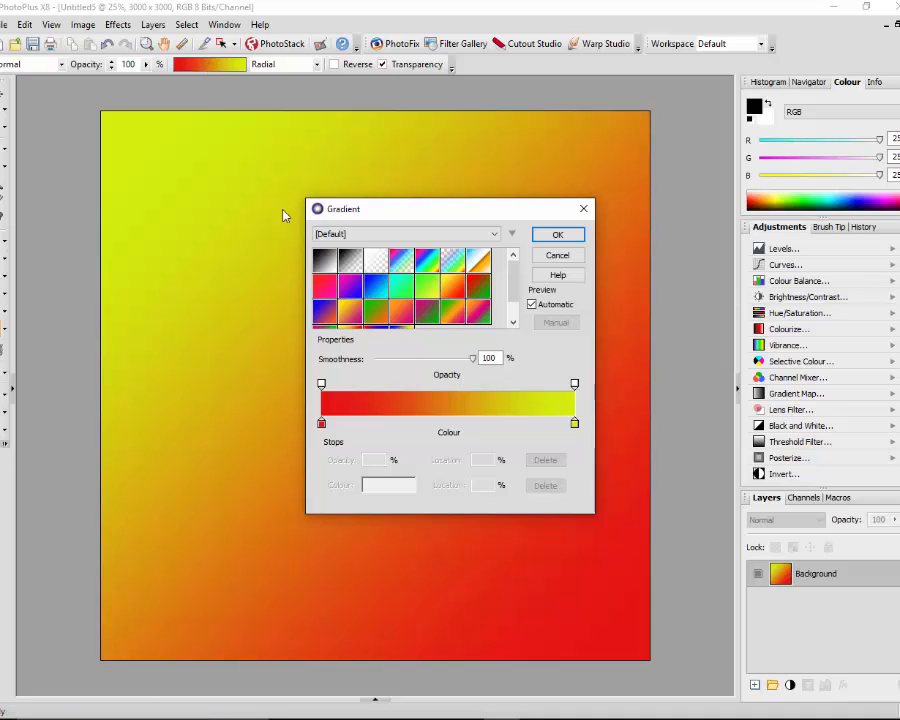
{"action": "left_click", "coordinate": [321, 424]}
{"action": "left_click", "coordinate": [380, 487]}
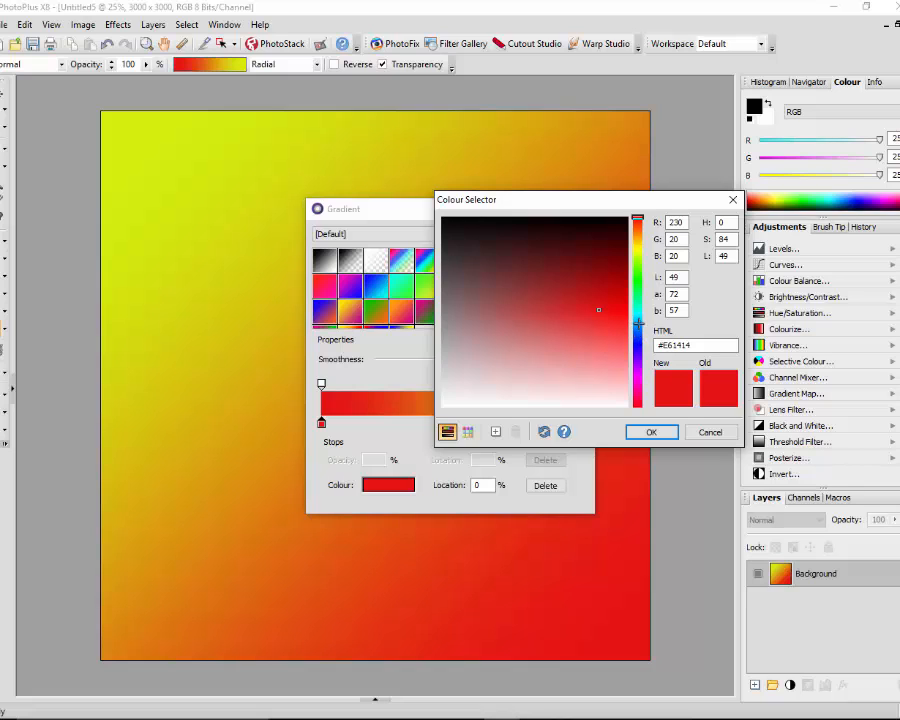
{"action": "left_click", "coordinate": [638, 323]}
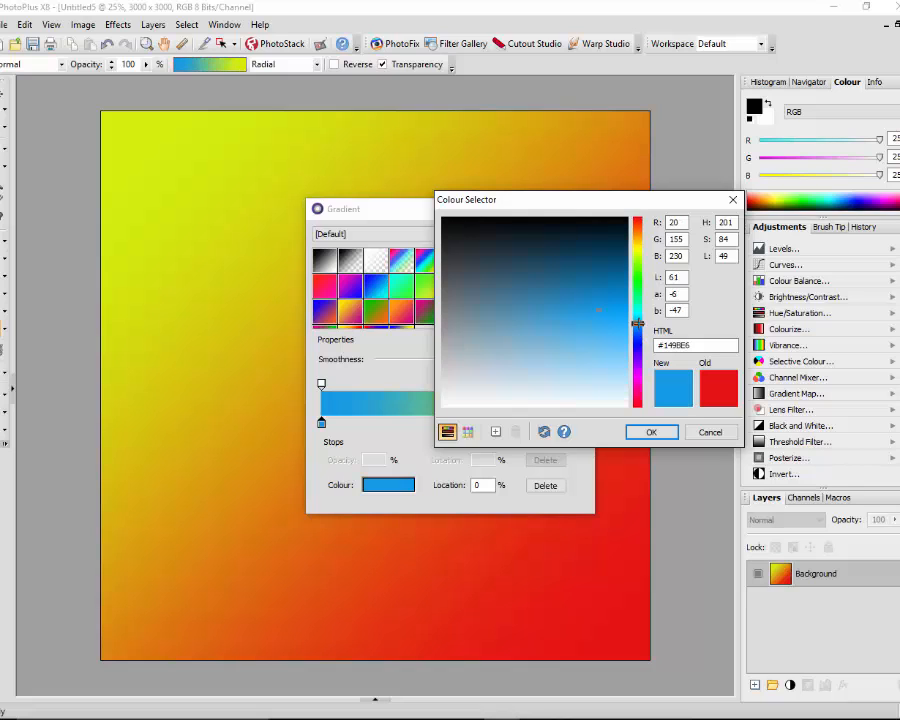
{"action": "left_click", "coordinate": [652, 433]}
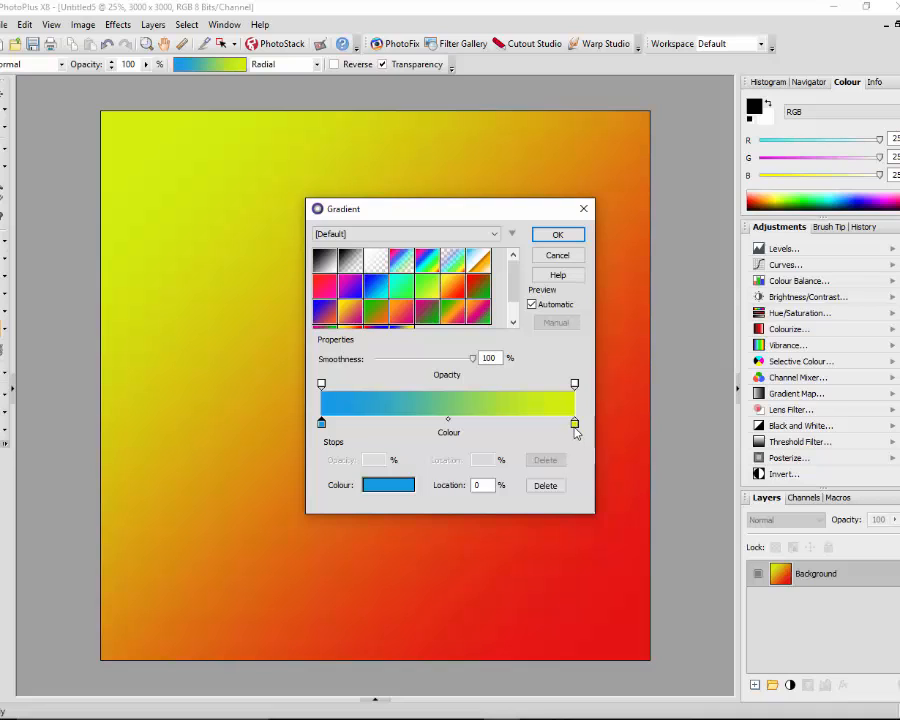
Set the gradient's end colour stop to magenta #EF0ED2 and accept the edited gradient
{"action": "left_click", "coordinate": [574, 424]}
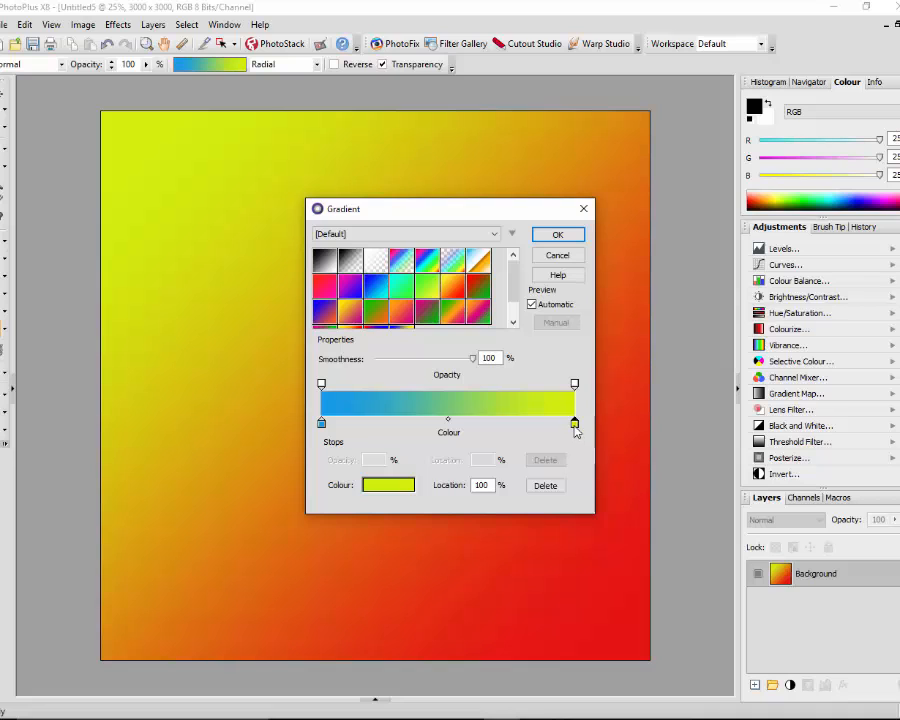
{"action": "left_click", "coordinate": [386, 490]}
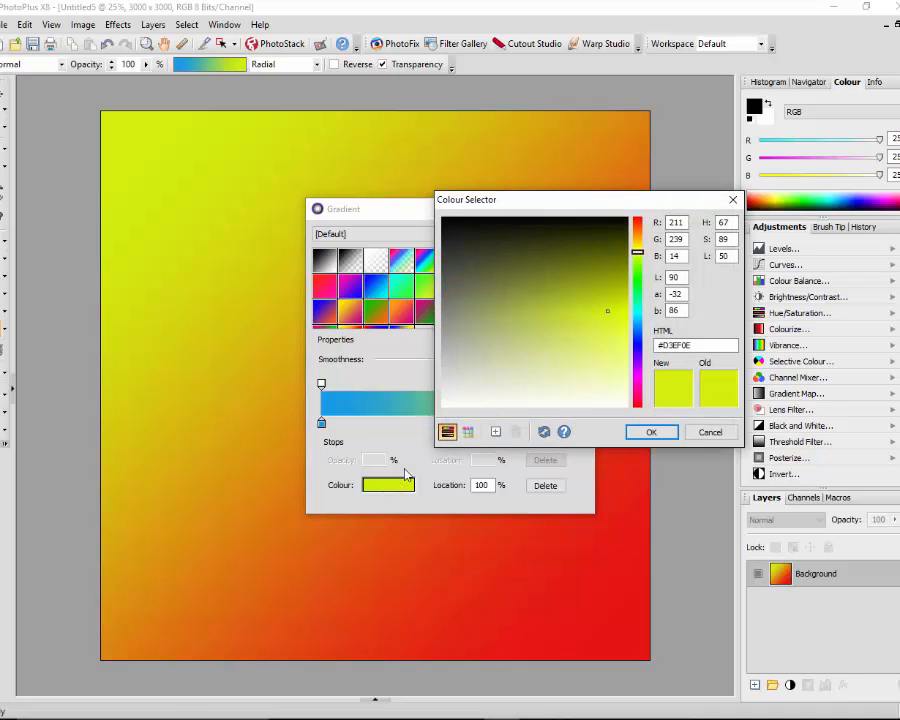
{"action": "left_click", "coordinate": [637, 379]}
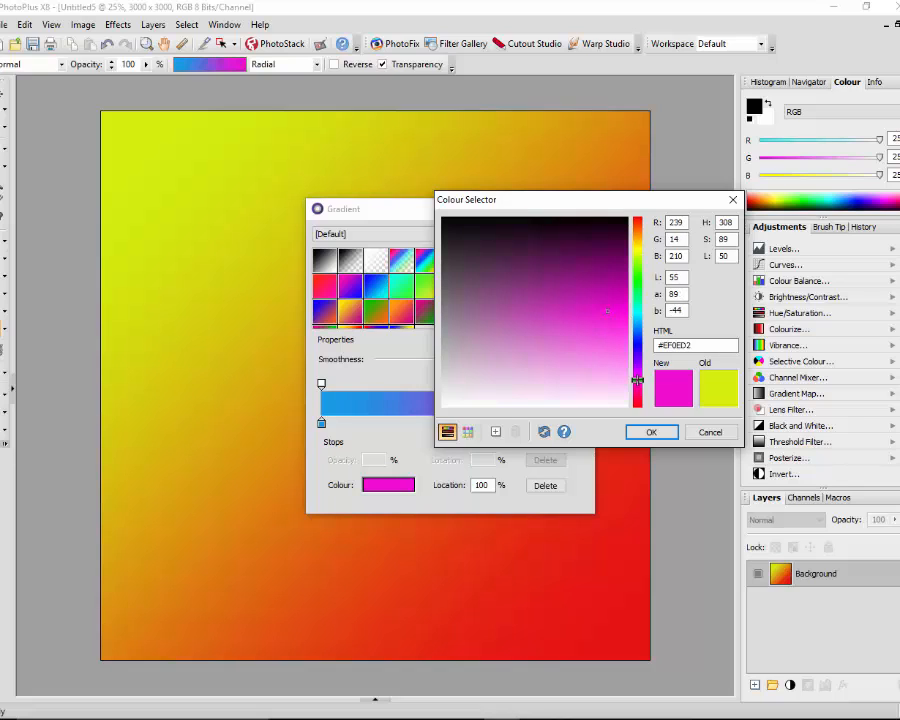
{"action": "left_click", "coordinate": [653, 434]}
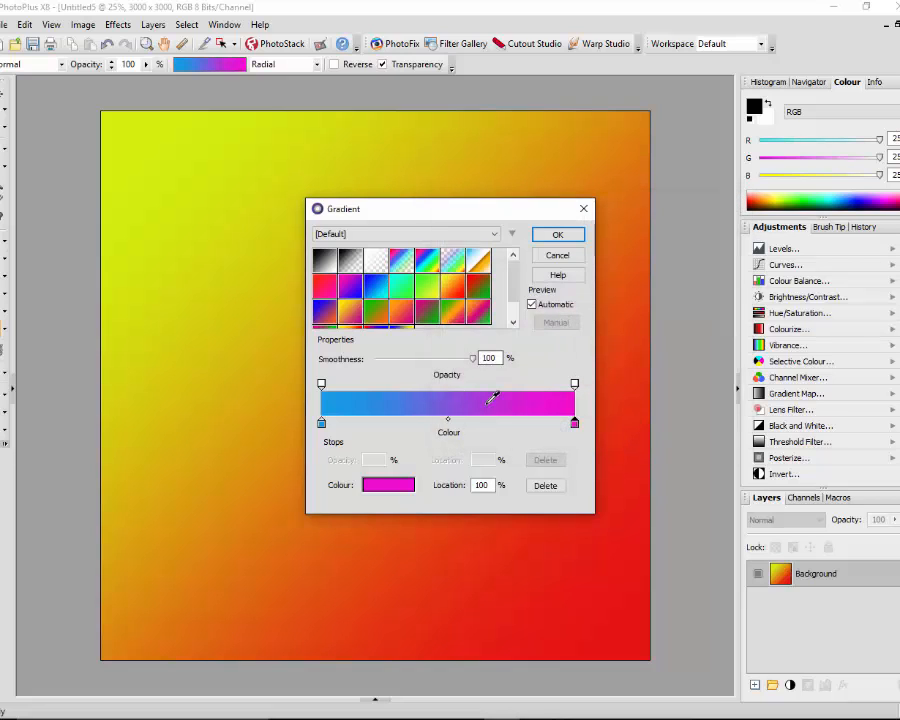
{"action": "left_click", "coordinate": [558, 237]}
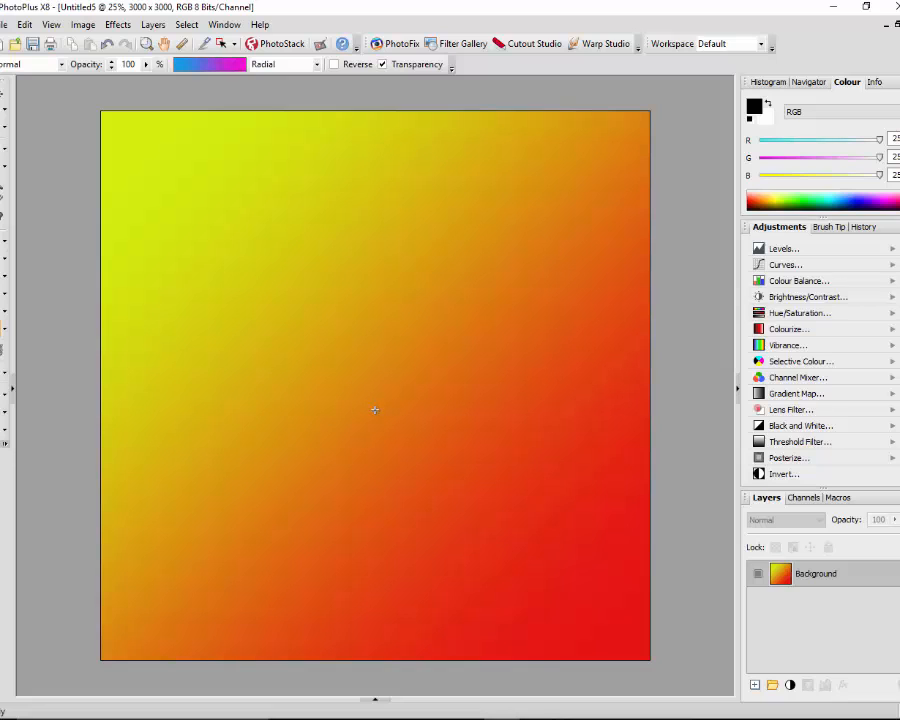
Fill the canvas radially from its centre to the upper-right corner, and again about 2066 px from the lower-left corner to the centre
{"action": "left_click_drag", "start_coordinate": [375, 410], "coordinate": [641, 119]}
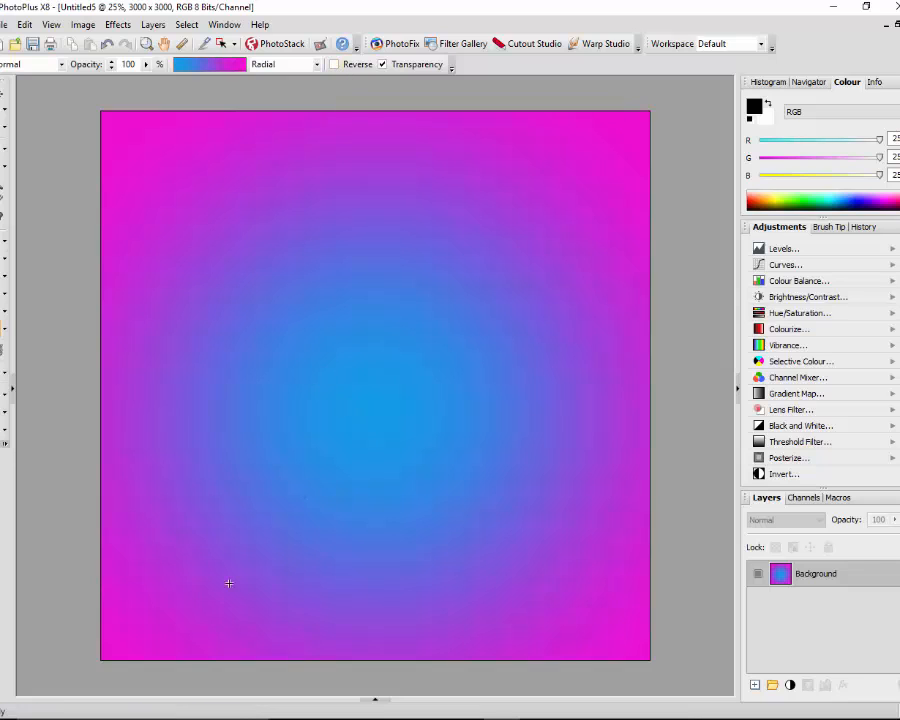
{"action": "left_click_drag", "start_coordinate": [110, 653], "coordinate": [388, 396]}
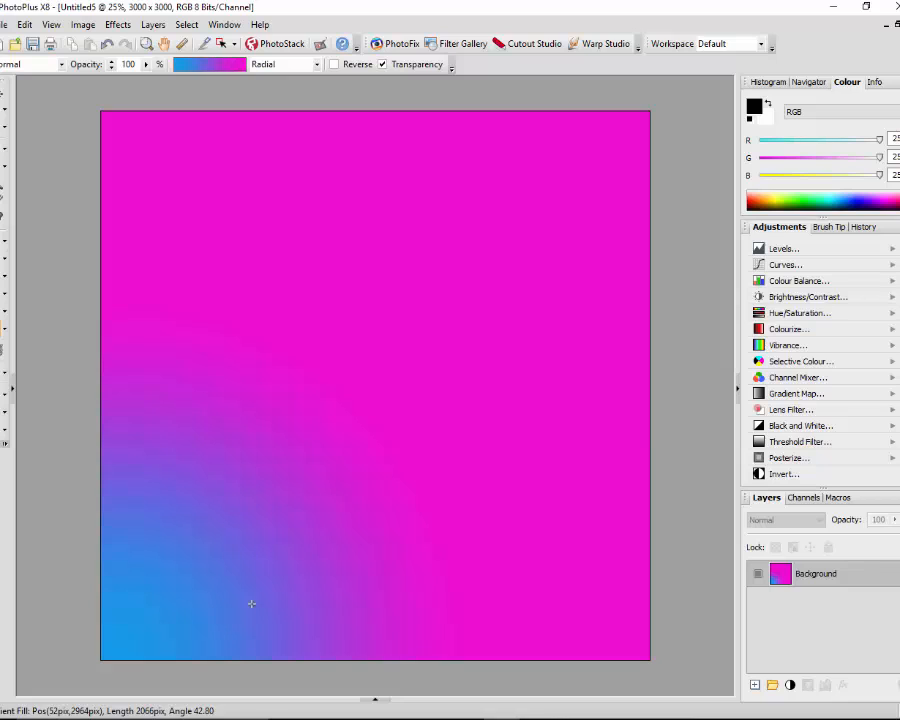
Reverse the gradient, fill the canvas radially about 2017 px from the centre to the lower-left corner, and turn Reverse off
{"action": "left_click", "coordinate": [335, 64]}
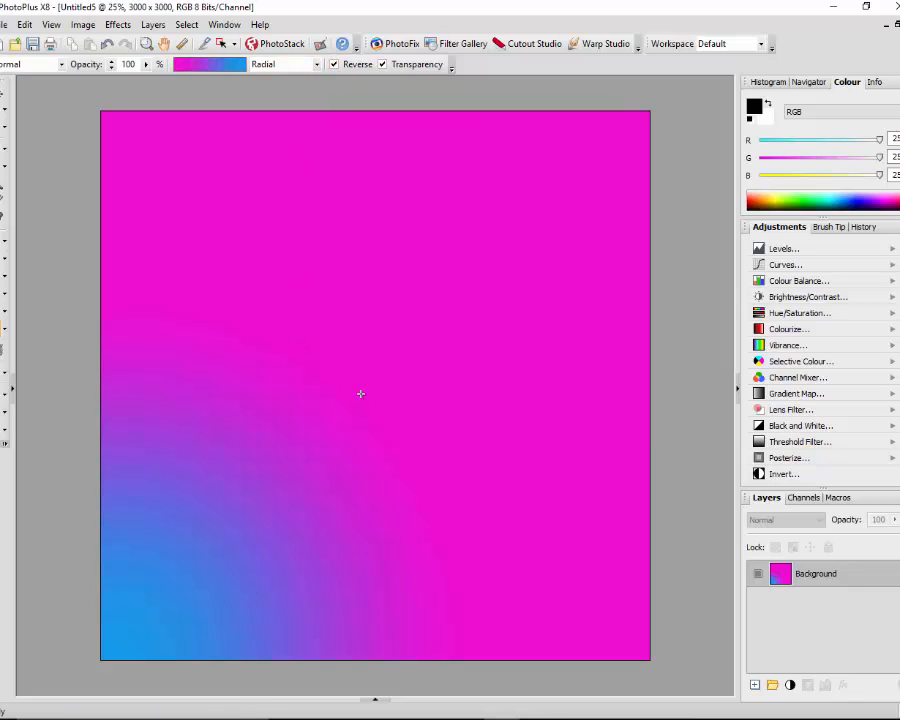
{"action": "left_click_drag", "start_coordinate": [361, 394], "coordinate": [103, 656]}
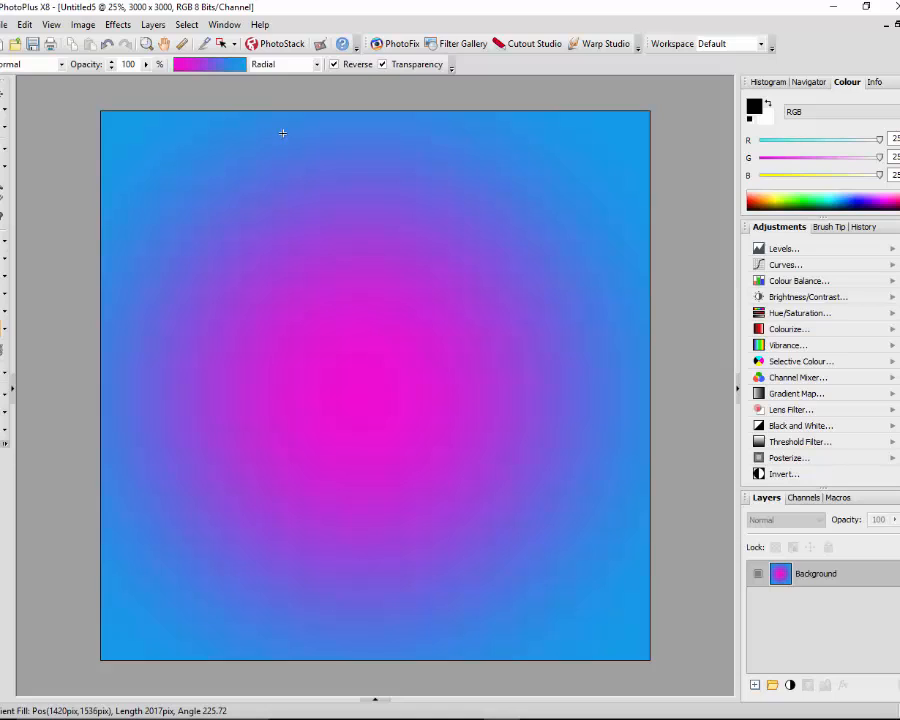
{"action": "left_click", "coordinate": [334, 65]}
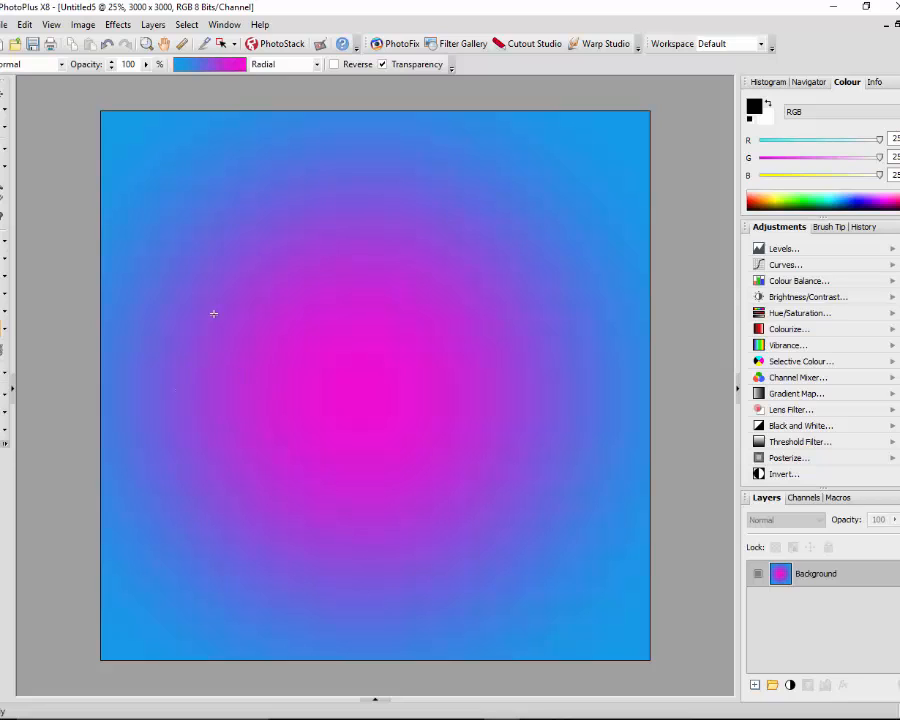
Switch the gradient type to Conical and set the gradient's start colour stop to green #14E618
{"action": "left_click", "coordinate": [316, 64]}
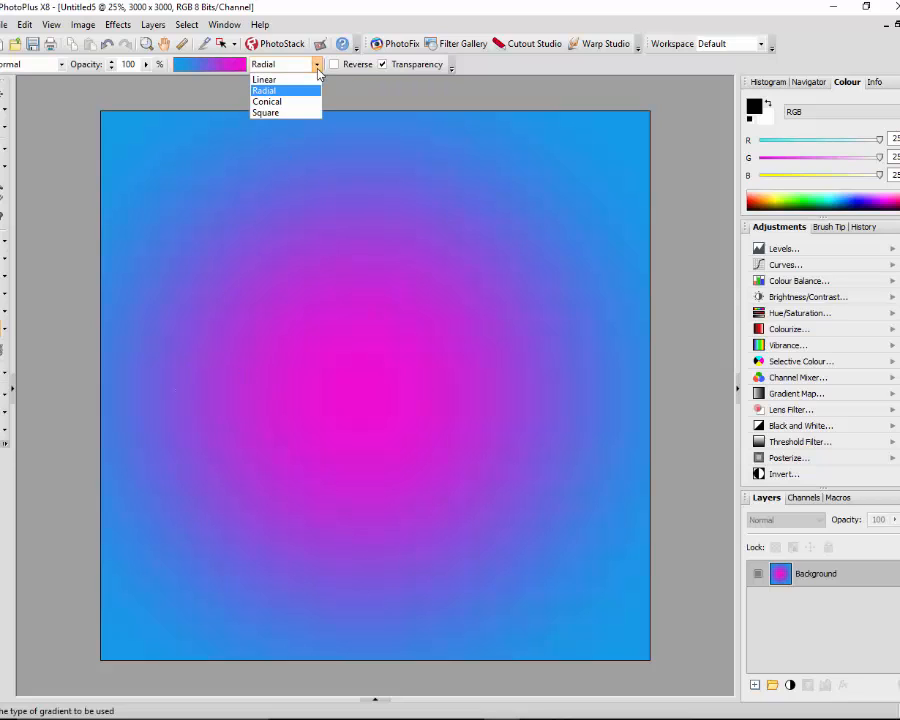
{"action": "left_click", "coordinate": [268, 101]}
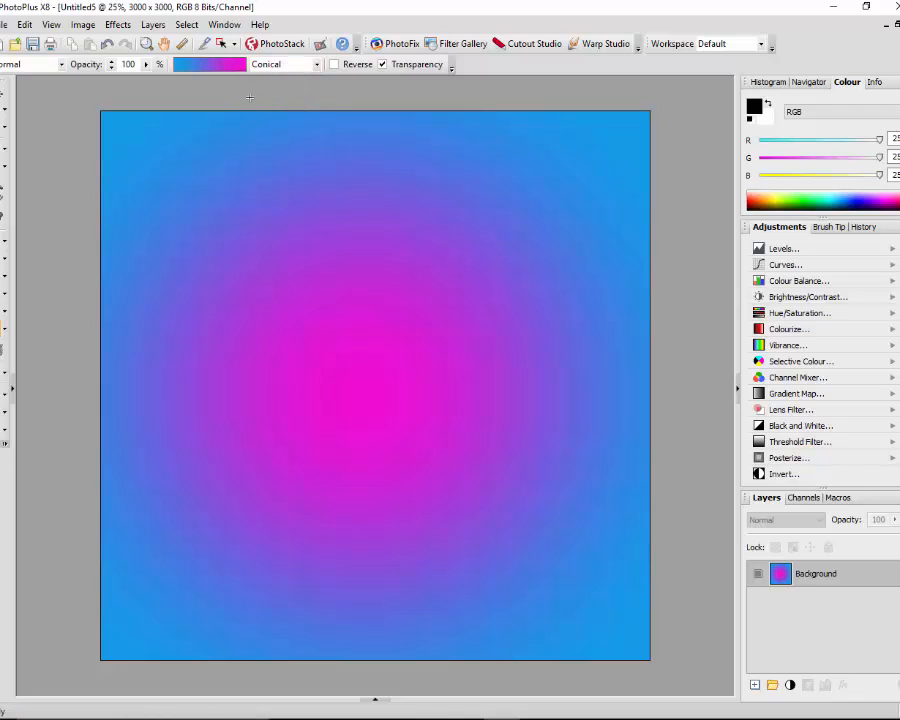
{"action": "left_click", "coordinate": [180, 65]}
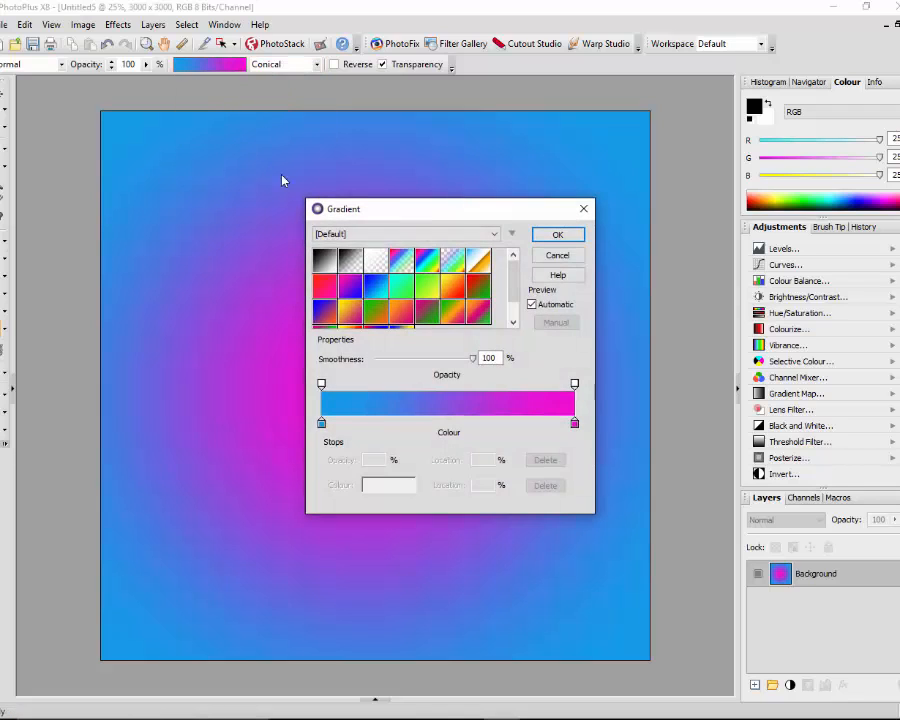
{"action": "left_click", "coordinate": [321, 422]}
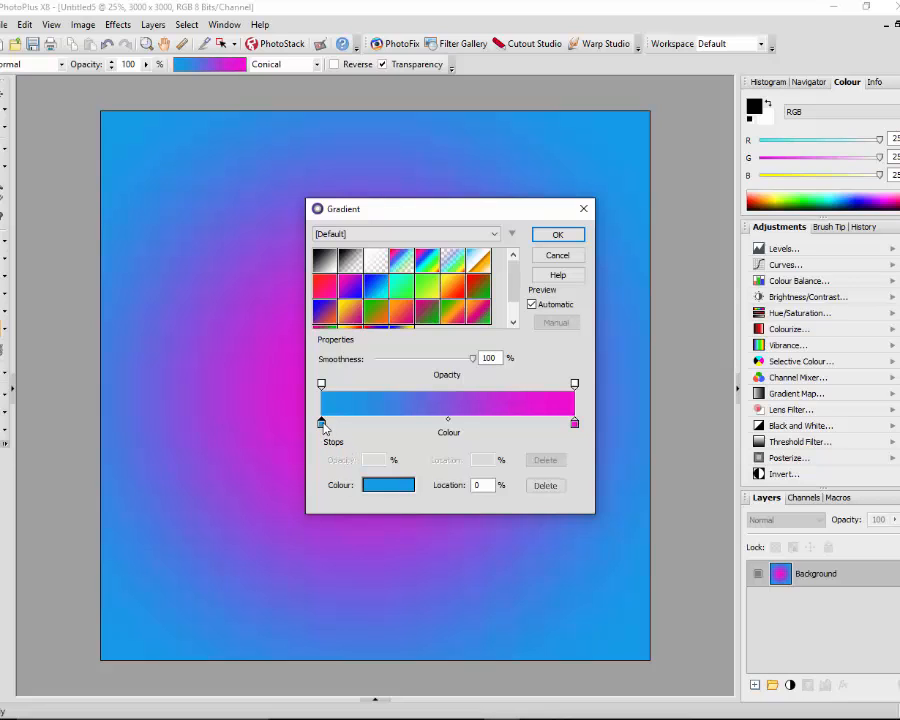
{"action": "left_click", "coordinate": [385, 485]}
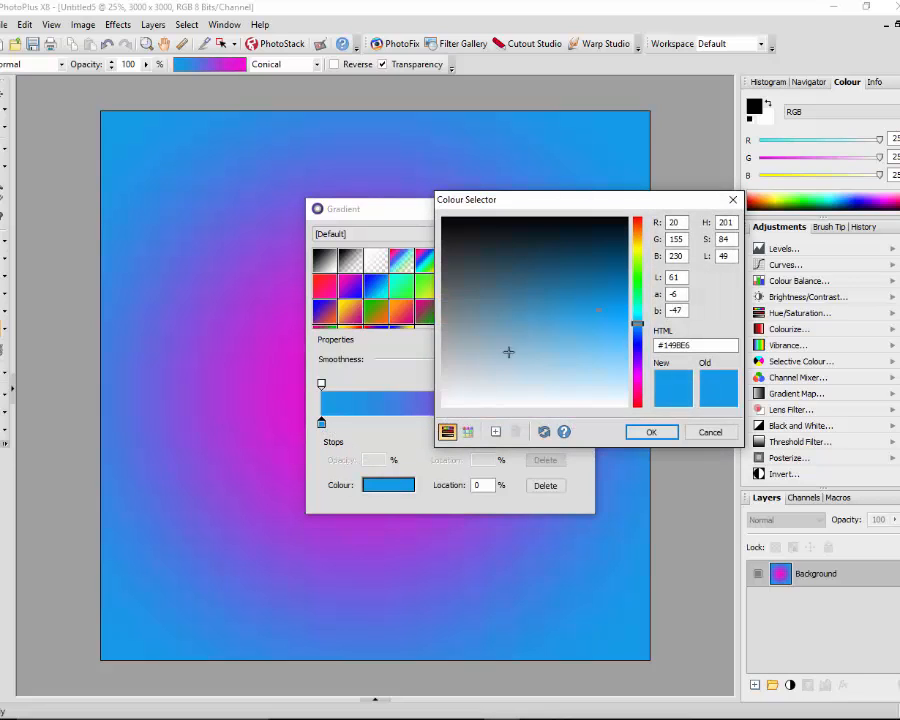
{"action": "left_click", "coordinate": [636, 281]}
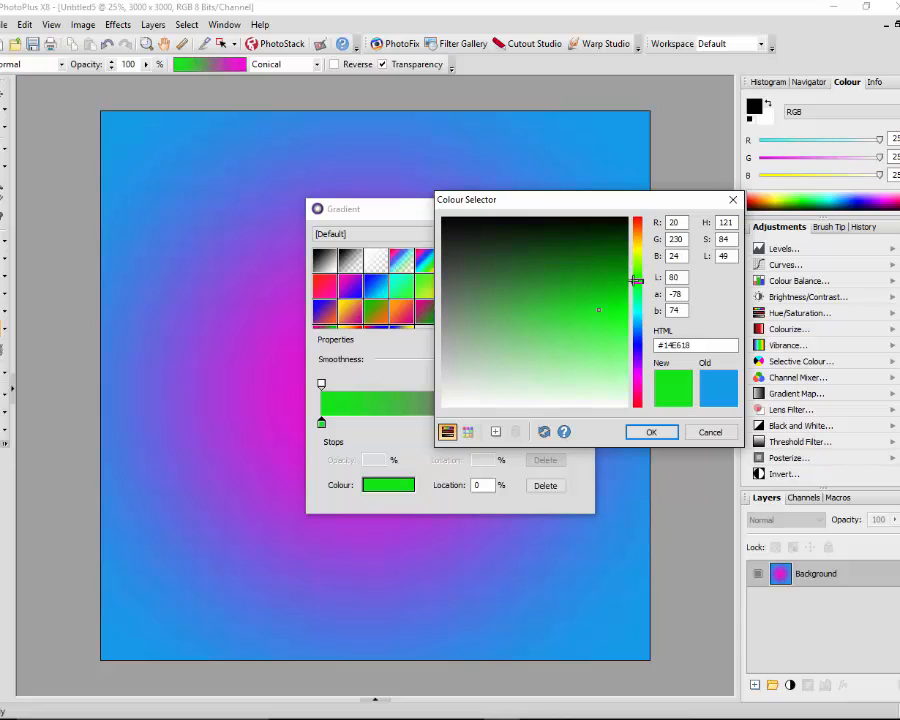
{"action": "left_click", "coordinate": [651, 432]}
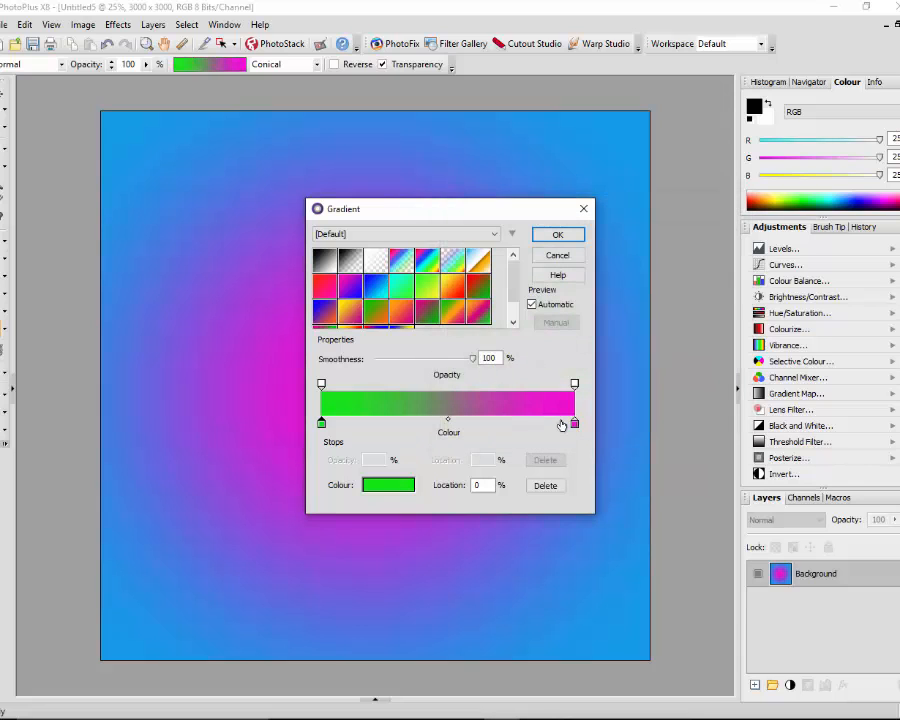
Set the gradient's end colour stop to near-black #090809 and fill the canvas conically about 1960 px from the centre to the upper-left corner
{"action": "left_click", "coordinate": [573, 422]}
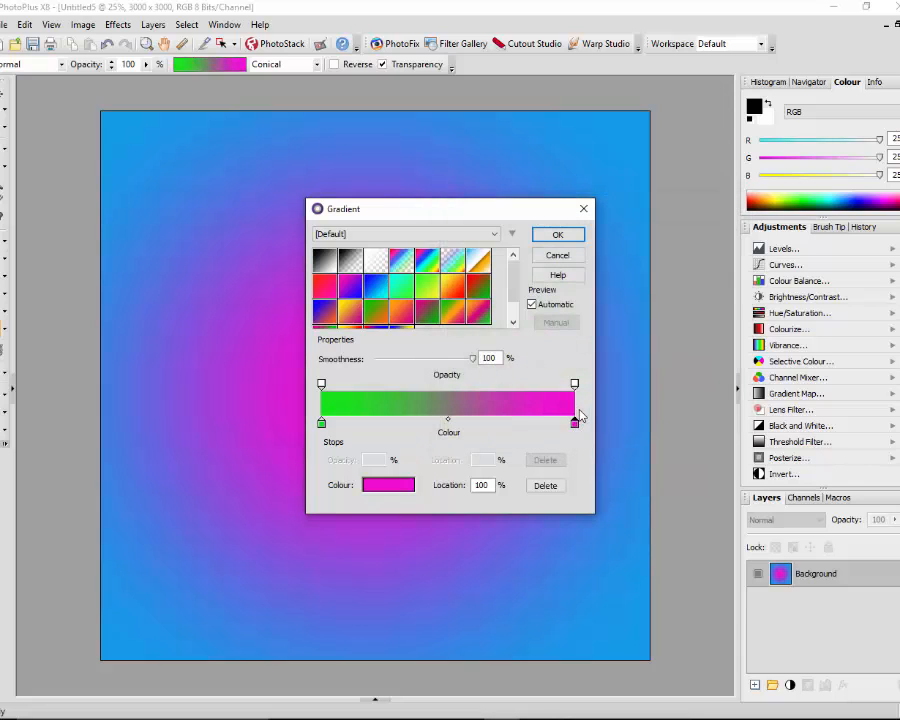
{"action": "left_click", "coordinate": [398, 485]}
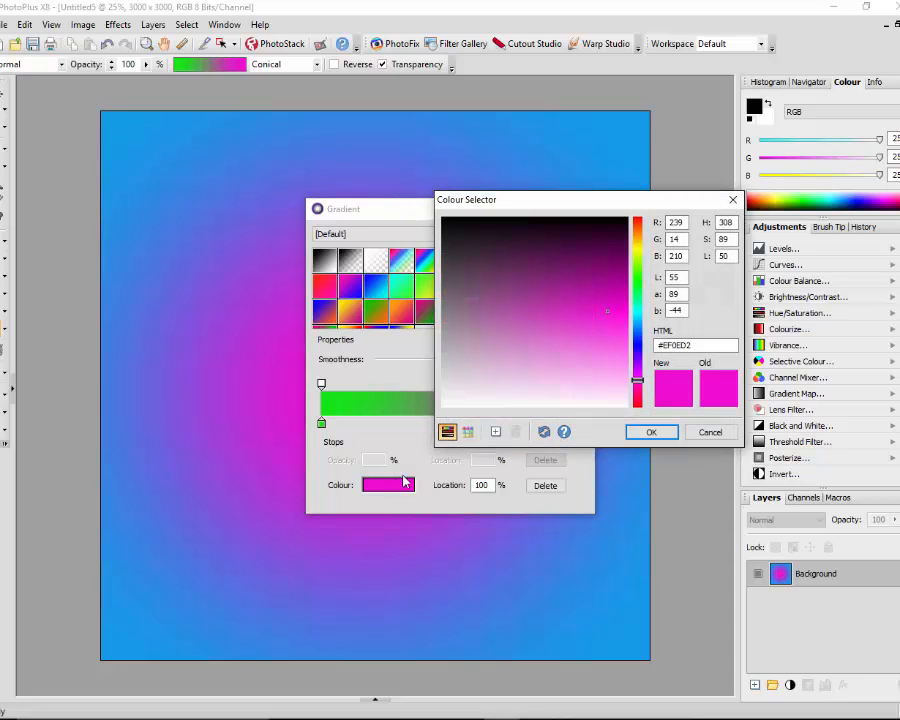
{"action": "left_click", "coordinate": [450, 223]}
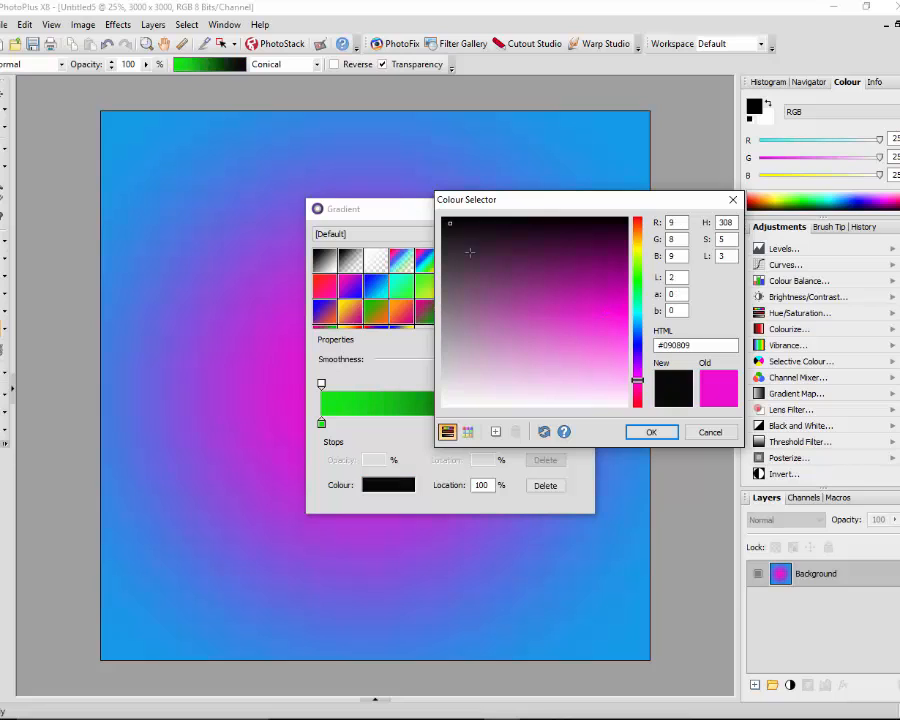
{"action": "left_click", "coordinate": [654, 434]}
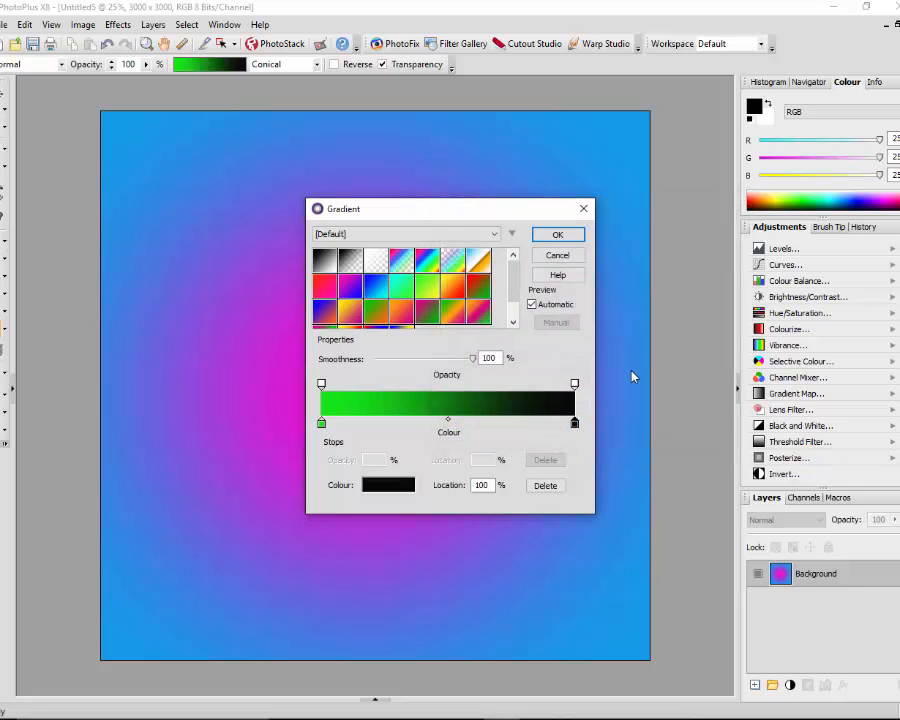
{"action": "left_click", "coordinate": [558, 235]}
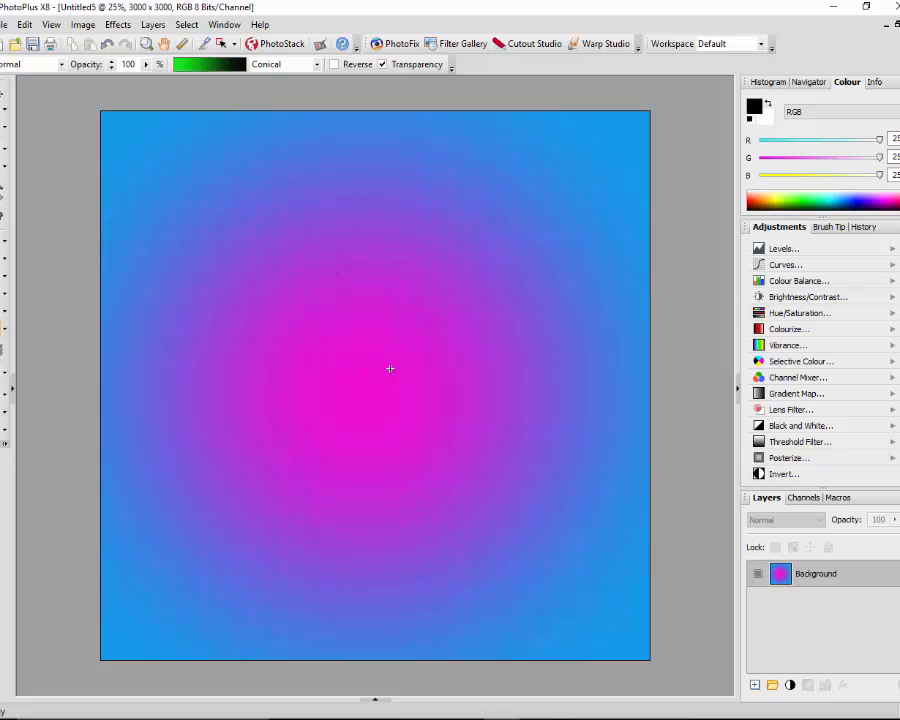
{"action": "left_click_drag", "start_coordinate": [364, 371], "coordinate": [108, 120]}
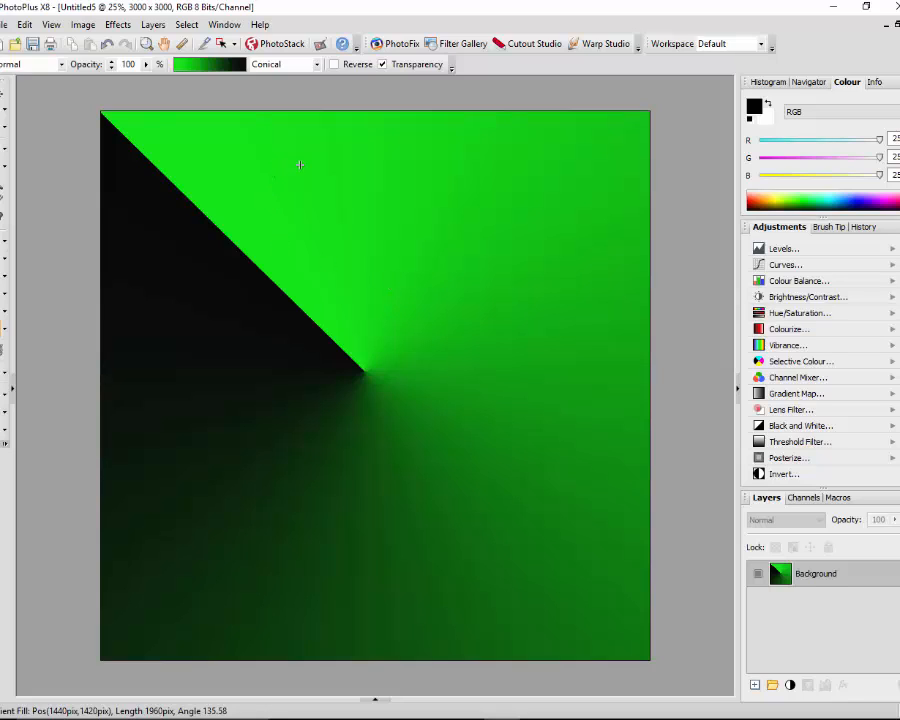
Switch the gradient type to Square and set the gradient's start colour stop to yellow #D5E614
{"action": "left_click", "coordinate": [317, 65]}
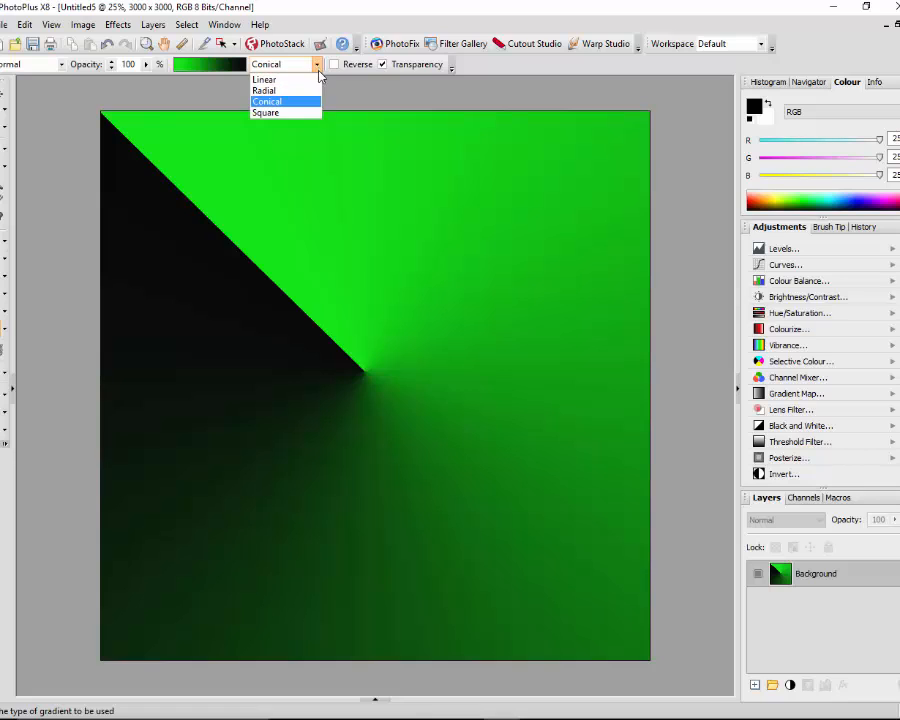
{"action": "left_click", "coordinate": [284, 116]}
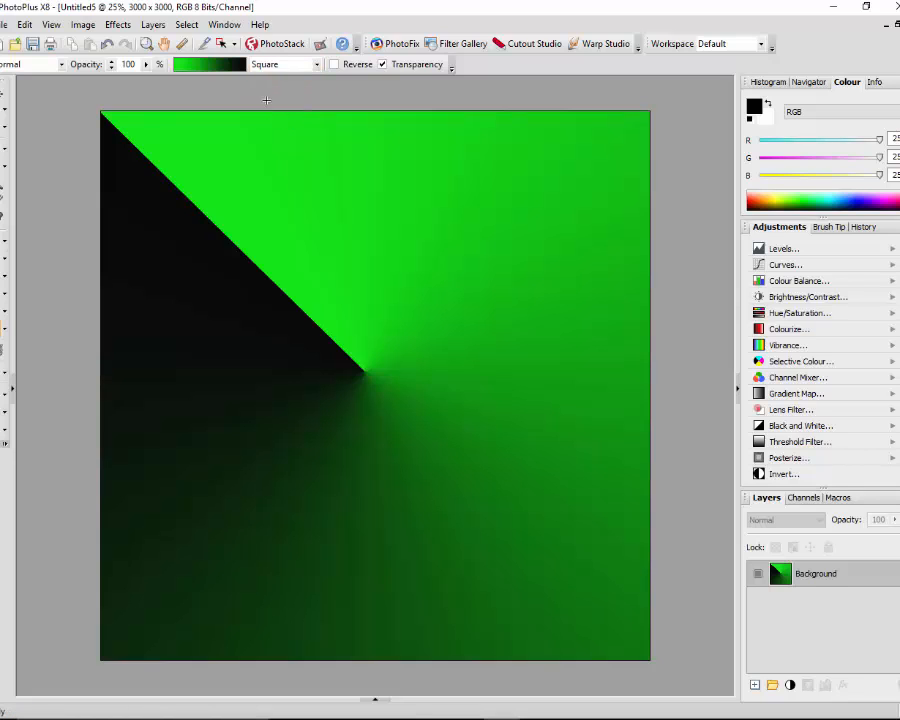
{"action": "left_click", "coordinate": [195, 67]}
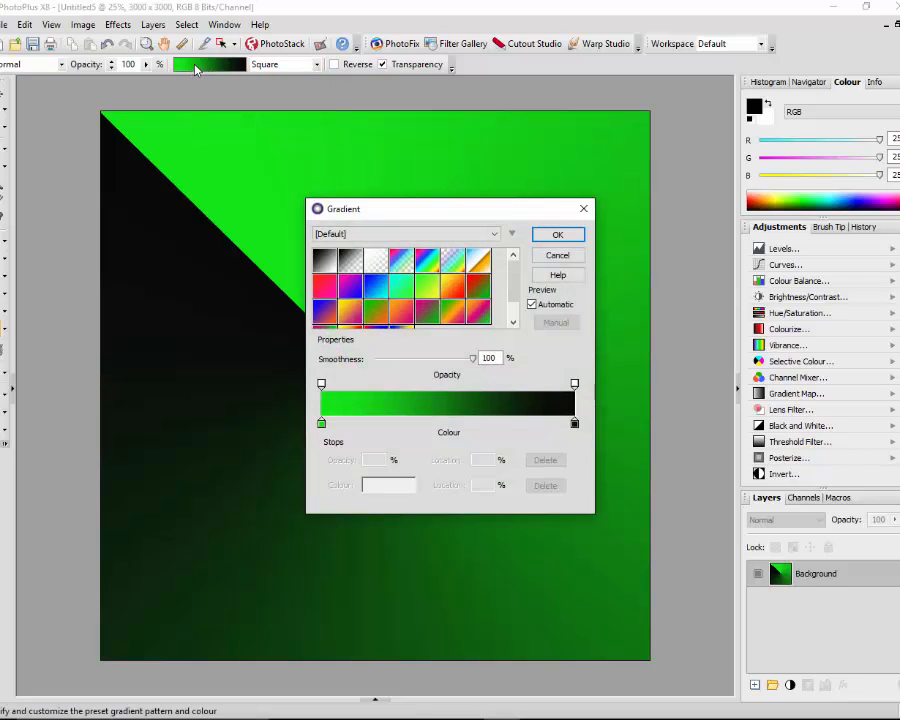
{"action": "left_click", "coordinate": [321, 425]}
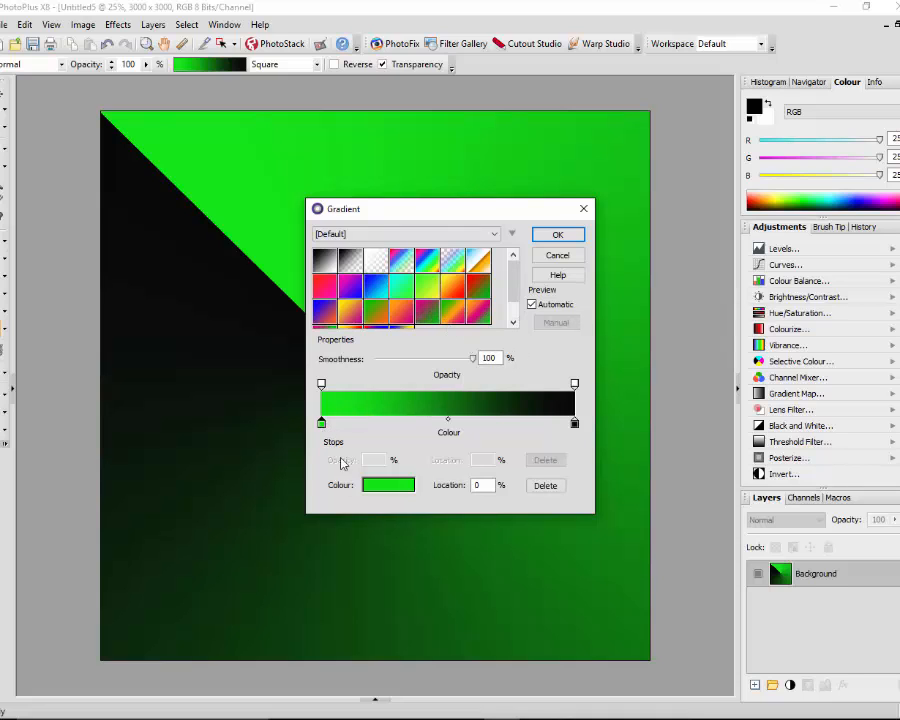
{"action": "left_click", "coordinate": [389, 489]}
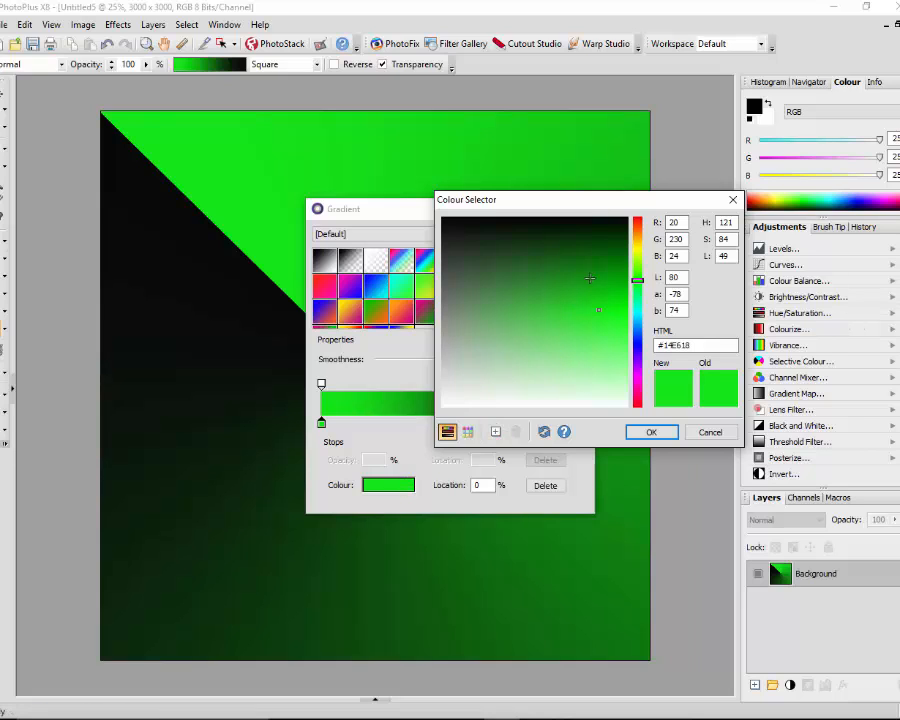
{"action": "left_click_drag", "start_coordinate": [637, 279], "coordinate": [637, 251]}
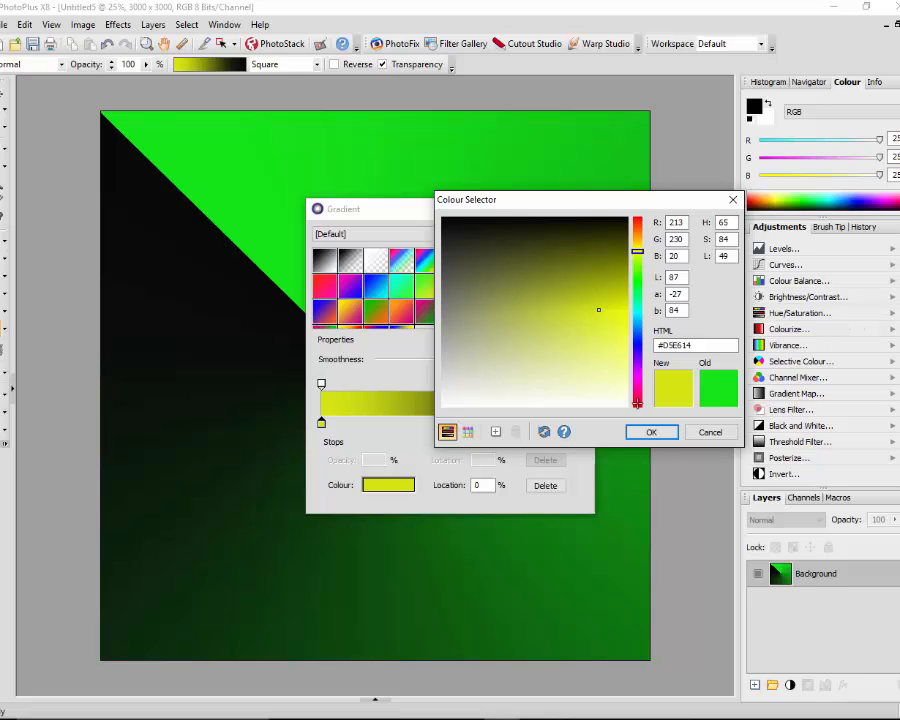
{"action": "left_click", "coordinate": [660, 434]}
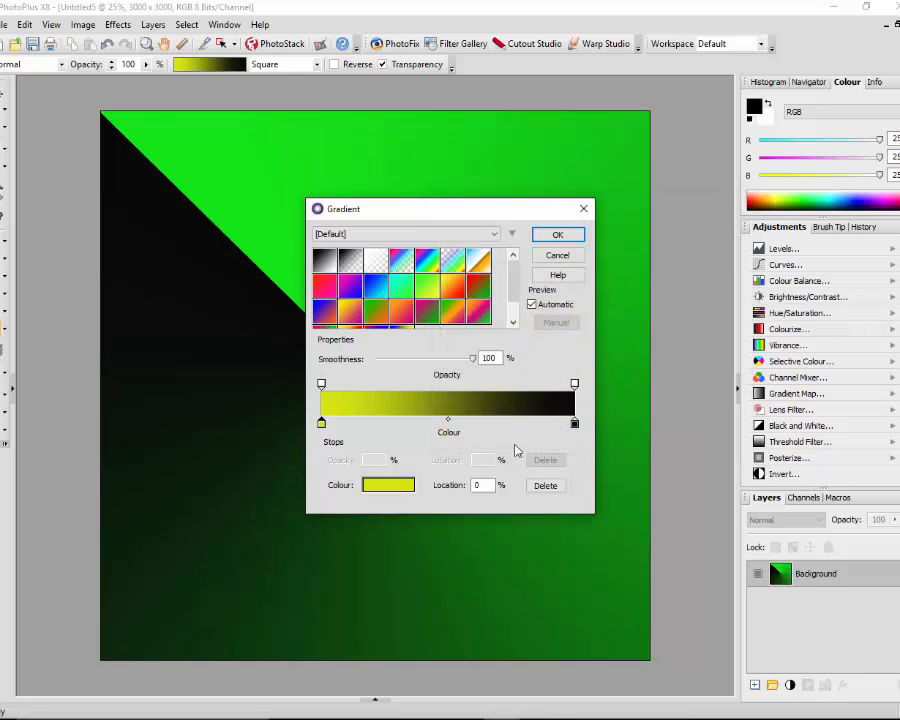
Set the gradient's end colour stop to dark blue #032F83 and fill the canvas about 2096 px from its centre to the upper-right corner
{"action": "left_click", "coordinate": [575, 425]}
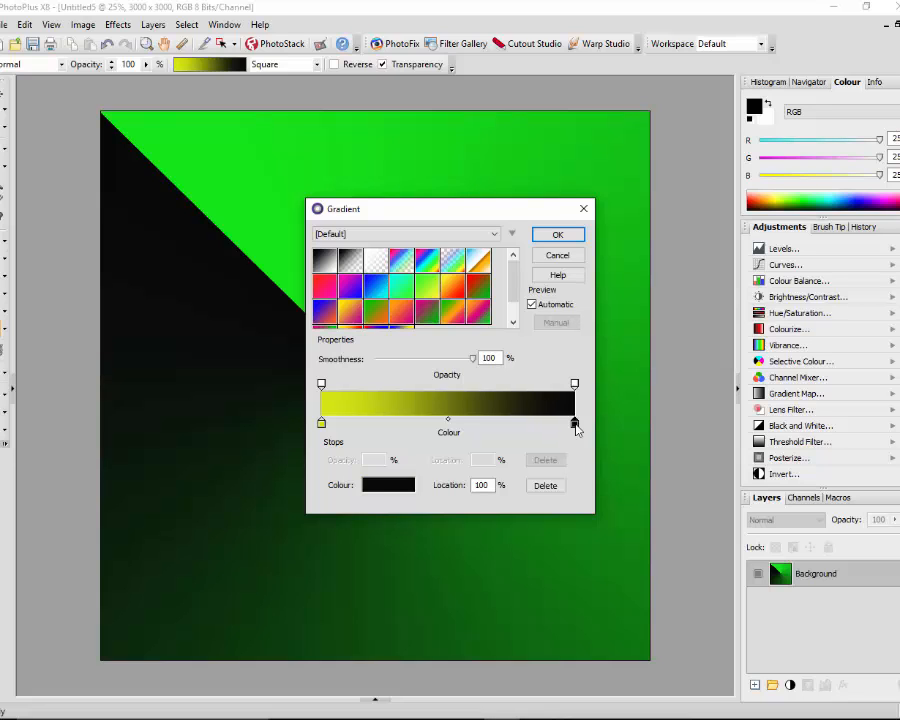
{"action": "left_click", "coordinate": [388, 485]}
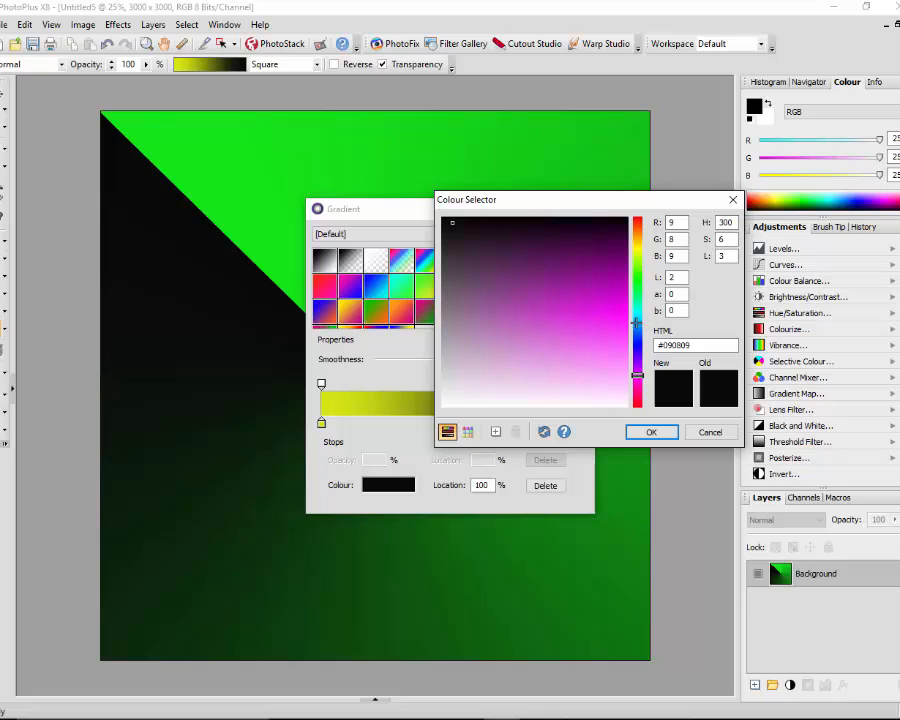
{"action": "left_click", "coordinate": [638, 332]}
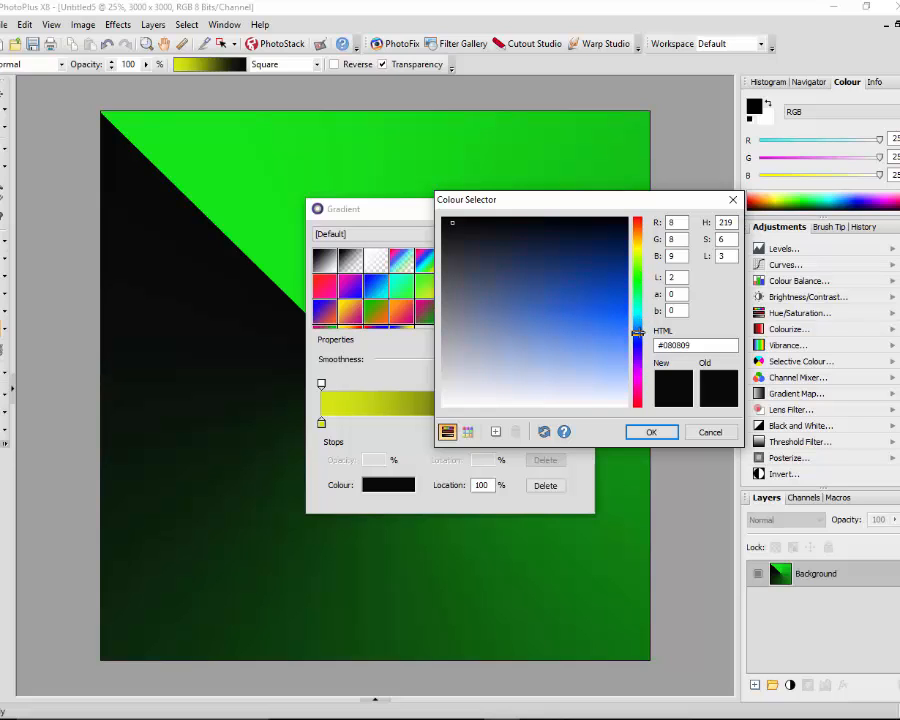
{"action": "left_click", "coordinate": [618, 265]}
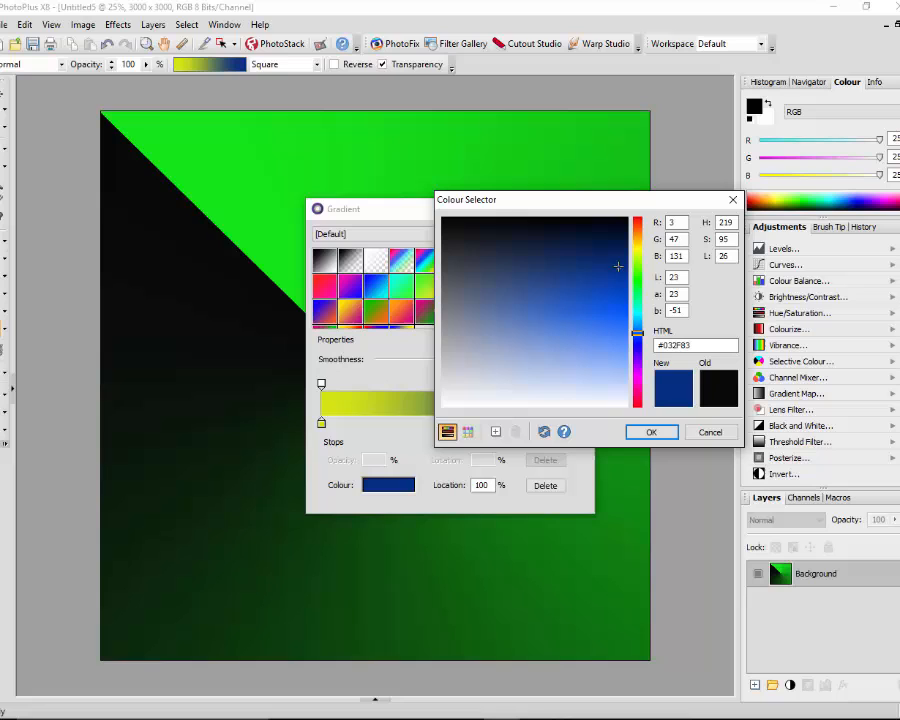
{"action": "left_click", "coordinate": [651, 434]}
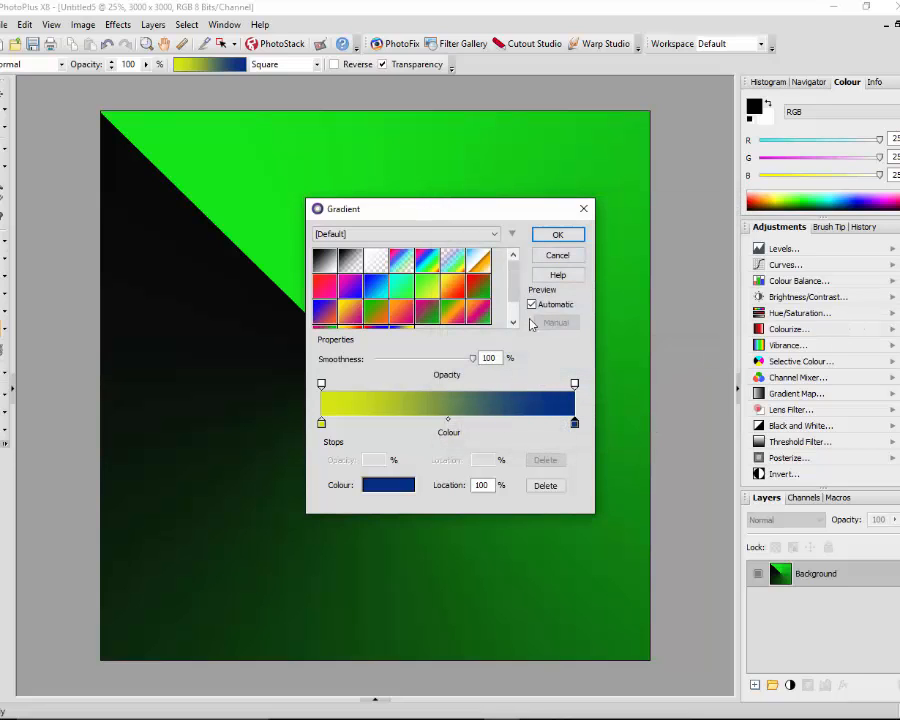
{"action": "left_click", "coordinate": [567, 237]}
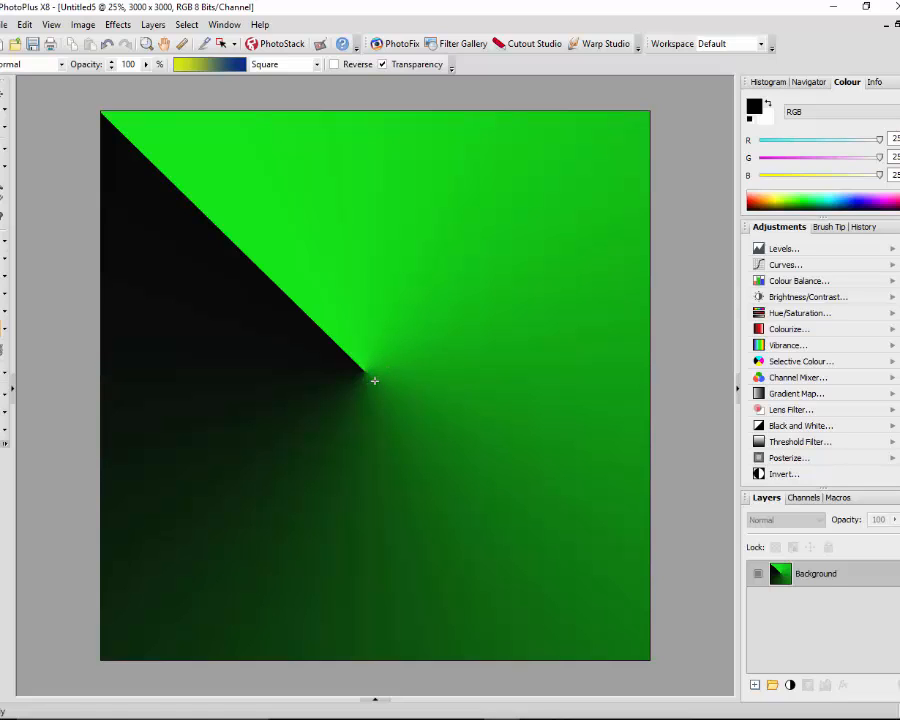
{"action": "left_click_drag", "start_coordinate": [374, 380], "coordinate": [644, 115]}
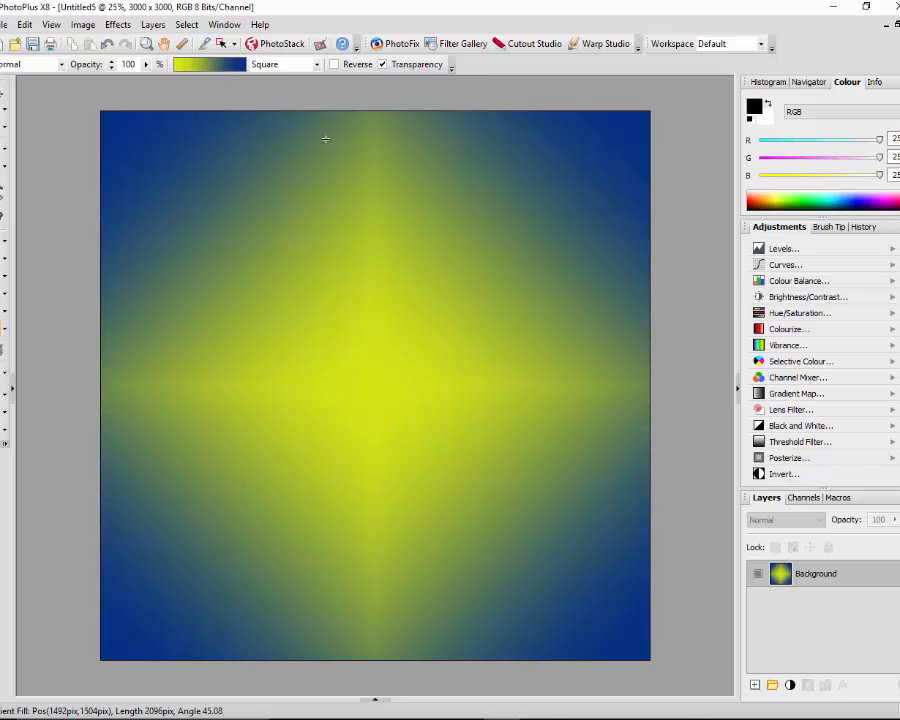
Reverse the gradient, fill the canvas with the square gradient from its centre to the upper-left corner, and turn Reverse off
{"action": "left_click", "coordinate": [335, 64]}
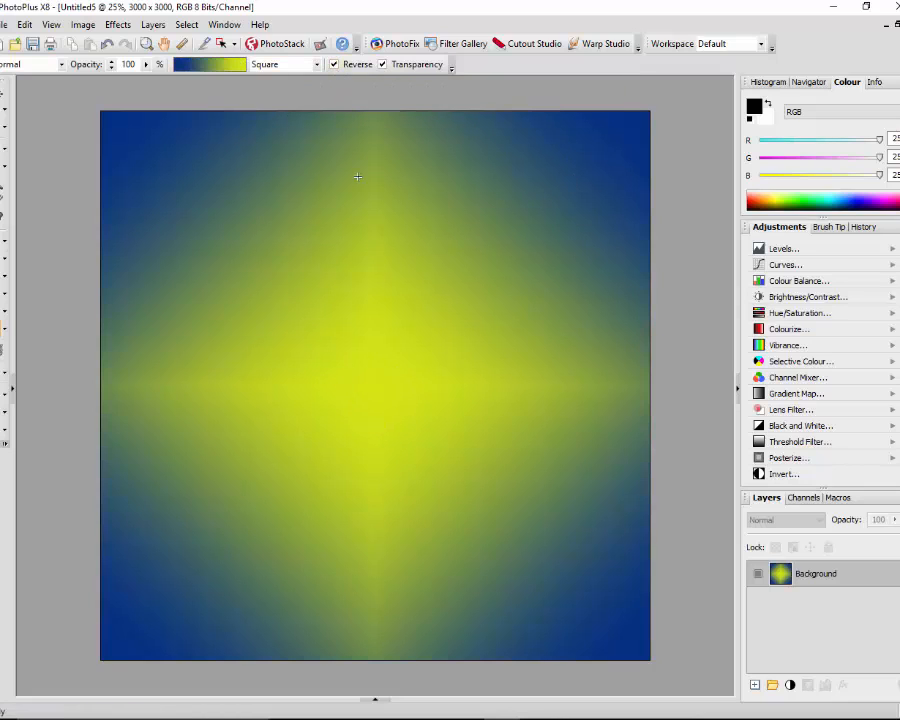
{"action": "left_click_drag", "start_coordinate": [369, 387], "coordinate": [104, 113]}
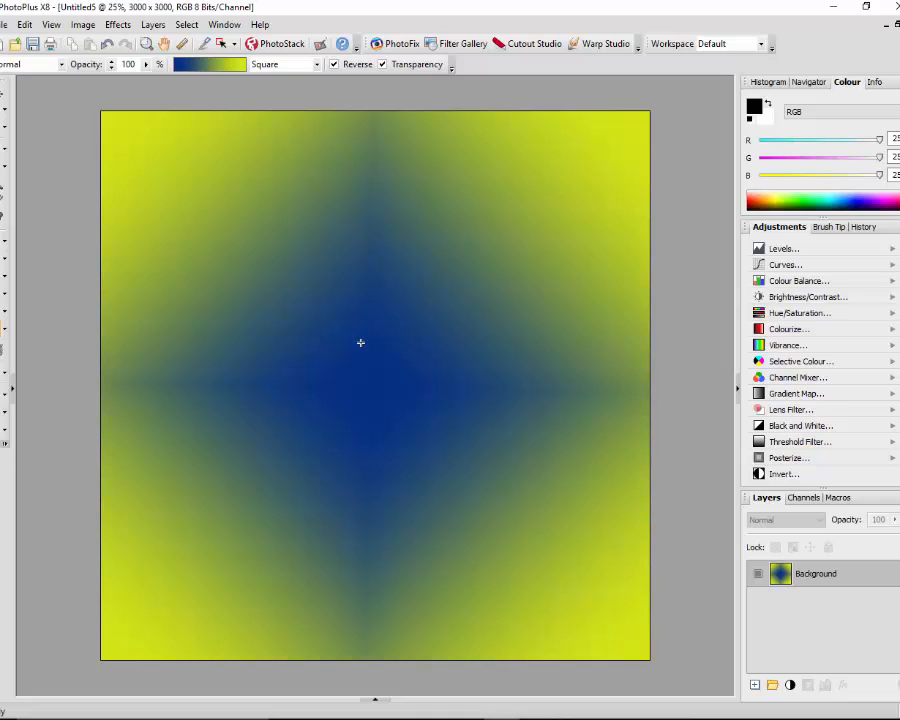
{"action": "left_click", "coordinate": [335, 65]}
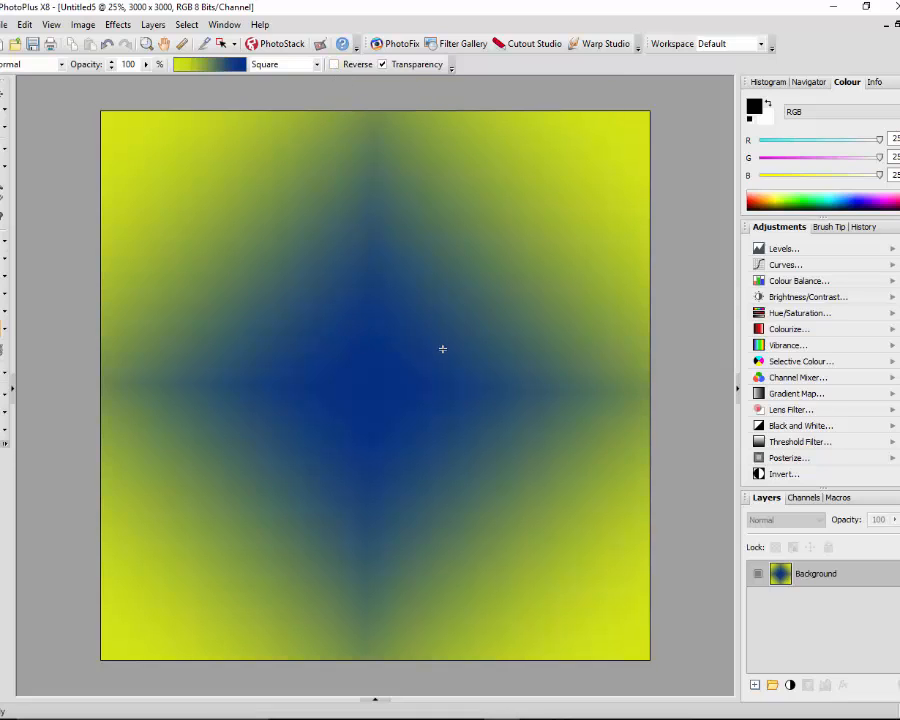
Switch the gradient type to Linear and set the gradient's start colour stop to black #000000
{"action": "left_click", "coordinate": [318, 66]}
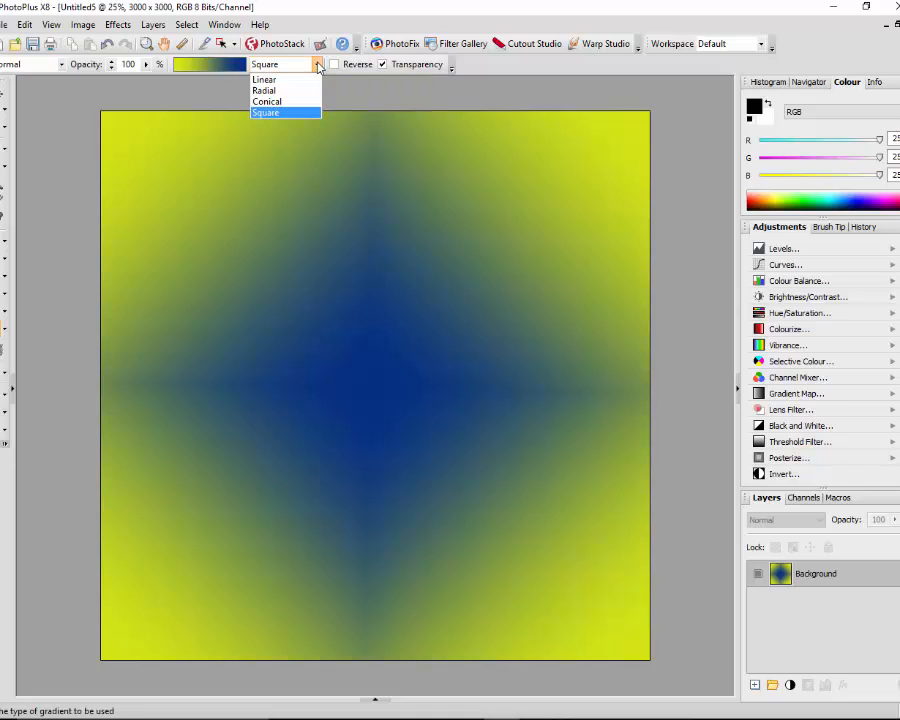
{"action": "left_click", "coordinate": [265, 79]}
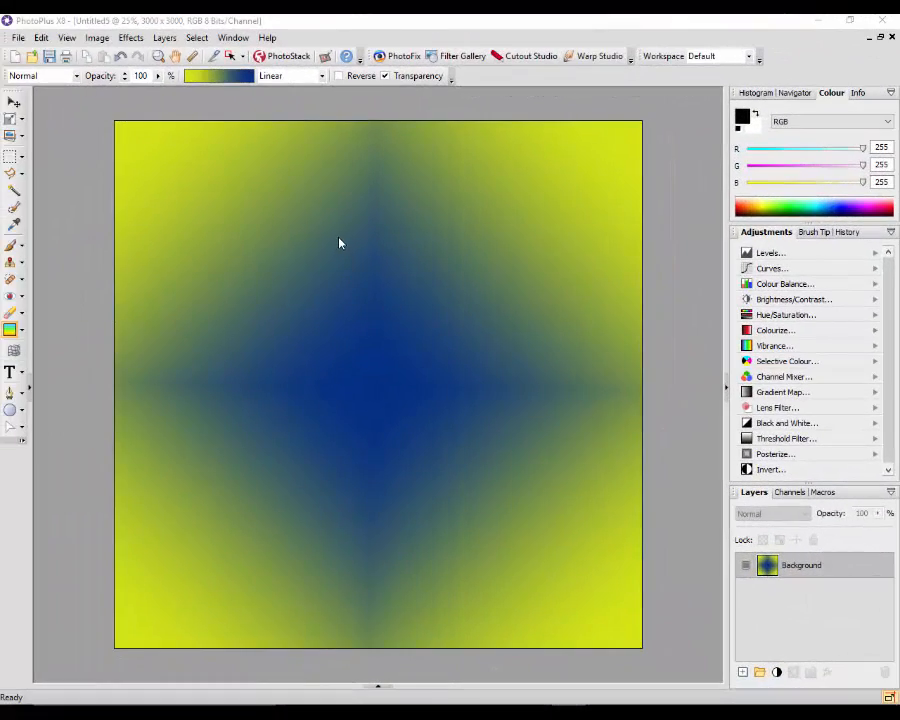
{"action": "left_click", "coordinate": [226, 80]}
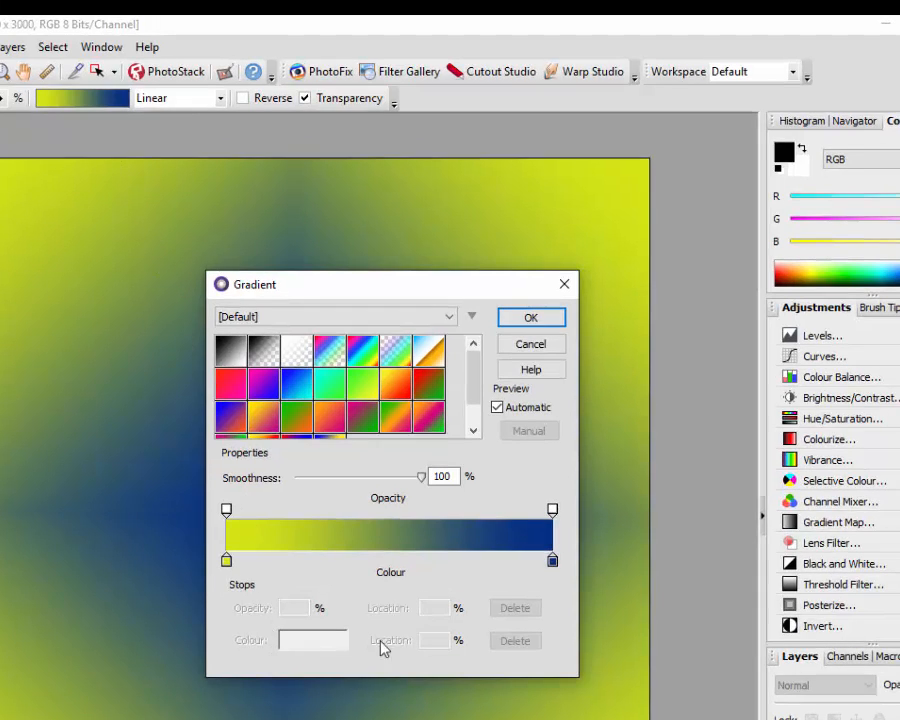
{"action": "left_click", "coordinate": [226, 562]}
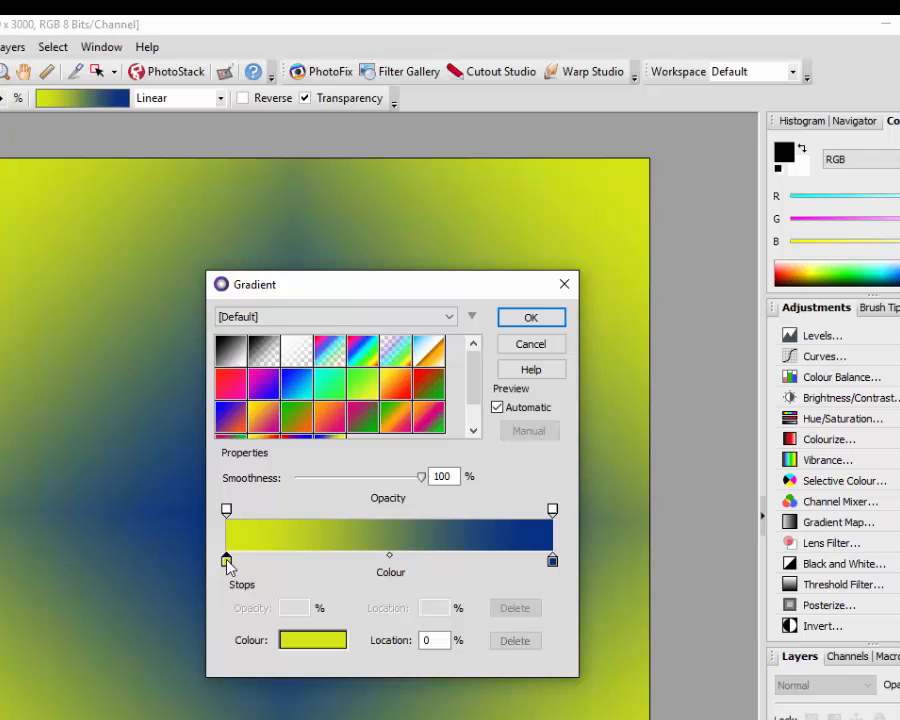
{"action": "left_click", "coordinate": [308, 640]}
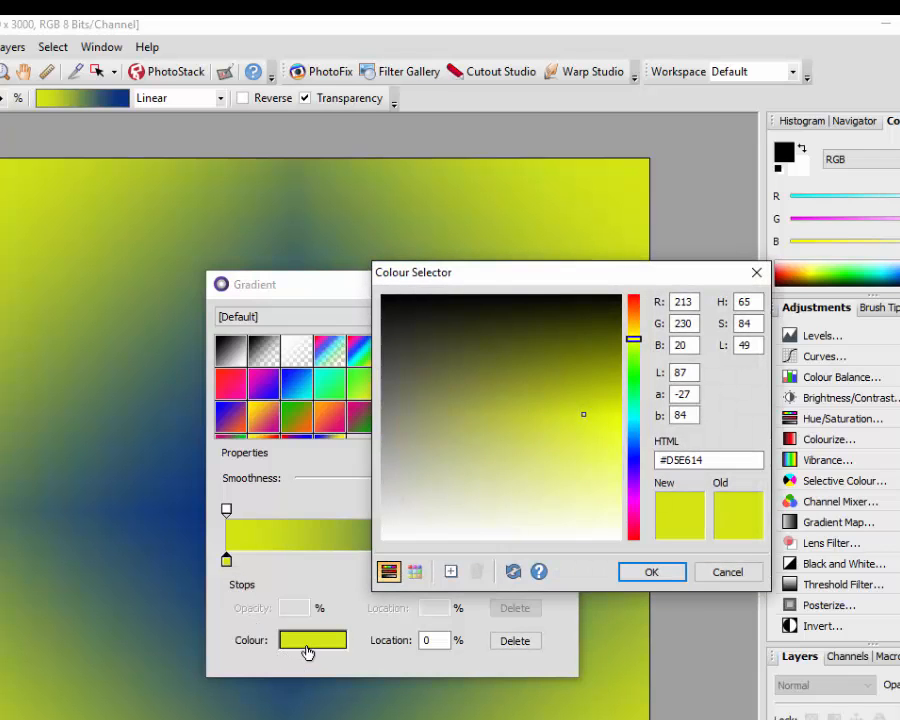
{"action": "left_click", "coordinate": [382, 295]}
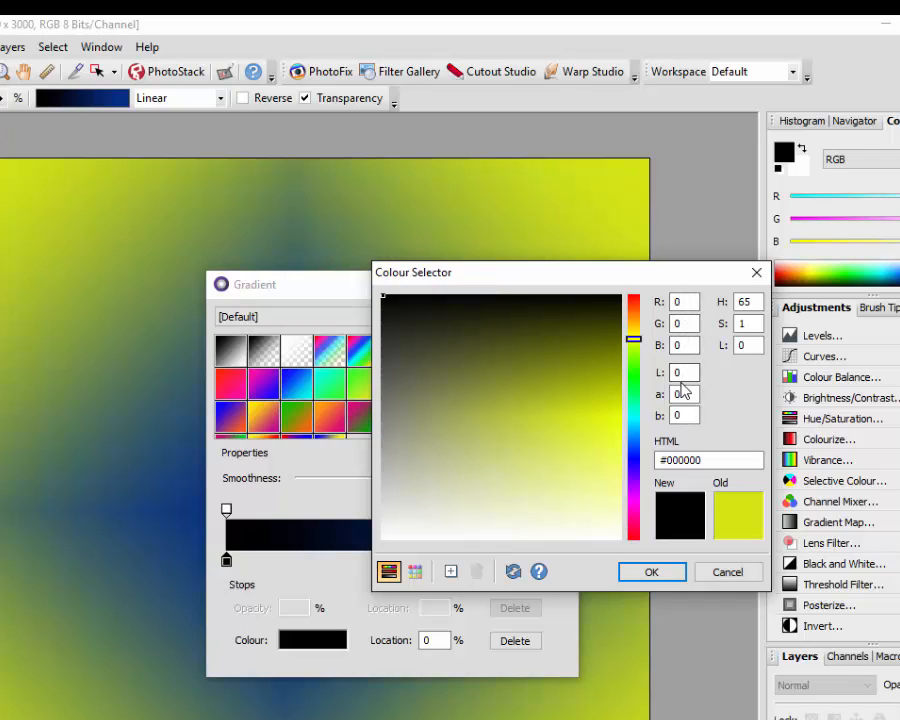
{"action": "left_click", "coordinate": [664, 571]}
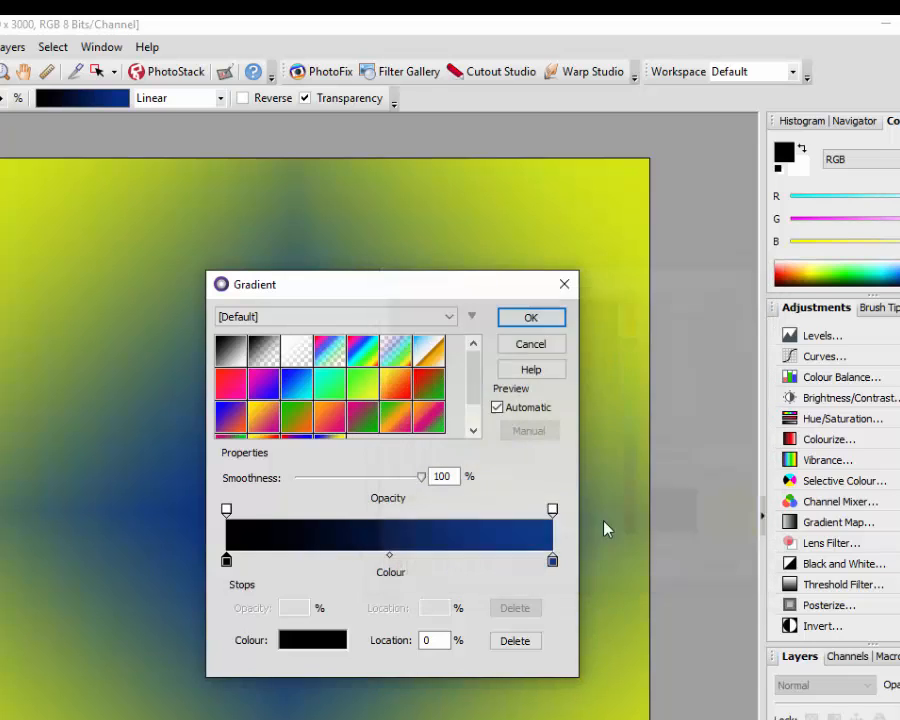
Set the gradient's end colour stop to pure white with RGB values 255, 255, 255
{"action": "left_click", "coordinate": [552, 562]}
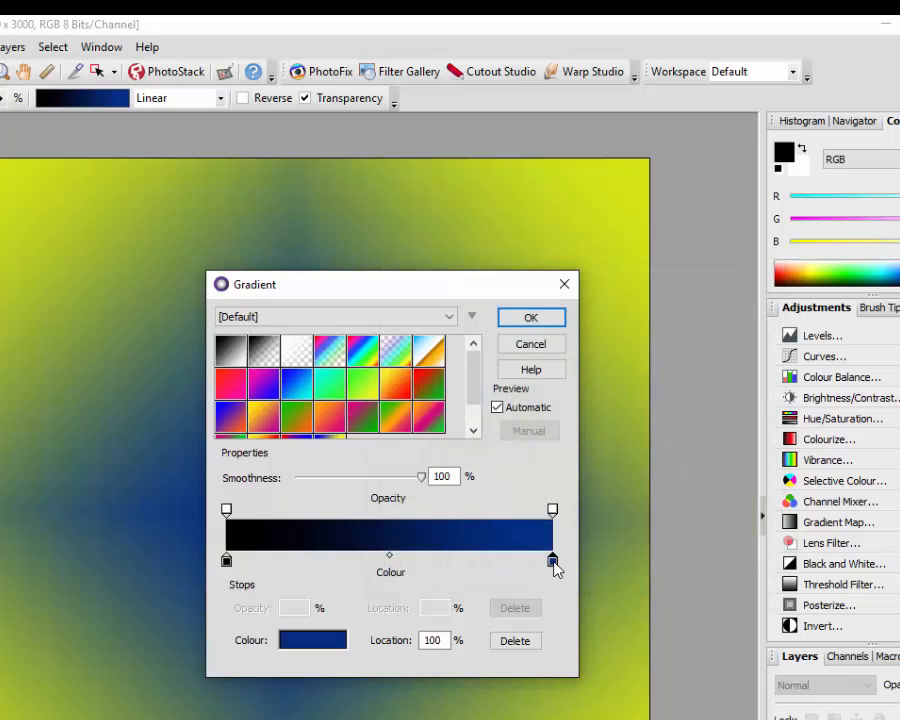
{"action": "left_click", "coordinate": [344, 641]}
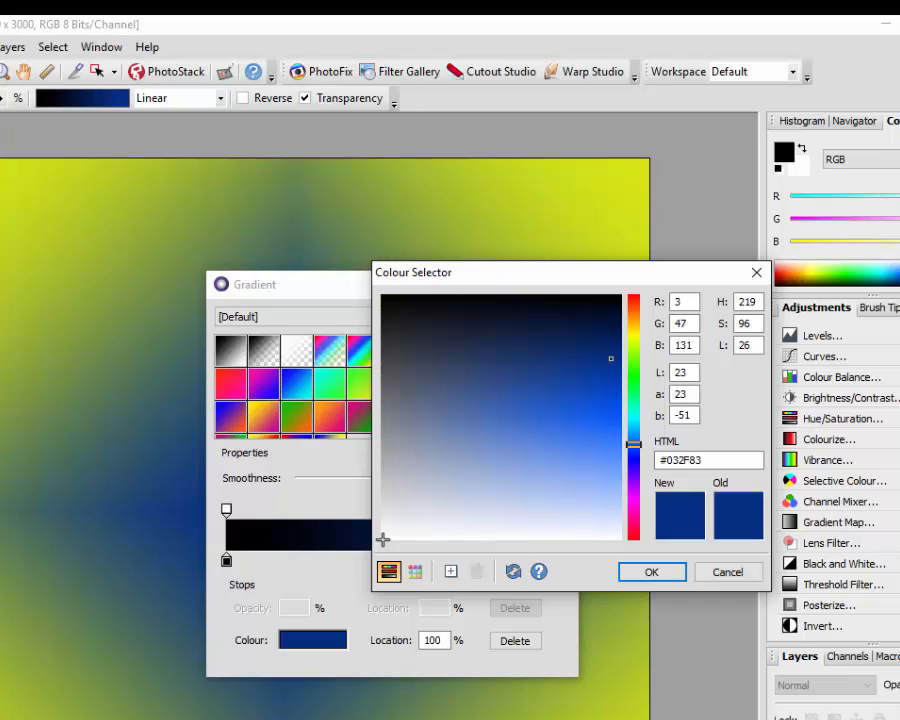
{"action": "left_click", "coordinate": [382, 538]}
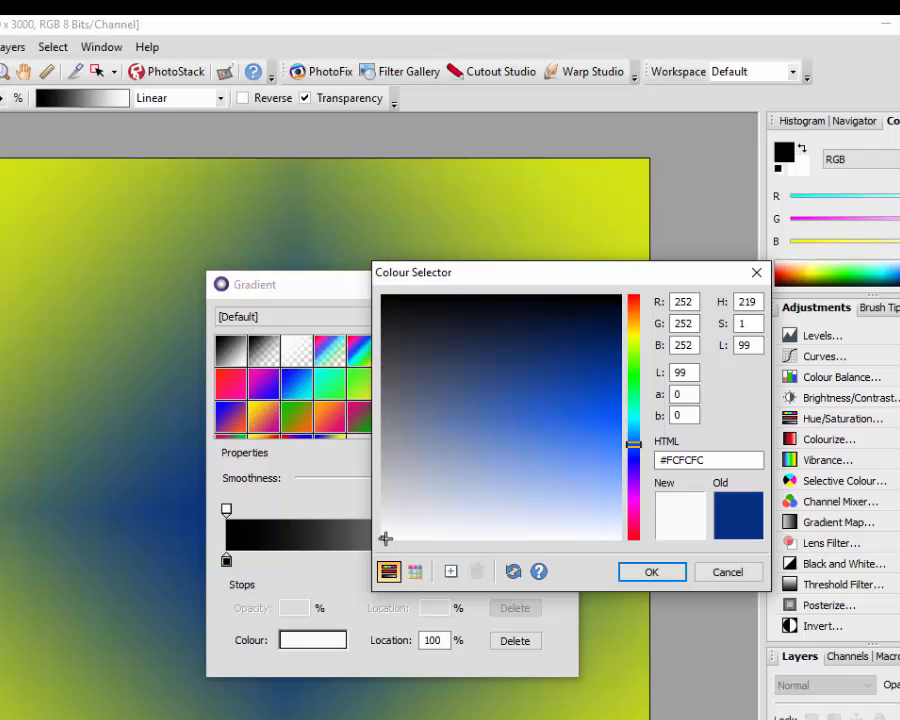
{"action": "left_click", "coordinate": [388, 530]}
{"action": "double_click", "coordinate": [681, 301]}
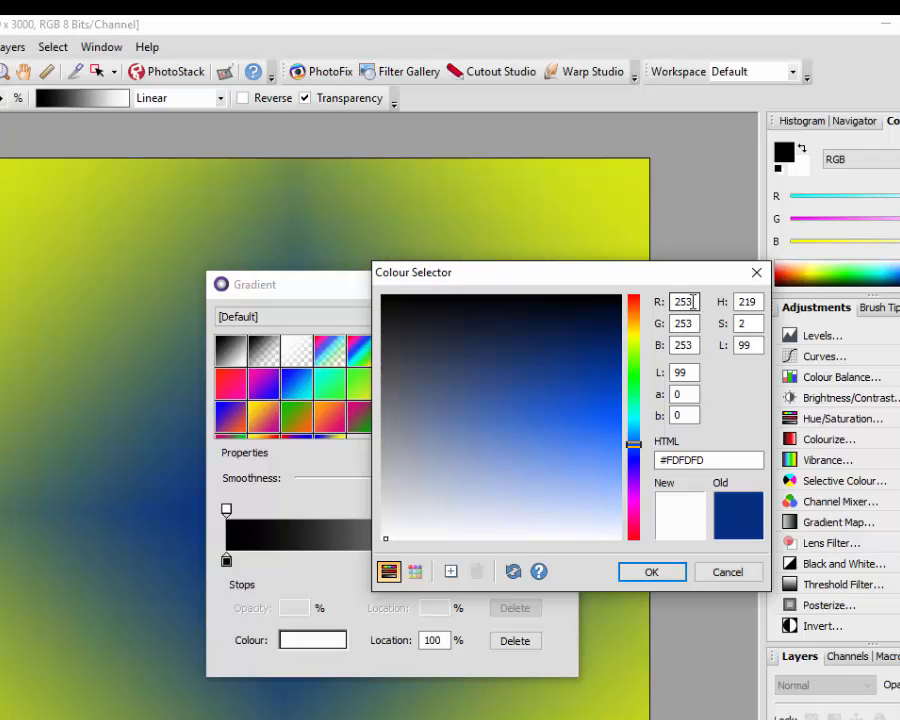
{"action": "type", "text": "255"}
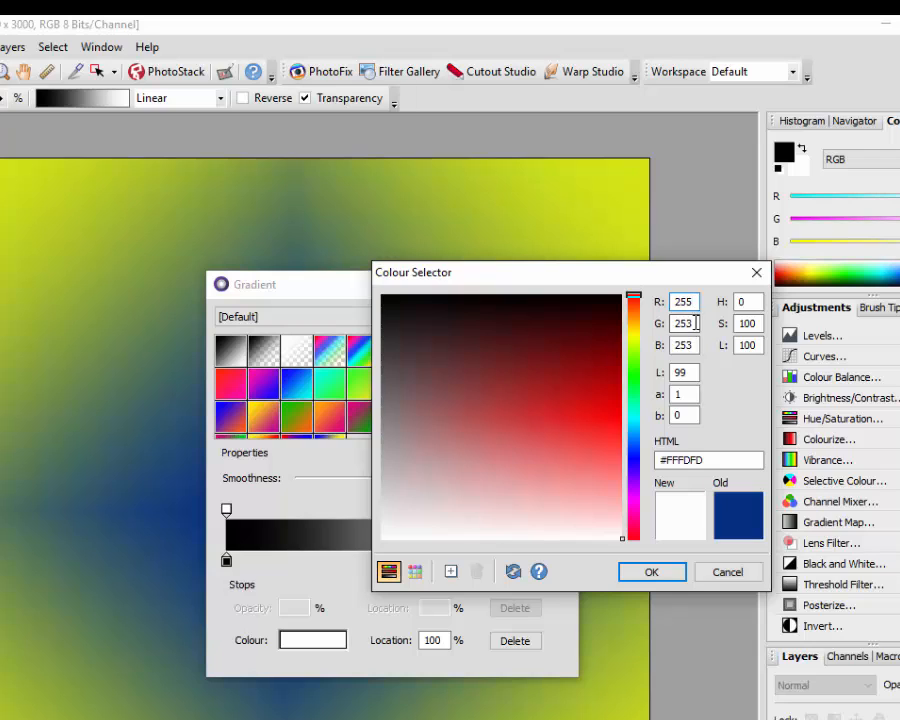
{"action": "double_click", "coordinate": [684, 323]}
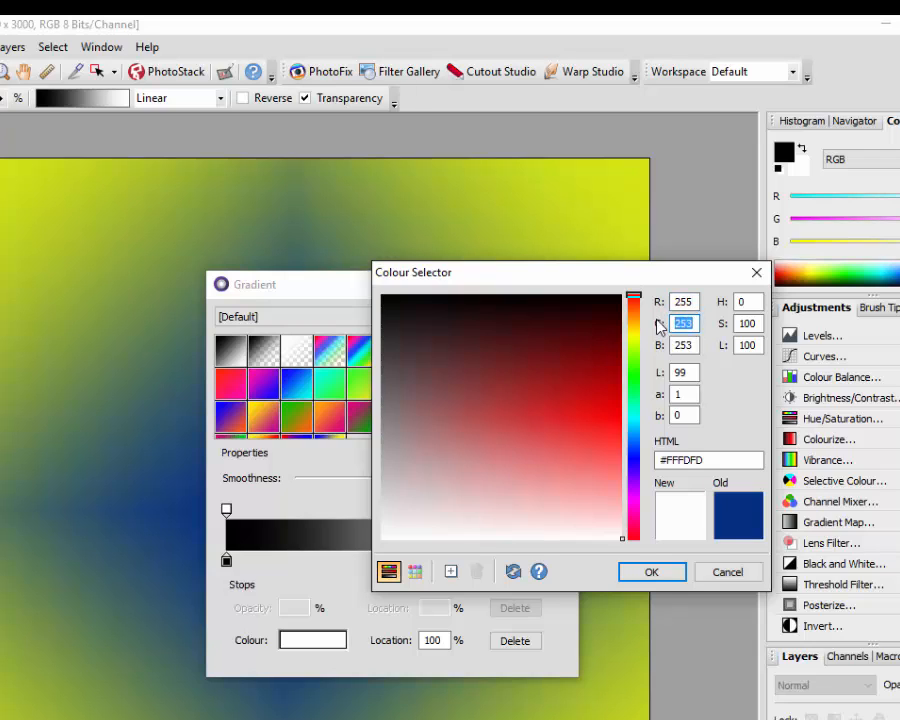
{"action": "type", "text": "255"}
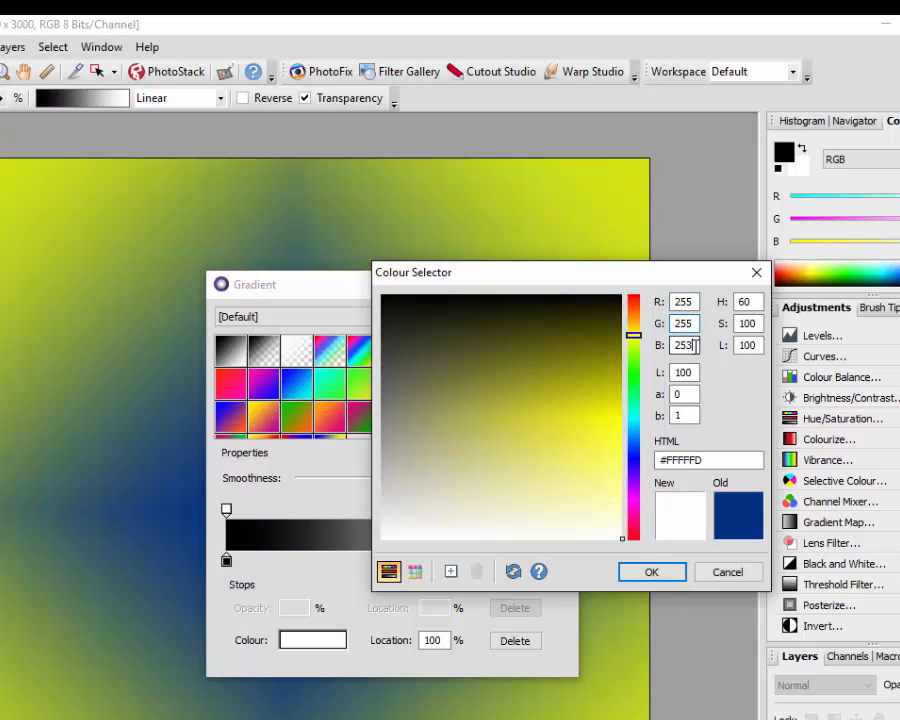
{"action": "left_click_drag", "start_coordinate": [687, 344], "coordinate": [660, 350]}
{"action": "type", "text": "255"}
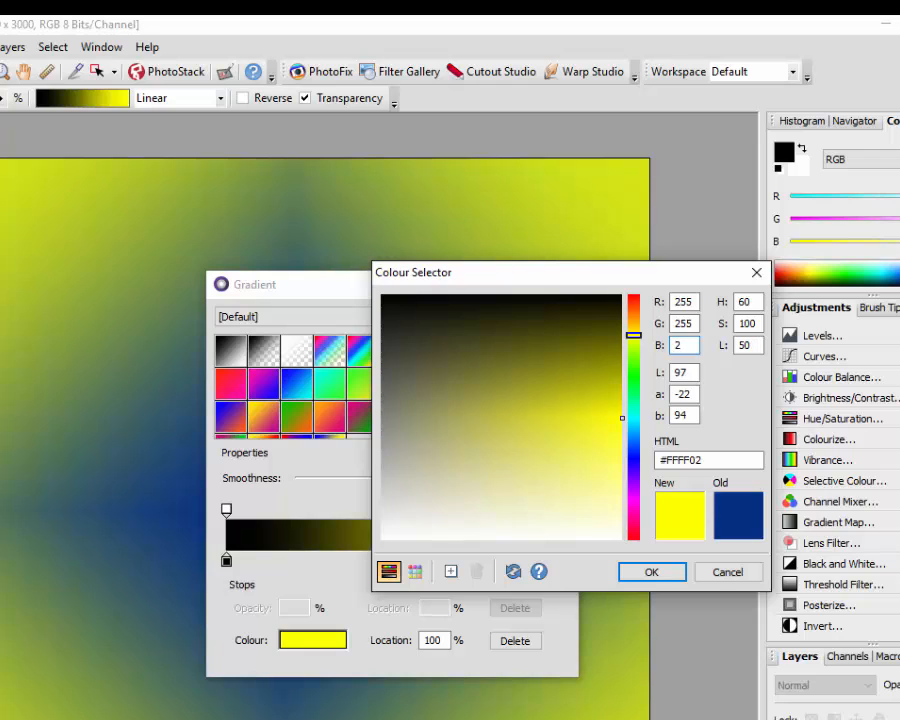
{"action": "left_click", "coordinate": [648, 573]}
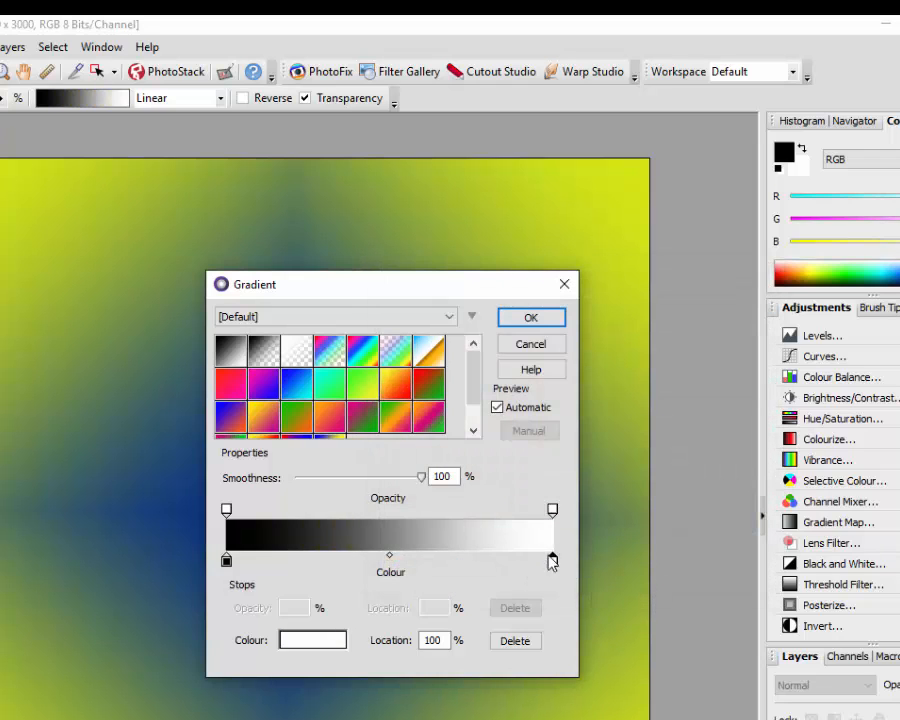
Check the locations of the gradient's black start stop and white end stop
{"action": "left_click", "coordinate": [226, 561]}
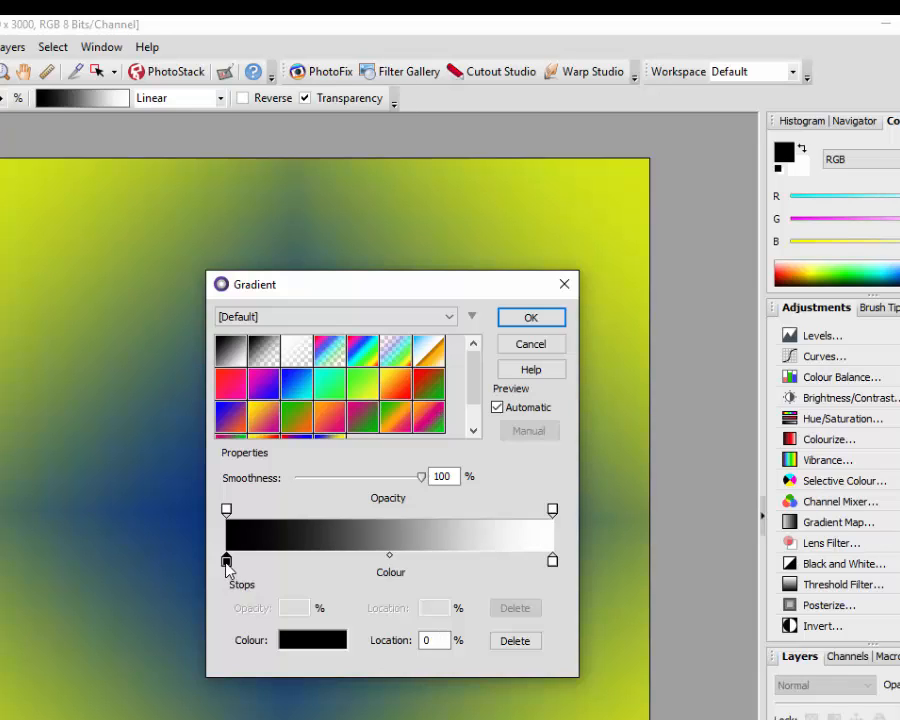
{"action": "left_click", "coordinate": [431, 642]}
{"action": "left_click", "coordinate": [552, 561]}
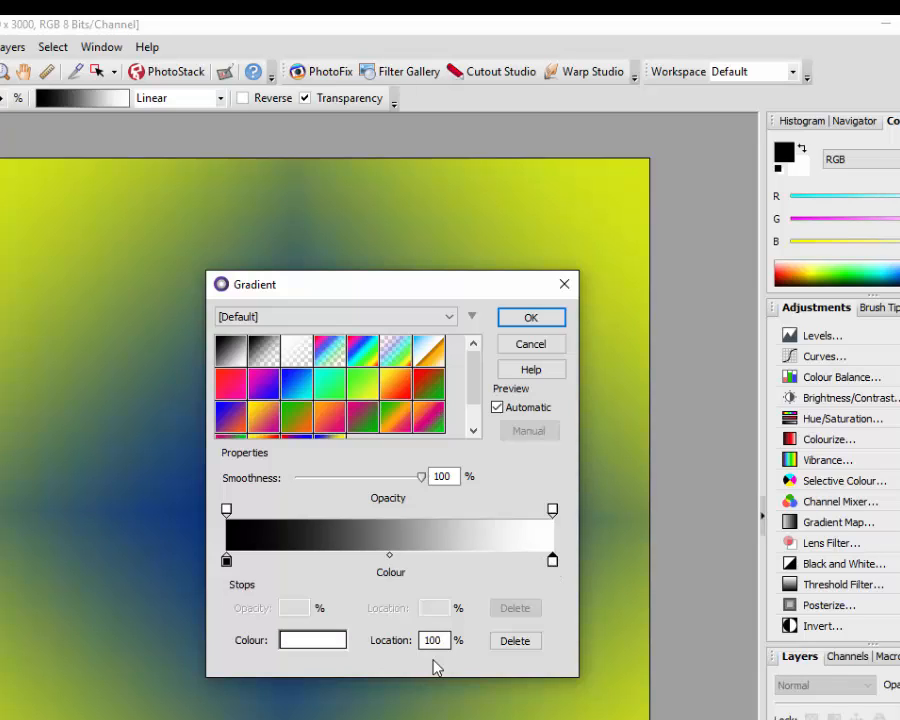
Try the colour midpoint at 23% and 72% and return it to 50%; move the black start stop to 43% and back to 0%
{"action": "left_click", "coordinate": [390, 557]}
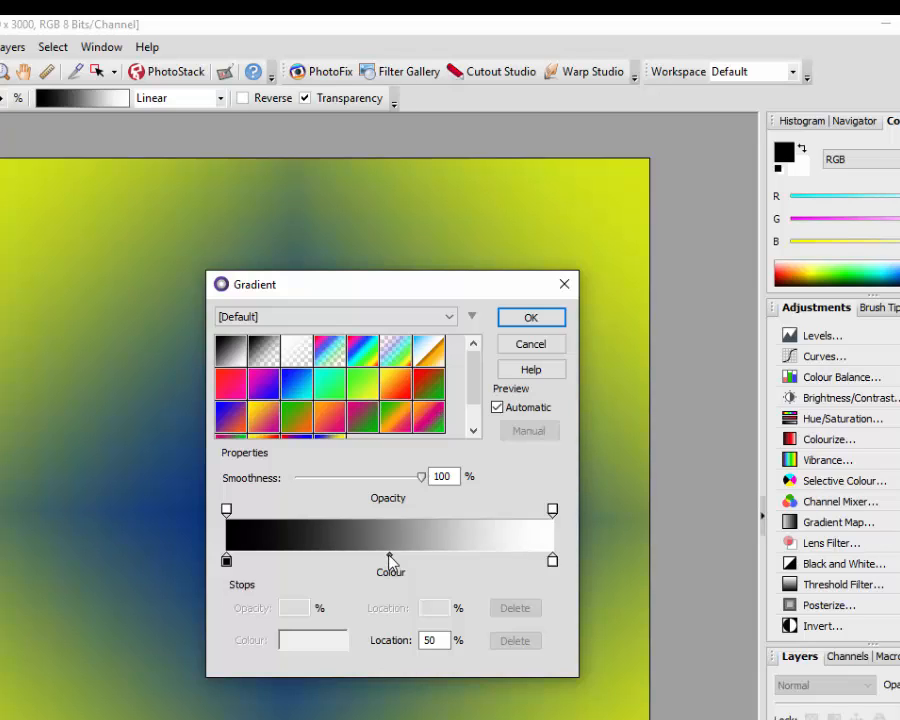
{"action": "left_click_drag", "start_coordinate": [389, 557], "coordinate": [305, 561]}
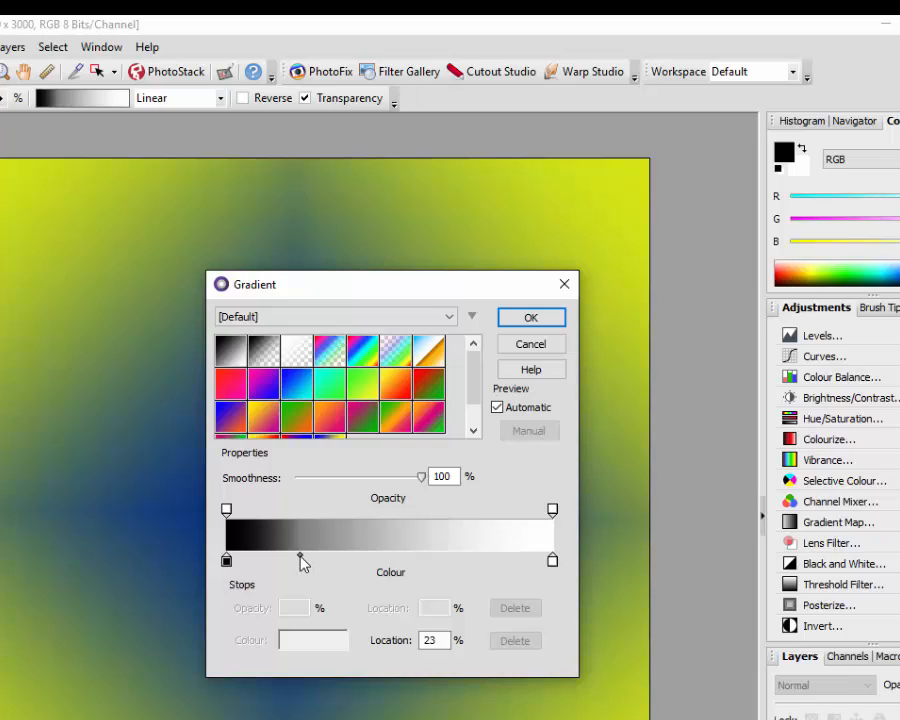
{"action": "left_click_drag", "start_coordinate": [301, 558], "coordinate": [460, 558]}
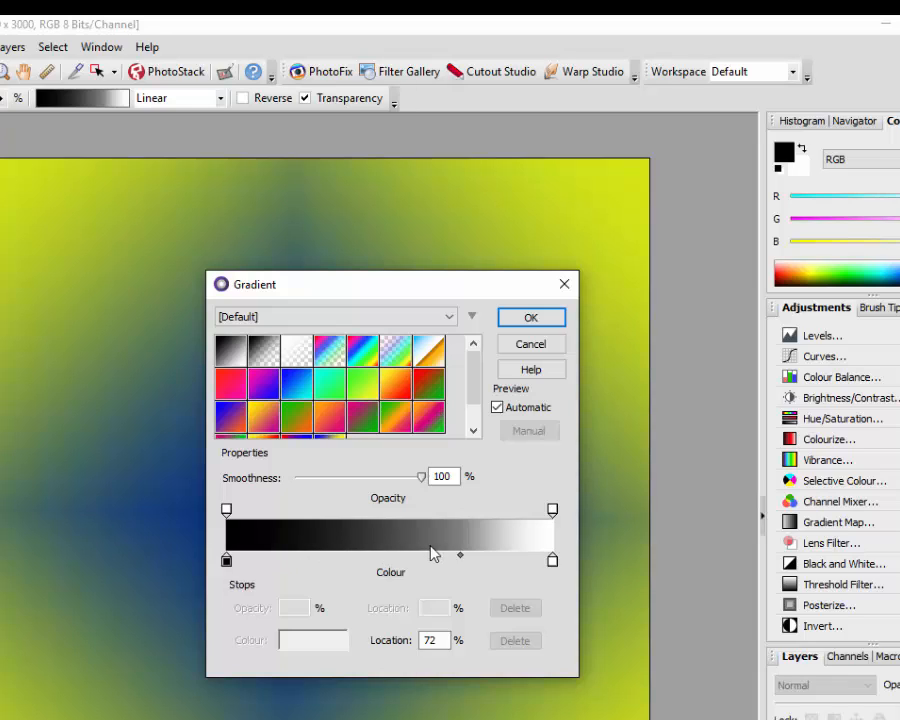
{"action": "left_click", "coordinate": [425, 641]}
{"action": "double_click", "coordinate": [421, 643]}
{"action": "type", "text": "50"}
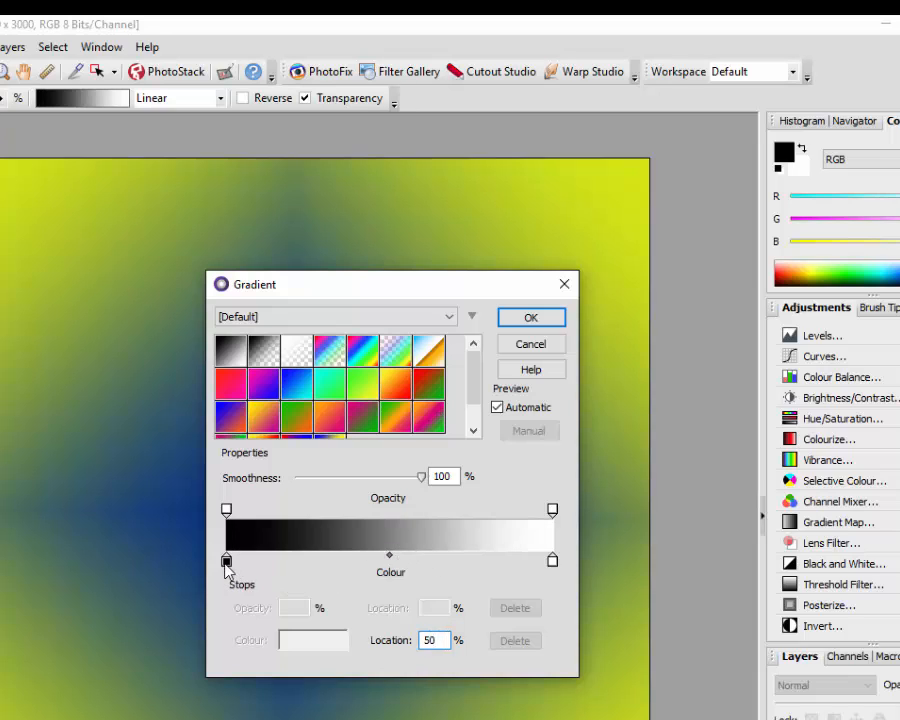
{"action": "left_click_drag", "start_coordinate": [228, 563], "coordinate": [366, 586]}
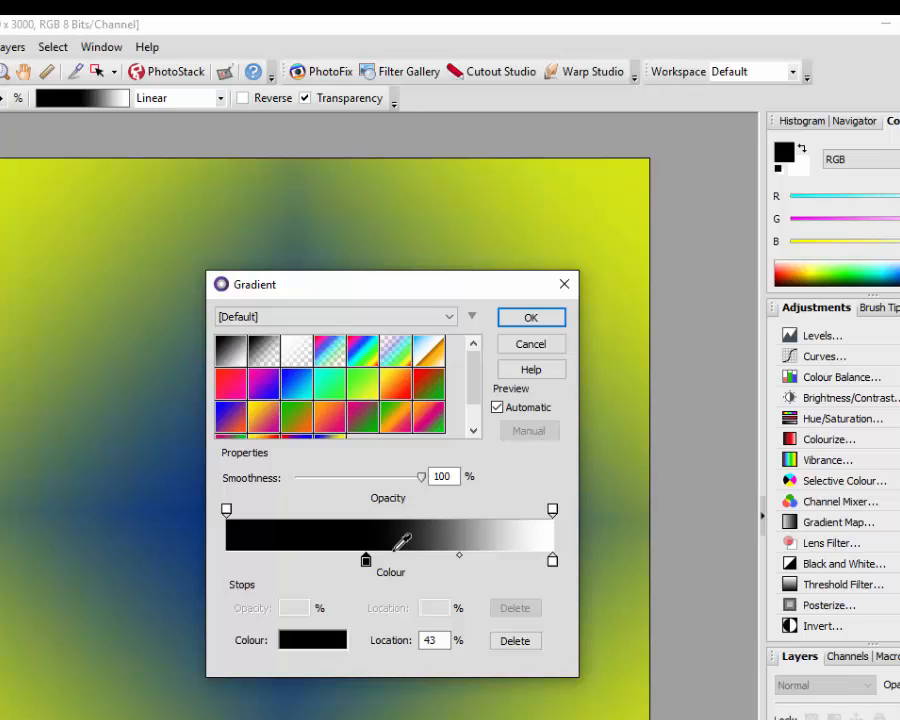
{"action": "left_click_drag", "start_coordinate": [368, 565], "coordinate": [226, 566]}
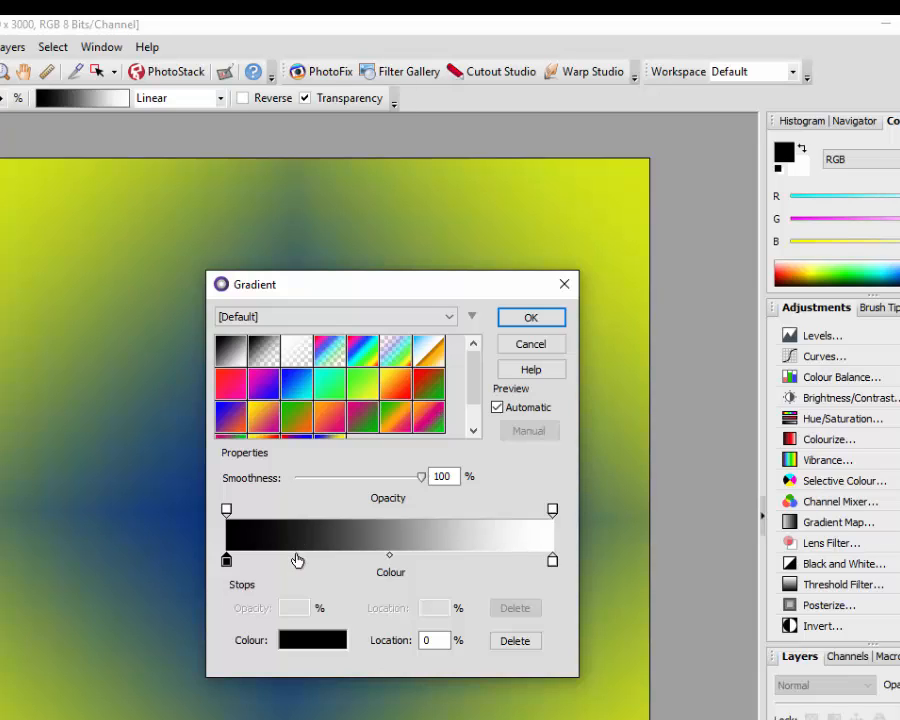
Add a colour stop between the black and white stops and position it at 23%
{"action": "left_click", "coordinate": [298, 562]}
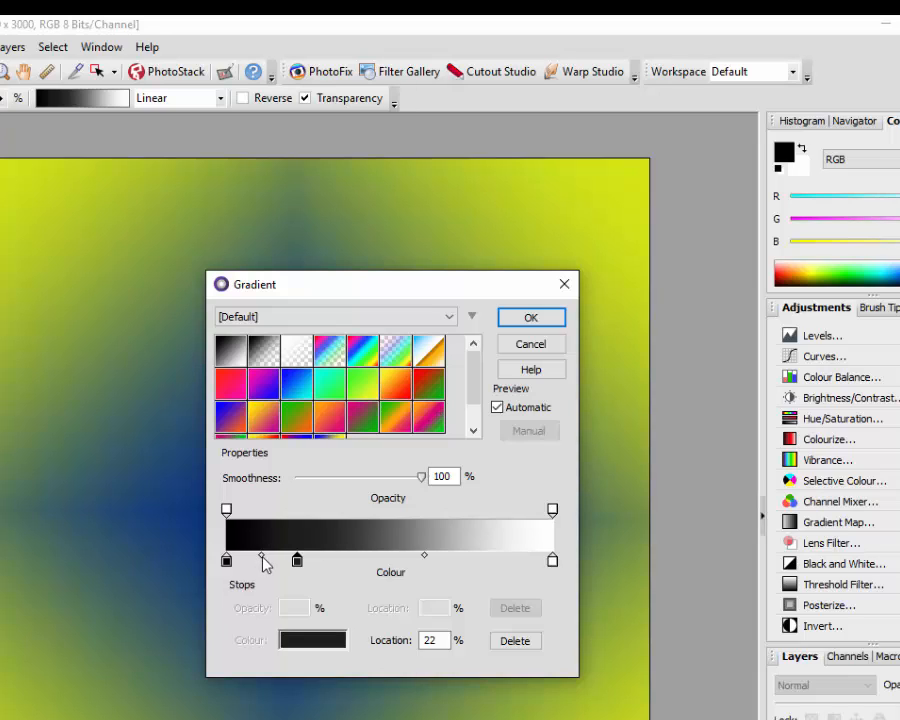
{"action": "left_click", "coordinate": [262, 557]}
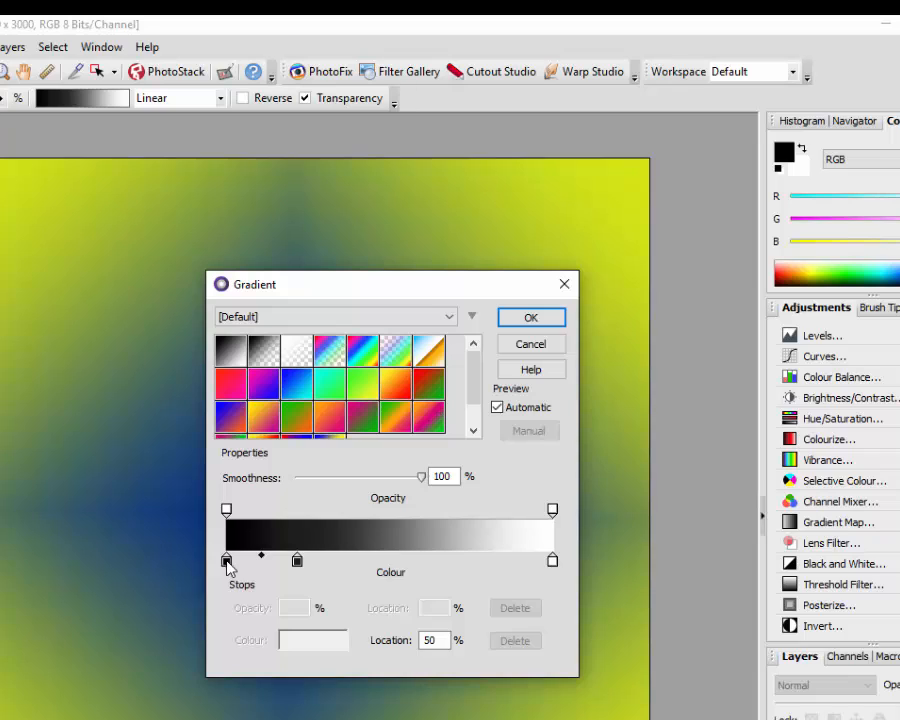
{"action": "left_click", "coordinate": [297, 562]}
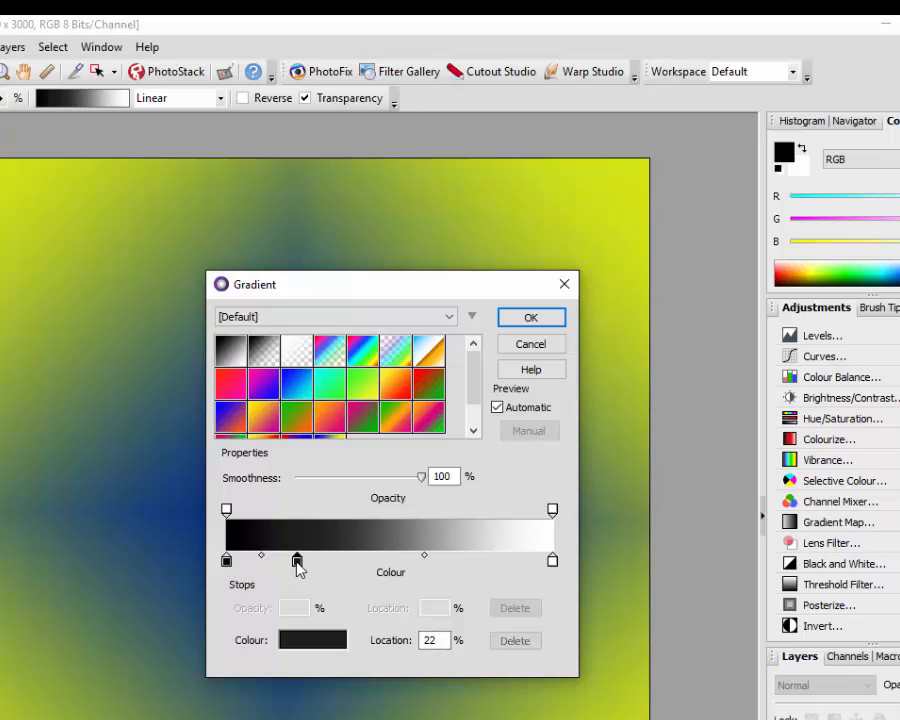
{"action": "left_click", "coordinate": [227, 563]}
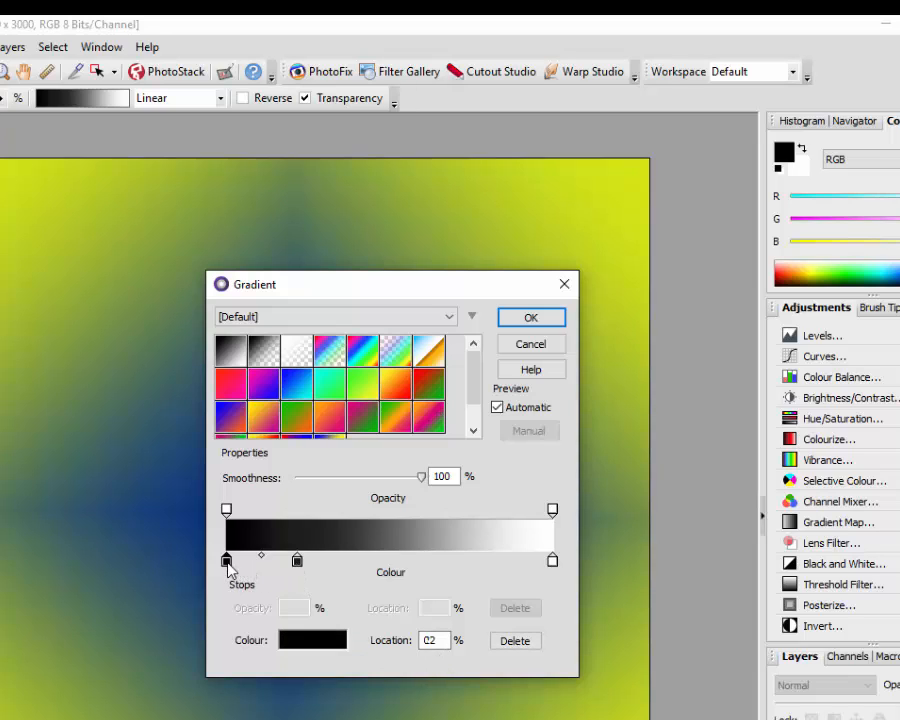
{"action": "left_click_drag", "start_coordinate": [297, 563], "coordinate": [301, 563]}
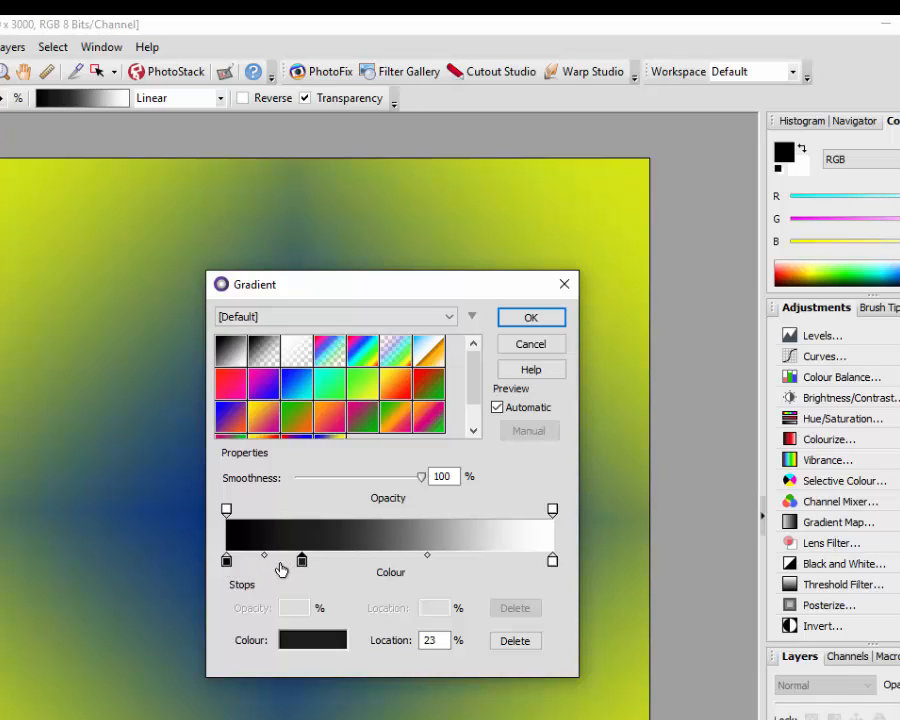
{"action": "left_click", "coordinate": [265, 558]}
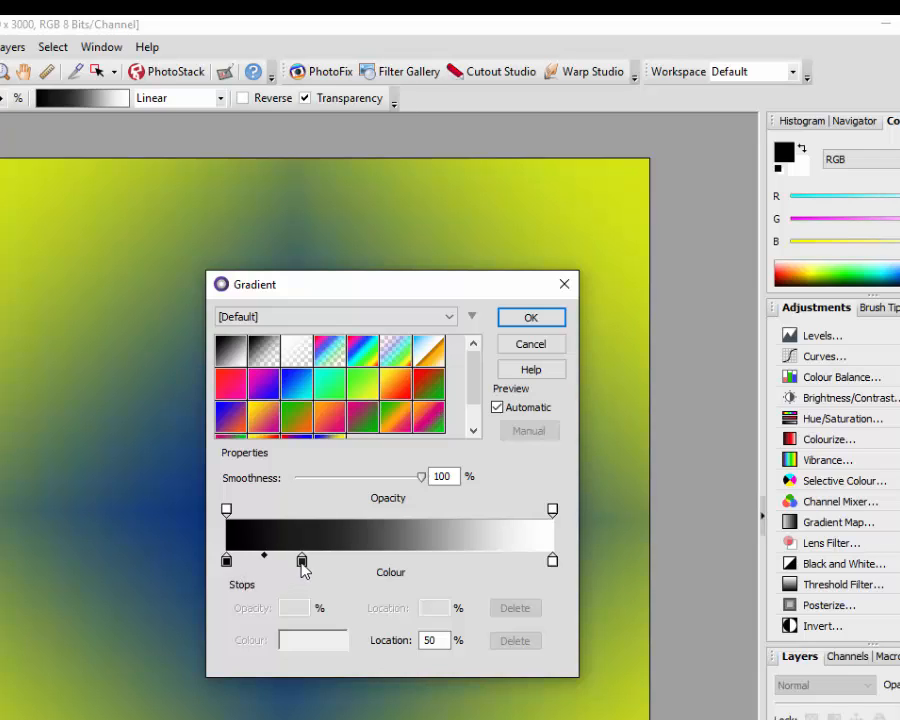
Set the colour of the 23% stop to grey #706464
{"action": "left_click", "coordinate": [302, 563]}
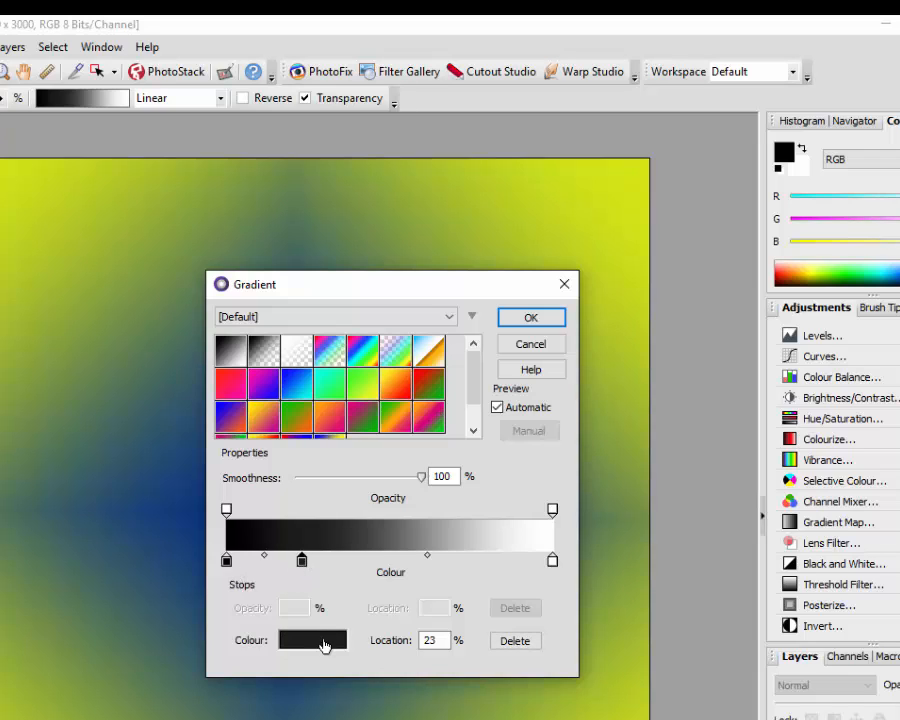
{"action": "left_click", "coordinate": [324, 642]}
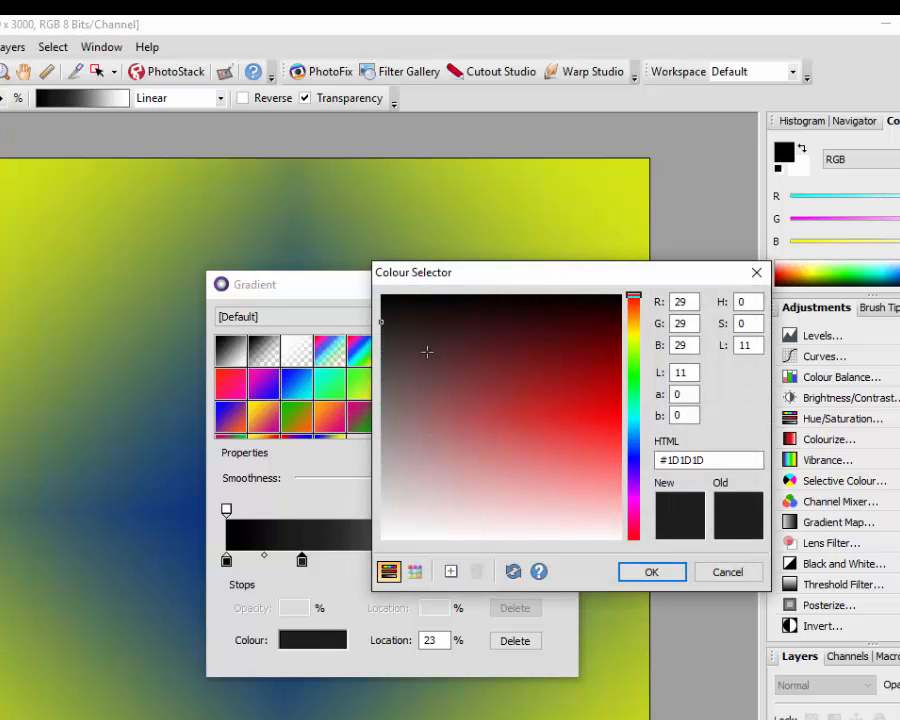
{"action": "left_click", "coordinate": [394, 398]}
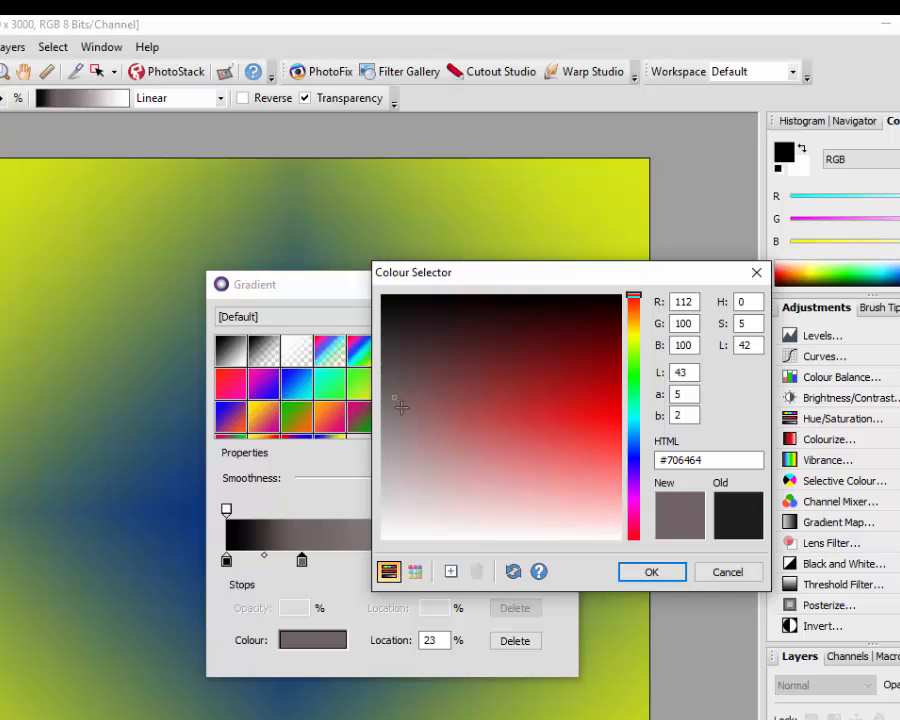
{"action": "left_click", "coordinate": [651, 573]}
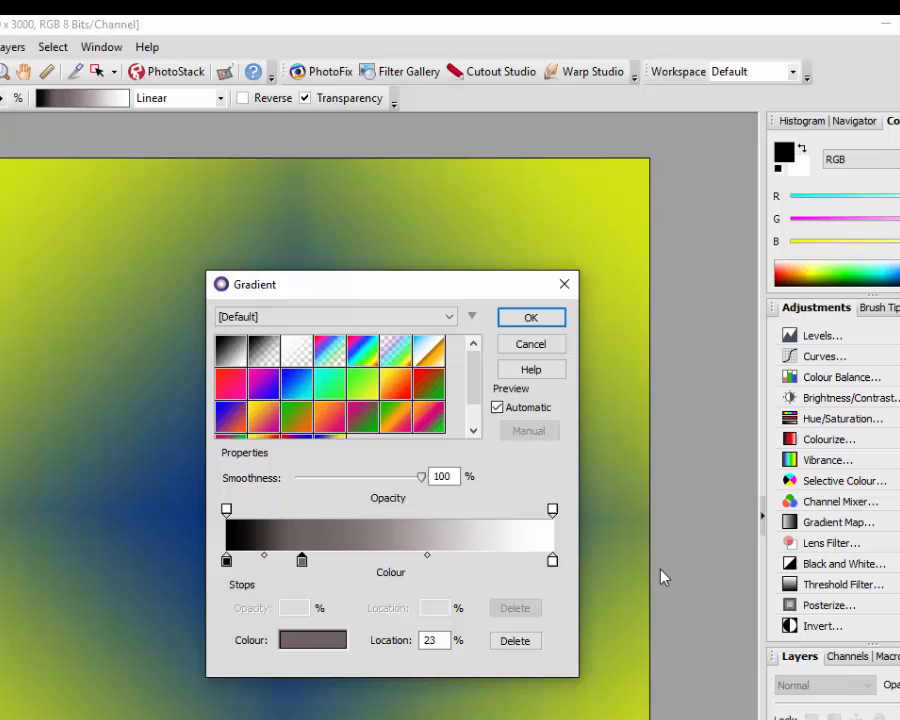
Add a near-black #060505 colour stop at 40% and fill the canvas diagonally about 3858 px from its upper-left to its lower-right corner
{"action": "left_click", "coordinate": [359, 560]}
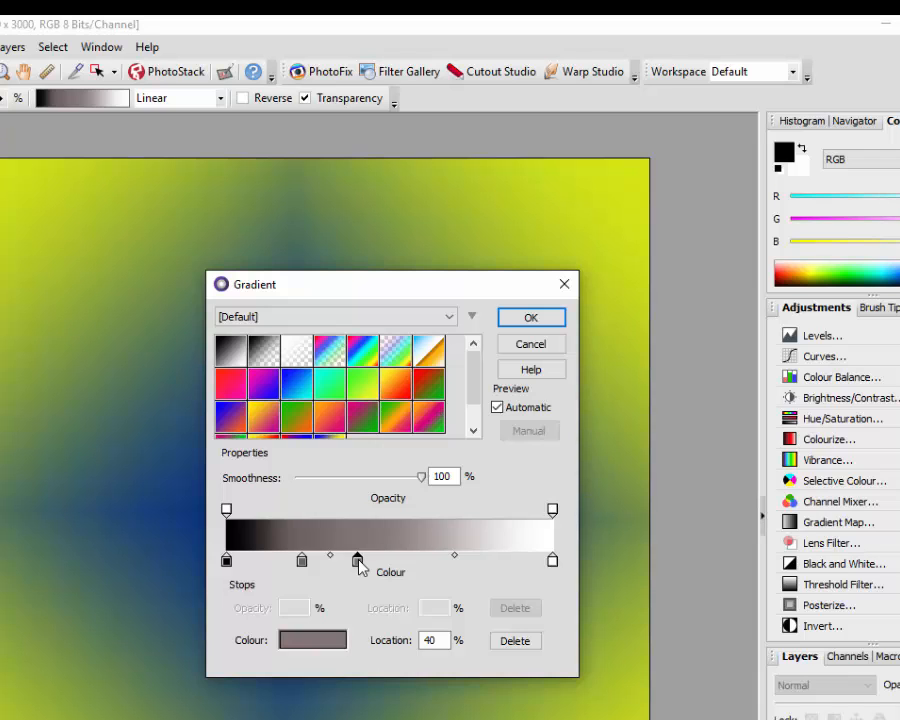
{"action": "double_click", "coordinate": [358, 561]}
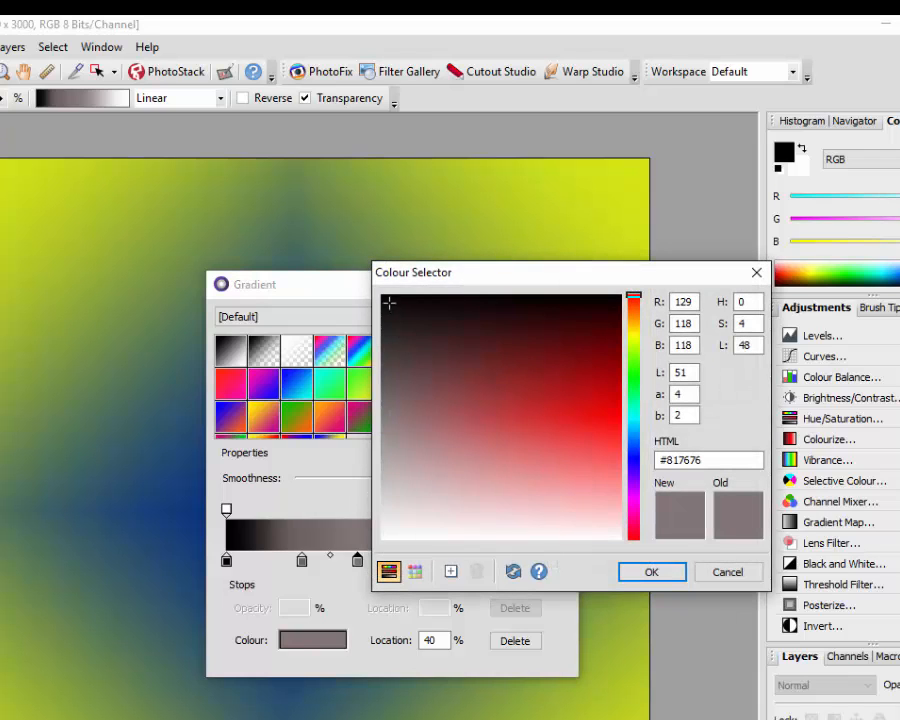
{"action": "left_click", "coordinate": [388, 299]}
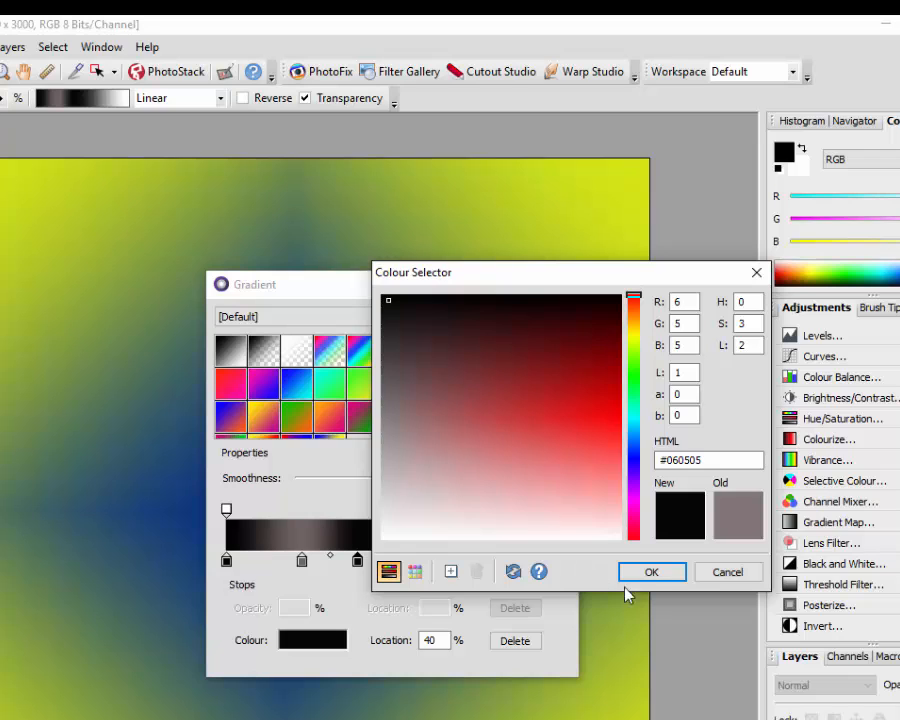
{"action": "left_click", "coordinate": [651, 574]}
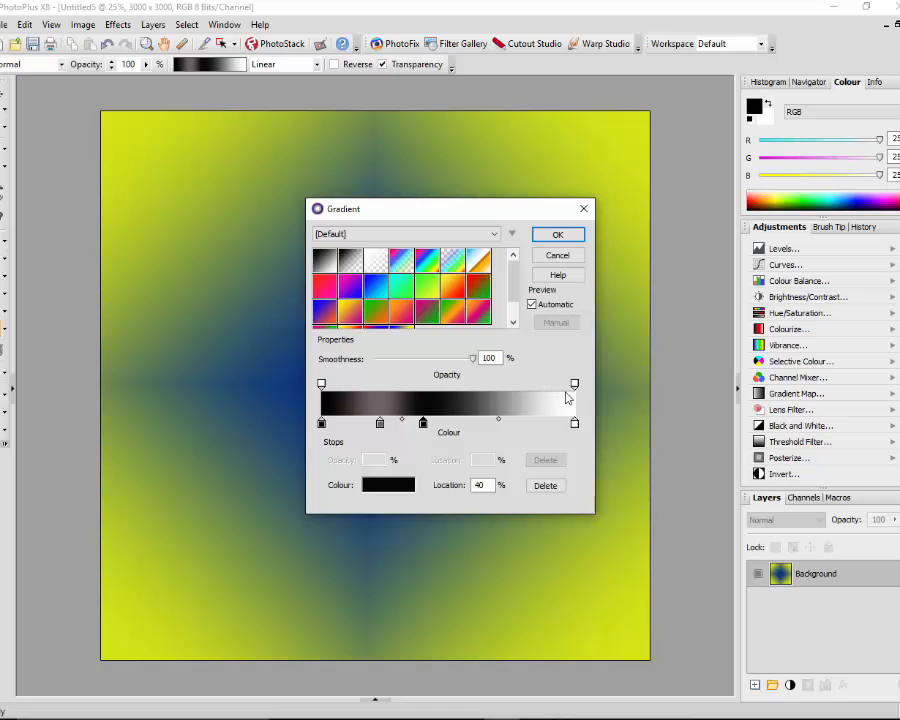
{"action": "left_click", "coordinate": [558, 235]}
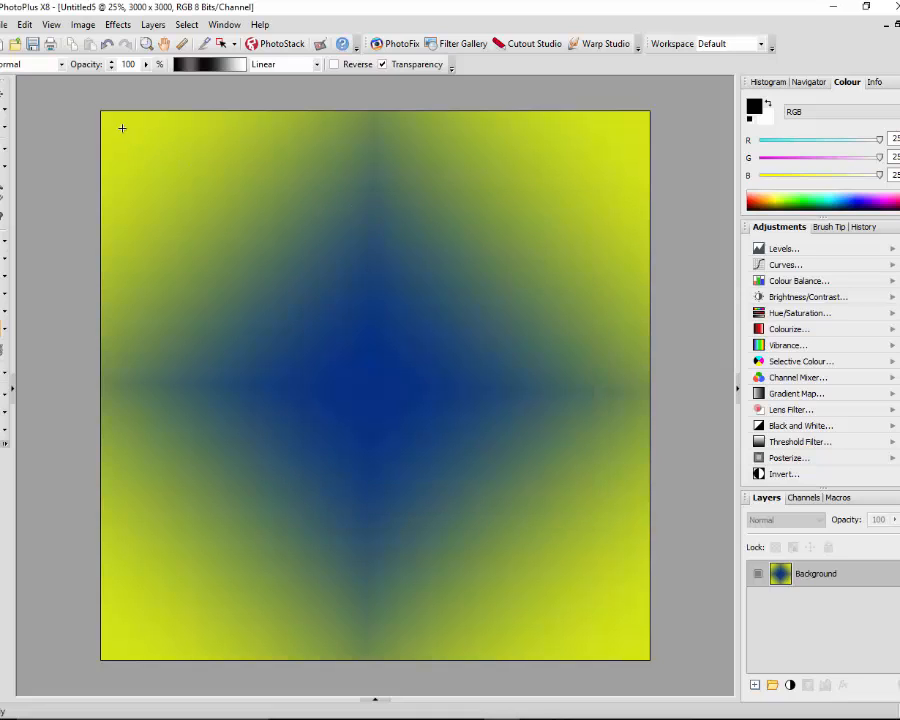
{"action": "left_click_drag", "start_coordinate": [113, 125], "coordinate": [606, 620]}
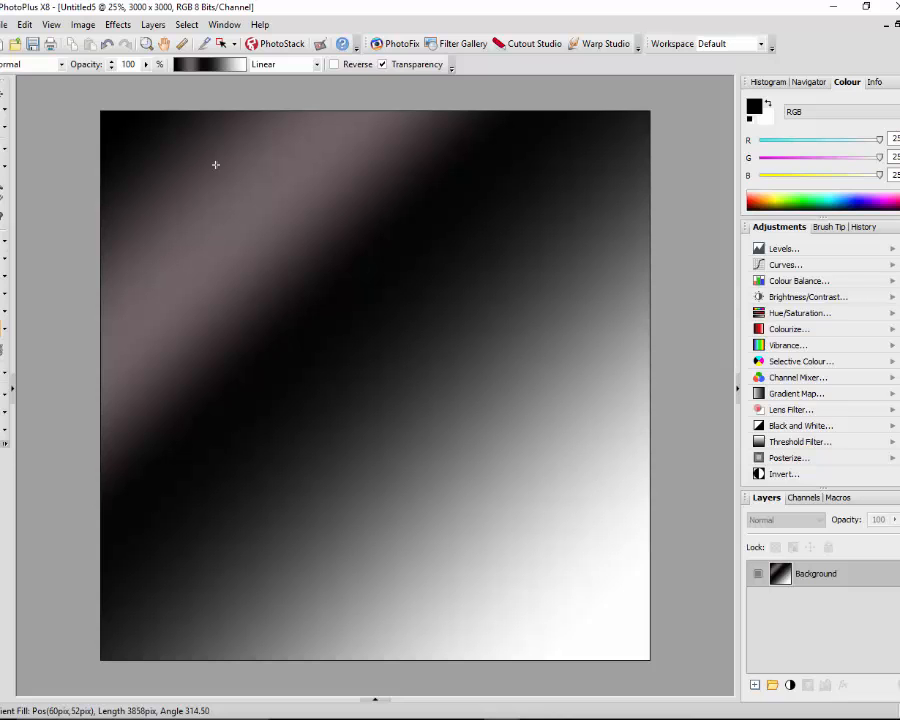
Choose the opaque rainbow gradient preset and fill the canvas diagonally from its lower-right to its upper-left corner
{"action": "left_click", "coordinate": [206, 67]}
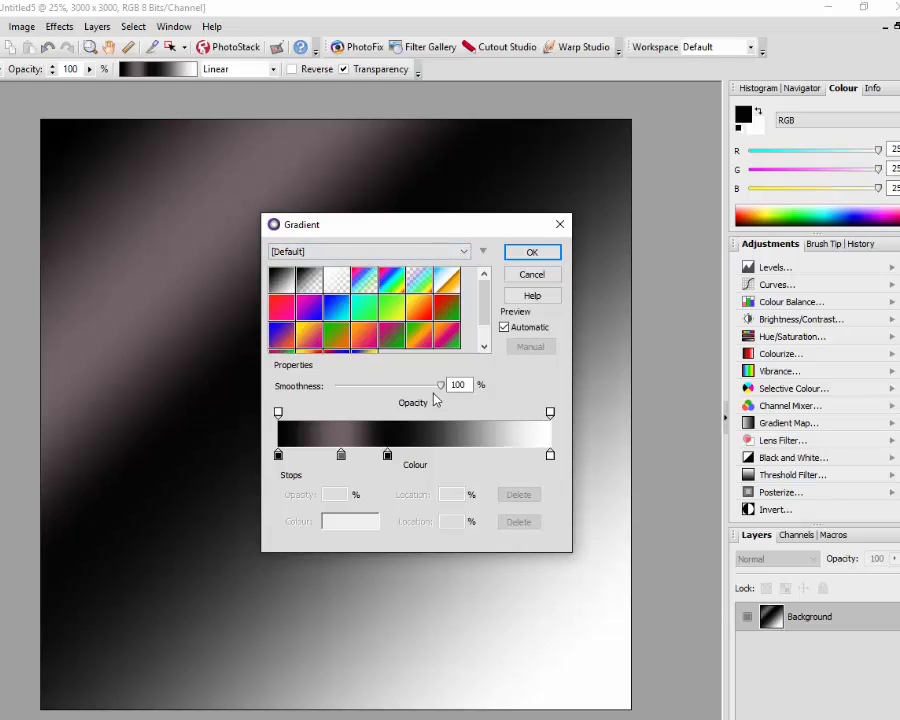
{"action": "left_click", "coordinate": [391, 283]}
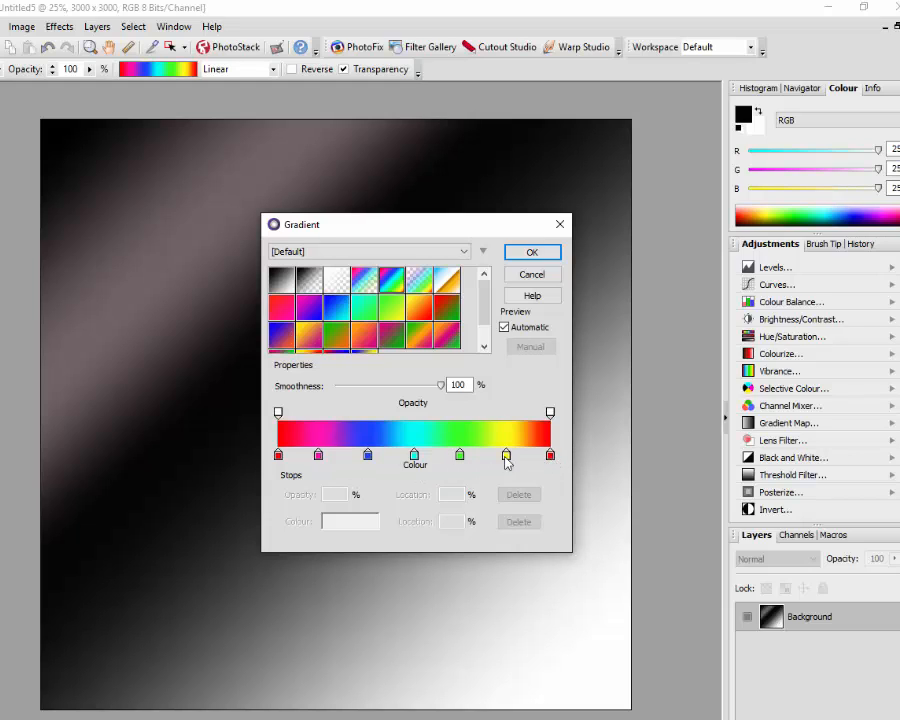
{"action": "left_click", "coordinate": [317, 453]}
{"action": "left_click", "coordinate": [540, 254]}
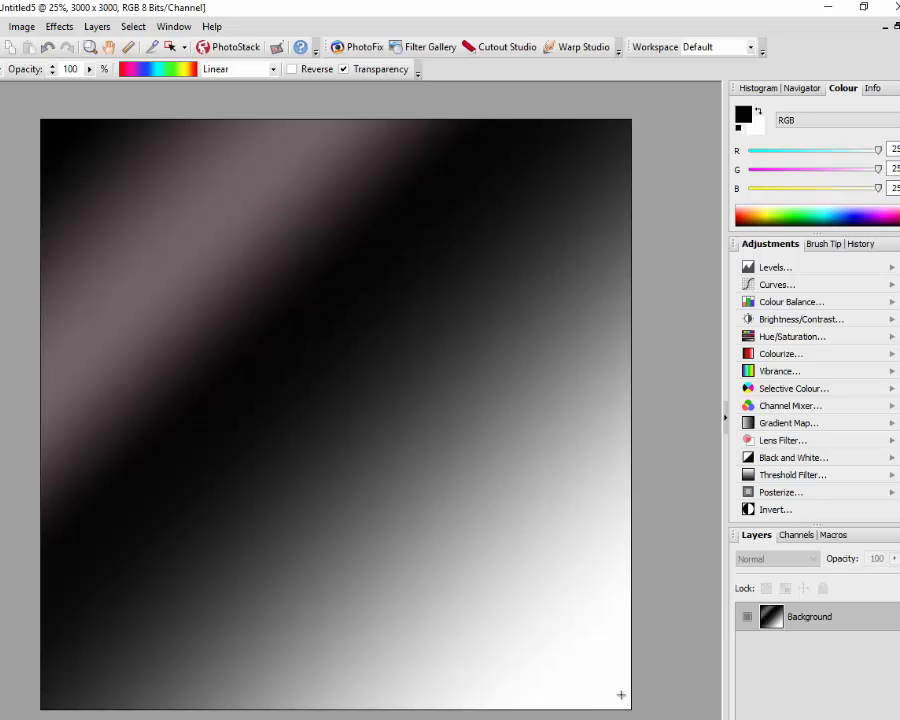
{"action": "left_click_drag", "start_coordinate": [620, 694], "coordinate": [56, 133]}
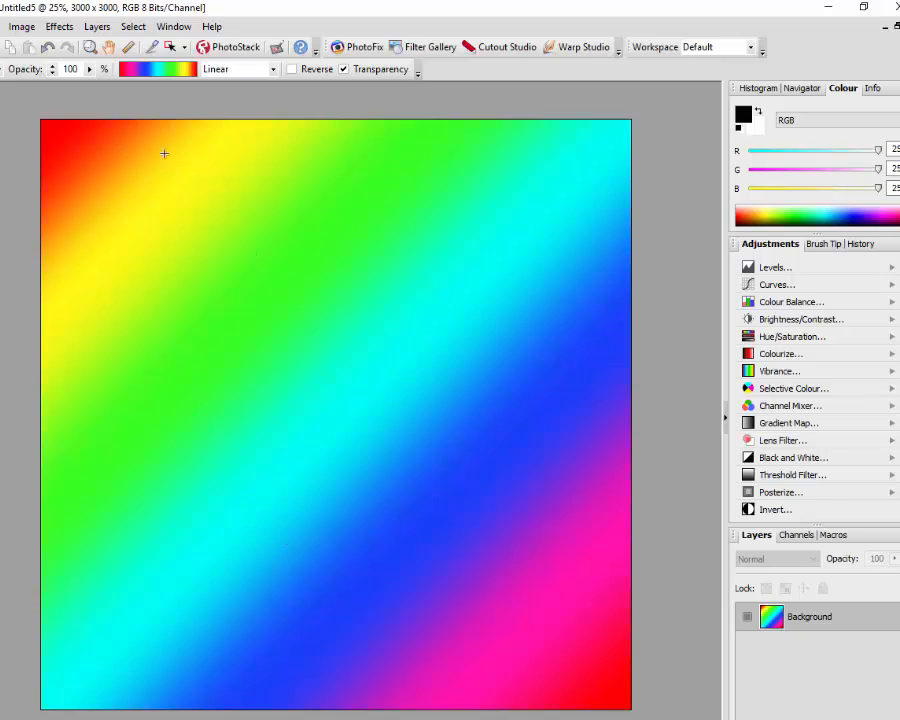
Choose the blue, black and pink preset from the PopArt gradients and fill the canvas diagonally from its upper-left to its lower-right corner
{"action": "left_click", "coordinate": [147, 77]}
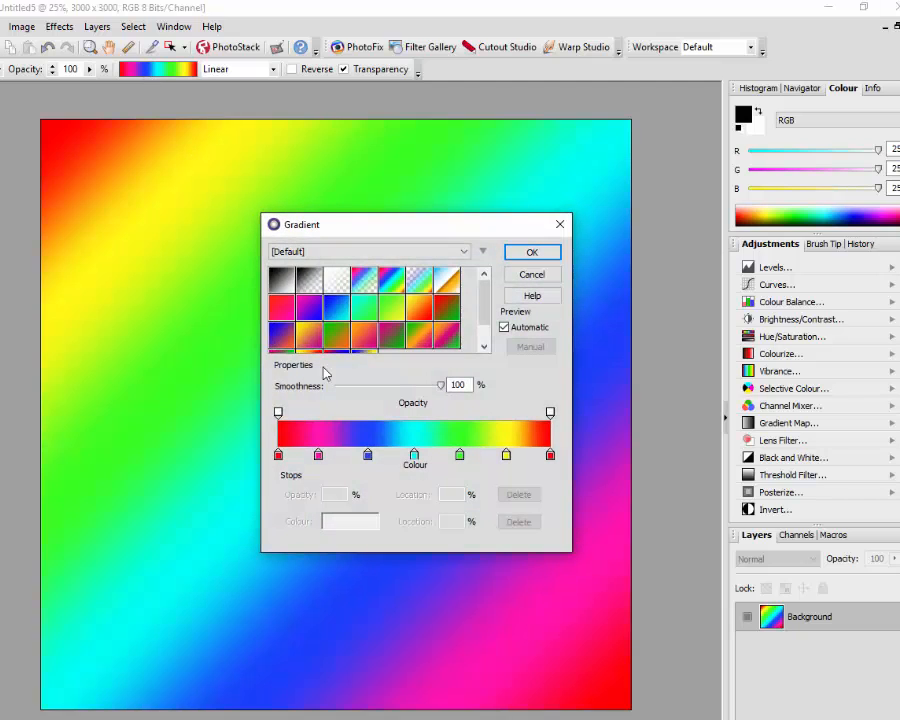
{"action": "scroll", "coordinate": [485, 297], "scroll_direction": "down", "scroll_amount": 1}
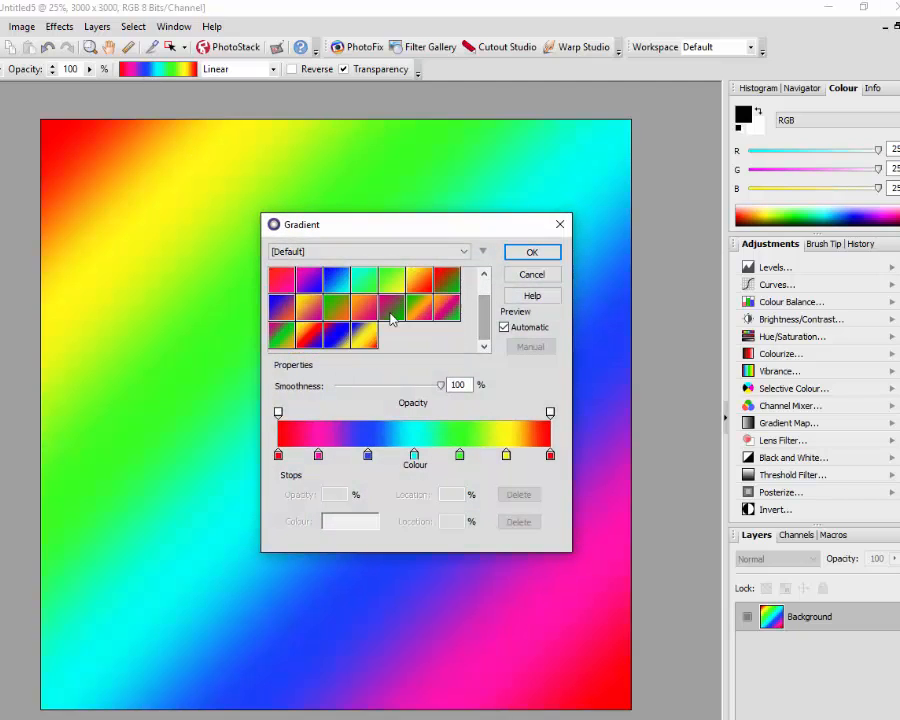
{"action": "left_click", "coordinate": [464, 253]}
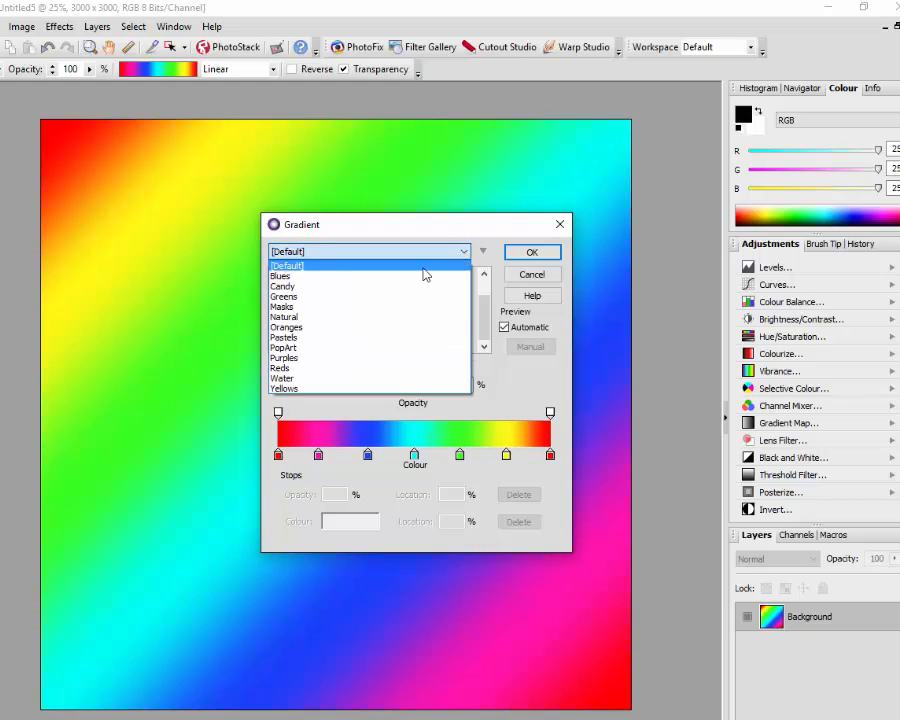
{"action": "left_click", "coordinate": [288, 349]}
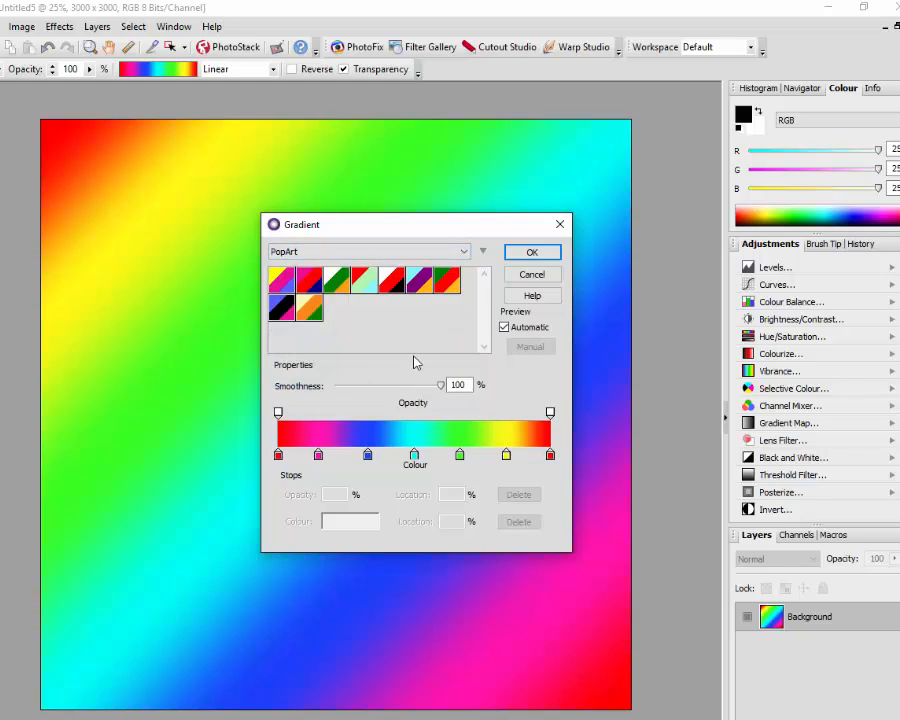
{"action": "left_click", "coordinate": [282, 308]}
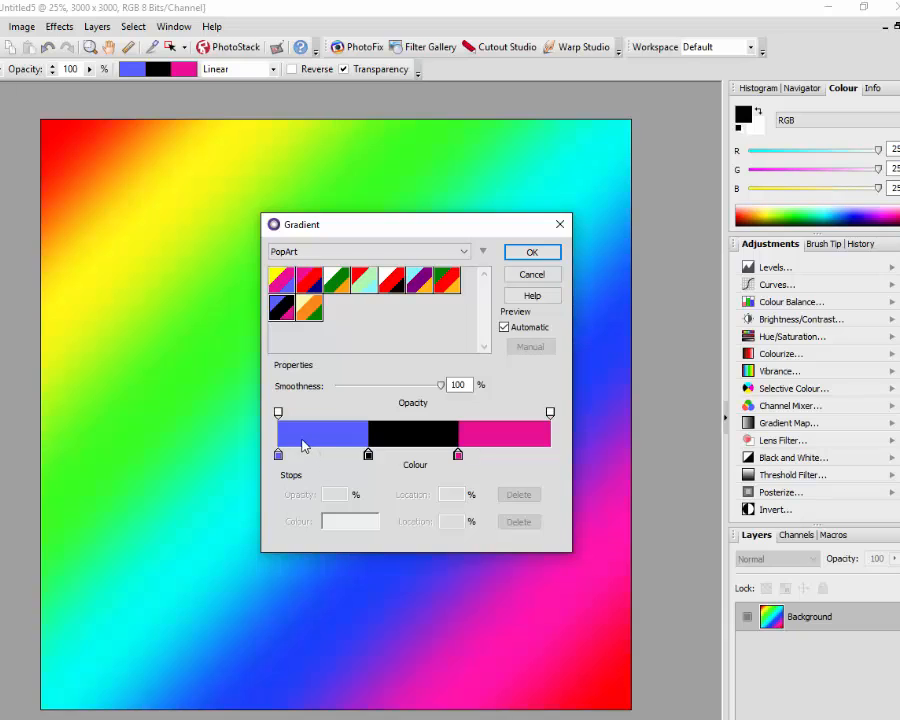
{"action": "left_click", "coordinate": [531, 258]}
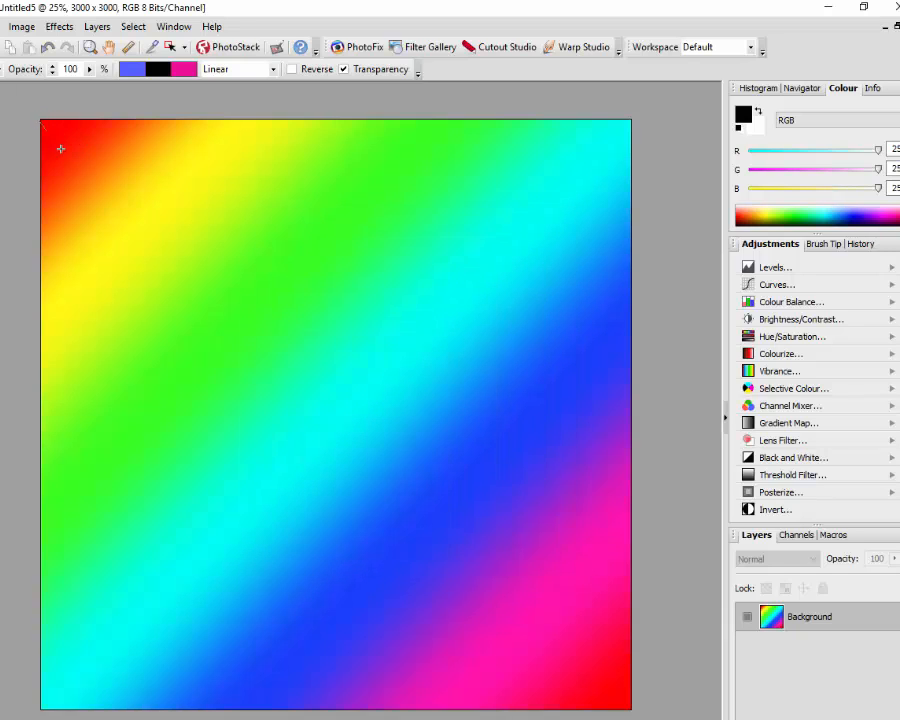
{"action": "left_click_drag", "start_coordinate": [60, 148], "coordinate": [619, 696]}
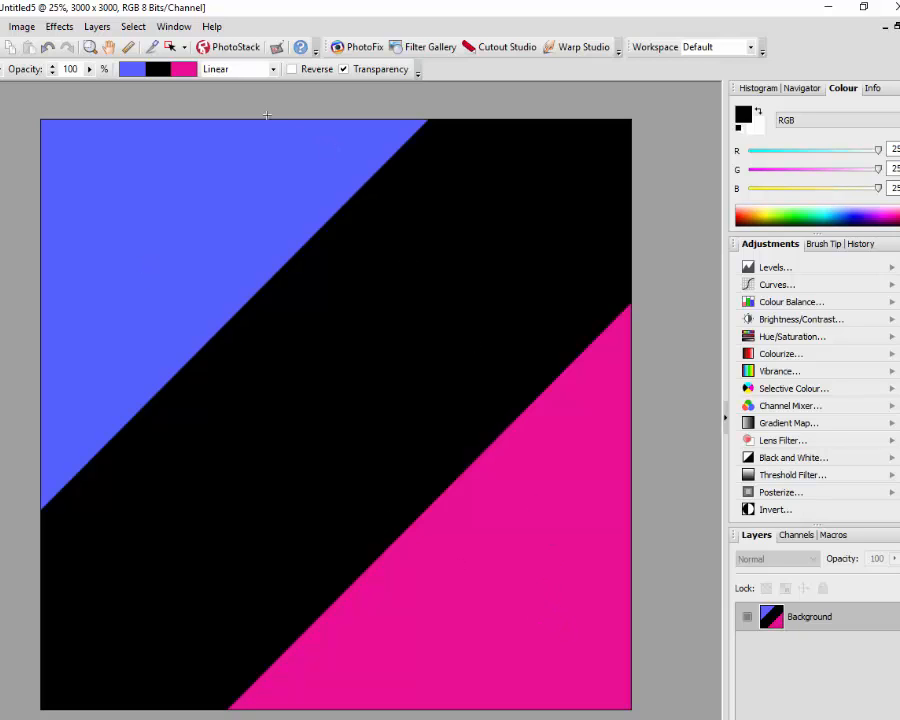
Return to the black-to-white preset of the [Default] gradients and fill the canvas diagonally from its upper-left to its lower-right corner
{"action": "left_click", "coordinate": [181, 70]}
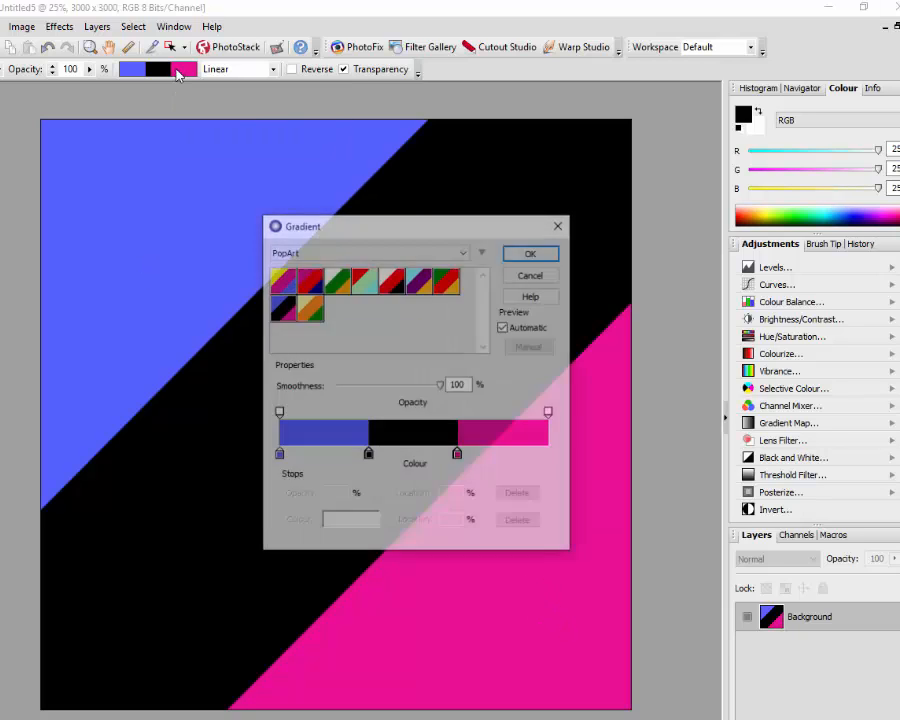
{"action": "left_click", "coordinate": [463, 251]}
{"action": "left_click", "coordinate": [283, 266]}
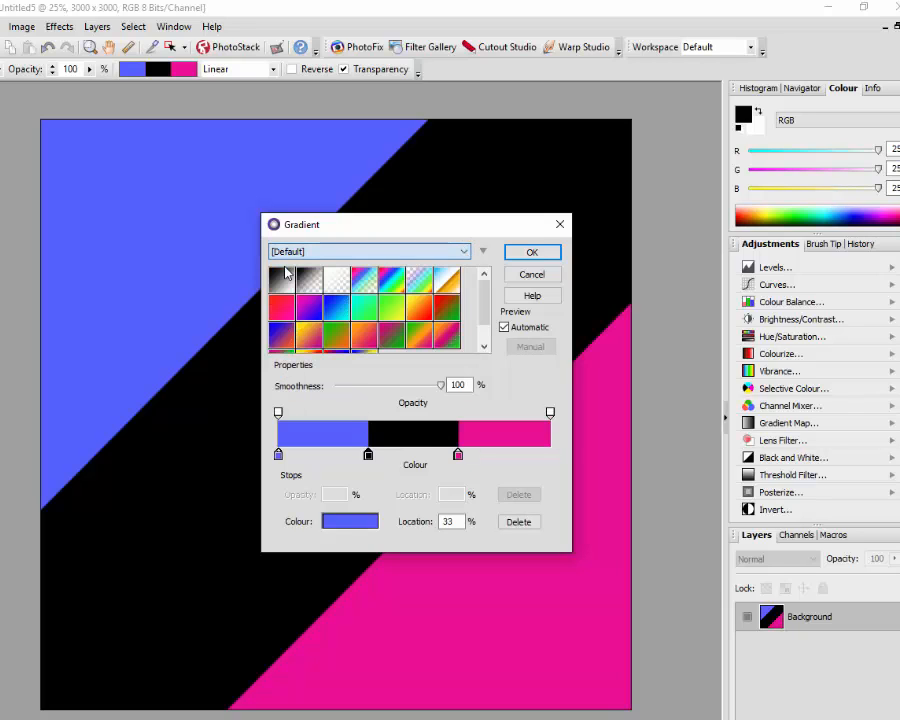
{"action": "left_click", "coordinate": [278, 283]}
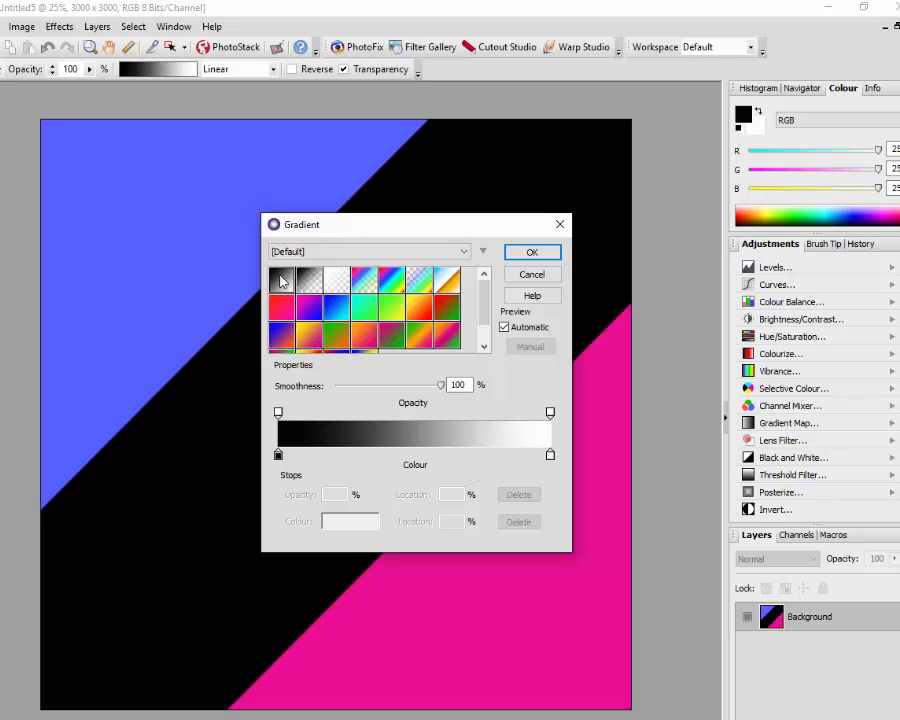
{"action": "left_click", "coordinate": [531, 253]}
{"action": "left_click_drag", "start_coordinate": [45, 126], "coordinate": [644, 685]}
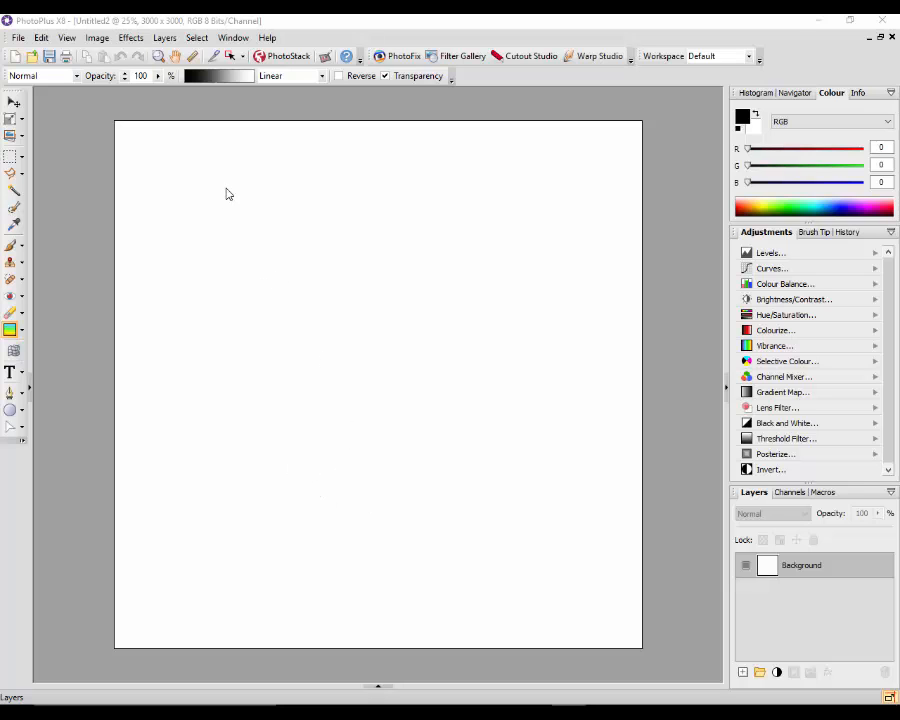
{"action": "left_click", "coordinate": [210, 77]}
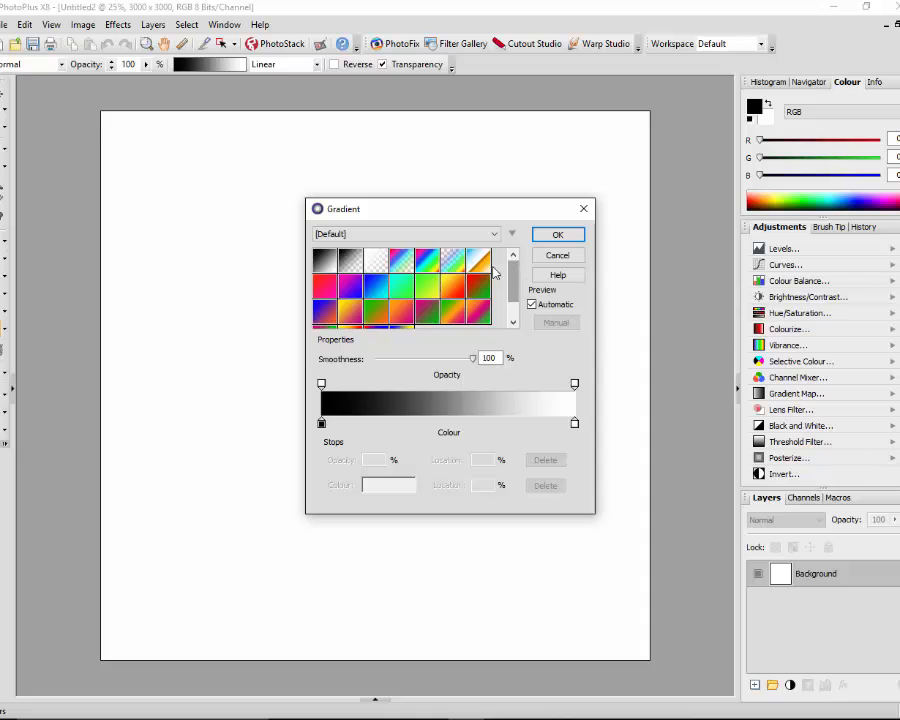
{"action": "left_click", "coordinate": [421, 267]}
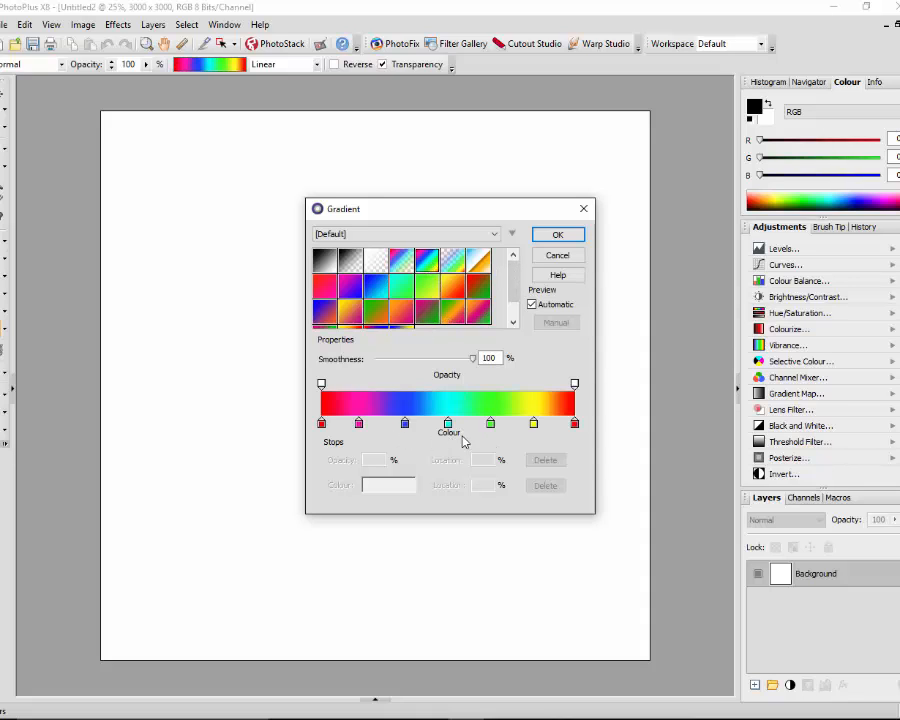
{"action": "left_click", "coordinate": [535, 425]}
{"action": "left_click", "coordinate": [400, 488]}
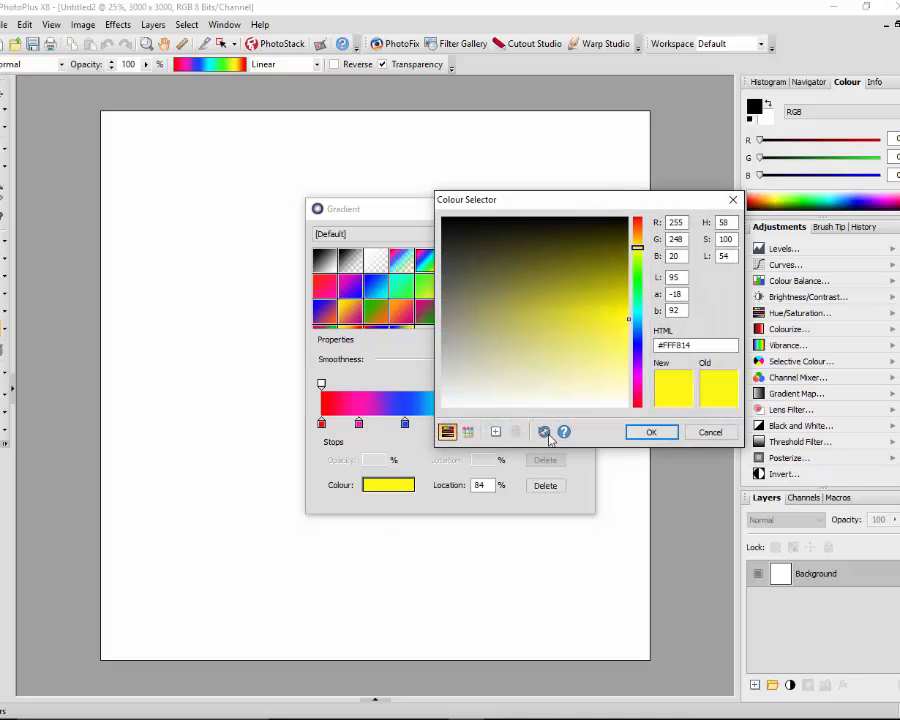
{"action": "left_click", "coordinate": [702, 436]}
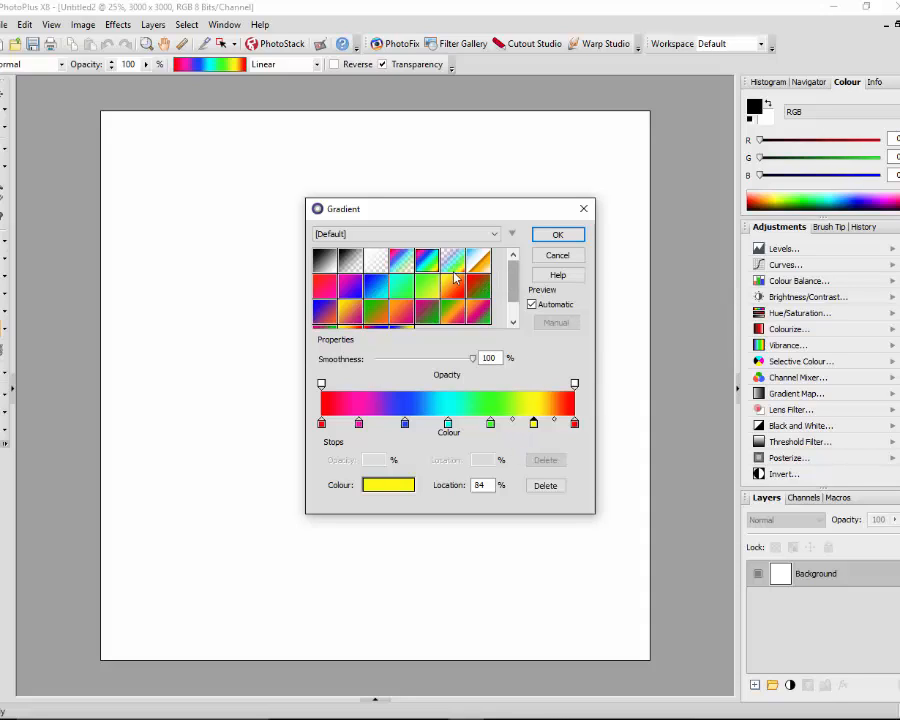
{"action": "left_click", "coordinate": [330, 266]}
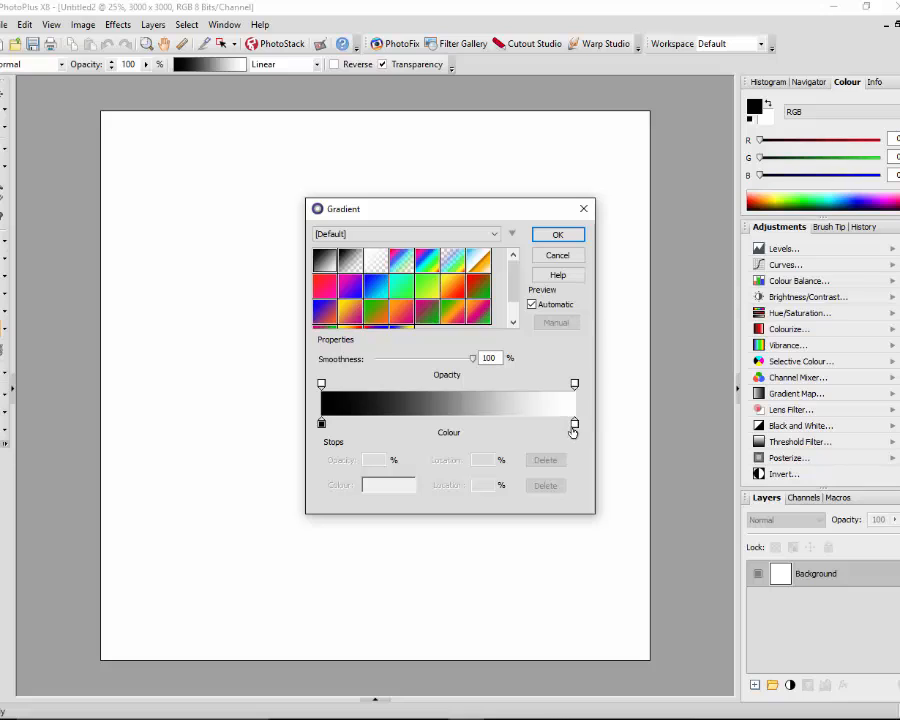
{"action": "left_click", "coordinate": [556, 257]}
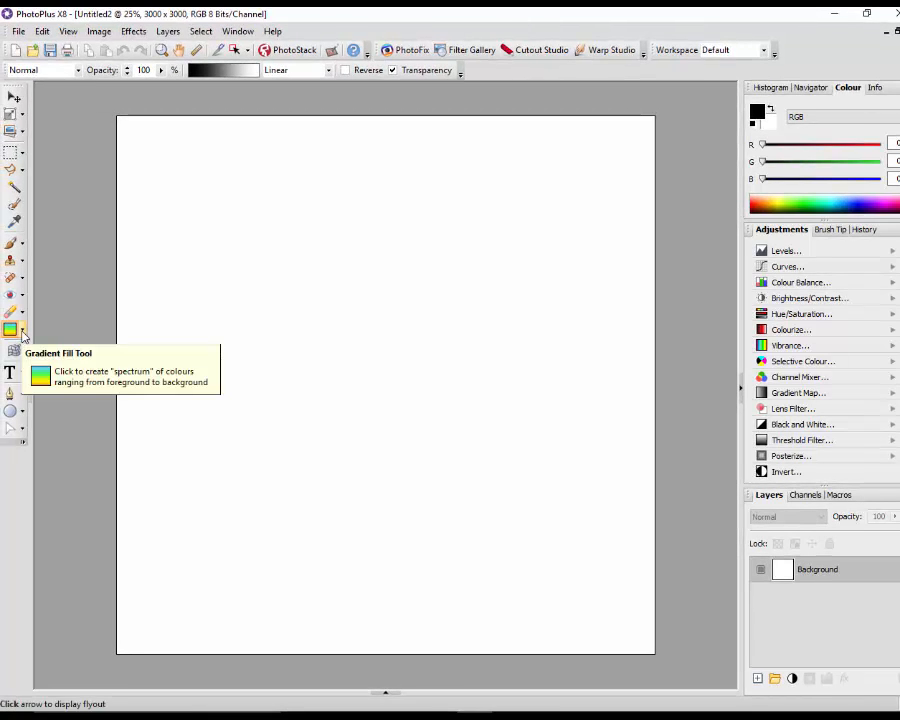
Set the foreground colour to cyan #14D0EB and flood-fill the blank white canvas with it
{"action": "left_click", "coordinate": [22, 334]}
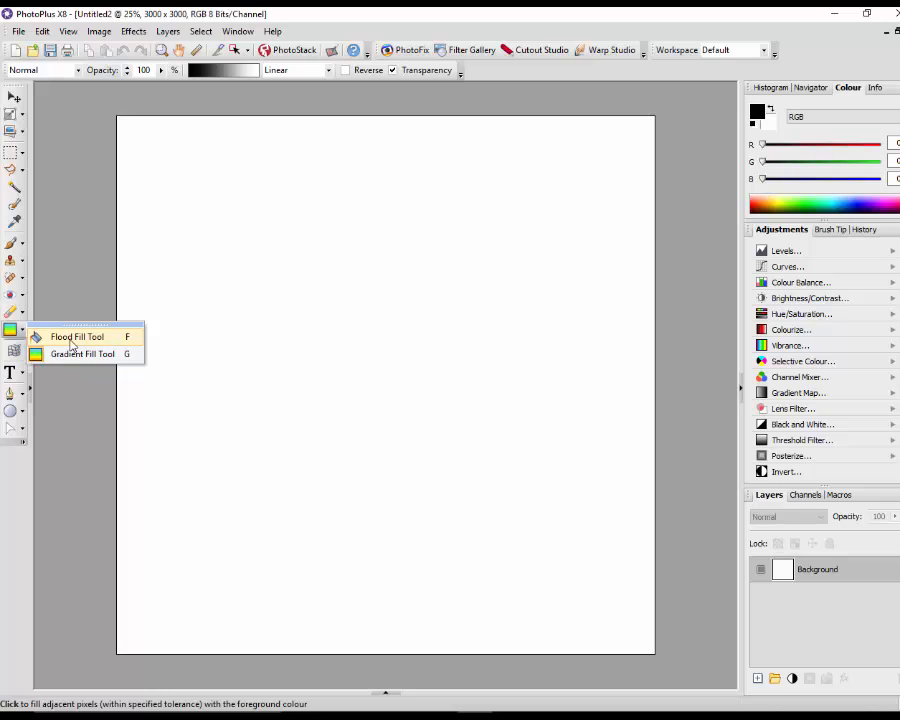
{"action": "left_click", "coordinate": [71, 341]}
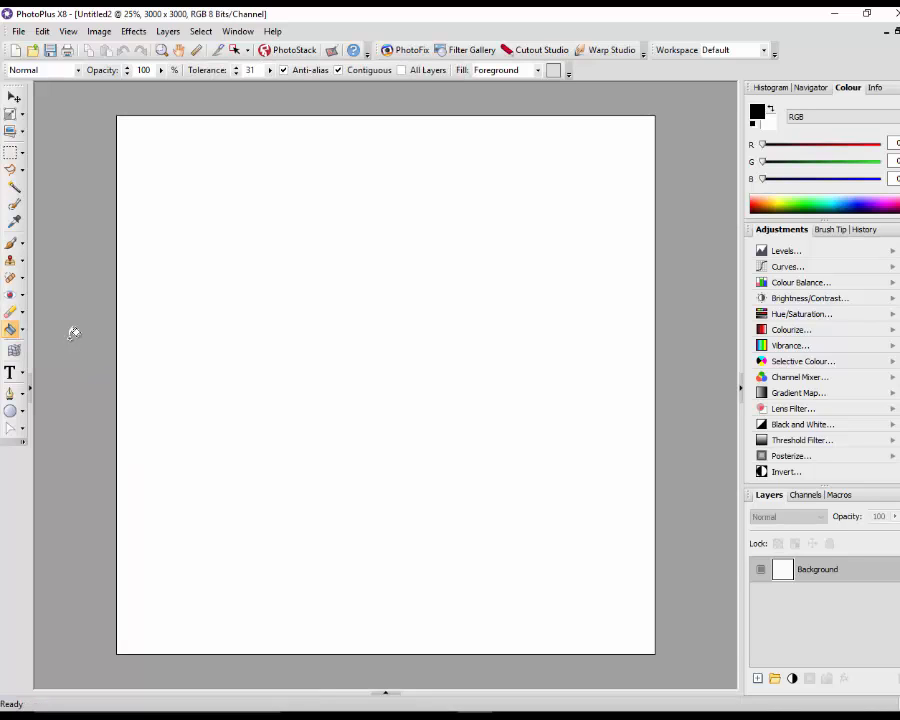
{"action": "left_click", "coordinate": [757, 112]}
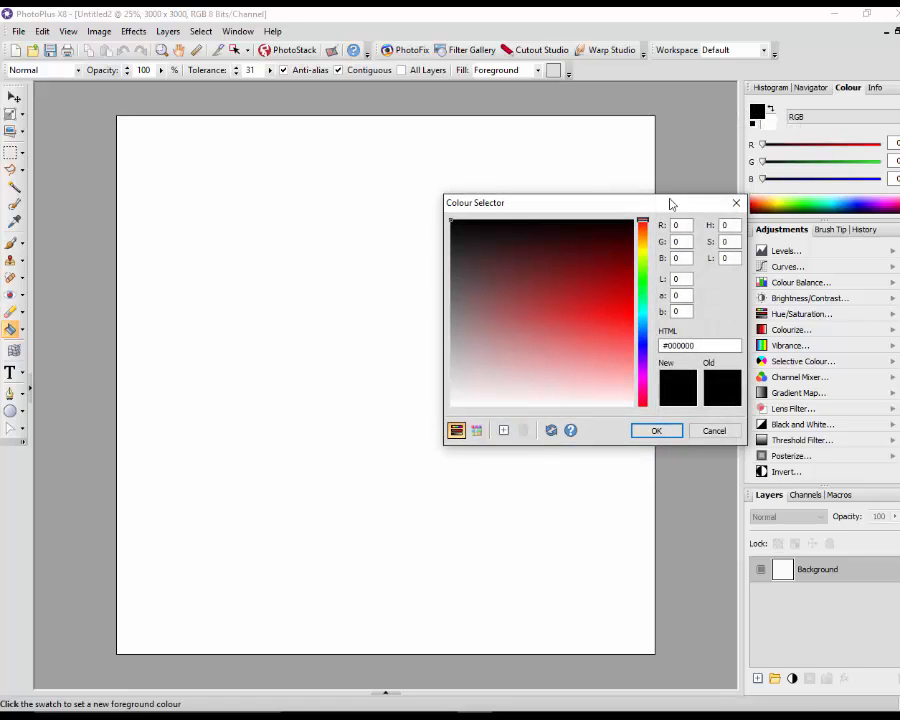
{"action": "left_click", "coordinate": [643, 317]}
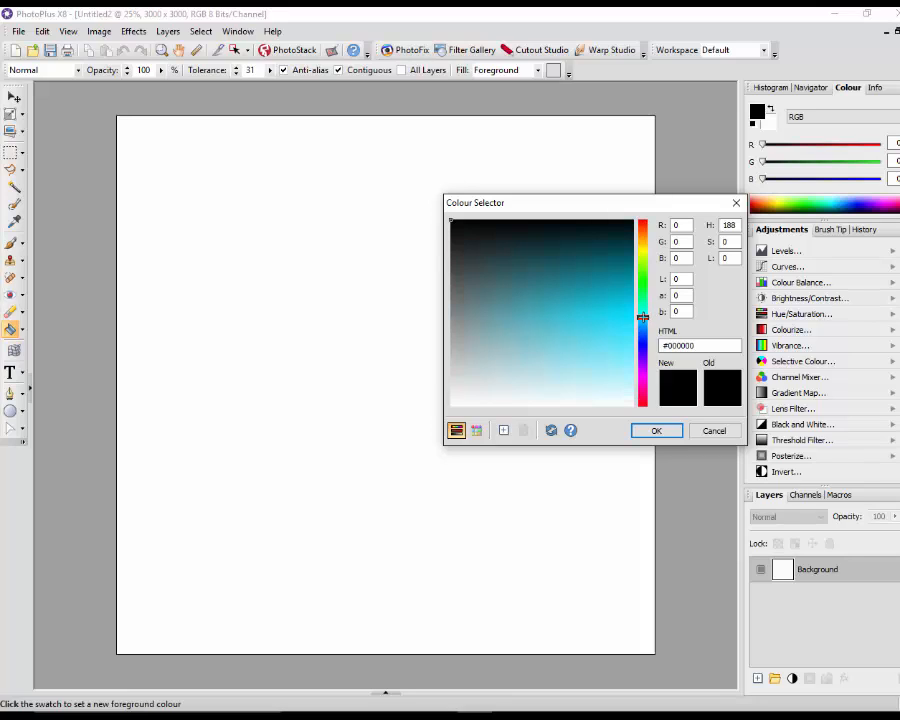
{"action": "left_click", "coordinate": [605, 314]}
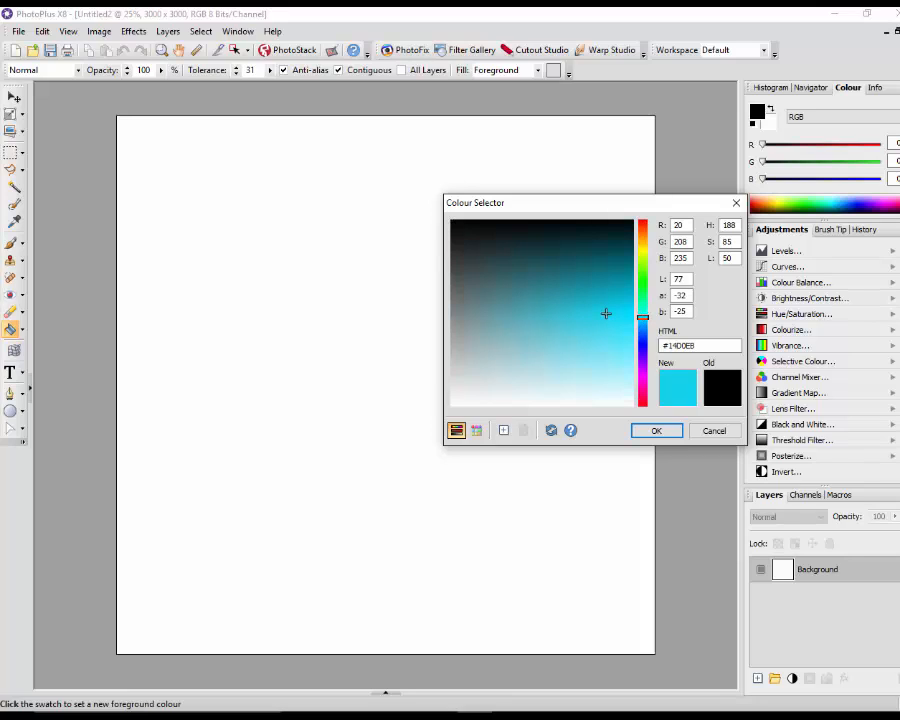
{"action": "left_click", "coordinate": [678, 433]}
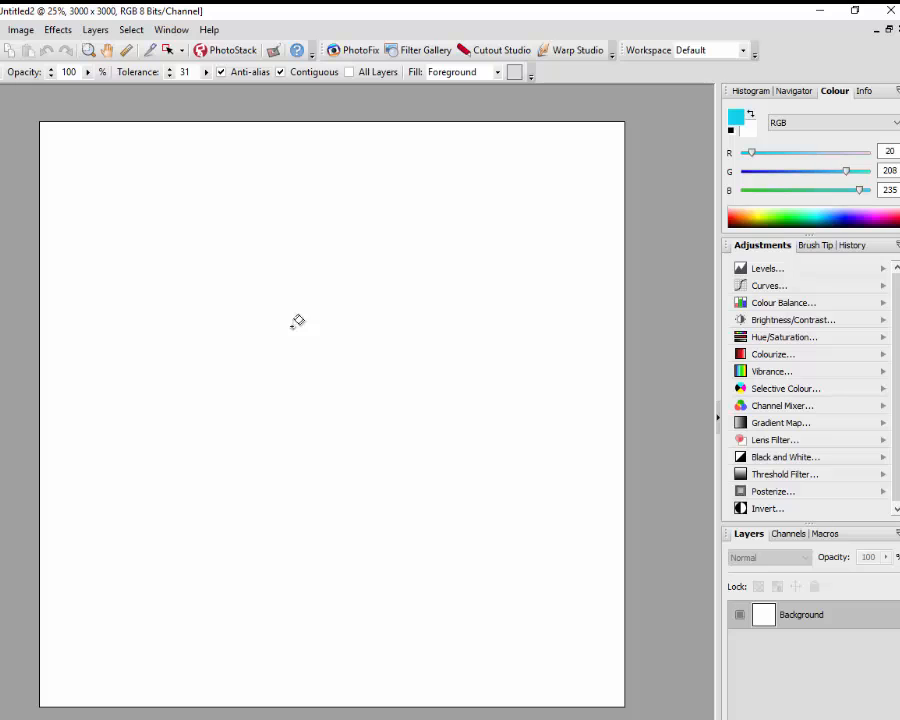
{"action": "left_click", "coordinate": [311, 321]}
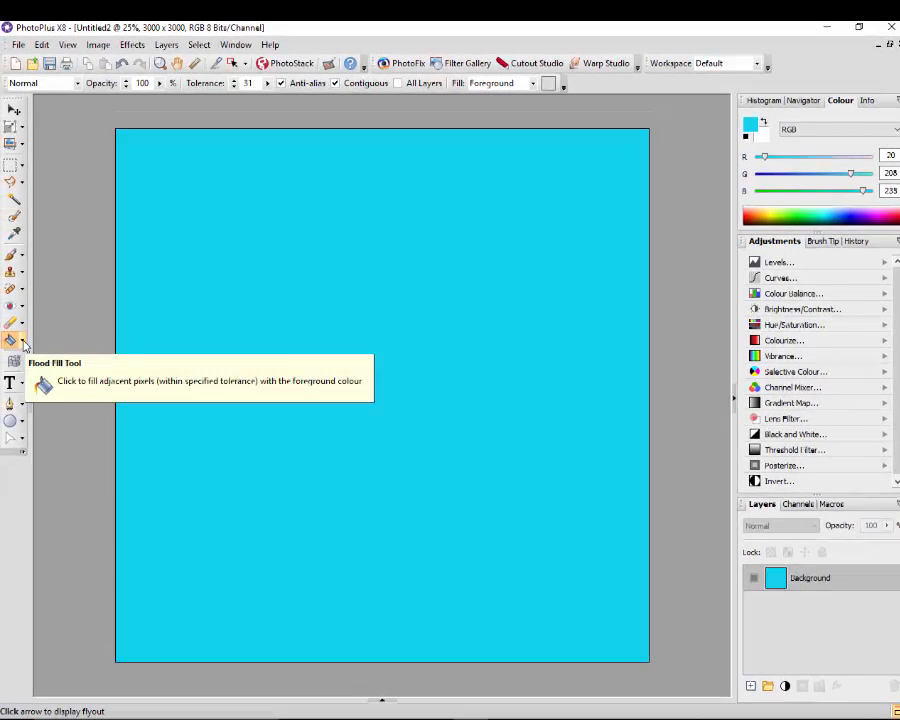
Place a fixed-size rectangular selection of 1500 x 2500 on the cyan canvas and centre it
{"action": "left_click", "coordinate": [23, 342]}
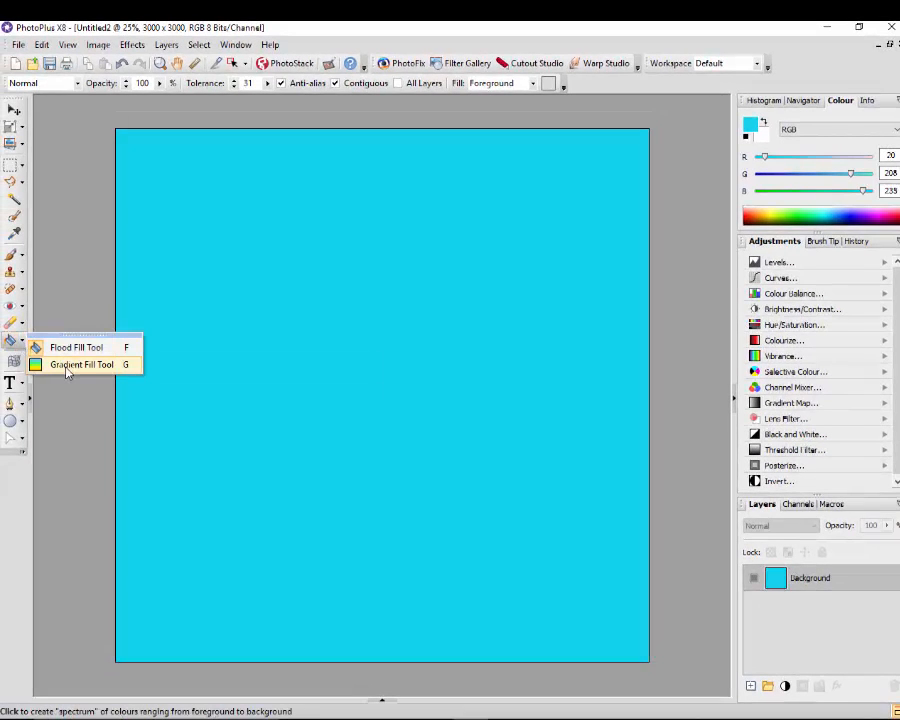
{"action": "left_click", "coordinate": [66, 366]}
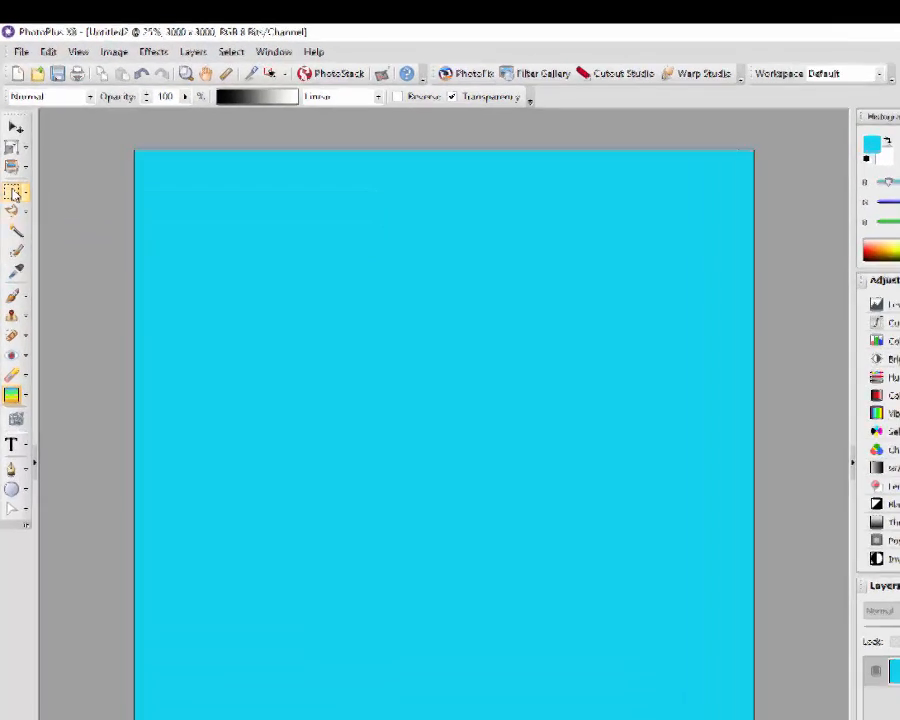
{"action": "left_click", "coordinate": [13, 167]}
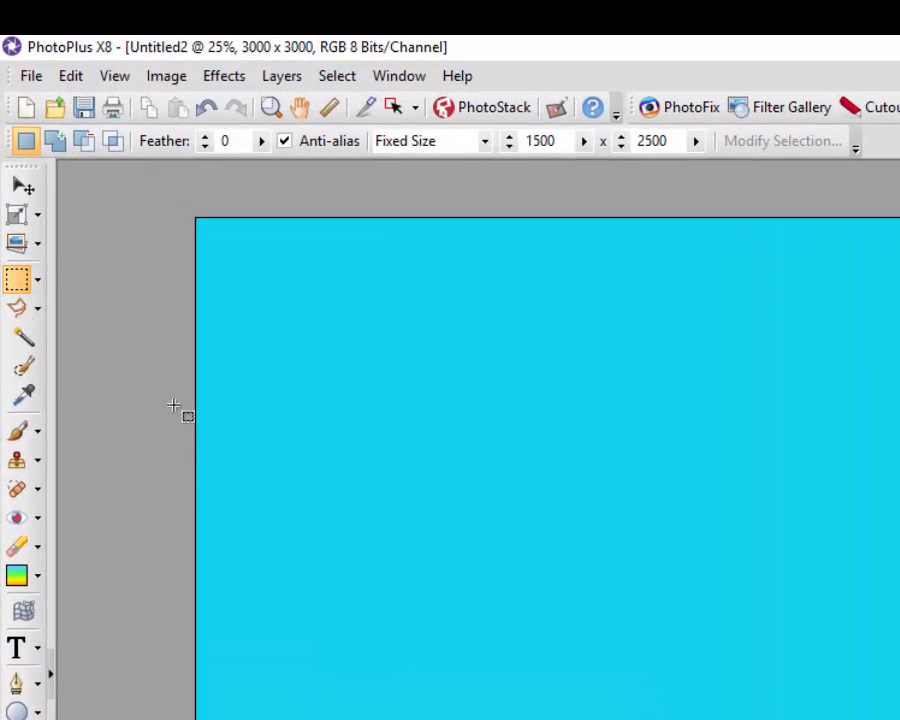
{"action": "left_click", "coordinate": [486, 148]}
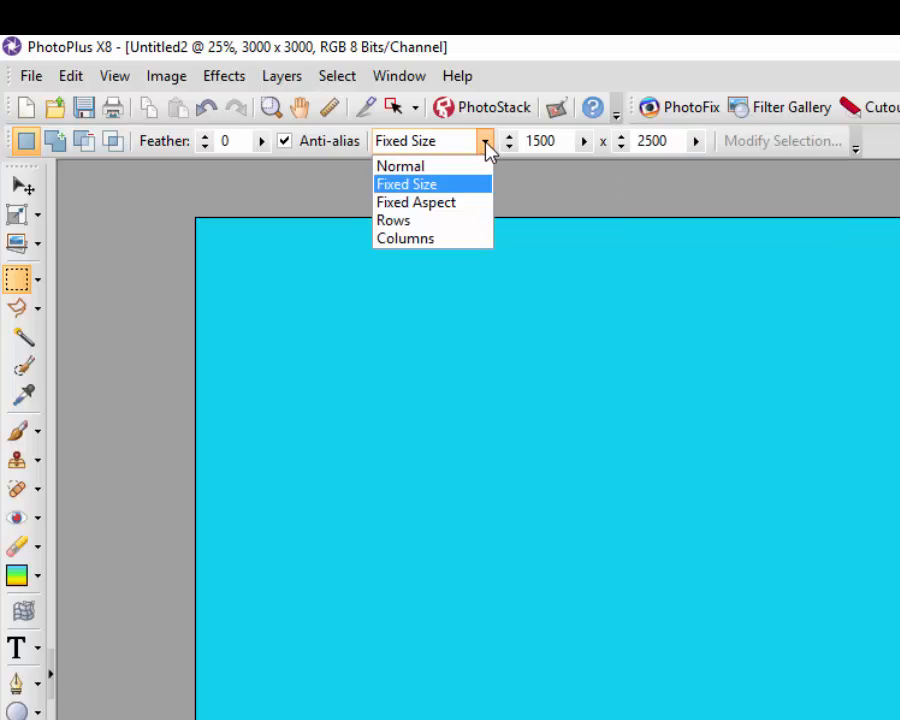
{"action": "left_click", "coordinate": [447, 190]}
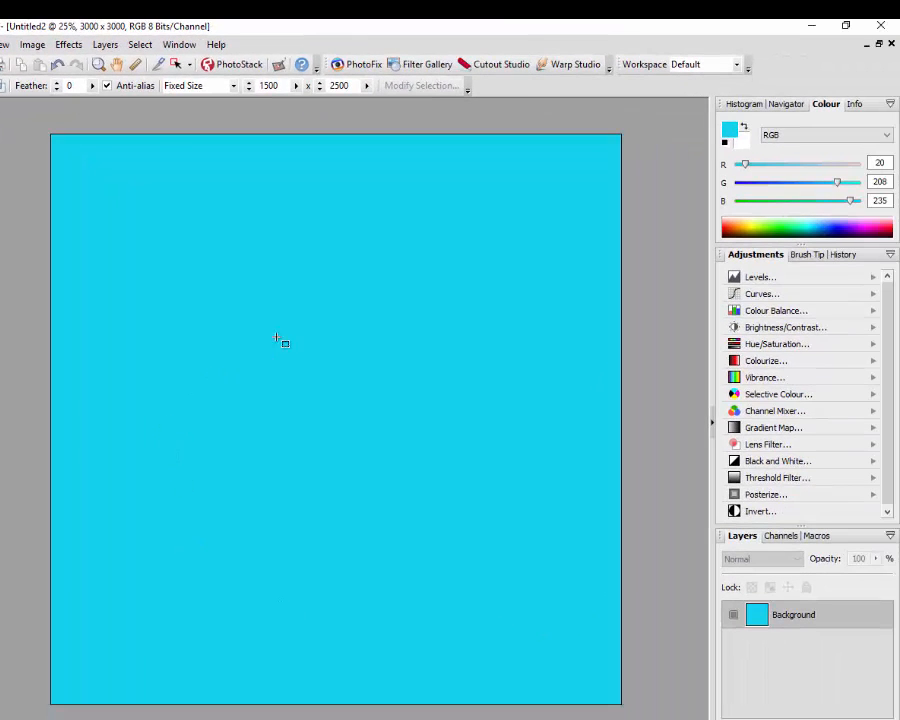
{"action": "left_click", "coordinate": [177, 231]}
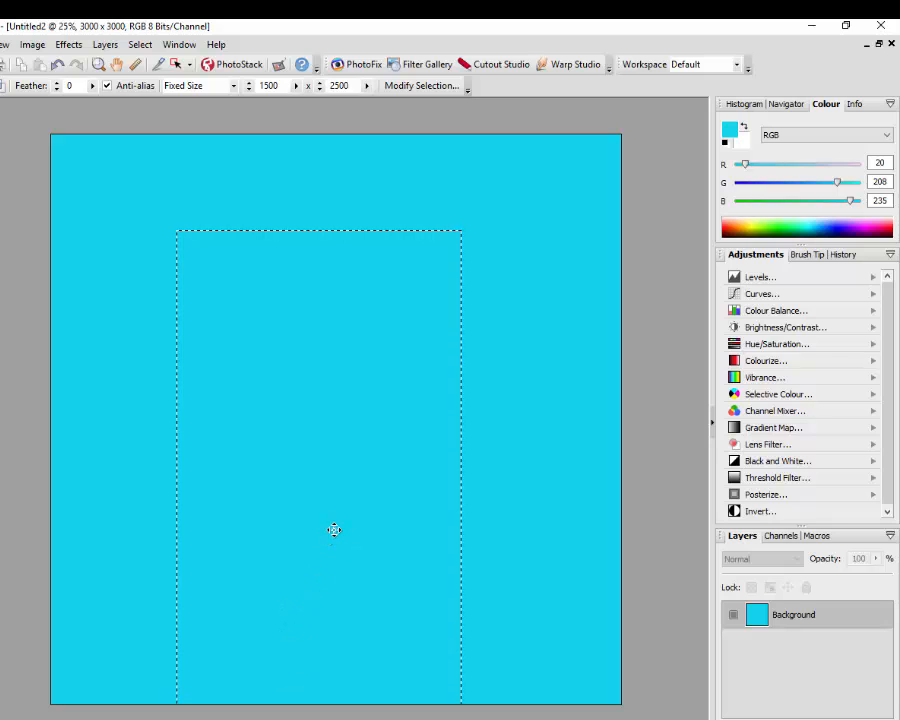
{"action": "left_click_drag", "start_coordinate": [333, 527], "coordinate": [350, 479]}
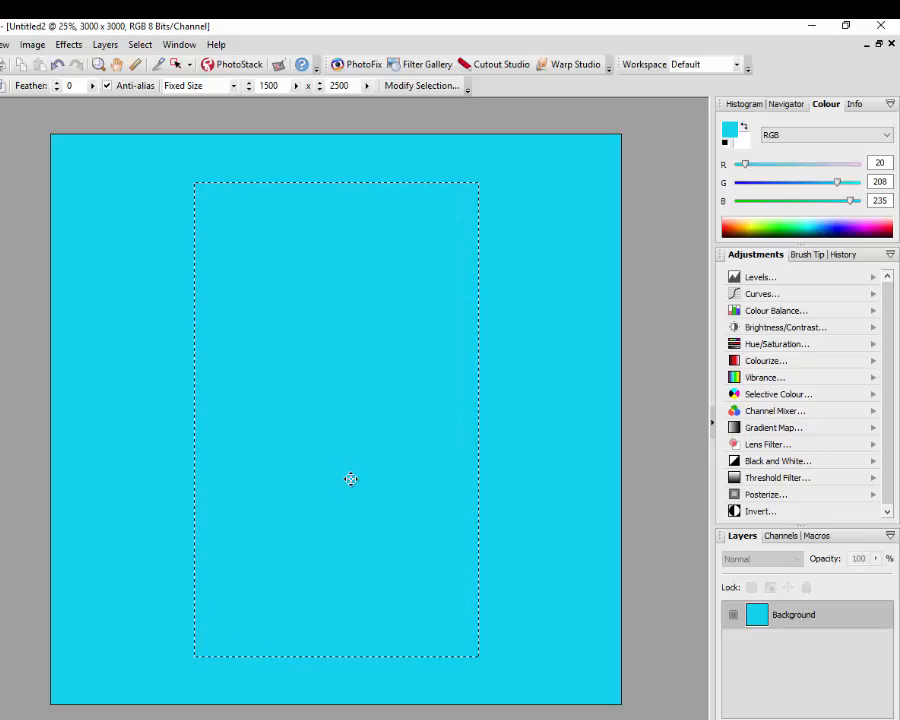
Nudge the rectangular selection, copy its contents to a new layer, and load that layer's outline as a selection
{"action": "left_click_drag", "start_coordinate": [350, 479], "coordinate": [351, 479]}
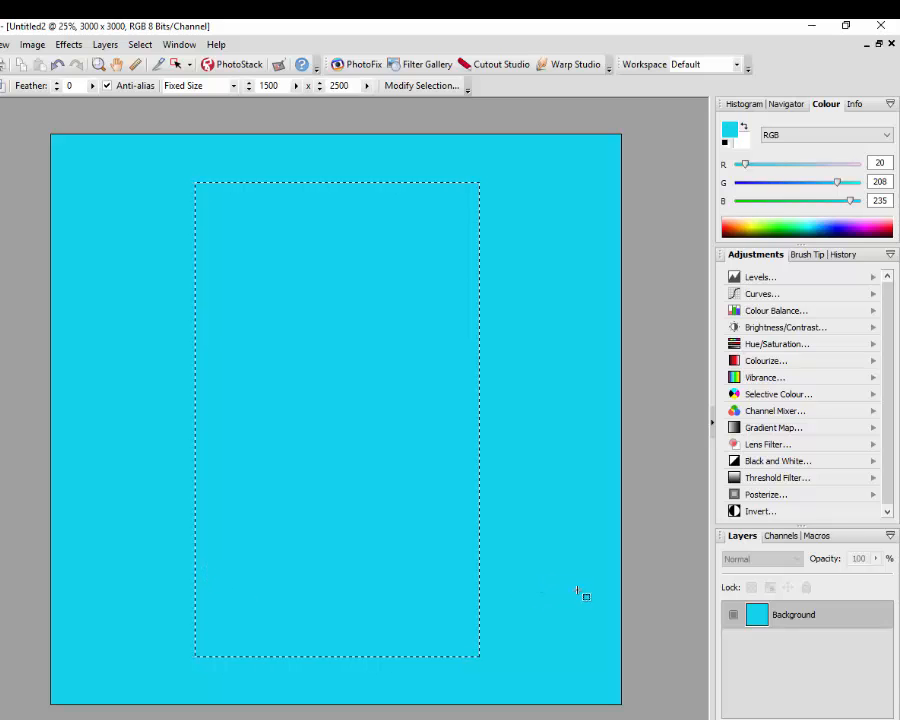
{"action": "key", "text": "ctrl+j"}
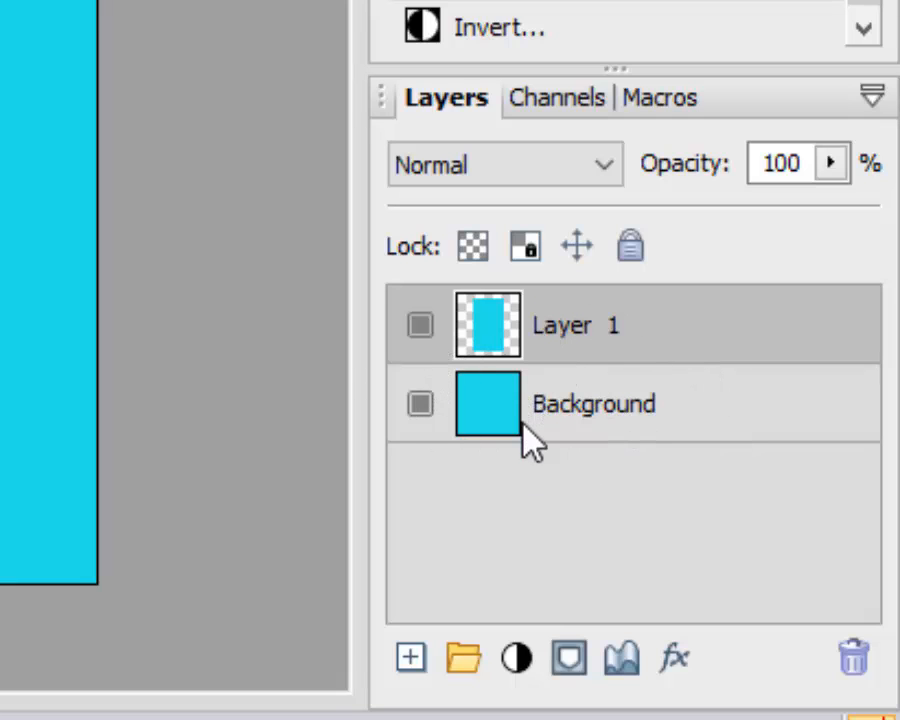
{"action": "left_click", "coordinate": [690, 425]}
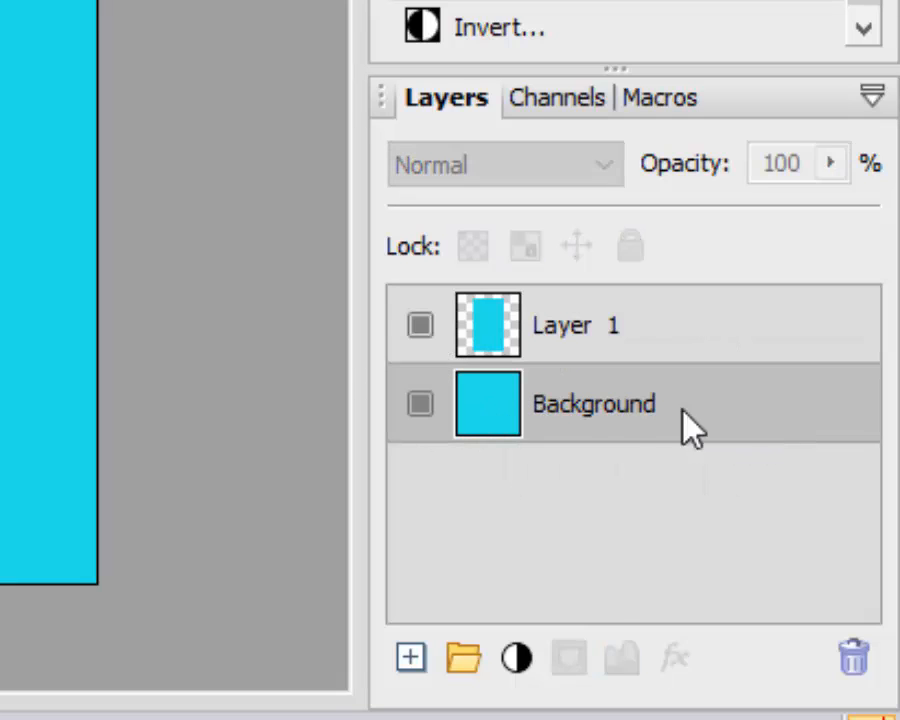
{"action": "left_click", "coordinate": [745, 325]}
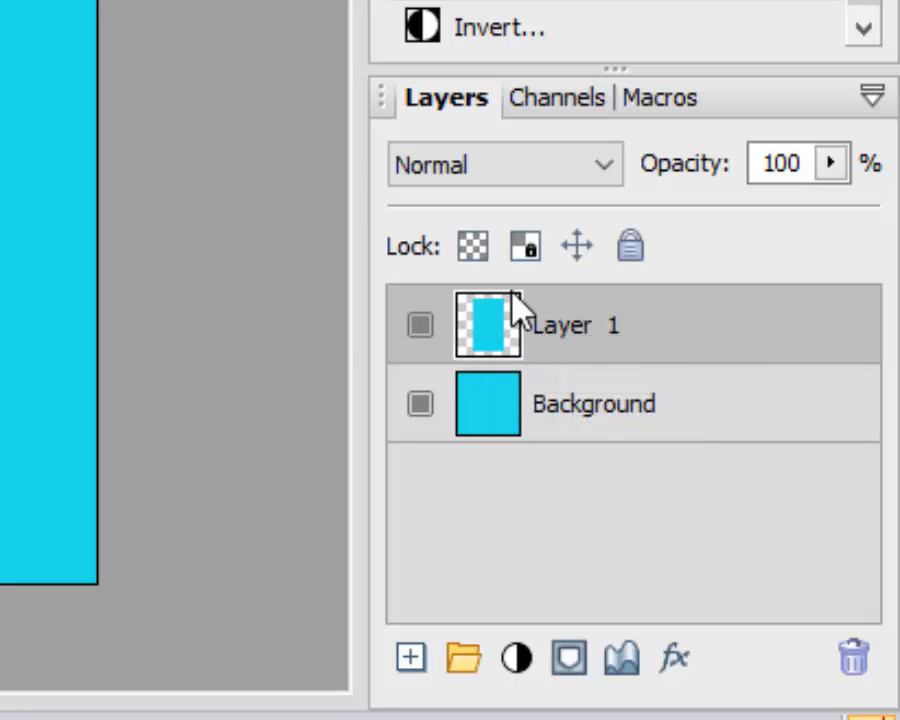
{"action": "left_click", "coordinate": [474, 317], "text": "ctrl"}
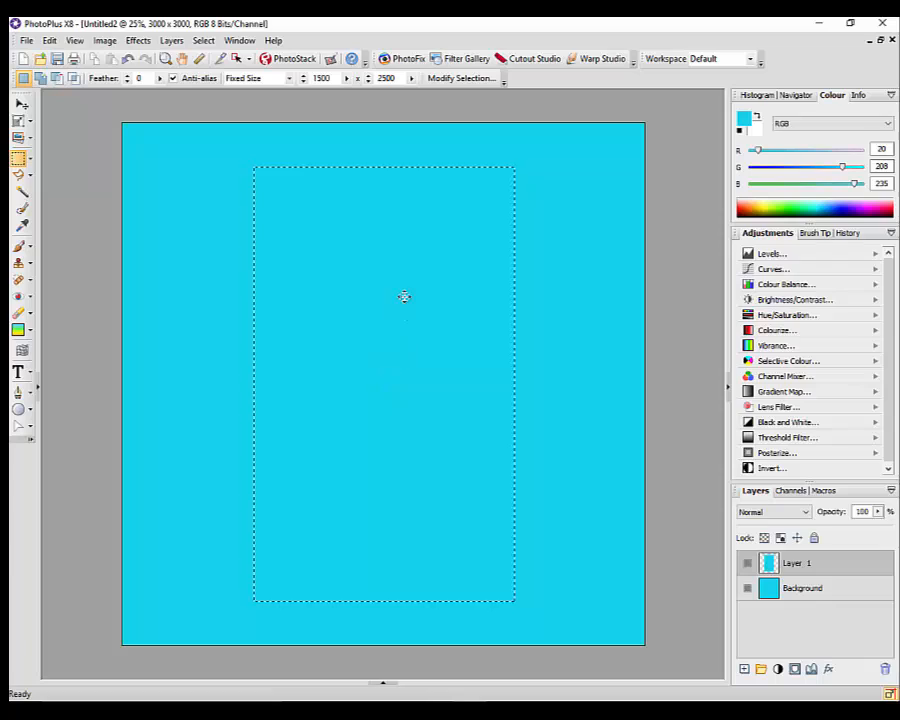
Edit the Gradient Fill tool's black-to-white gradient, adding a dark grey colour stop of RGB 80, 80, 80 at 89%
{"action": "left_click", "coordinate": [19, 328]}
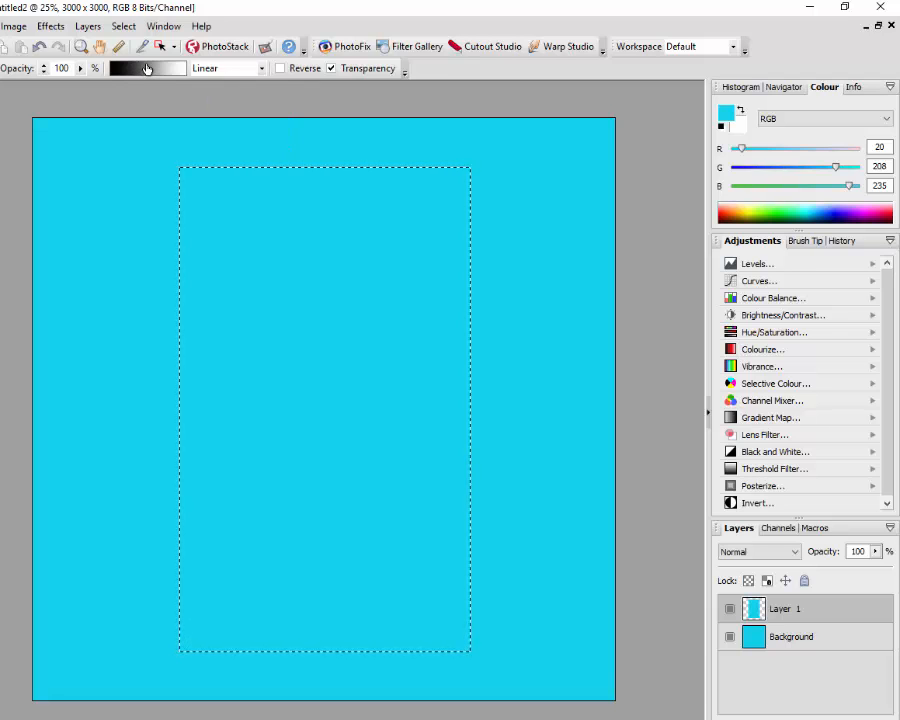
{"action": "left_click", "coordinate": [147, 68]}
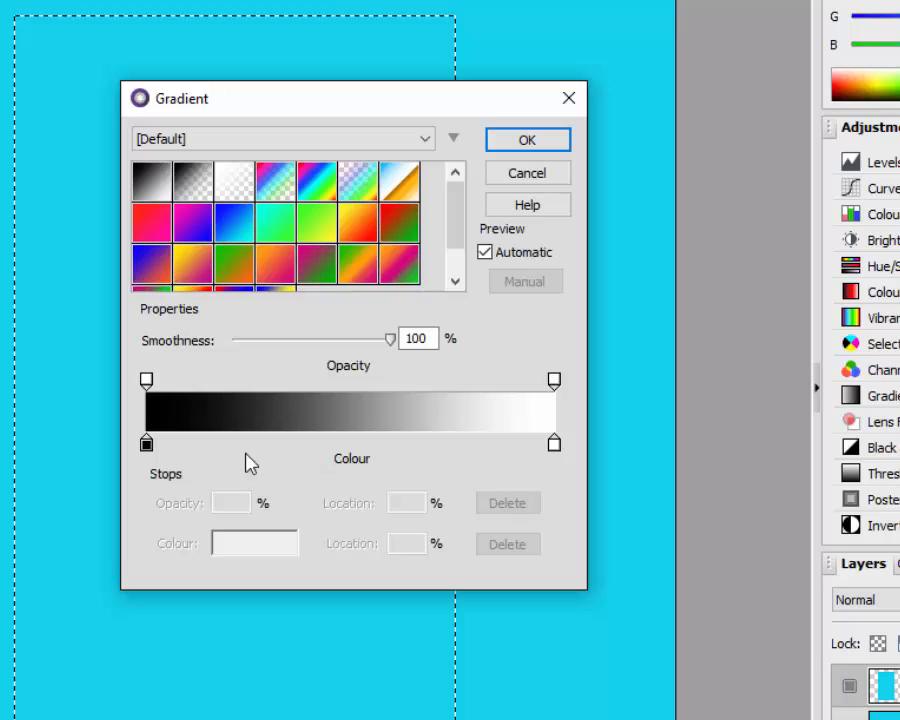
{"action": "left_click", "coordinate": [511, 444]}
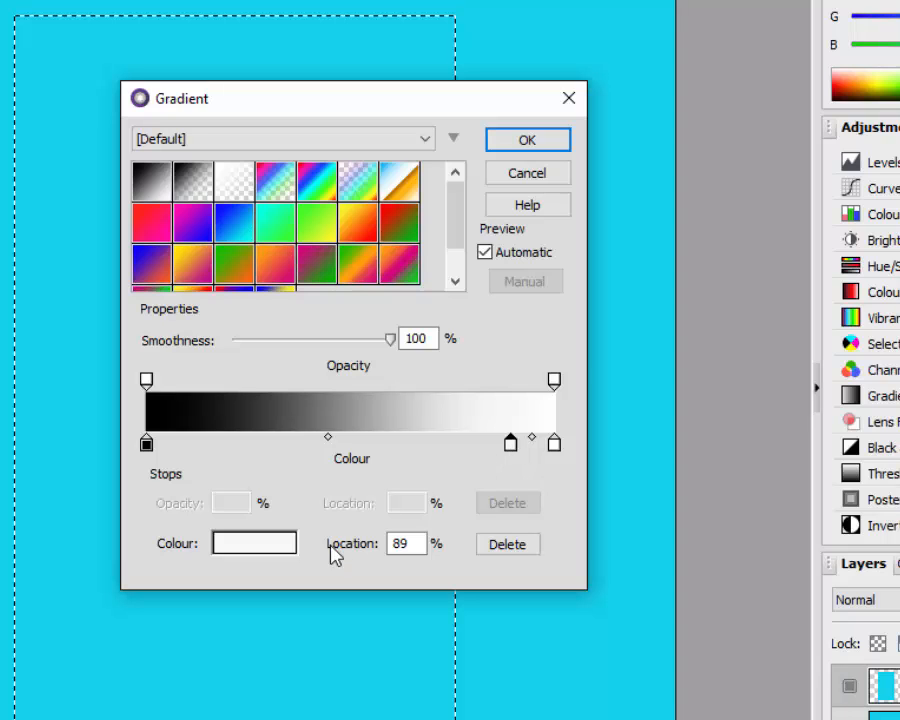
{"action": "left_click", "coordinate": [283, 548]}
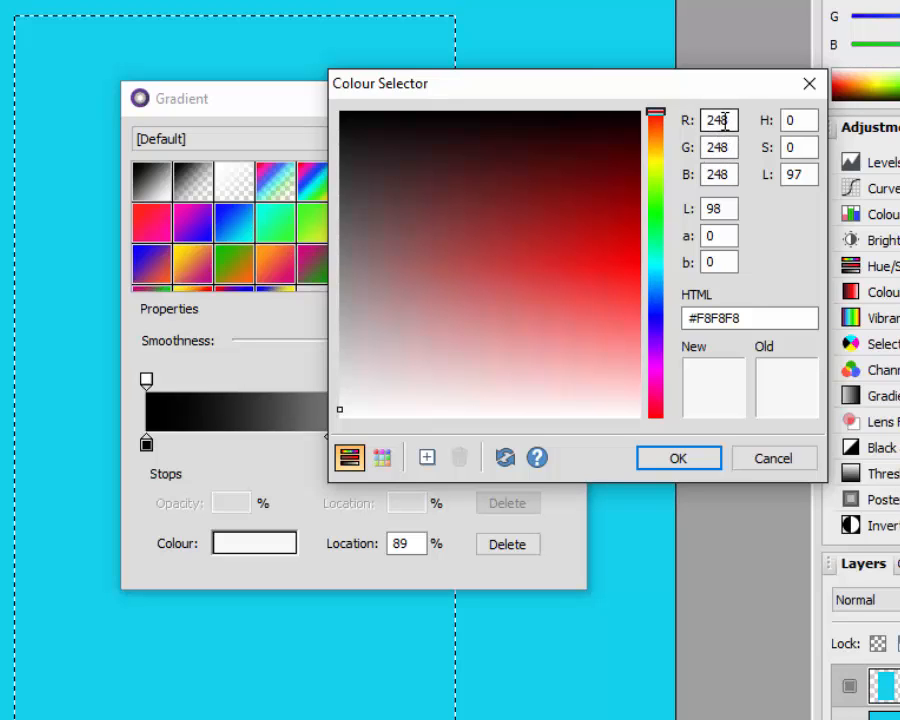
{"action": "left_click_drag", "start_coordinate": [730, 119], "coordinate": [702, 120]}
{"action": "type", "text": "80"}
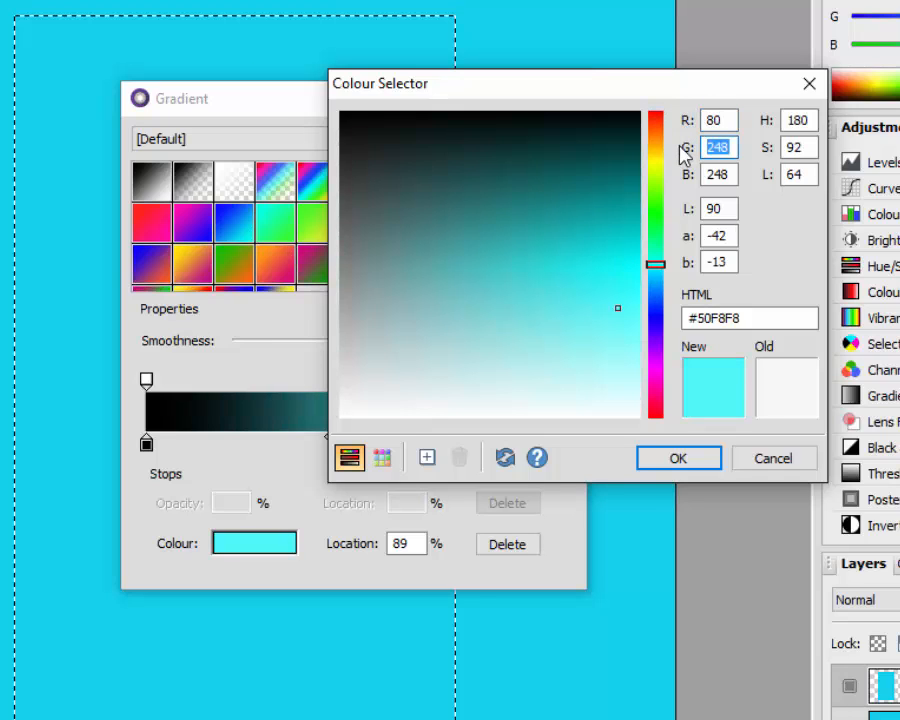
{"action": "type", "text": "80"}
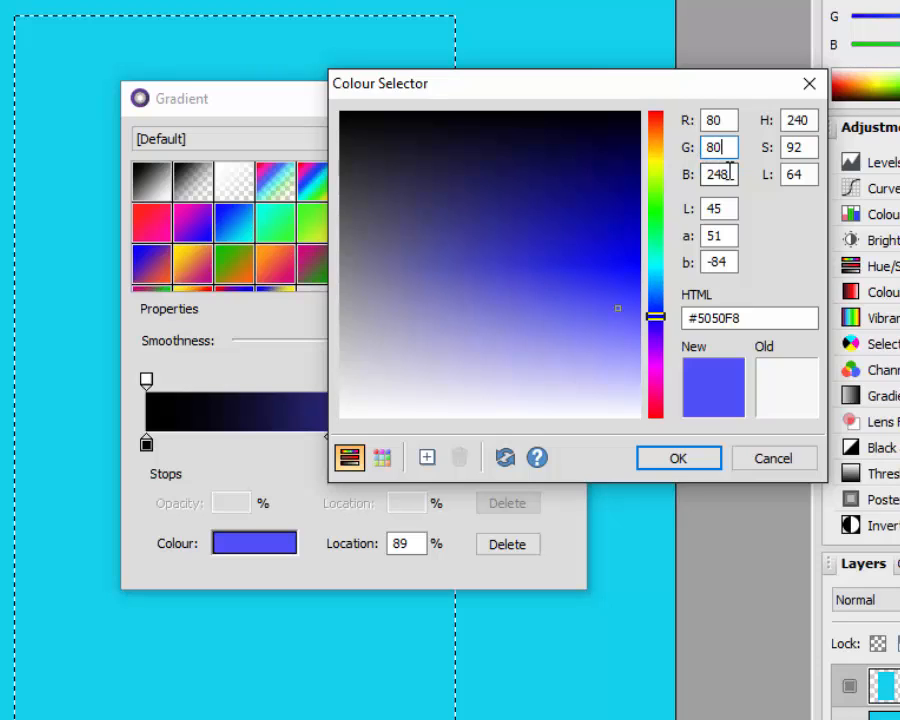
{"action": "left_click_drag", "start_coordinate": [729, 174], "coordinate": [687, 173]}
{"action": "type", "text": "80"}
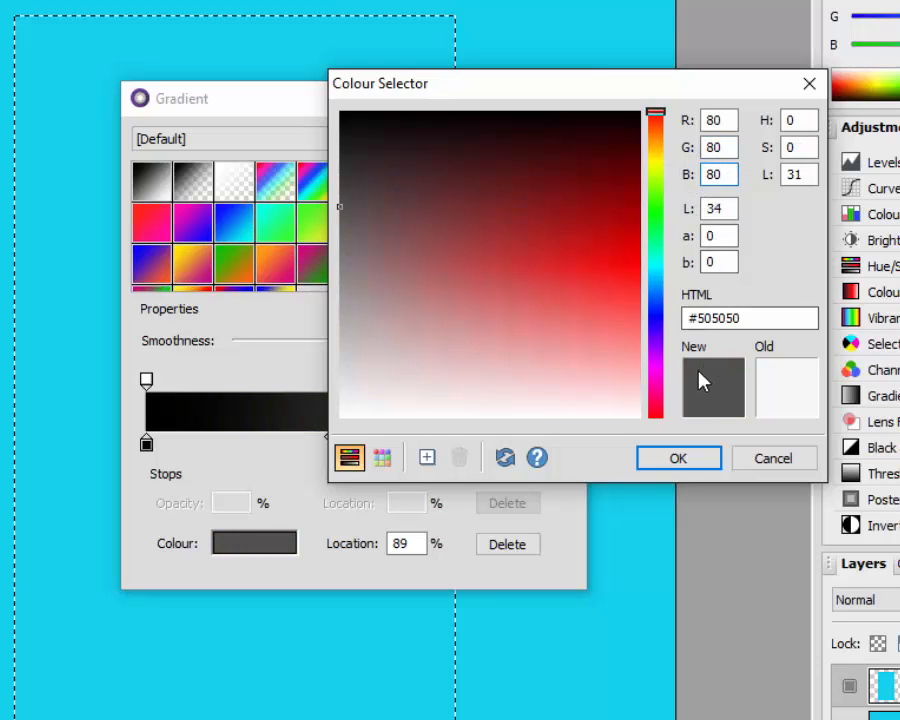
{"action": "left_click", "coordinate": [706, 463]}
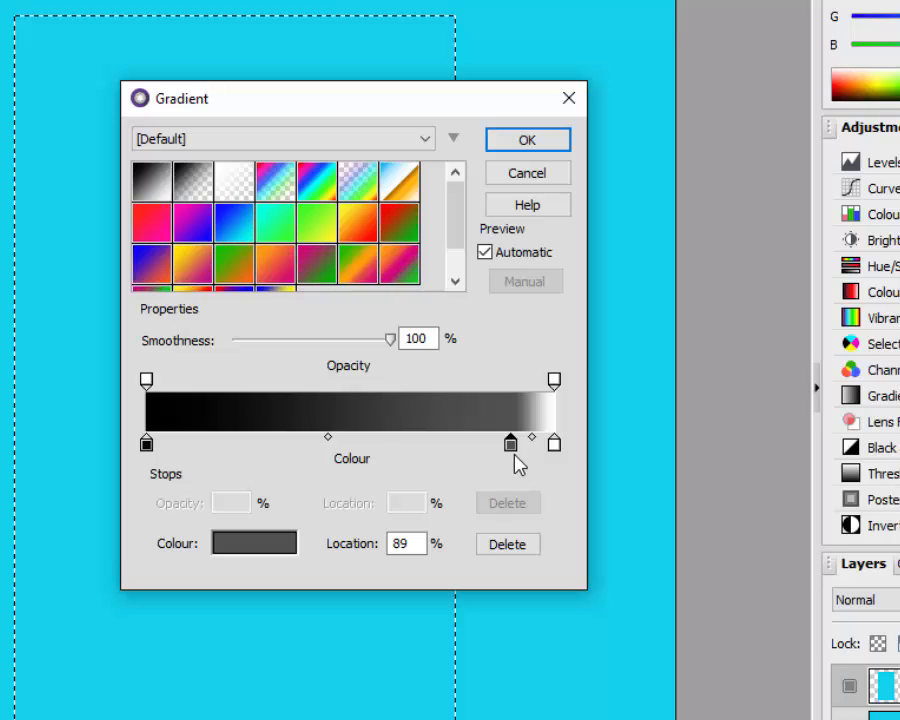
Add a light grey colour stop of RGB 185, 185, 185 to the gradient at location 70%
{"action": "left_click", "coordinate": [455, 445]}
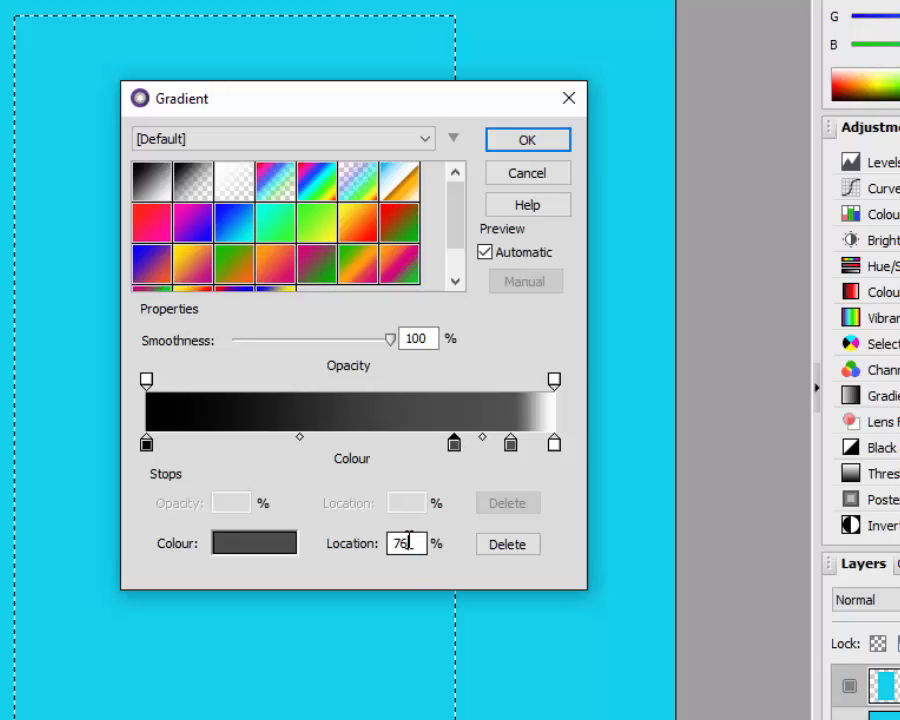
{"action": "left_click_drag", "start_coordinate": [408, 541], "coordinate": [382, 542]}
{"action": "type", "text": "70"}
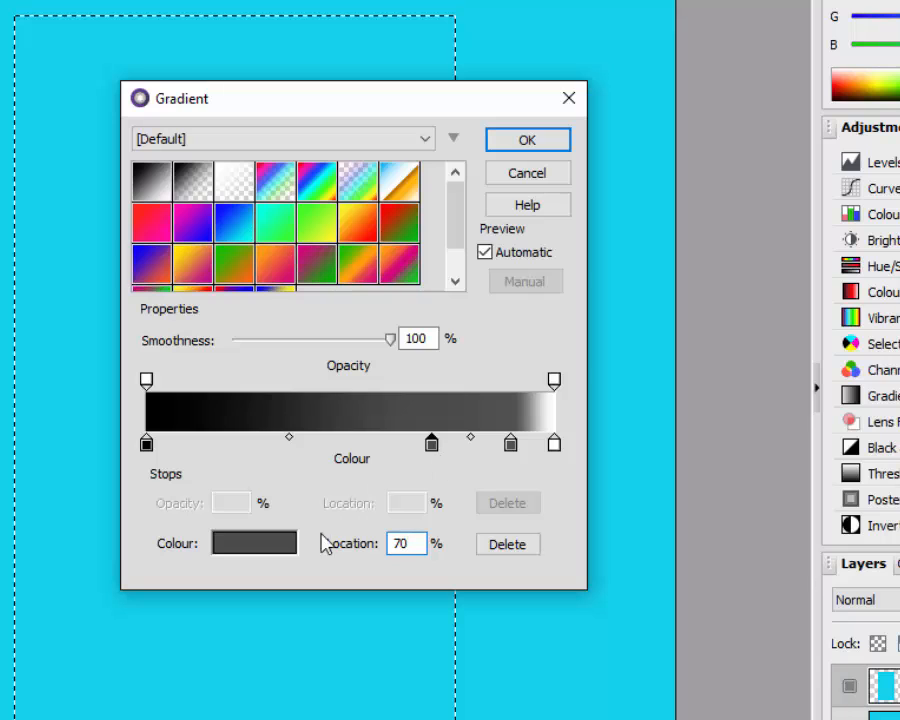
{"action": "left_click", "coordinate": [255, 554]}
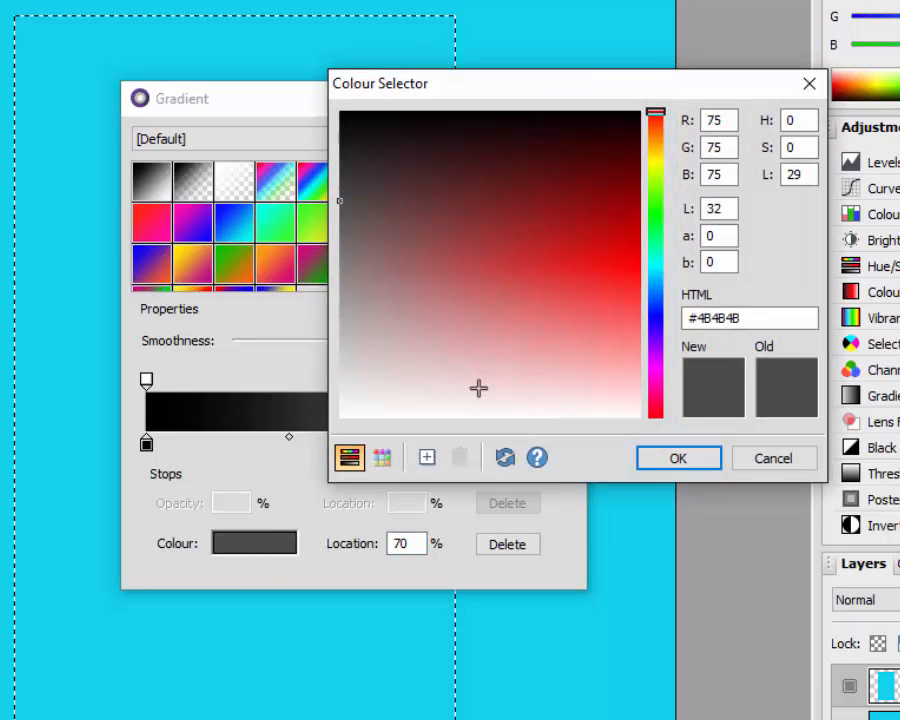
{"action": "double_click", "coordinate": [711, 119]}
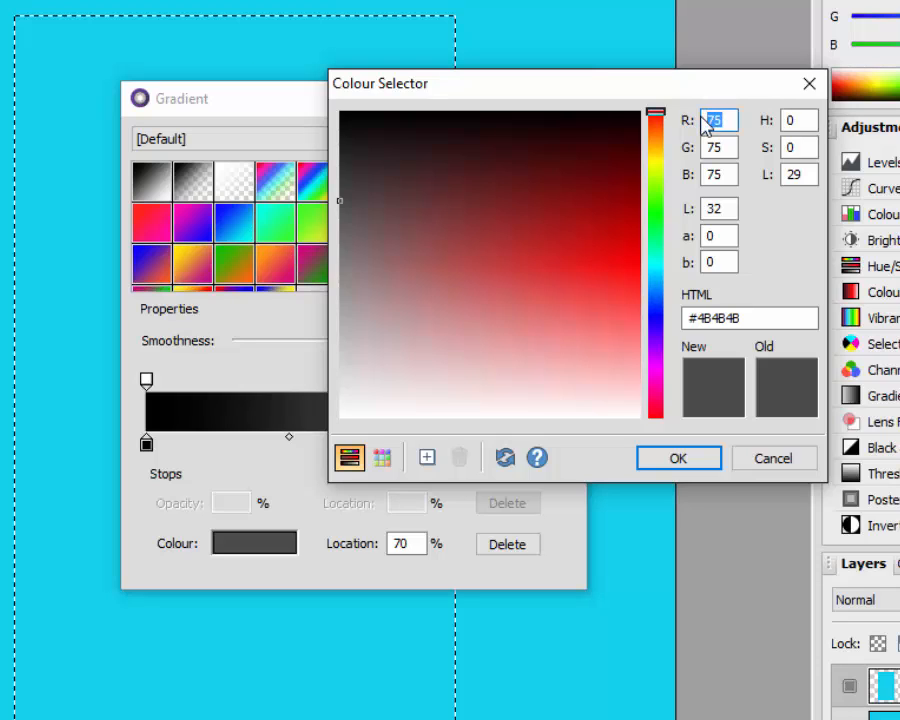
{"action": "type", "text": "185"}
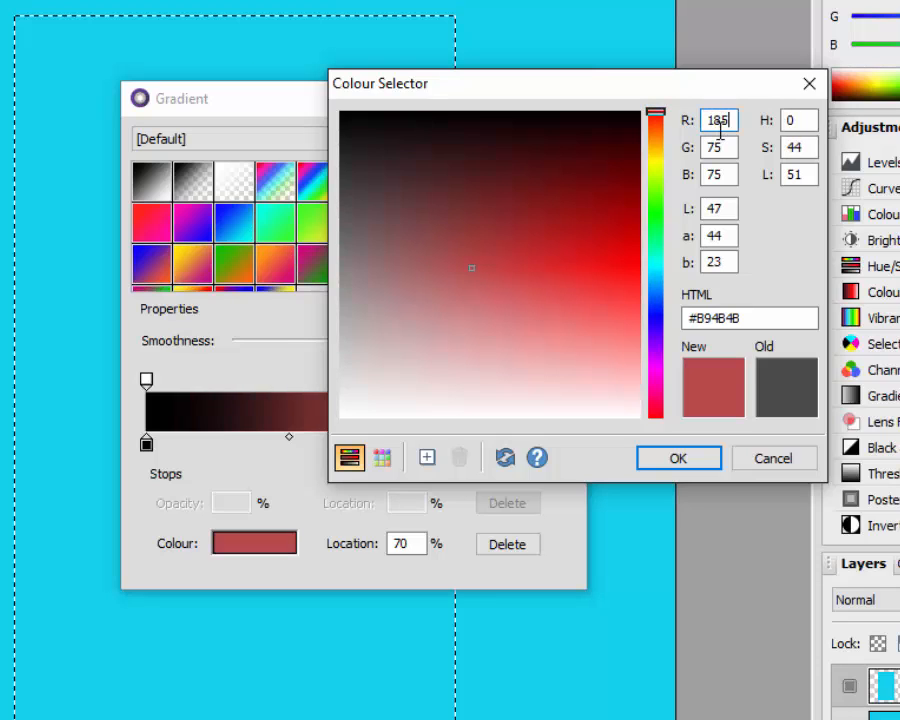
{"action": "double_click", "coordinate": [706, 147]}
{"action": "type", "text": "1"}
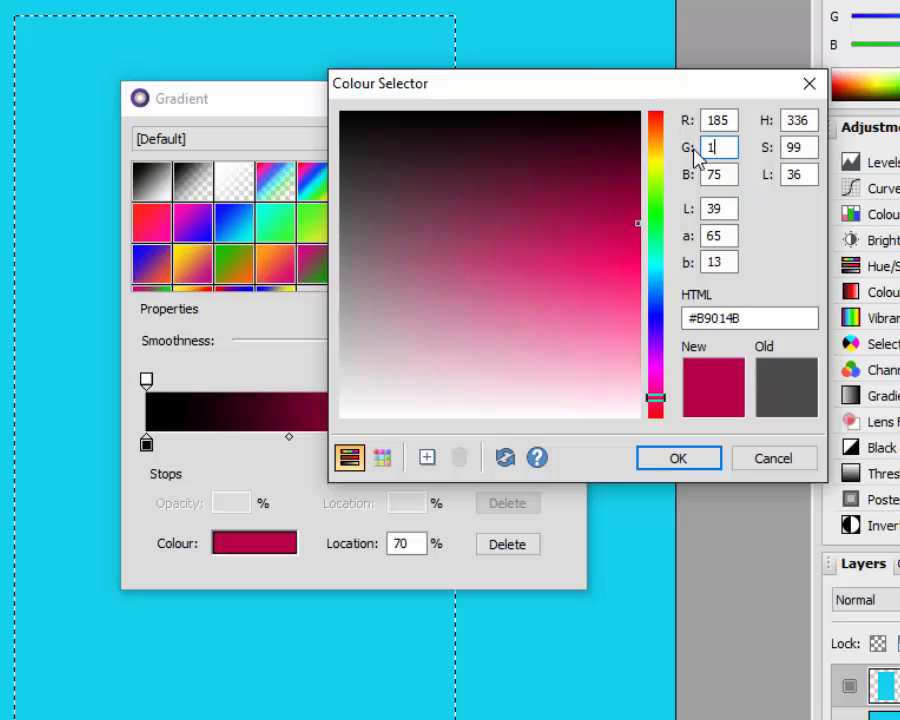
{"action": "type", "text": "85"}
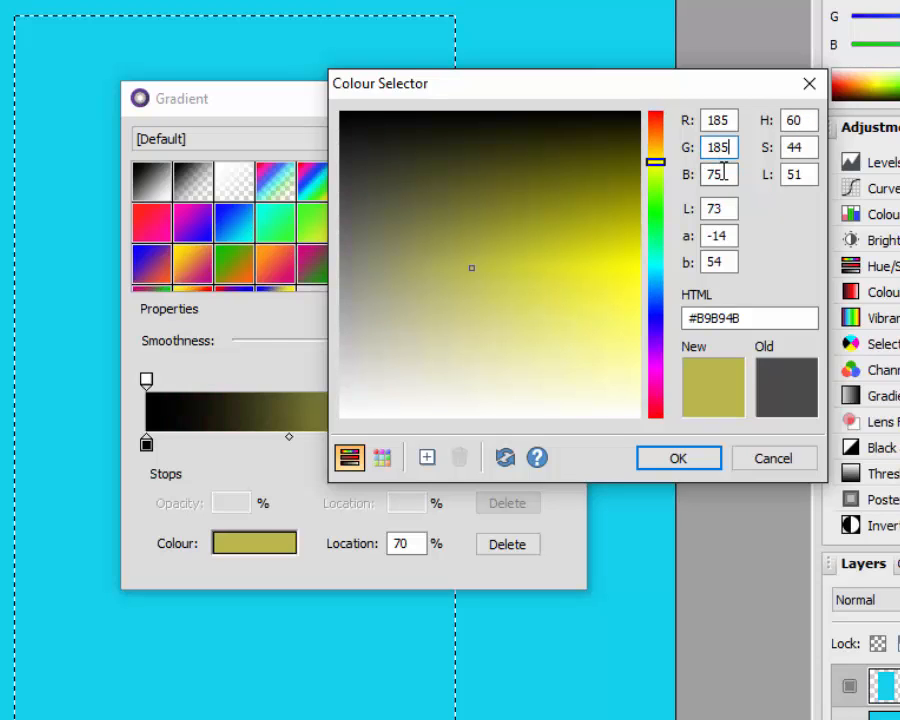
{"action": "double_click", "coordinate": [724, 174]}
{"action": "type", "text": "185"}
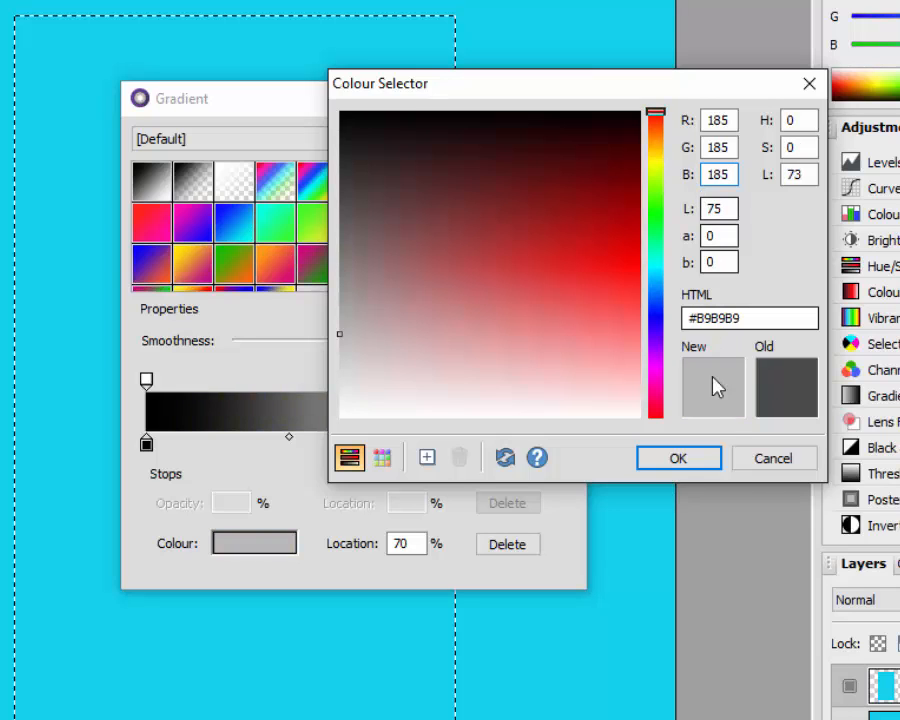
{"action": "left_click", "coordinate": [703, 465]}
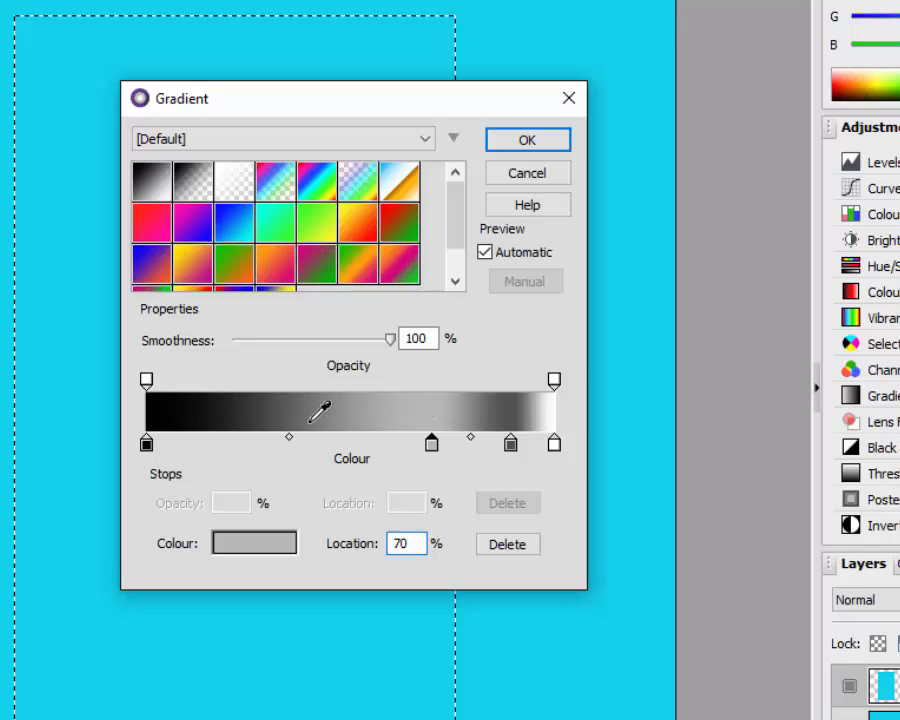
Add a mid-grey colour stop of RGB 128, 128, 128 to the gradient at location 20%
{"action": "left_click", "coordinate": [207, 445]}
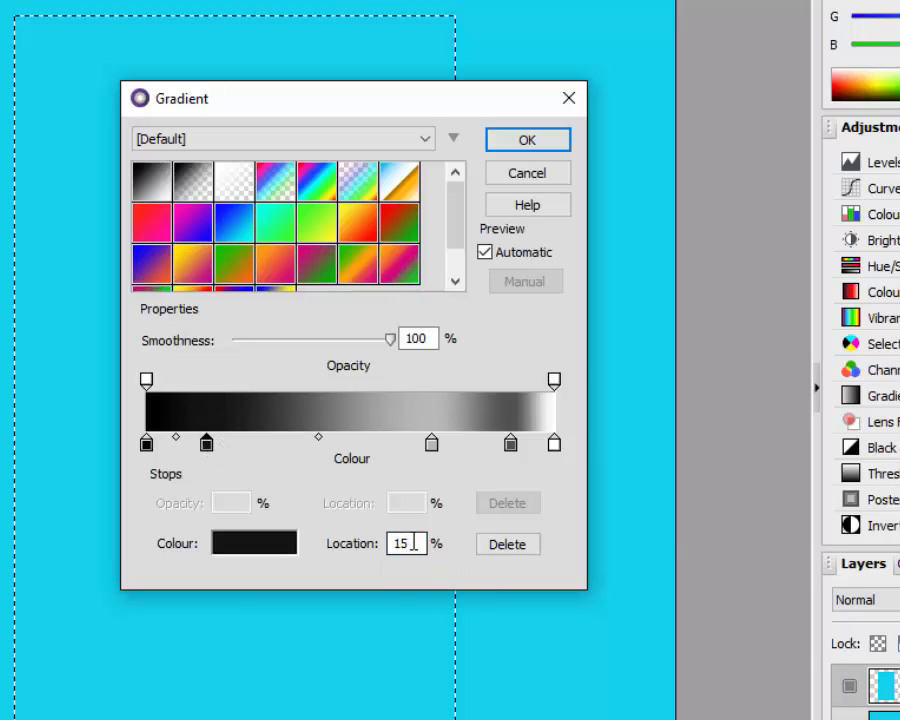
{"action": "left_click_drag", "start_coordinate": [411, 543], "coordinate": [388, 544]}
{"action": "type", "text": "20"}
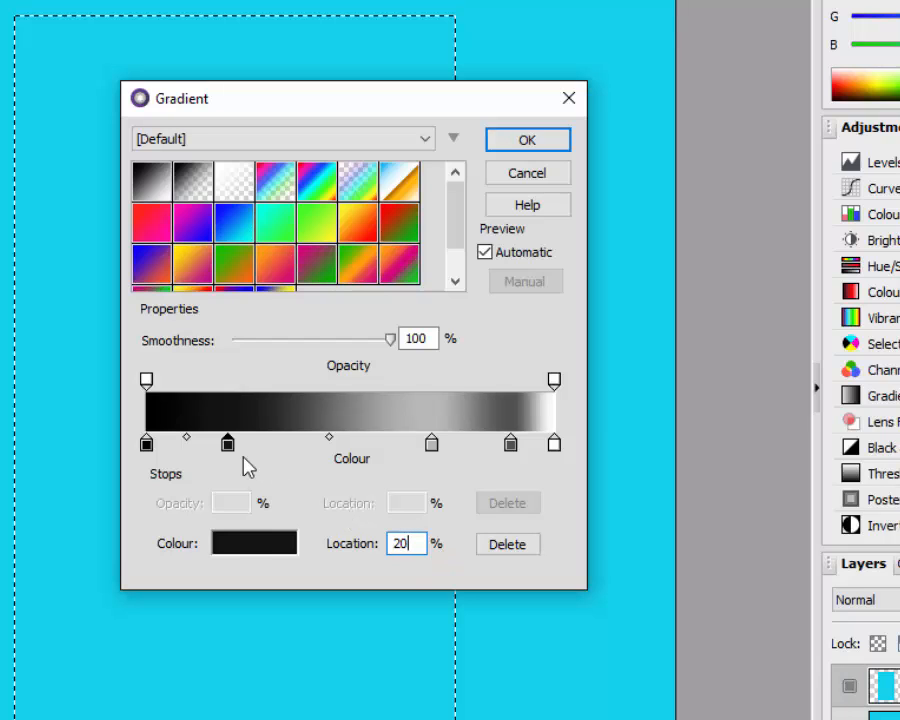
{"action": "left_click", "coordinate": [255, 548]}
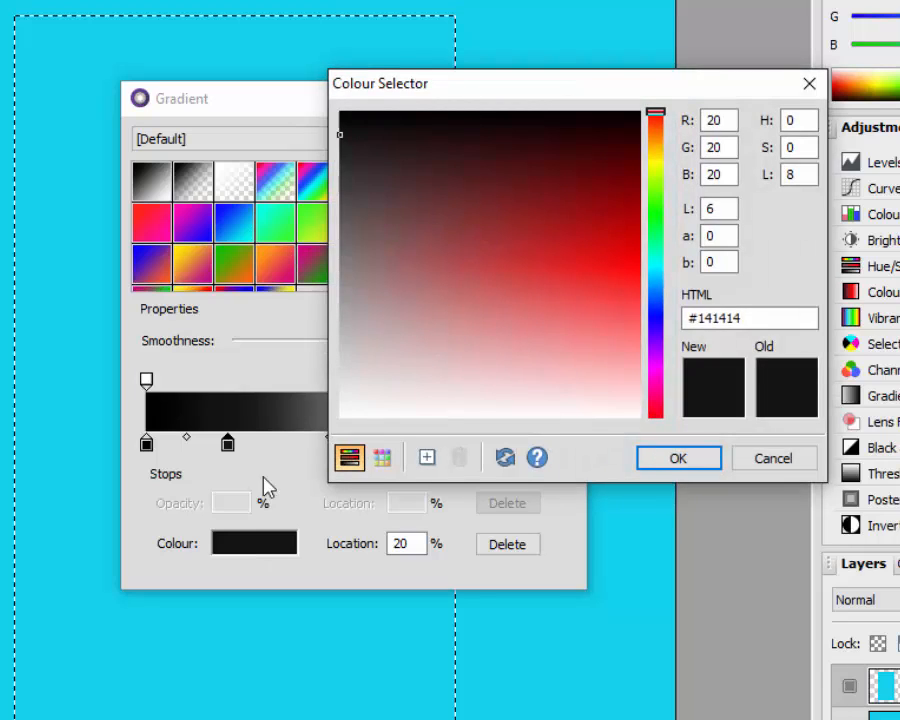
{"action": "left_click_drag", "start_coordinate": [727, 115], "coordinate": [701, 117]}
{"action": "type", "text": "128"}
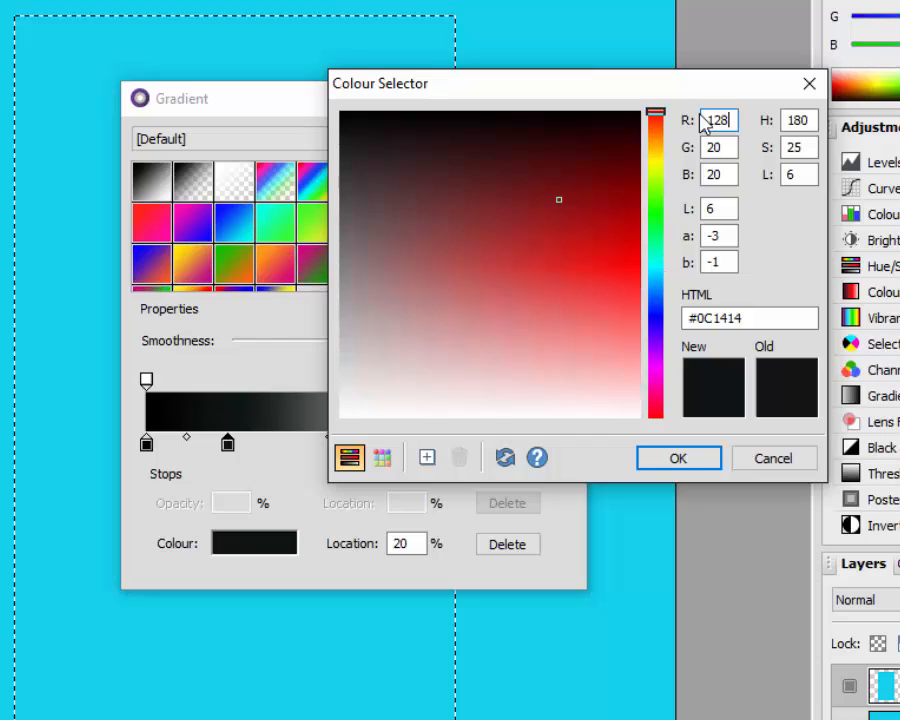
{"action": "left_click_drag", "start_coordinate": [727, 145], "coordinate": [684, 175]}
{"action": "type", "text": "128128"}
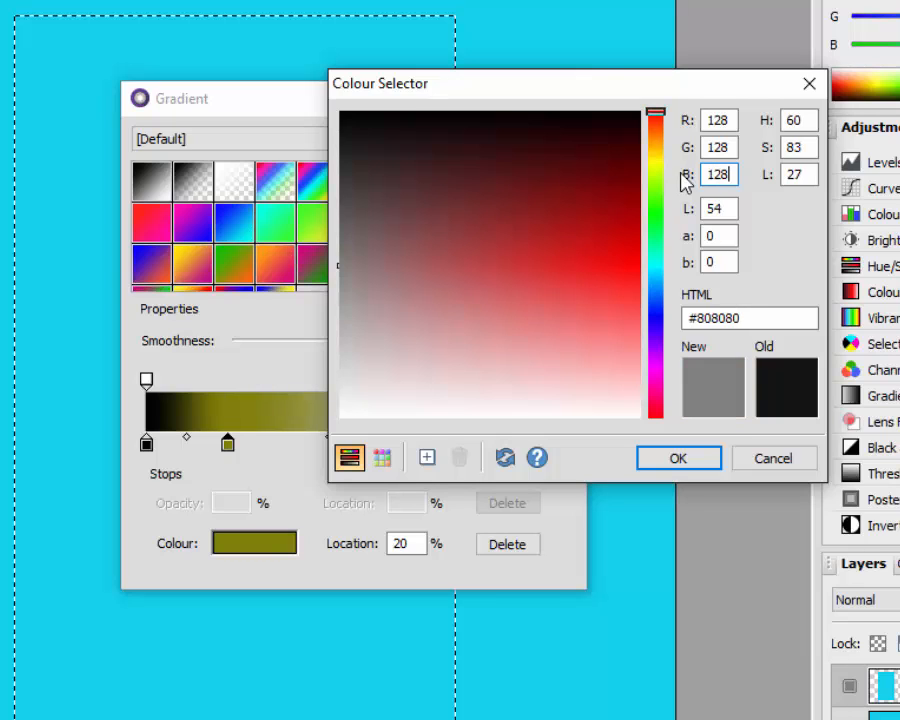
{"action": "left_click", "coordinate": [698, 466]}
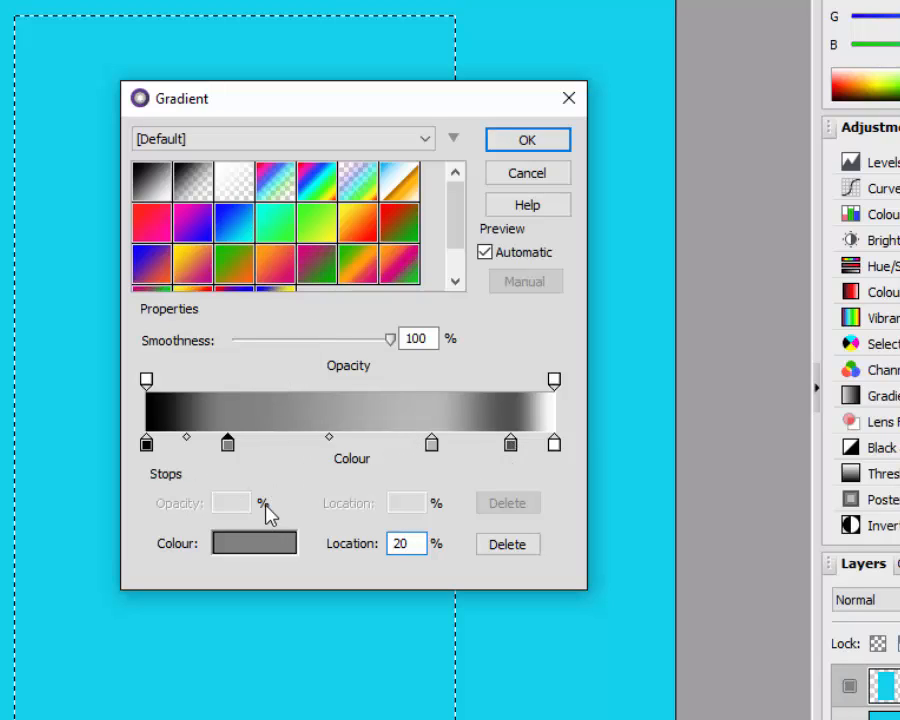
Add the custom grey gradient to the [Default] category and fill the selected rectangle with it horizontally from its left edge to its right
{"action": "left_click", "coordinate": [454, 140]}
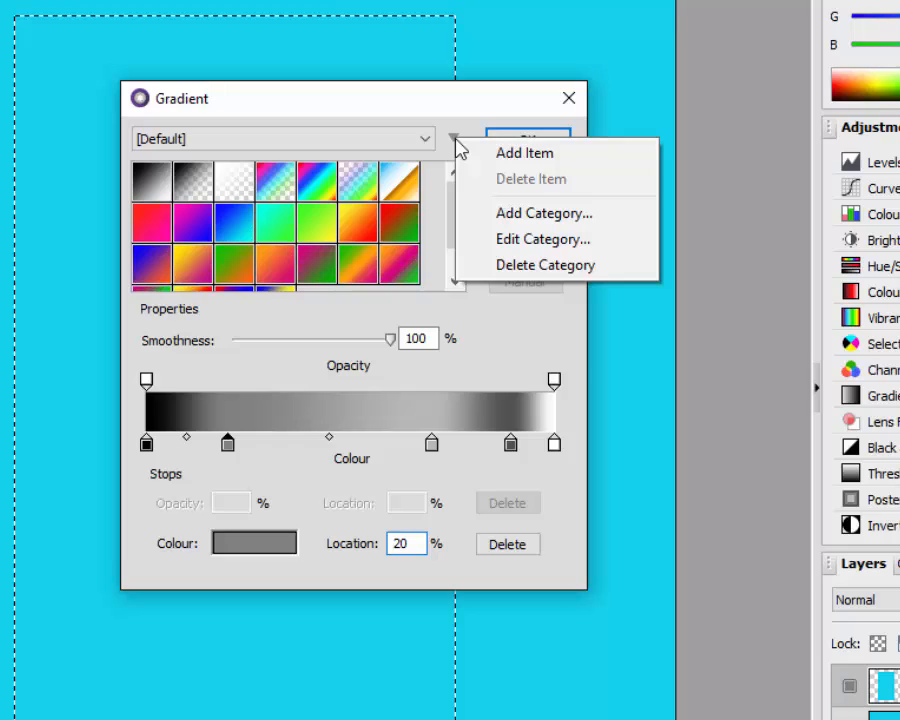
{"action": "left_click", "coordinate": [520, 163]}
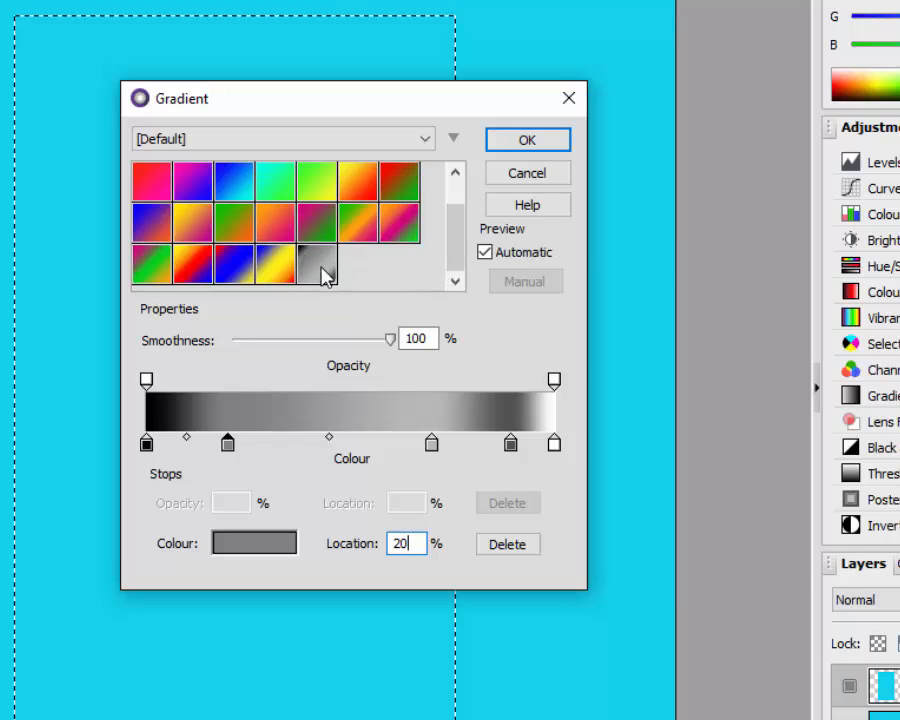
{"action": "left_click_drag", "start_coordinate": [458, 243], "coordinate": [460, 217]}
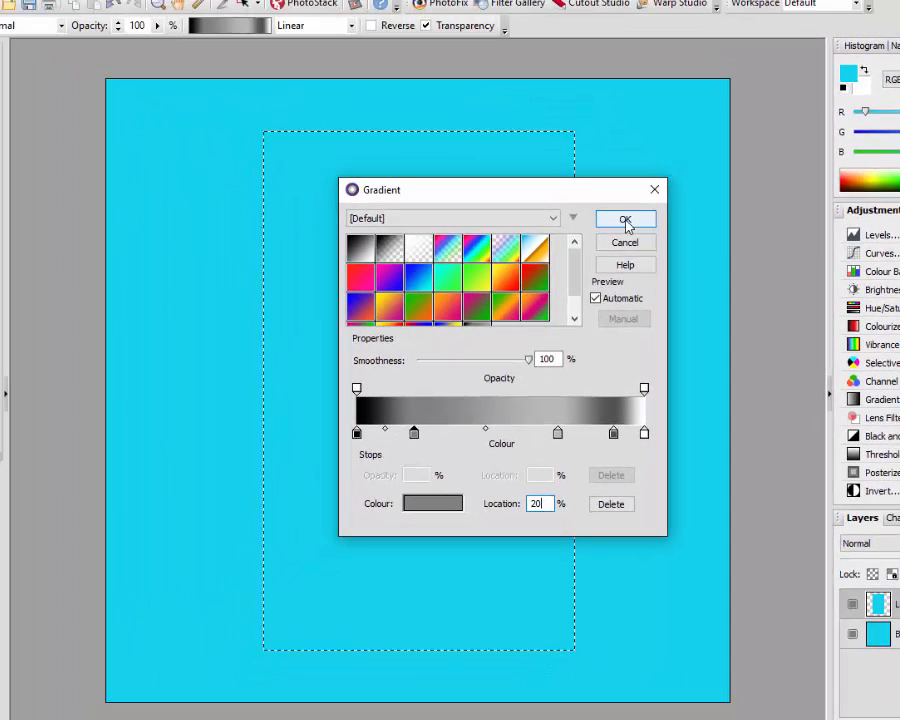
{"action": "left_click", "coordinate": [625, 221]}
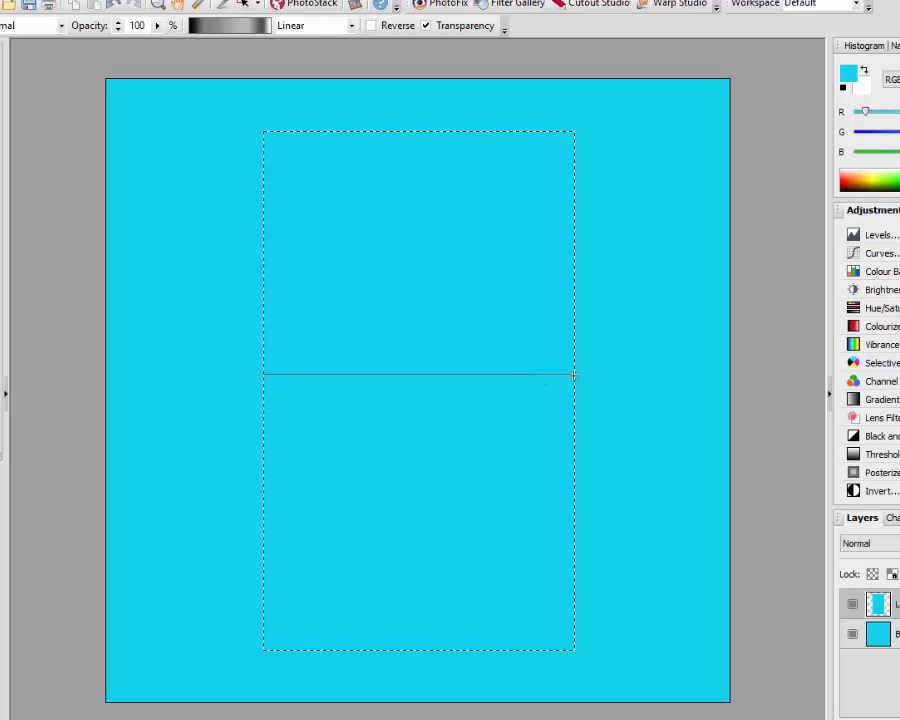
{"action": "left_click_drag", "start_coordinate": [577, 375], "coordinate": [577, 374]}
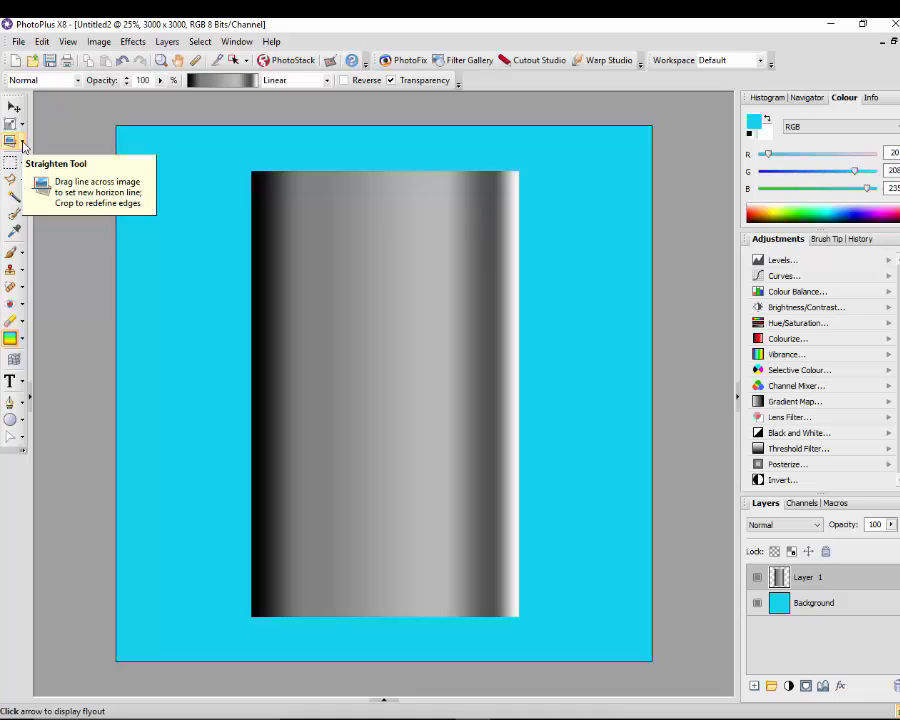
{"action": "left_click", "coordinate": [22, 145]}
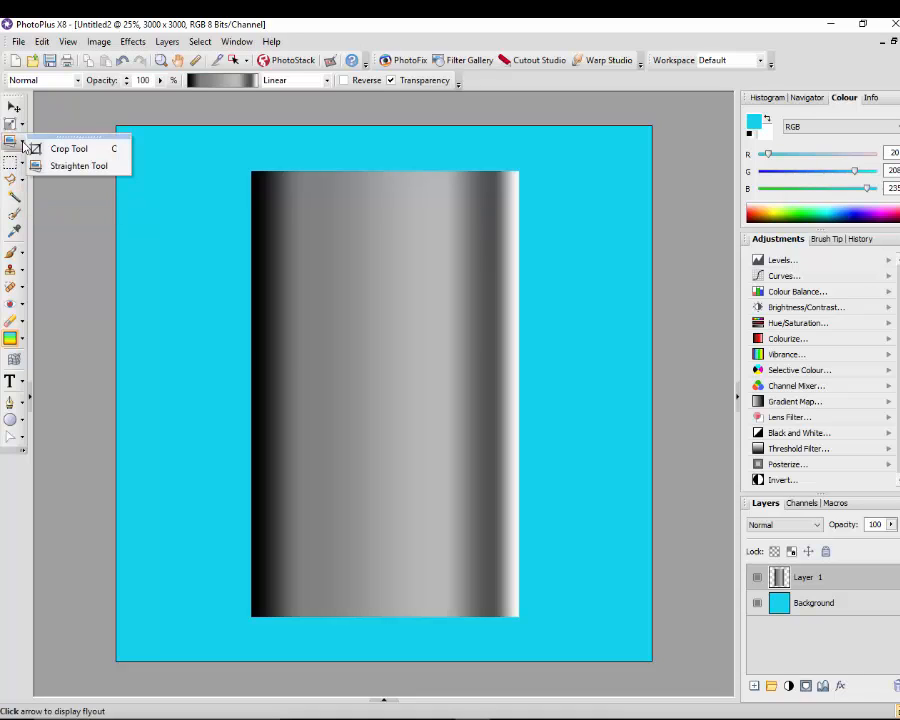
{"action": "left_click", "coordinate": [22, 125]}
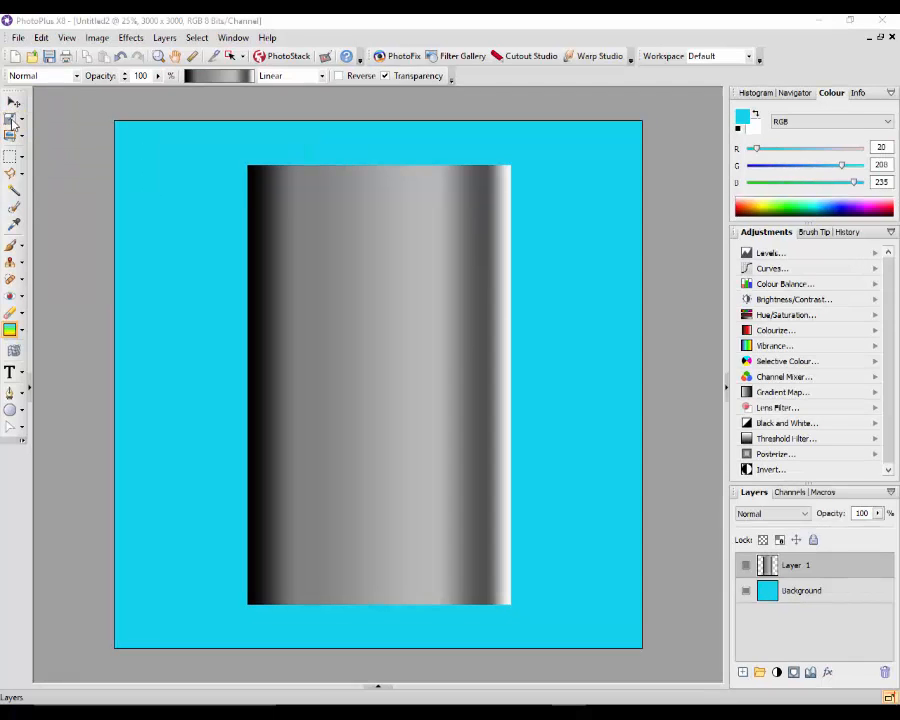
Deform the shaded cylinder by moving both lower corners inward so it tapers evenly towards its base like a metal cup
{"action": "left_click", "coordinate": [12, 121]}
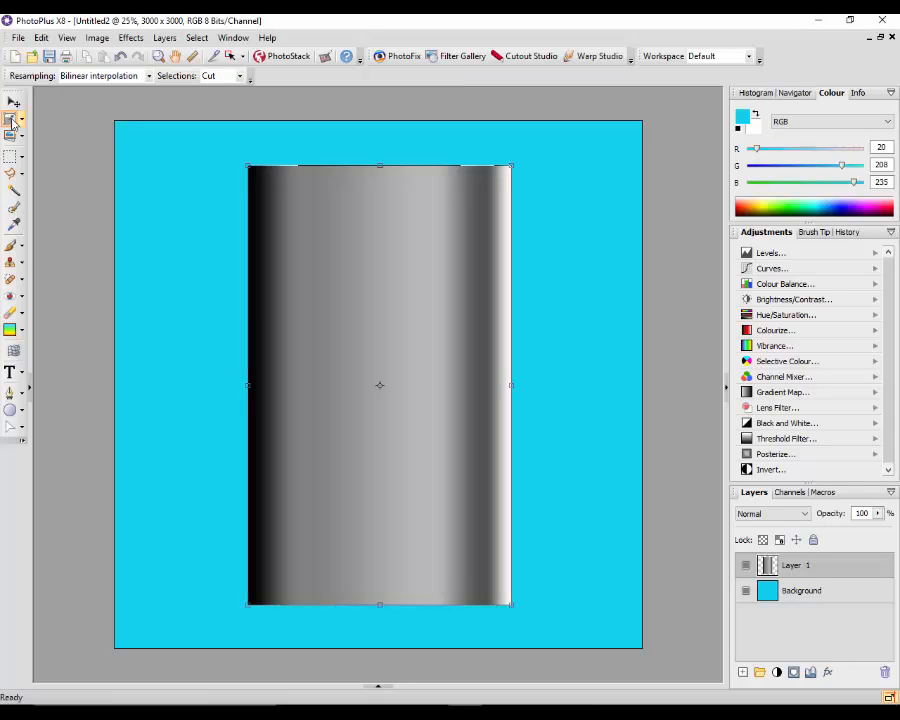
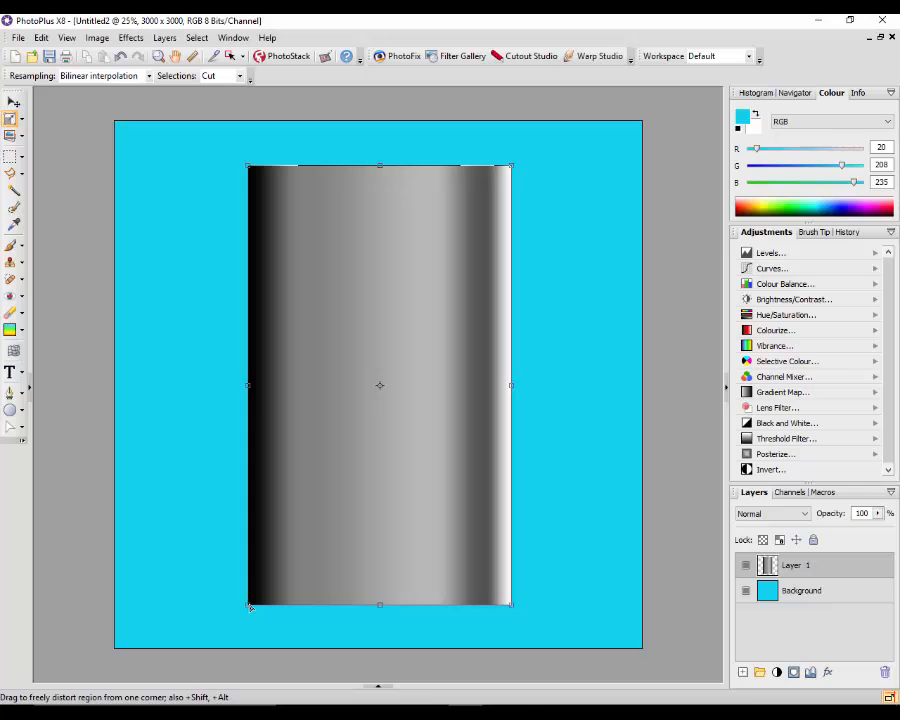
{"action": "left_click_drag", "start_coordinate": [250, 606], "coordinate": [277, 606]}
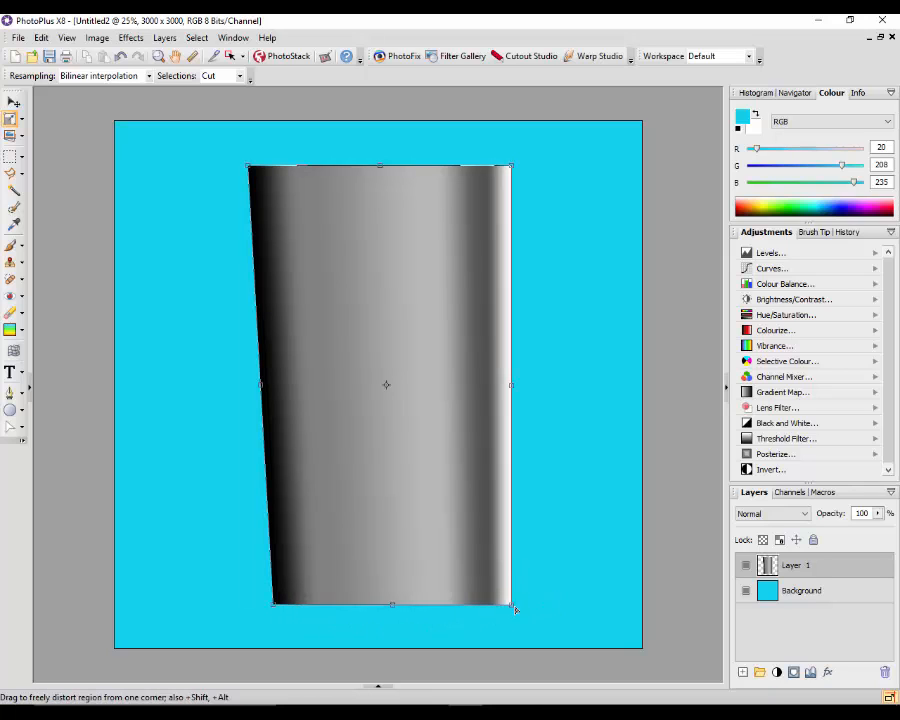
{"action": "left_click_drag", "start_coordinate": [511, 606], "coordinate": [474, 601]}
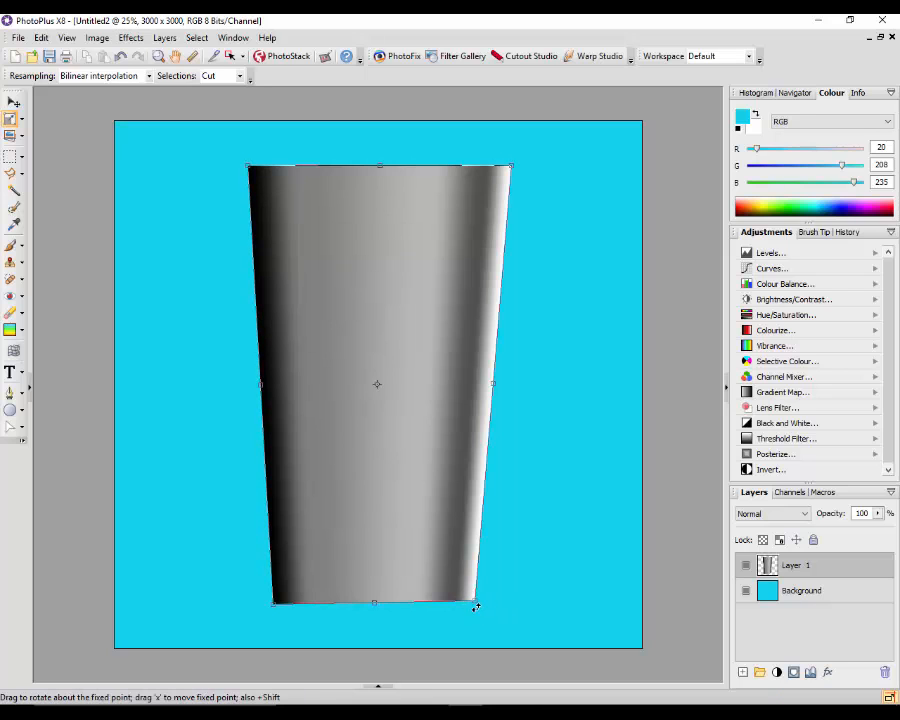
{"action": "left_click_drag", "start_coordinate": [477, 604], "coordinate": [487, 607]}
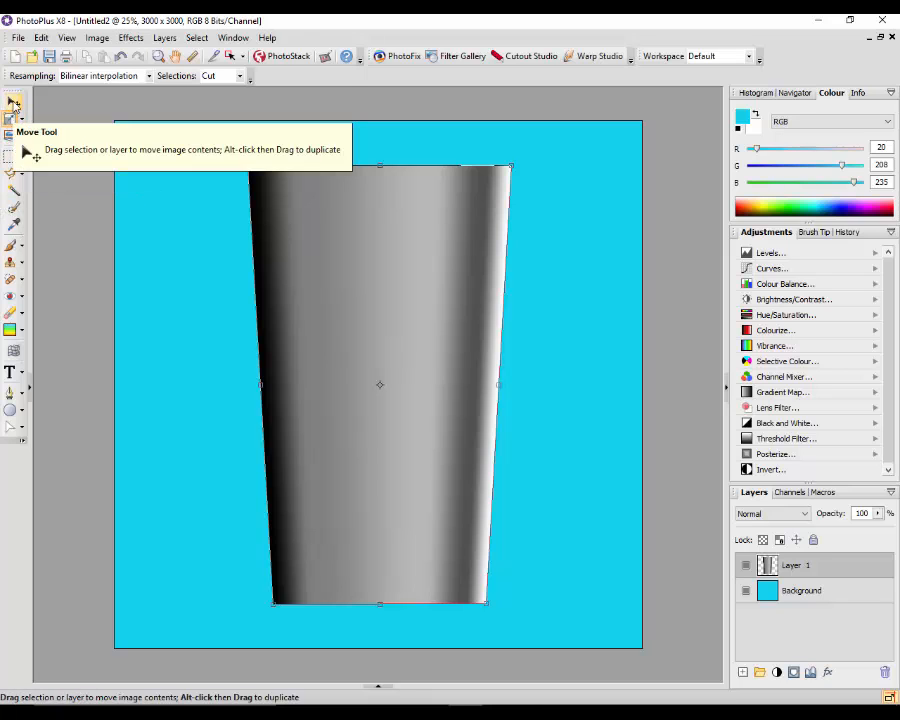
{"action": "left_click", "coordinate": [230, 56]}
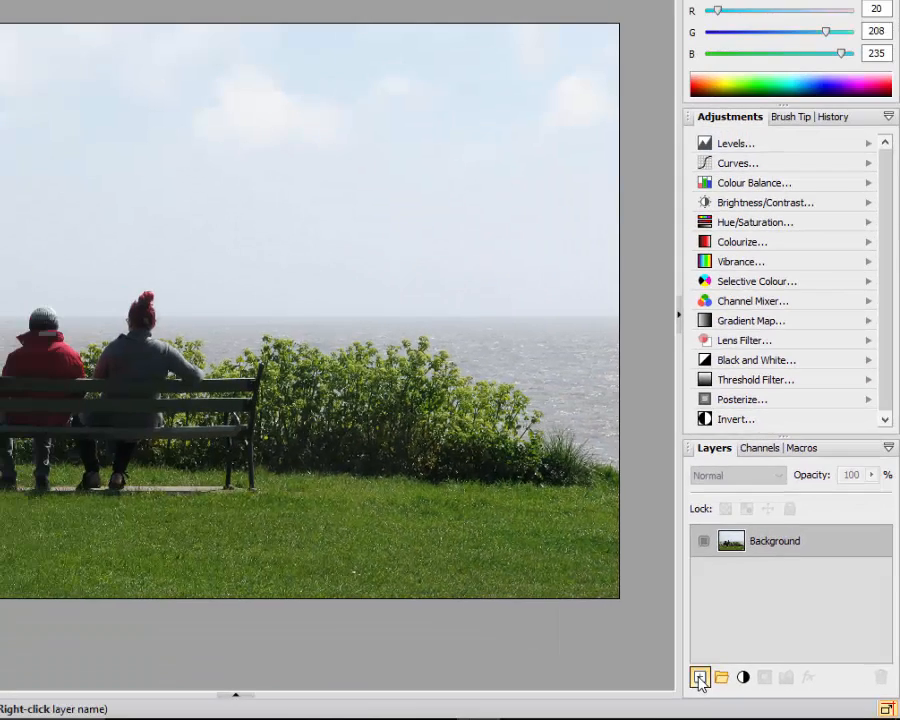
Add a new empty layer above the background of seated-couple.jpg
{"action": "left_click", "coordinate": [699, 679]}
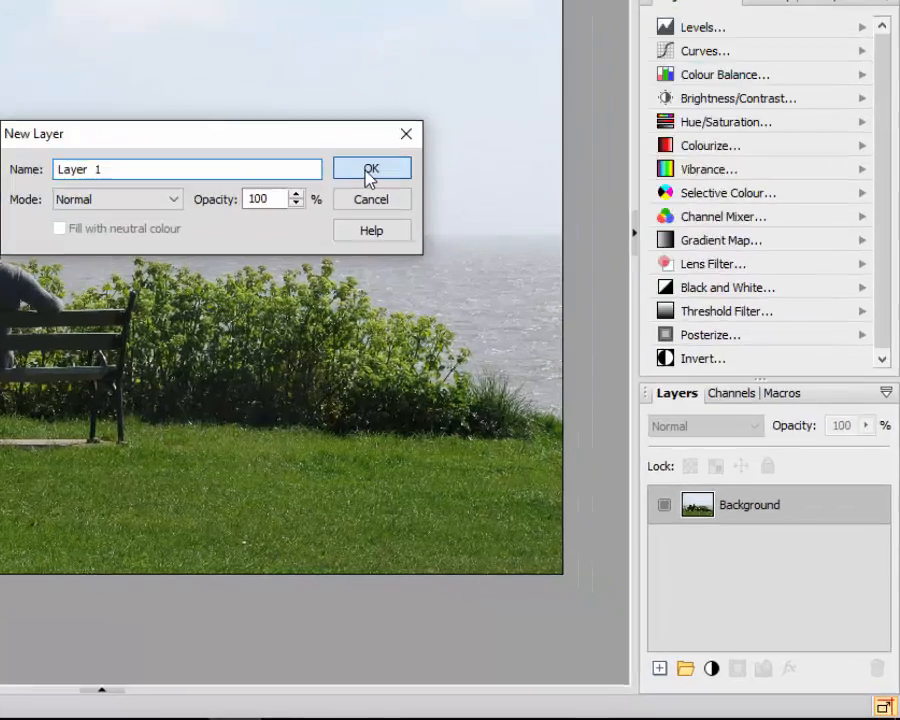
{"action": "left_click", "coordinate": [455, 268]}
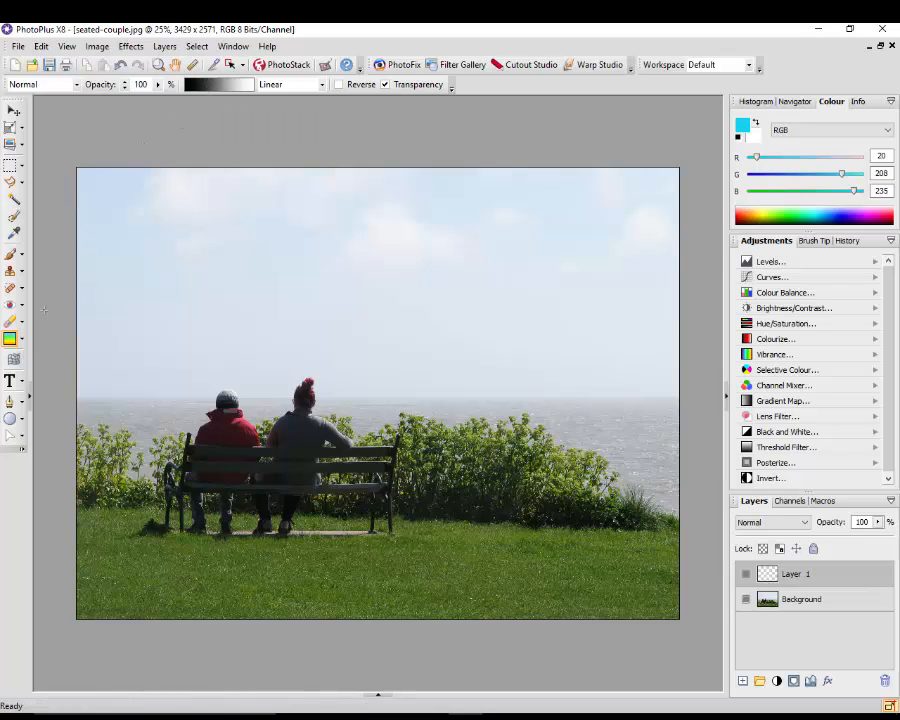
Fill the new layer with the [Default] black-to-white linear gradient, running vertically from the photo's top edge to its bottom edge
{"action": "left_click", "coordinate": [232, 88]}
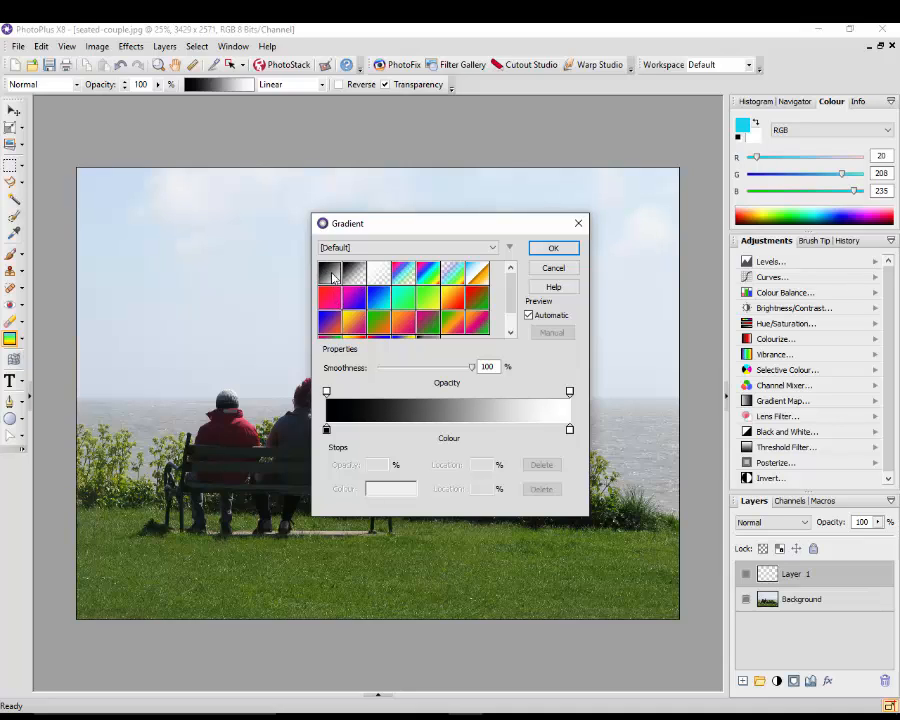
{"action": "left_click", "coordinate": [559, 250]}
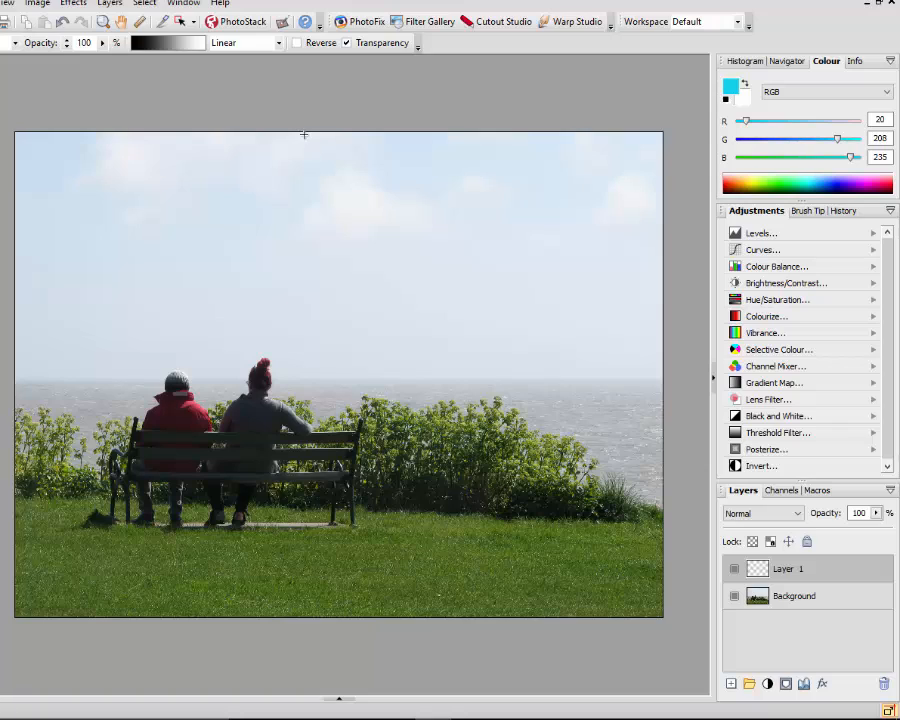
{"action": "left_click_drag", "start_coordinate": [304, 131], "coordinate": [311, 614]}
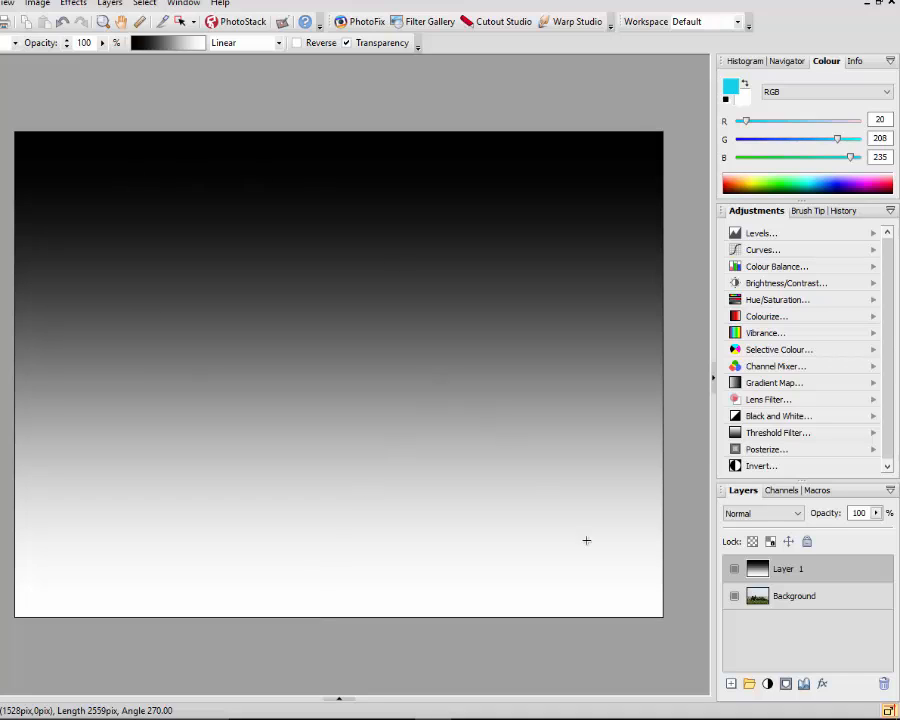
Set the gradient layer's blend mode to Overlay, and switch its visibility off and on to compare the photo
{"action": "left_click", "coordinate": [800, 515]}
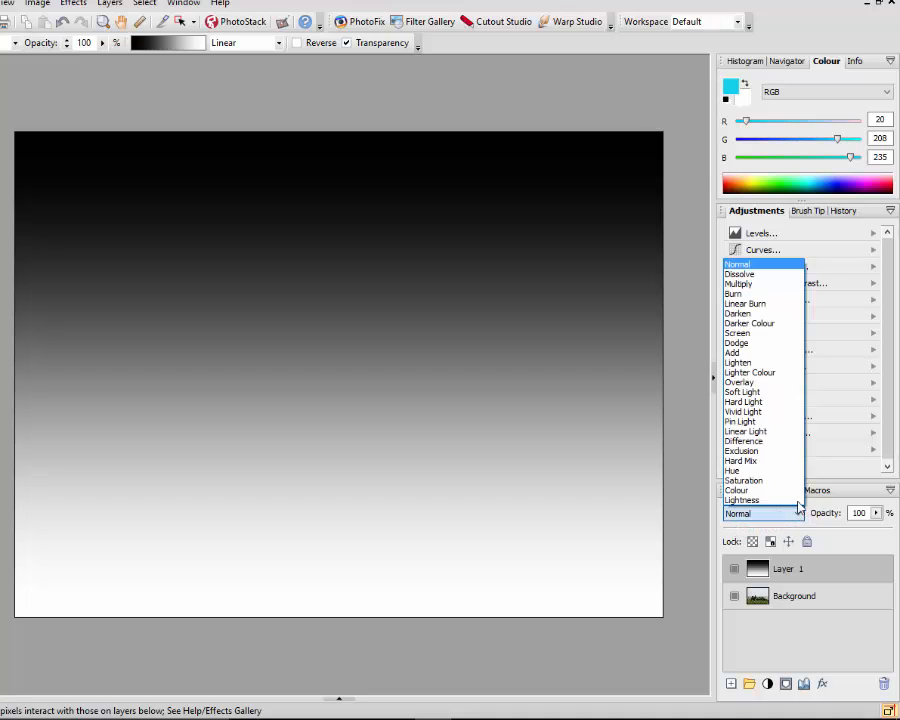
{"action": "left_click", "coordinate": [748, 383]}
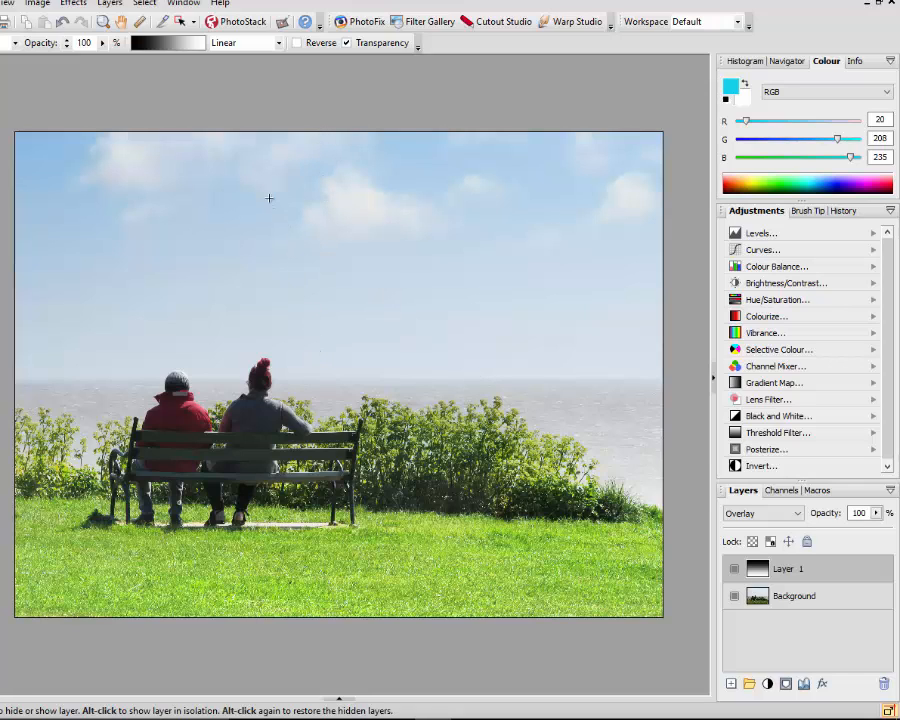
{"action": "left_click", "coordinate": [735, 570]}
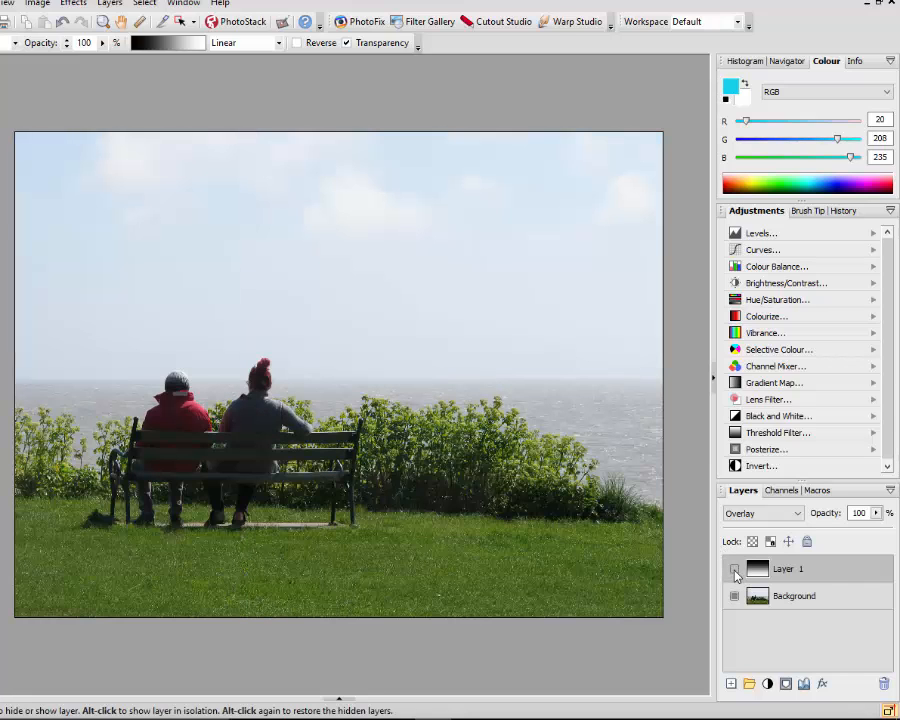
{"action": "left_click", "coordinate": [735, 570]}
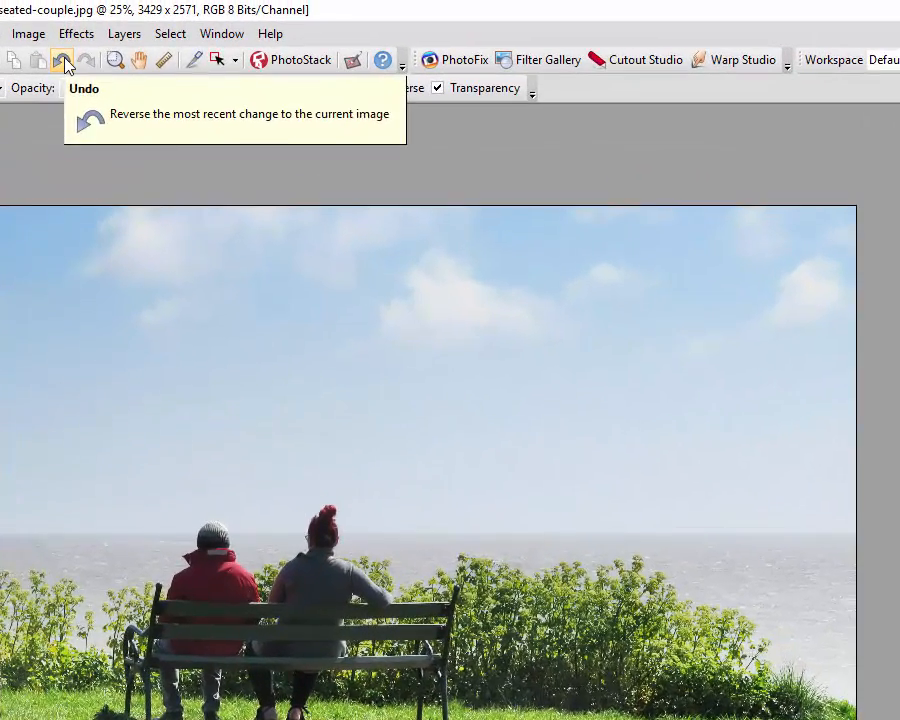
Undo the Overlay blend mode change and the black-to-white gradient fill on Layer 1
{"action": "left_click", "coordinate": [63, 49]}
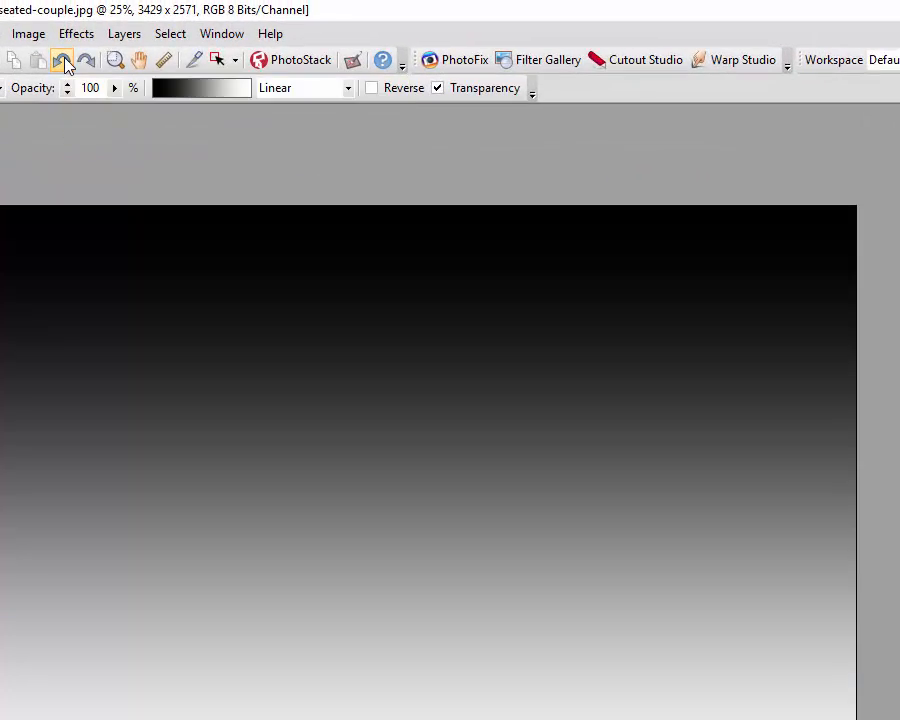
{"action": "left_click", "coordinate": [63, 60]}
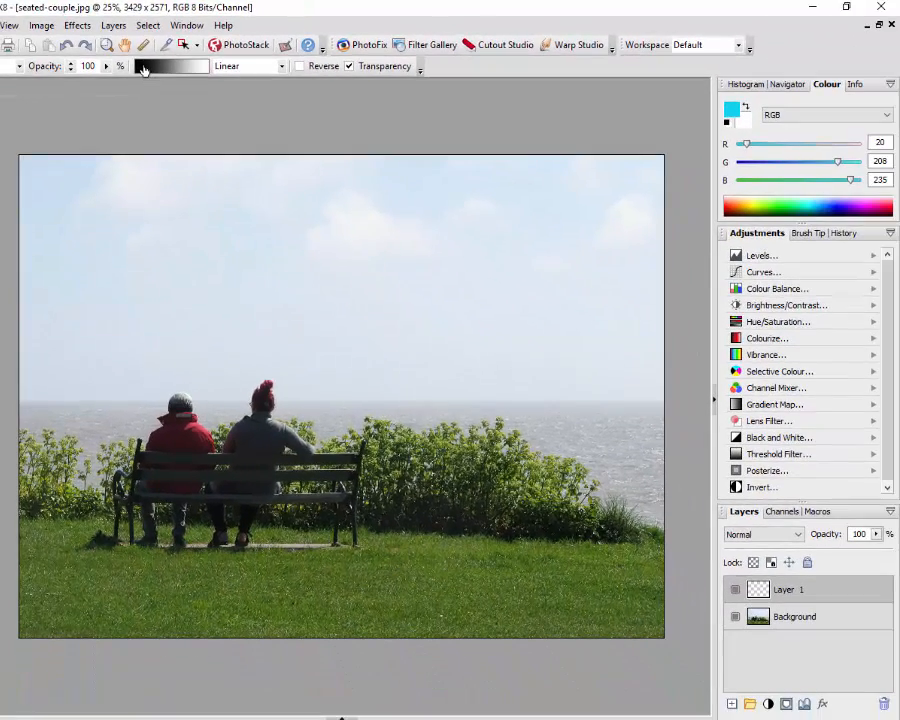
Fill the empty layer with the [Default] black-to-transparent linear gradient, running vertically from the top of the photo to its bottom
{"action": "left_click", "coordinate": [162, 88]}
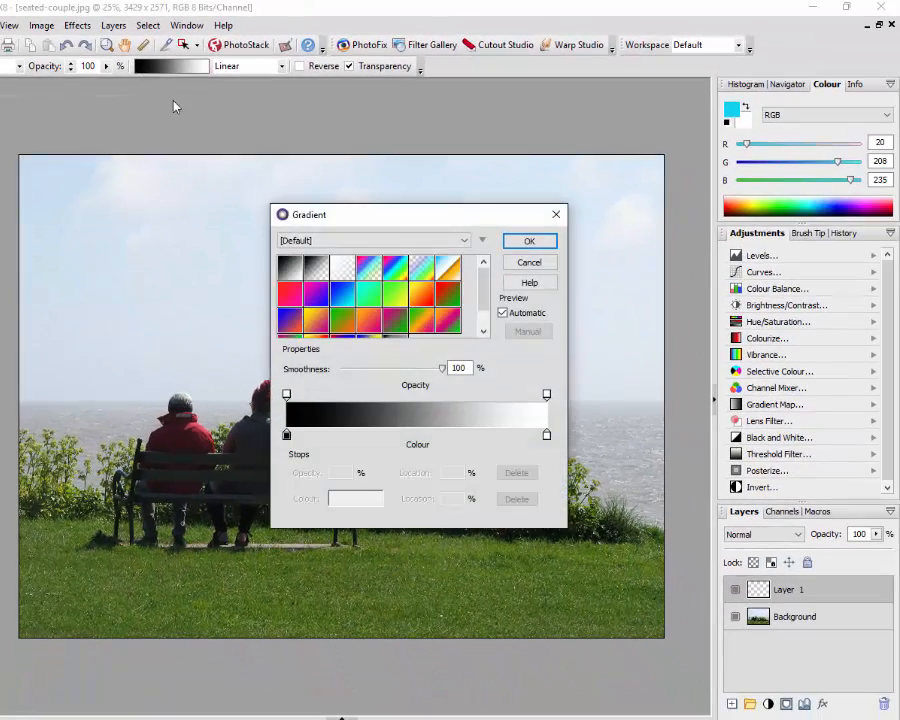
{"action": "left_click", "coordinate": [322, 270]}
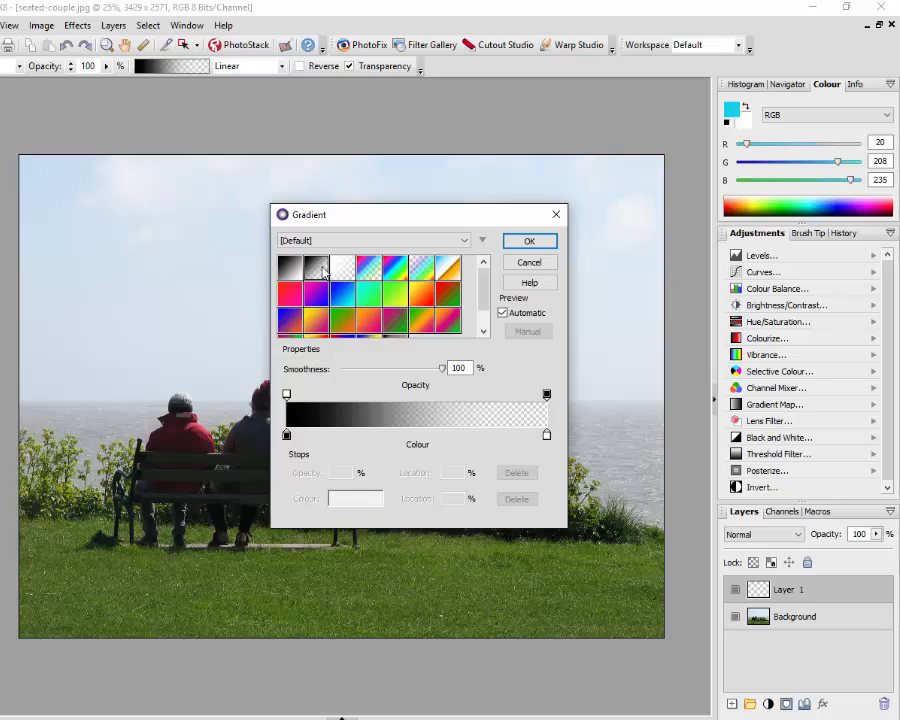
{"action": "left_click", "coordinate": [530, 242]}
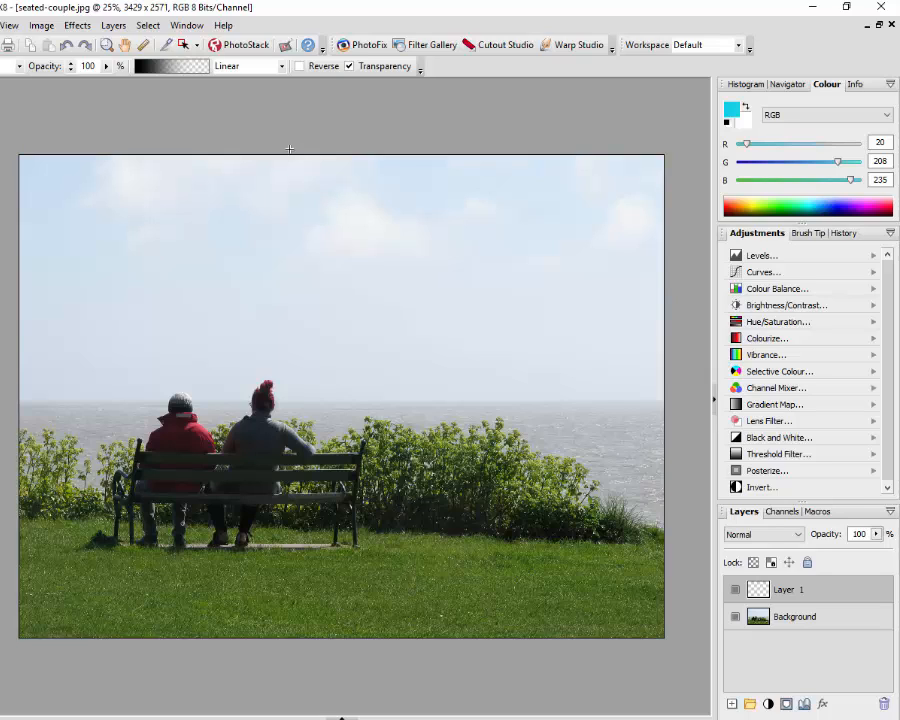
{"action": "left_click_drag", "start_coordinate": [310, 155], "coordinate": [314, 633]}
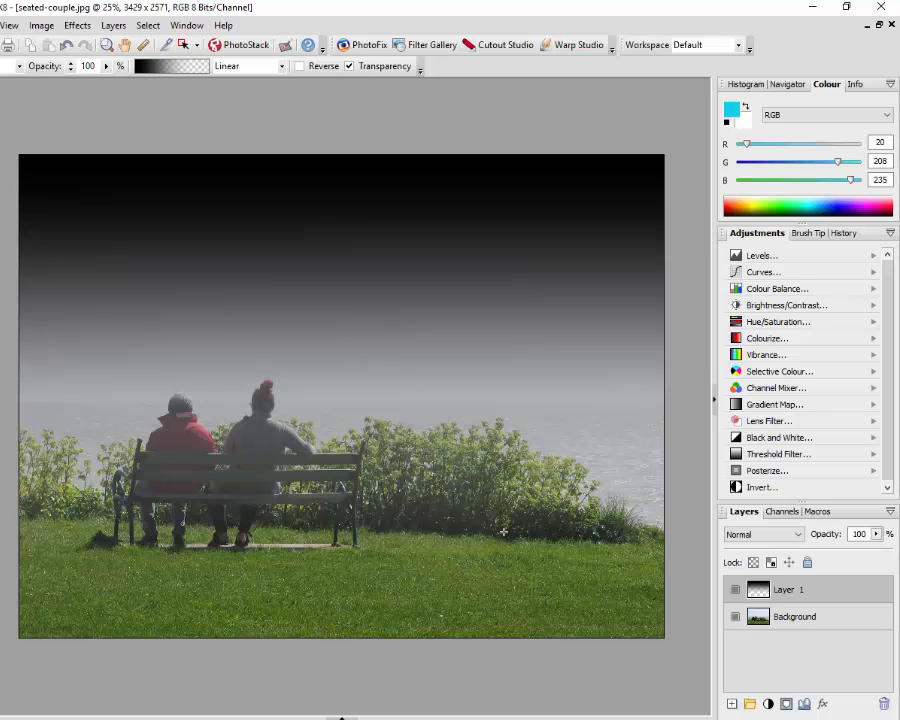
Blend the black-to-transparent gradient layer in Overlay mode, hiding and showing the layer once to check the effect on the sky
{"action": "left_click", "coordinate": [803, 540]}
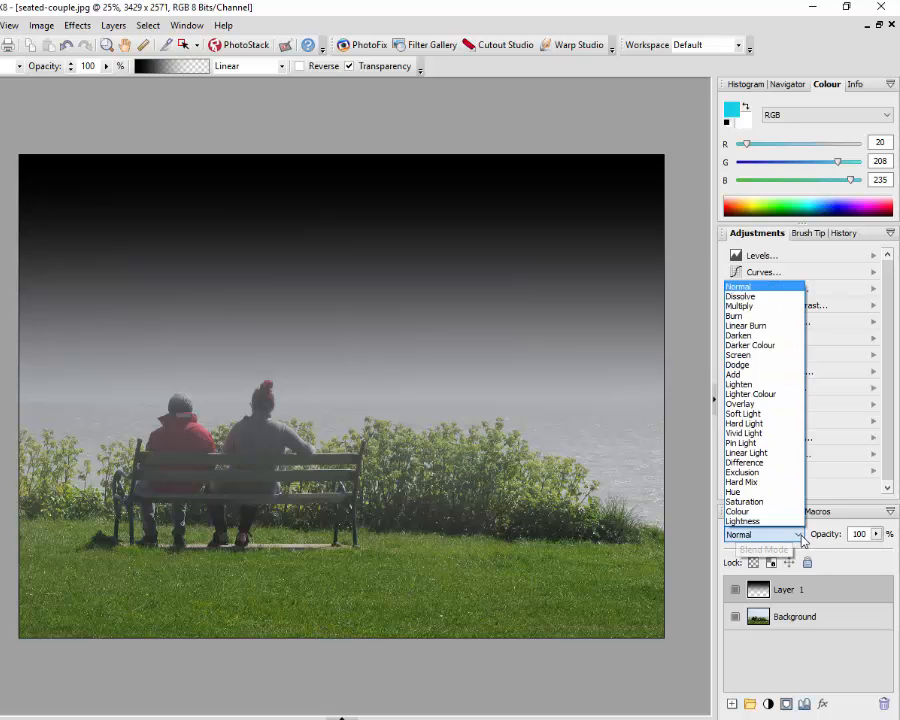
{"action": "left_click", "coordinate": [742, 404]}
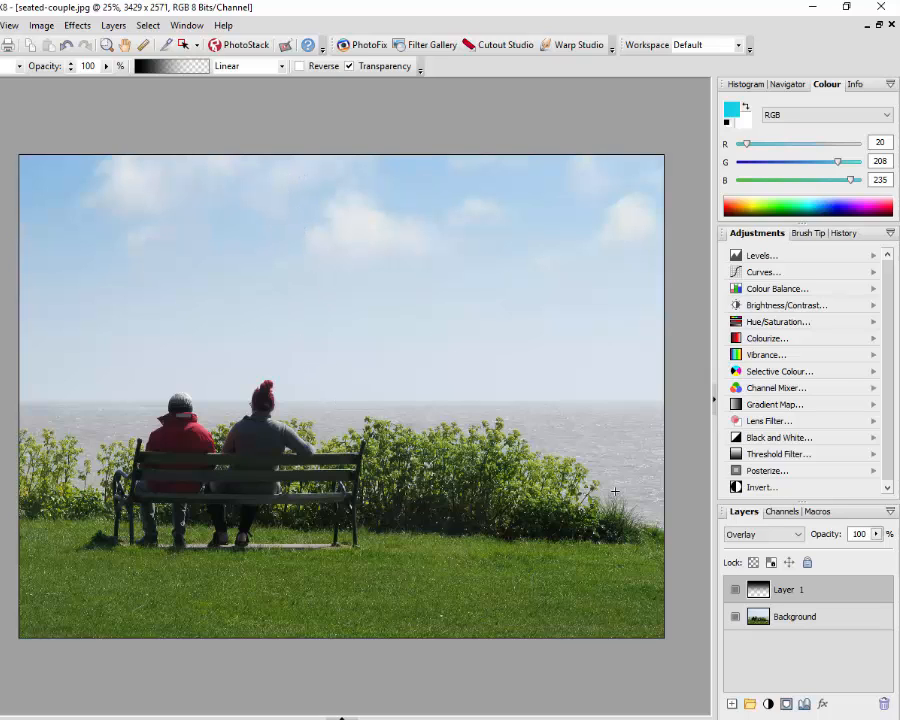
{"action": "left_click", "coordinate": [737, 591]}
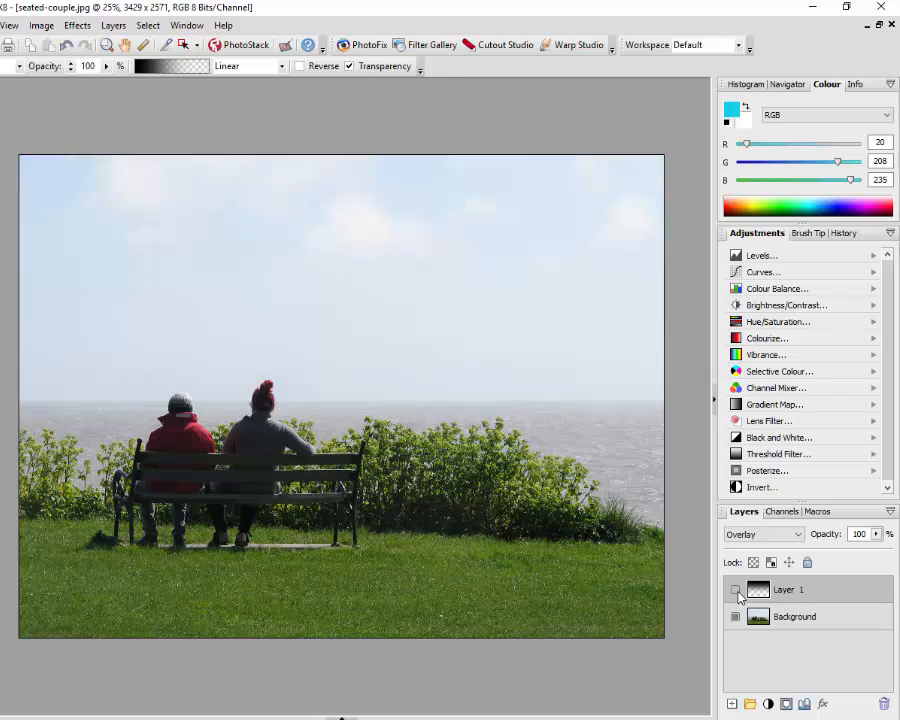
{"action": "left_click", "coordinate": [737, 591]}
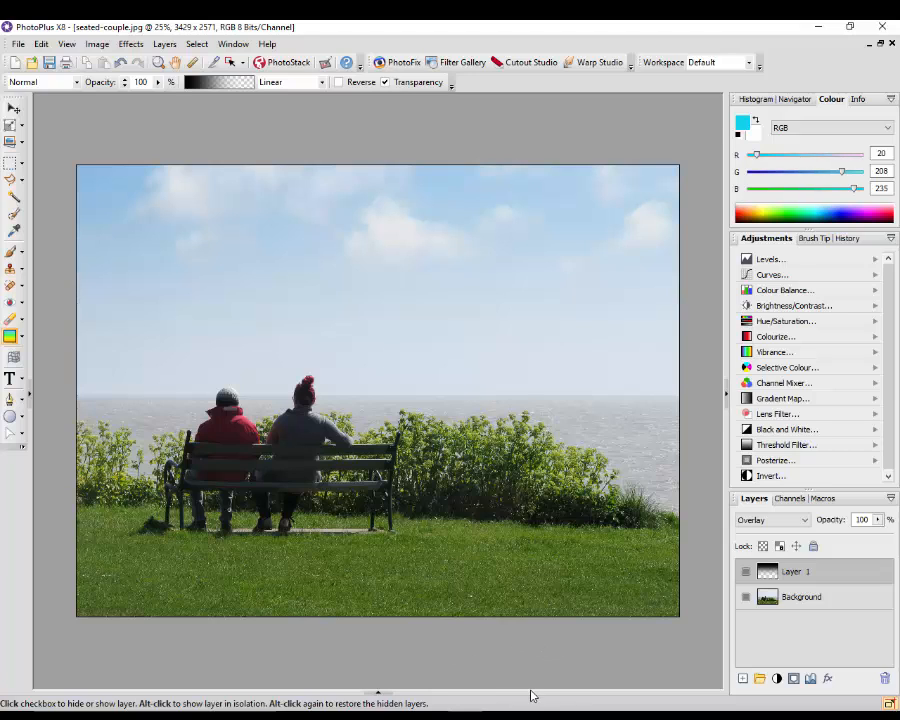
Switch to IMG_5637.JPG and add a Curves adjustment that brightens the midtones, with a curve point at input 87, output 153
{"action": "left_click", "coordinate": [378, 691]}
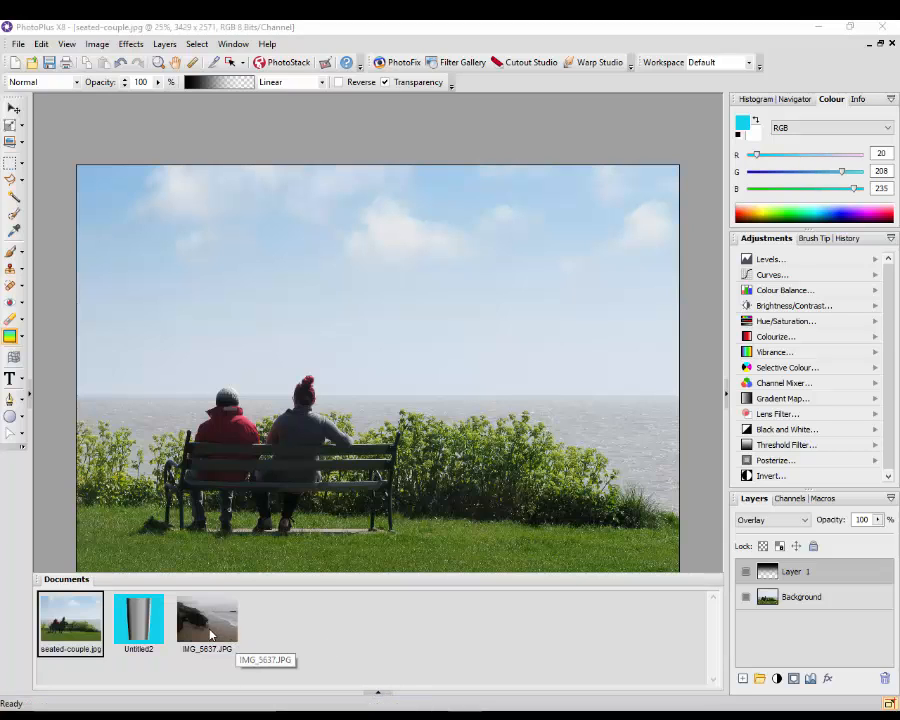
{"action": "left_click", "coordinate": [209, 634]}
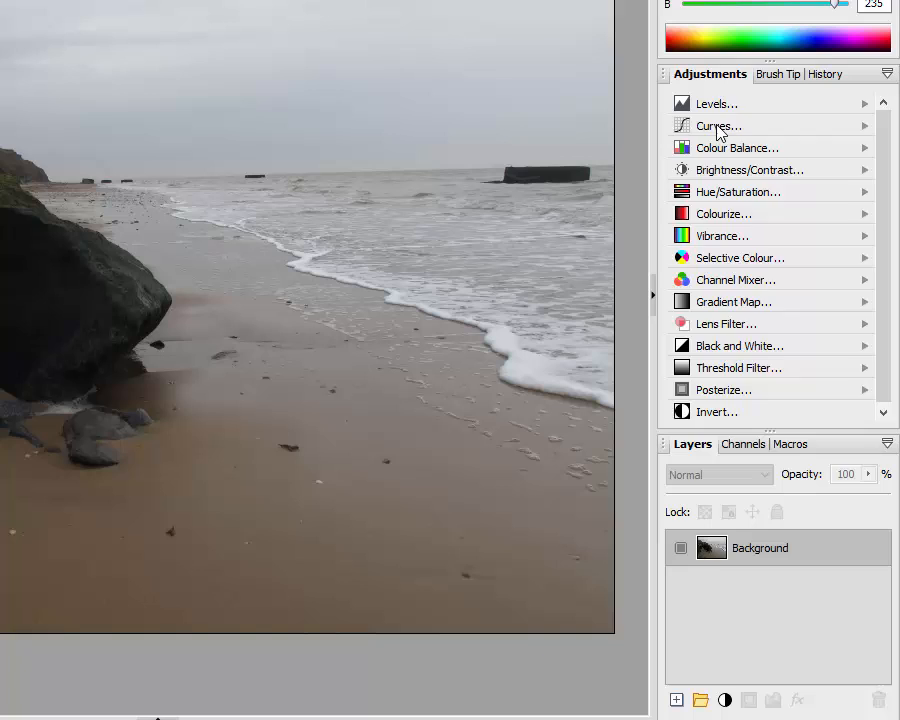
{"action": "left_click", "coordinate": [772, 275]}
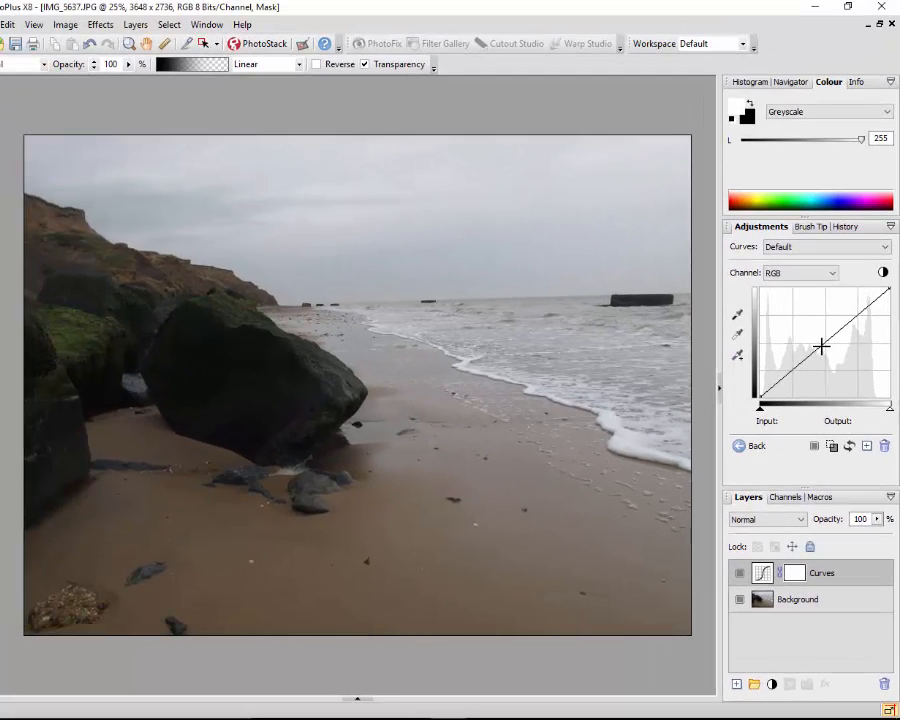
{"action": "left_click_drag", "start_coordinate": [820, 346], "coordinate": [804, 330]}
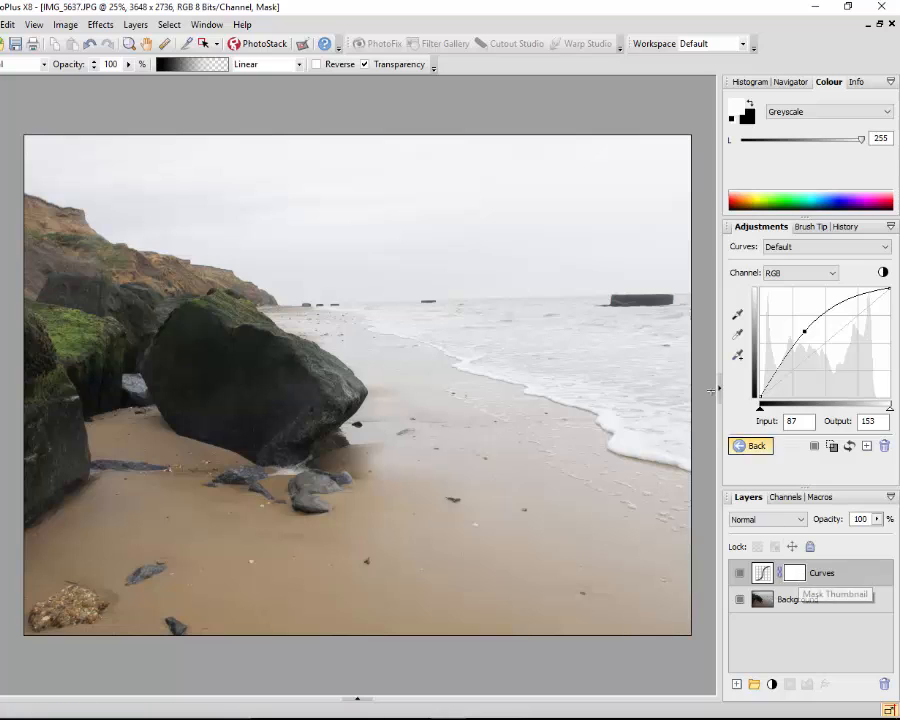
Fill the Curves layer's mask with the black-to-white linear gradient, running diagonally from the photo's upper-right corner to the large boulder
{"action": "left_click", "coordinate": [763, 574]}
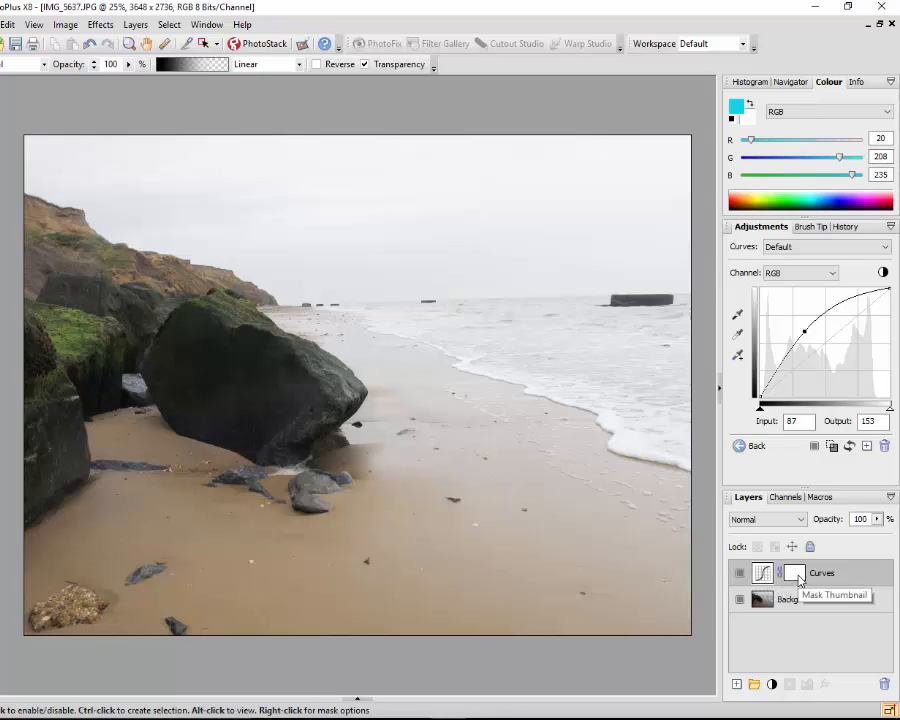
{"action": "left_click", "coordinate": [796, 576]}
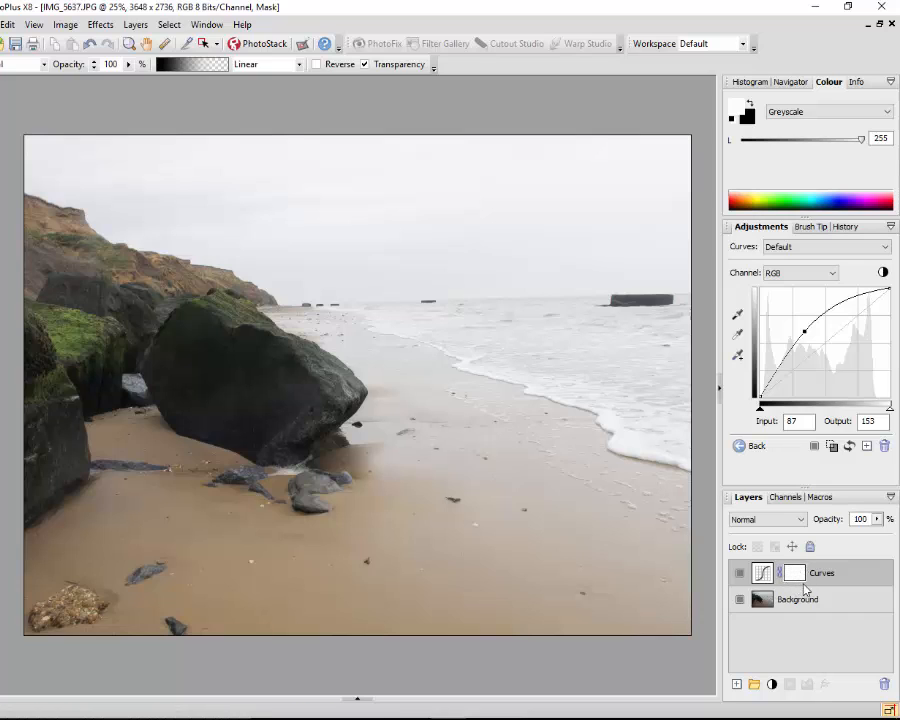
{"action": "left_click", "coordinate": [165, 70]}
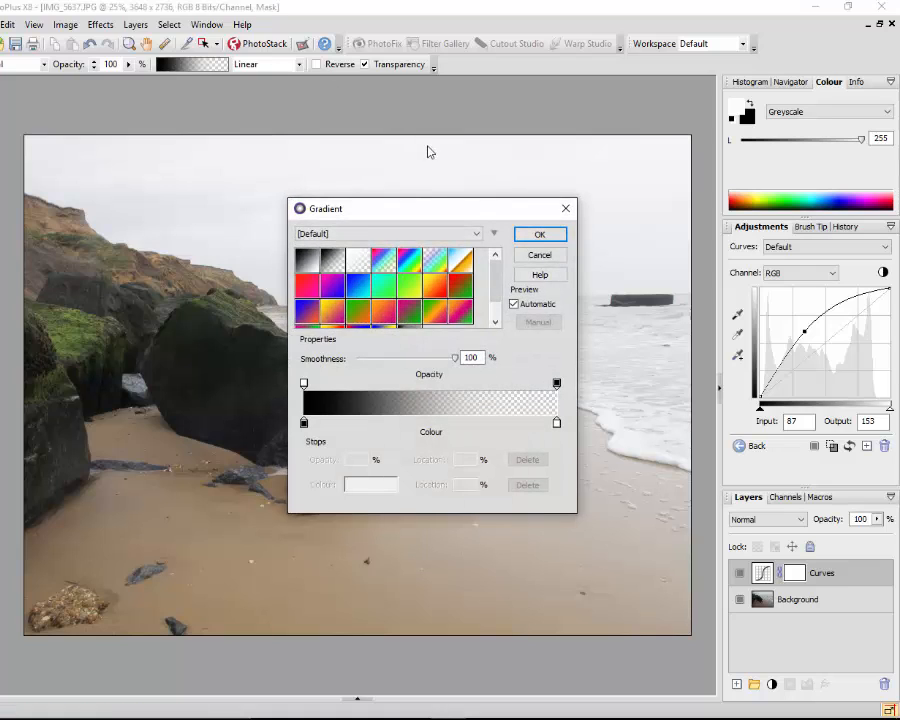
{"action": "left_click", "coordinate": [306, 264]}
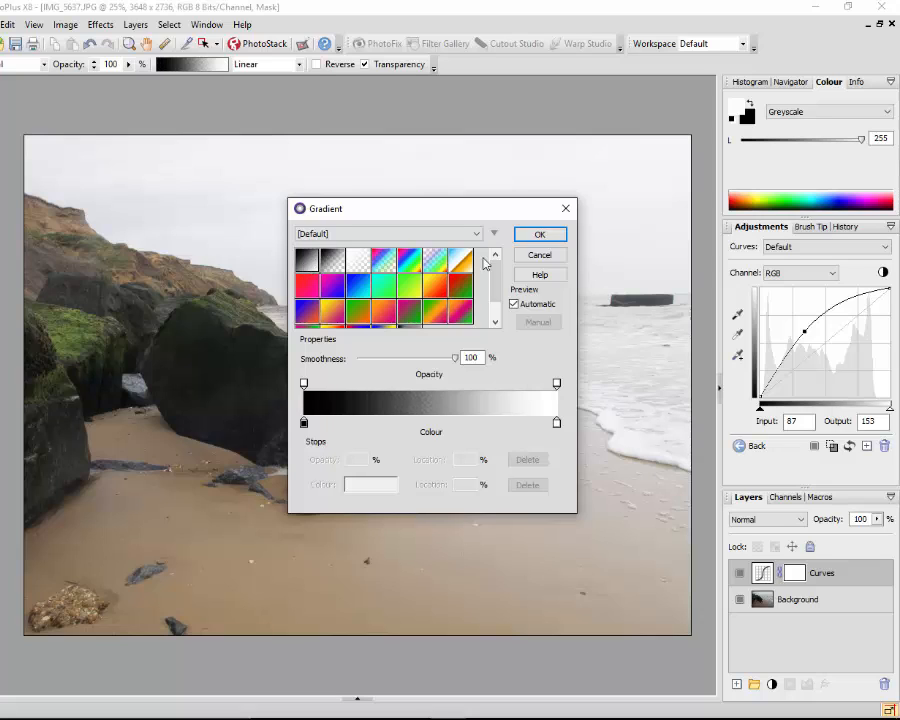
{"action": "left_click", "coordinate": [540, 235]}
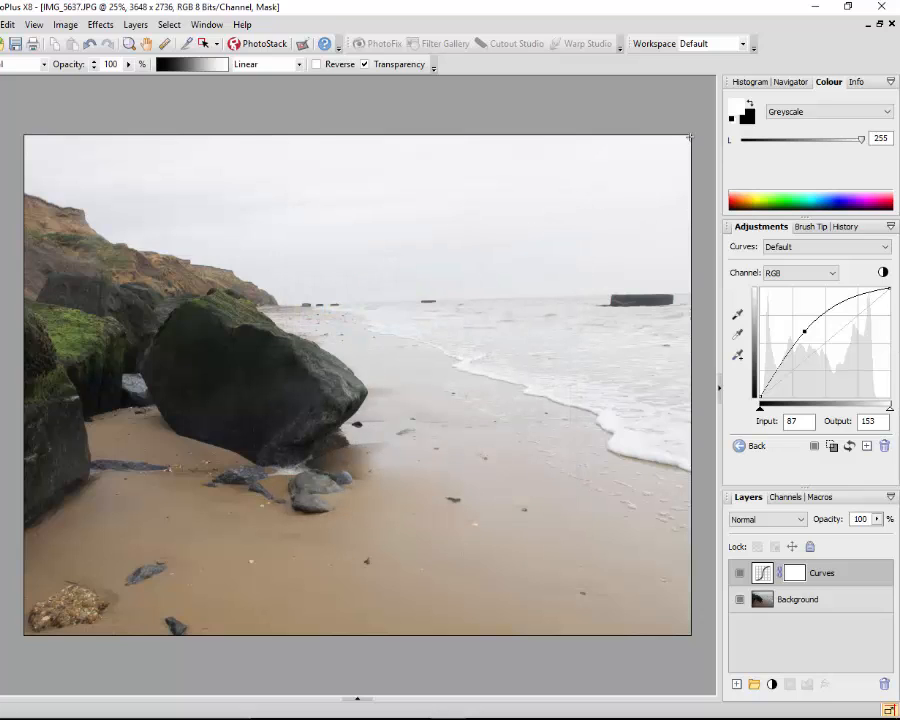
{"action": "left_click_drag", "start_coordinate": [688, 136], "coordinate": [176, 363]}
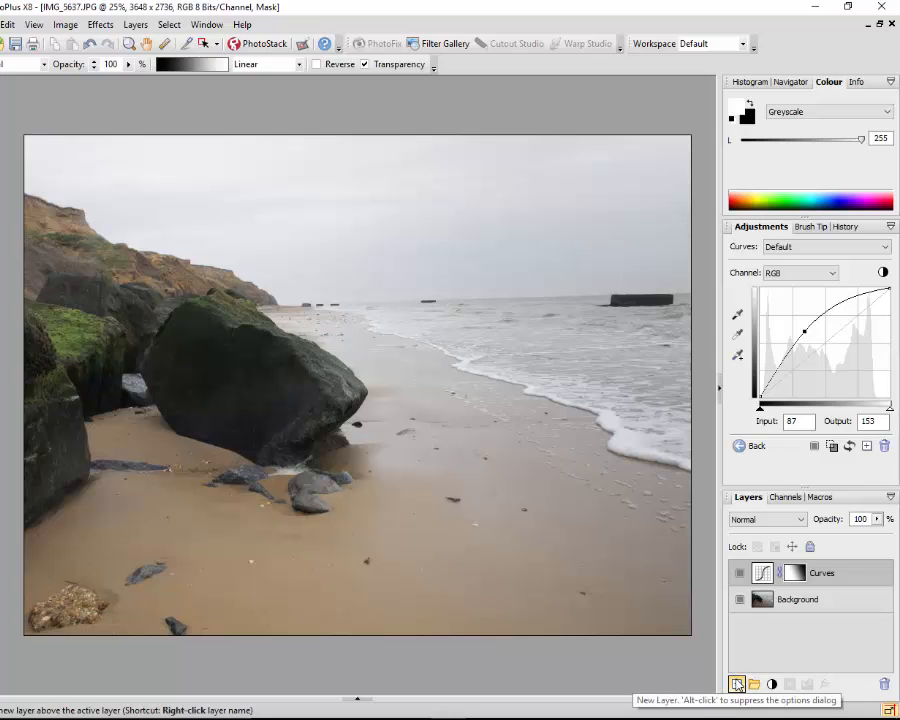
Switch to seated-couple.jpg to review its gradient-enhanced sky, and return to IMG_5637.JPG
{"action": "left_click", "coordinate": [356, 699]}
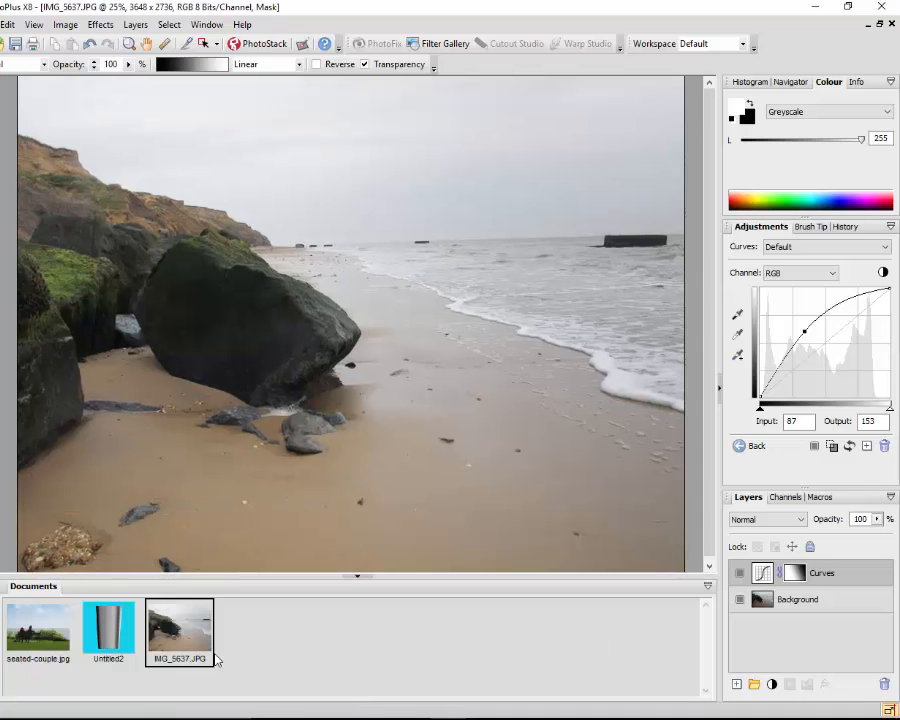
{"action": "left_click", "coordinate": [28, 638]}
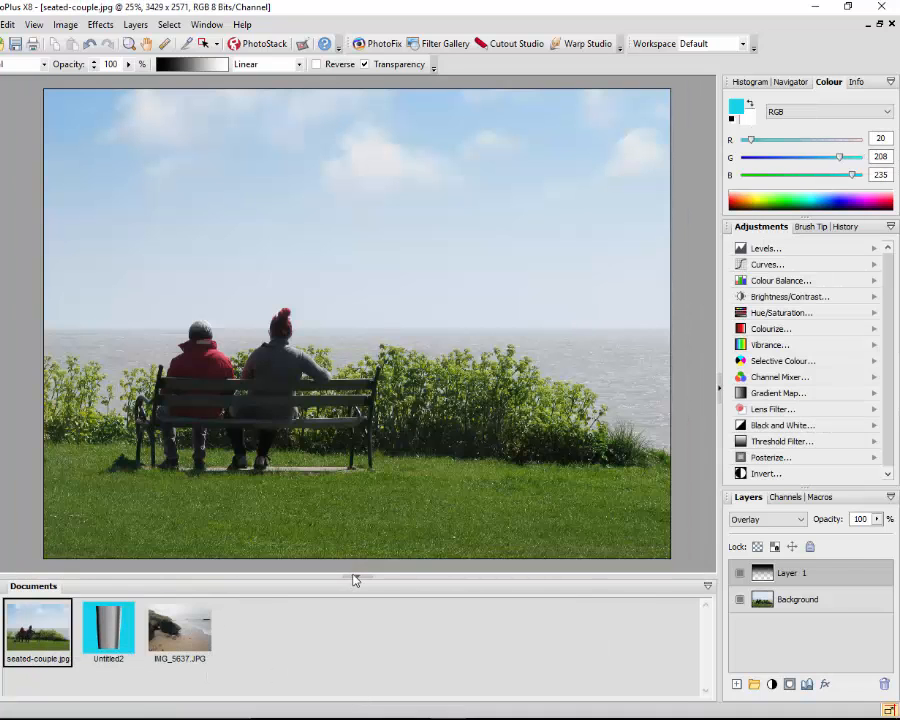
{"action": "left_click", "coordinate": [356, 578]}
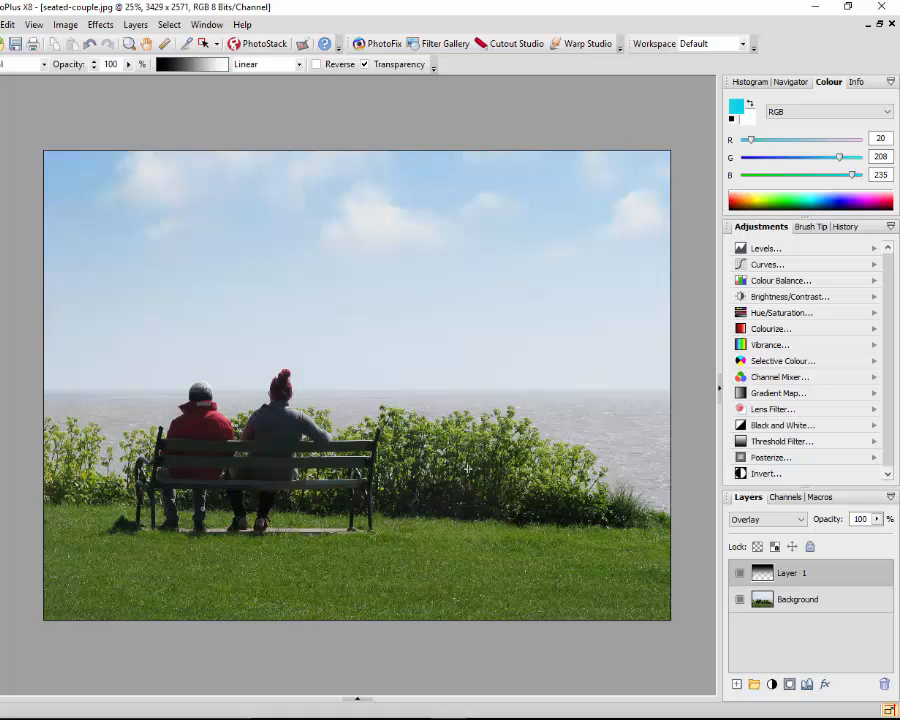
{"action": "left_click", "coordinate": [359, 699]}
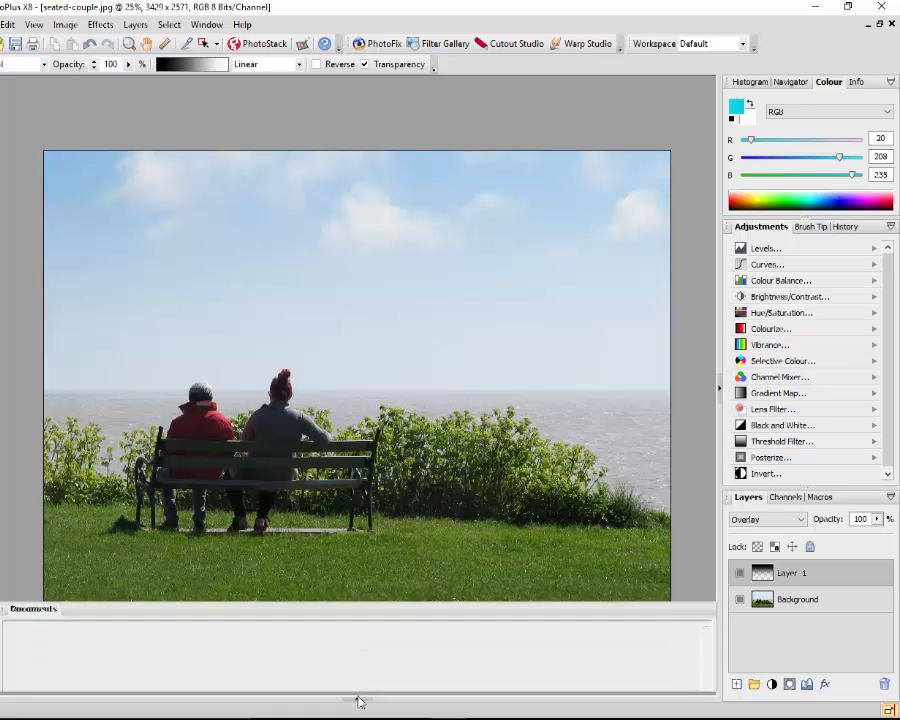
{"action": "left_click", "coordinate": [197, 641]}
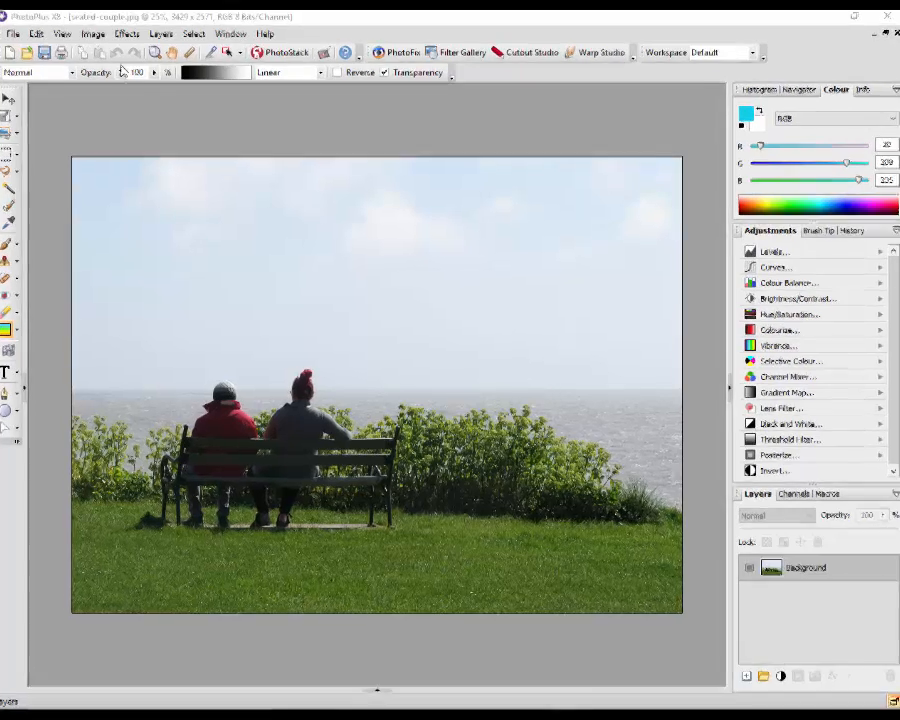
Convert the original seated-couple.jpg photo to black and white, keeping the Black and White Film defaults with no tint
{"action": "left_click", "coordinate": [96, 38]}
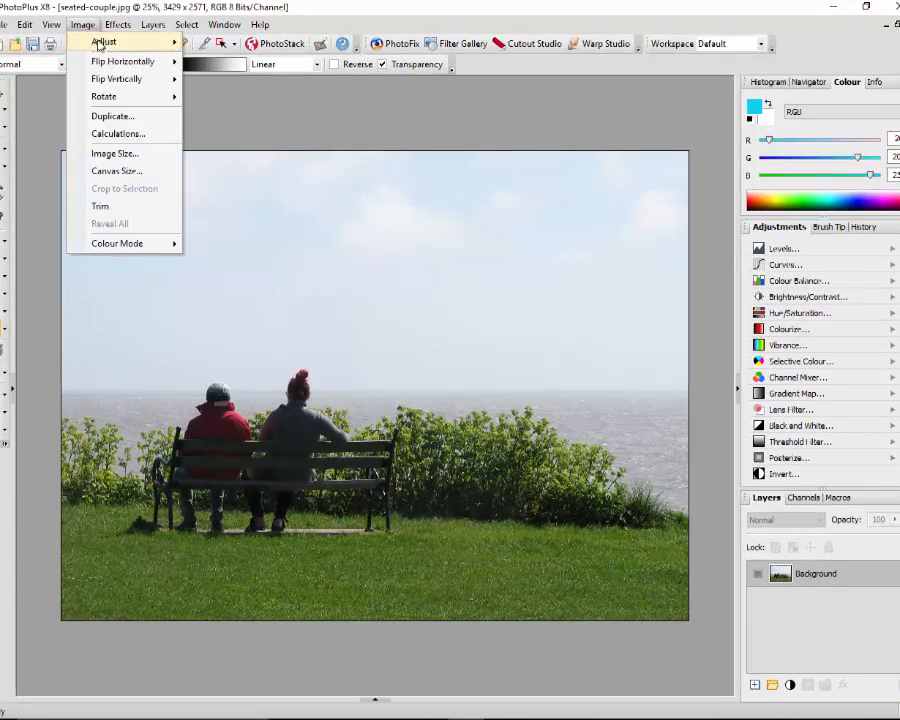
{"action": "mouse_move", "coordinate": [122, 43]}
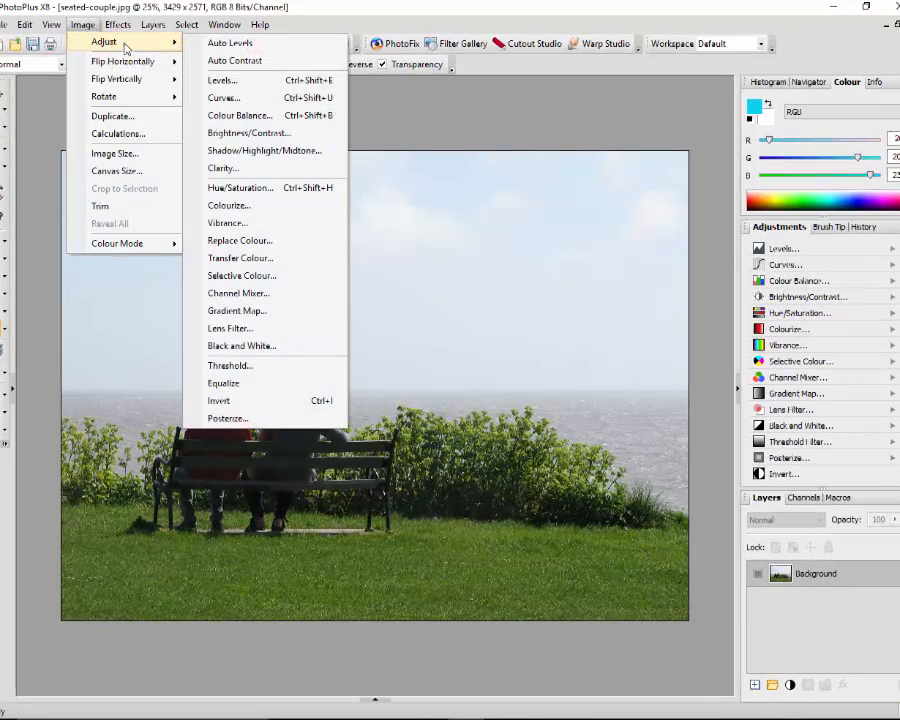
{"action": "left_click", "coordinate": [255, 345]}
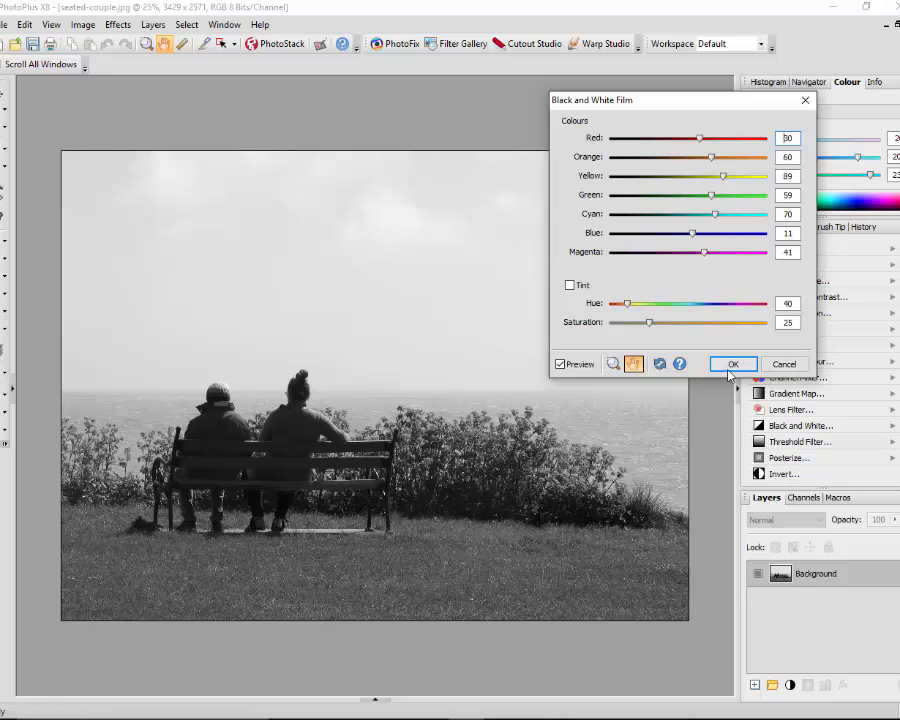
{"action": "left_click", "coordinate": [733, 366]}
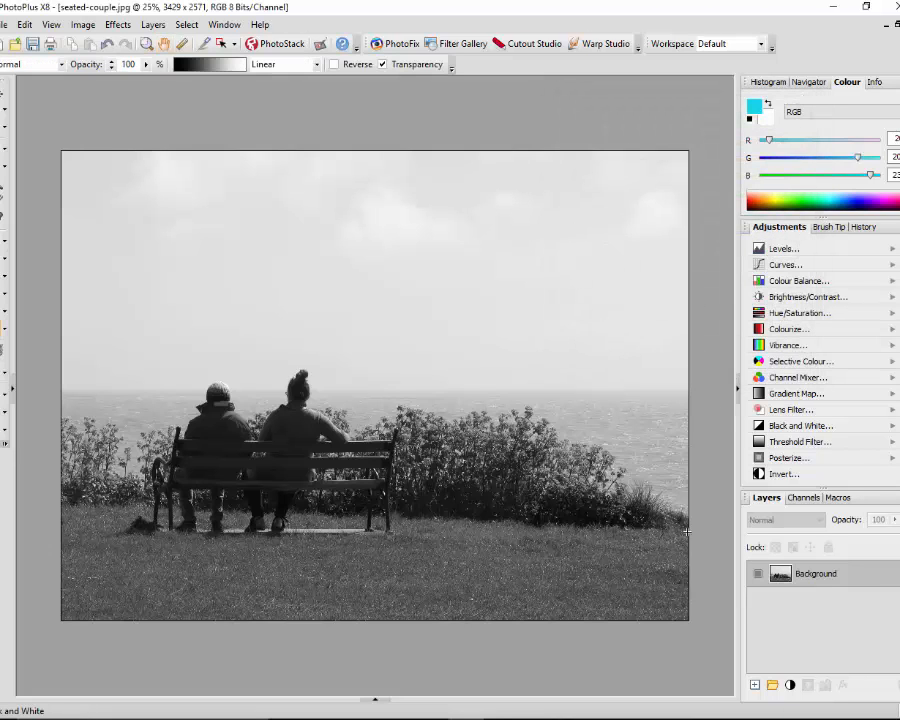
Add a new Normal-mode layer and fill it with the [Default] opaque rainbow linear gradient, running vertically from the photo's top to bottom
{"action": "left_click", "coordinate": [755, 686]}
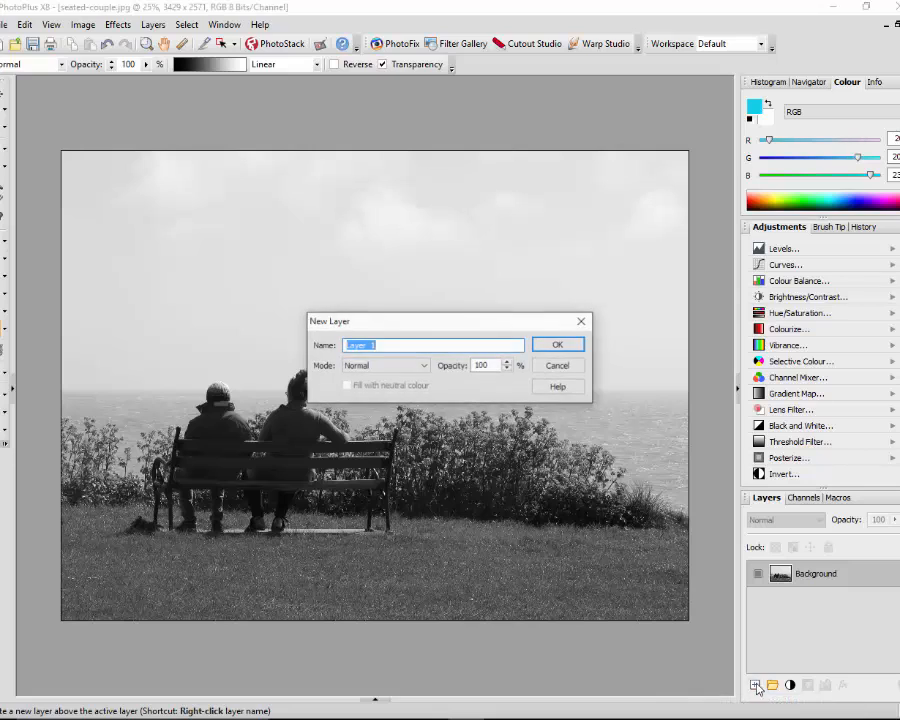
{"action": "left_click", "coordinate": [575, 349]}
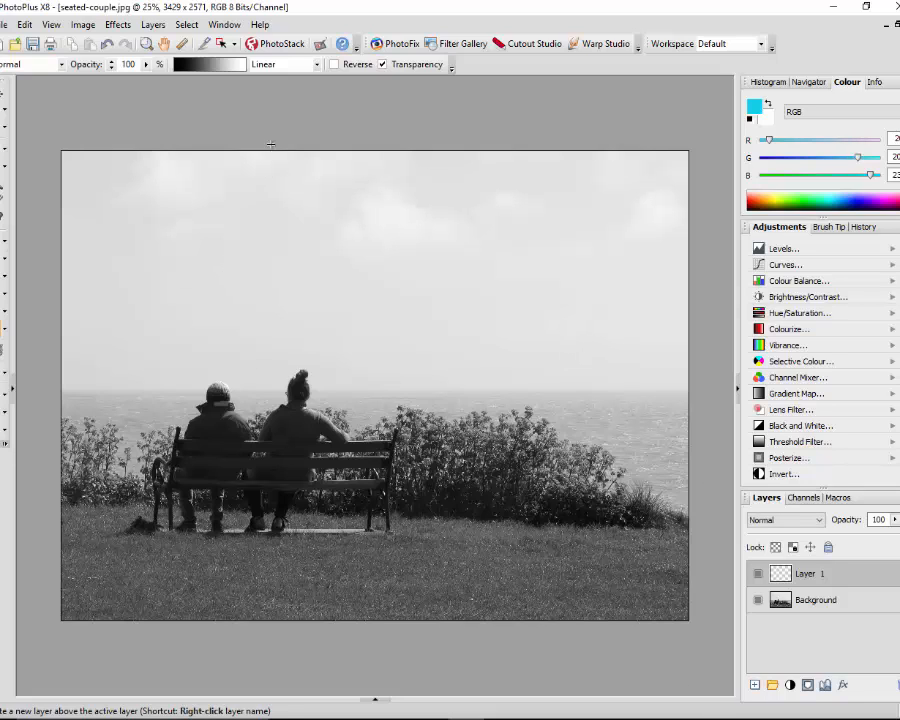
{"action": "left_click", "coordinate": [189, 66]}
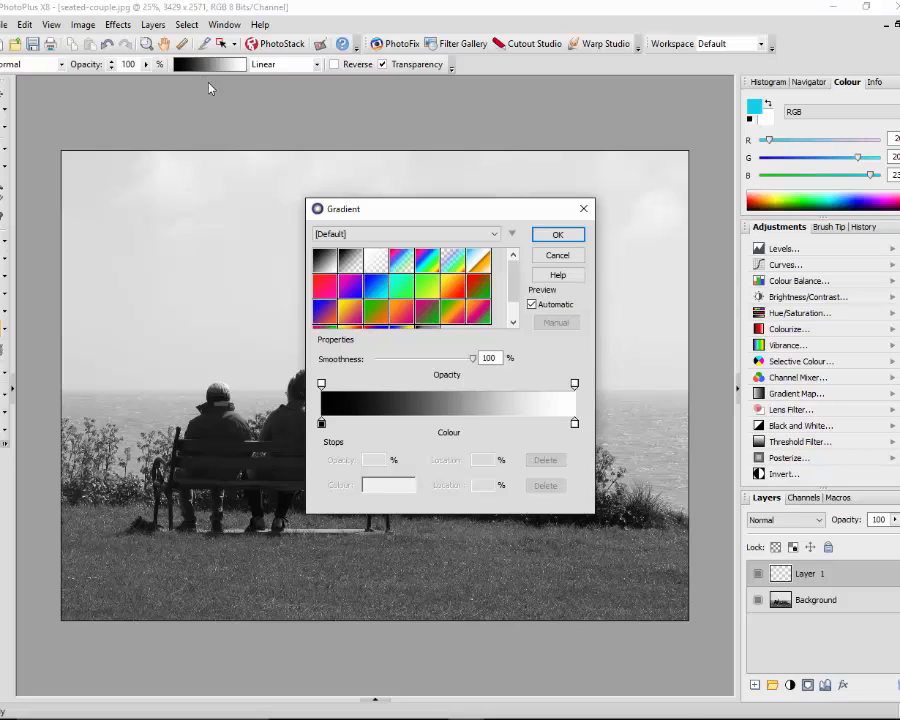
{"action": "left_click", "coordinate": [429, 263]}
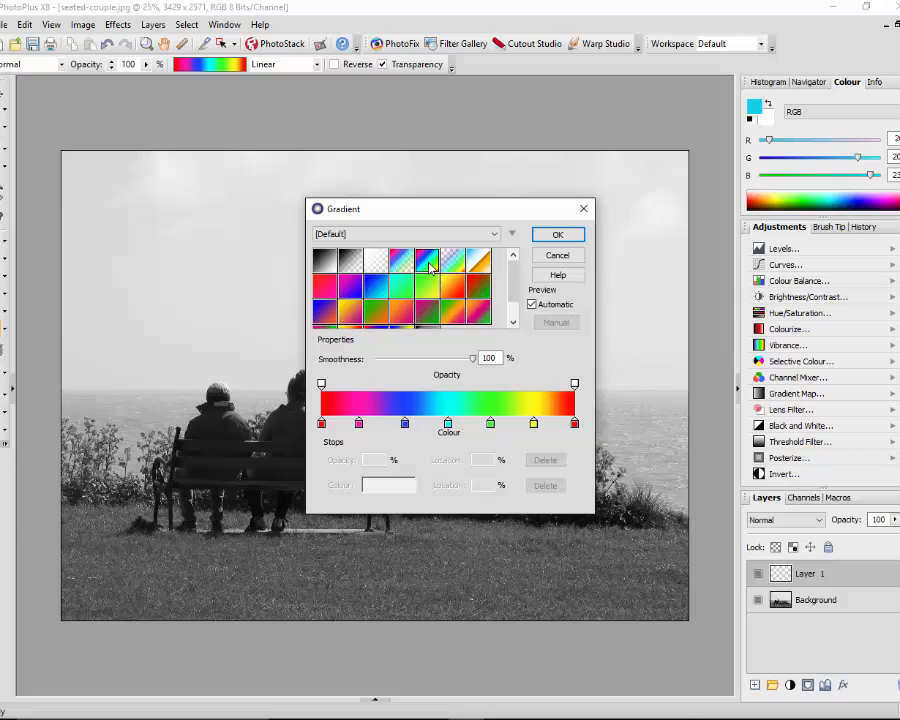
{"action": "left_click", "coordinate": [560, 235]}
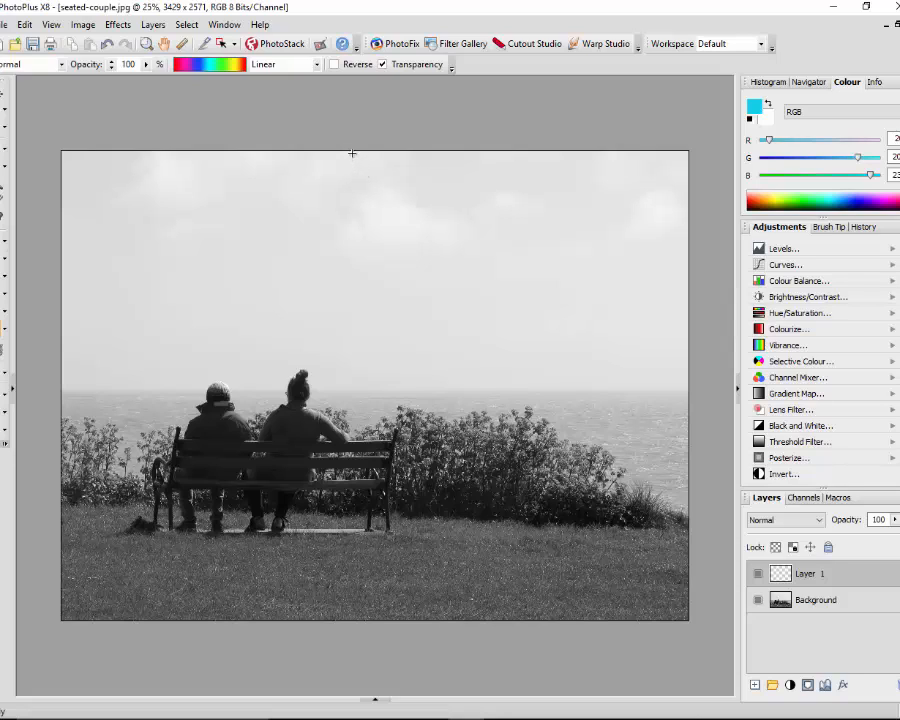
{"action": "left_click_drag", "start_coordinate": [352, 151], "coordinate": [357, 620]}
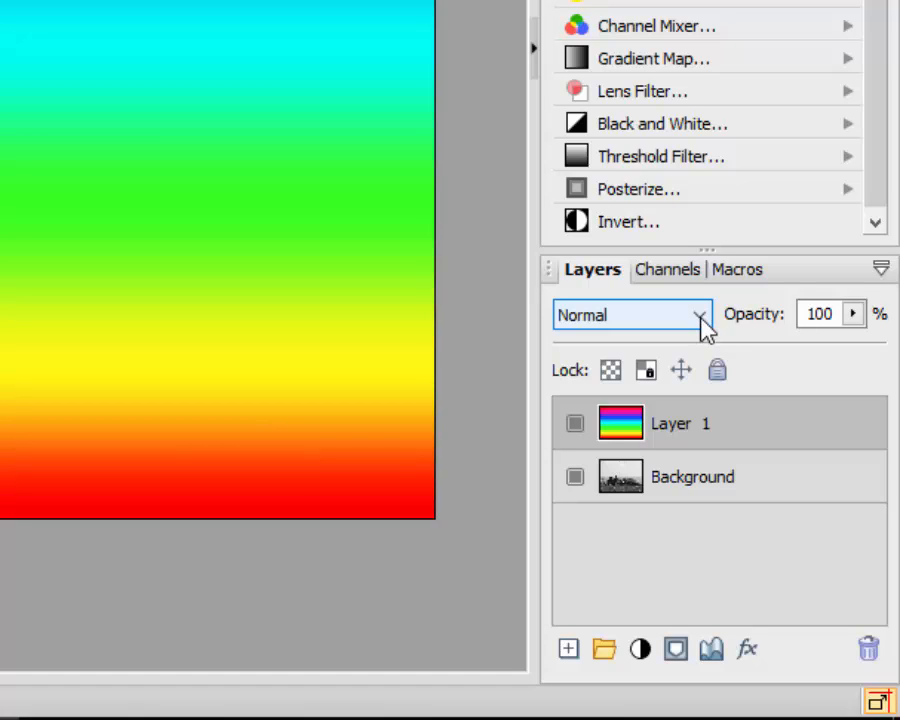
Preview the rainbow gradient layer's blend modes in list order, from Dissolve and Multiply through Overlay and Soft Light to Hard Mix
{"action": "left_click", "coordinate": [701, 316]}
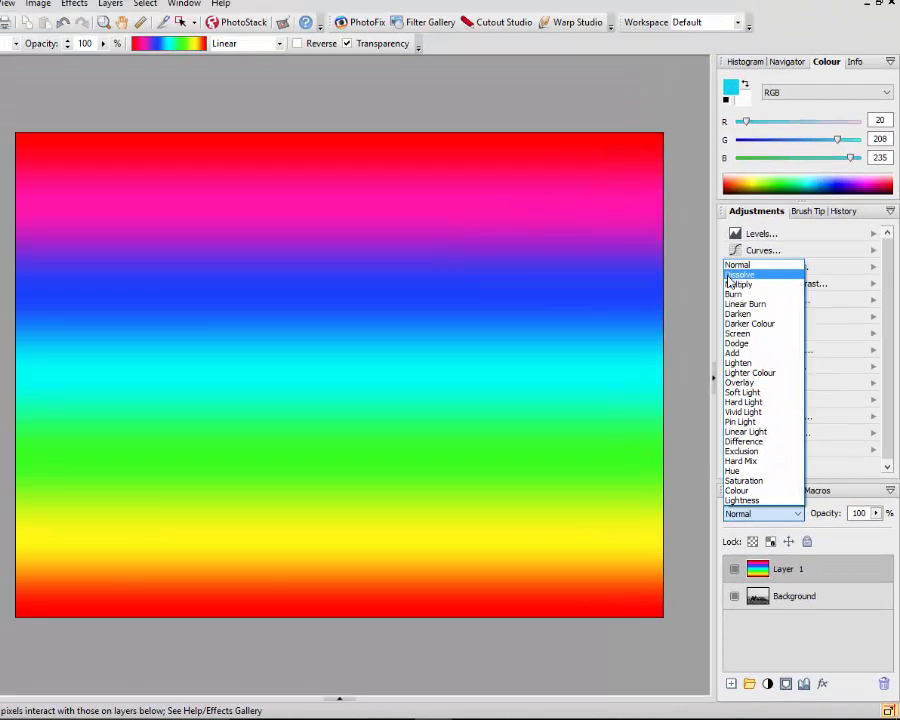
{"action": "left_click", "coordinate": [729, 276]}
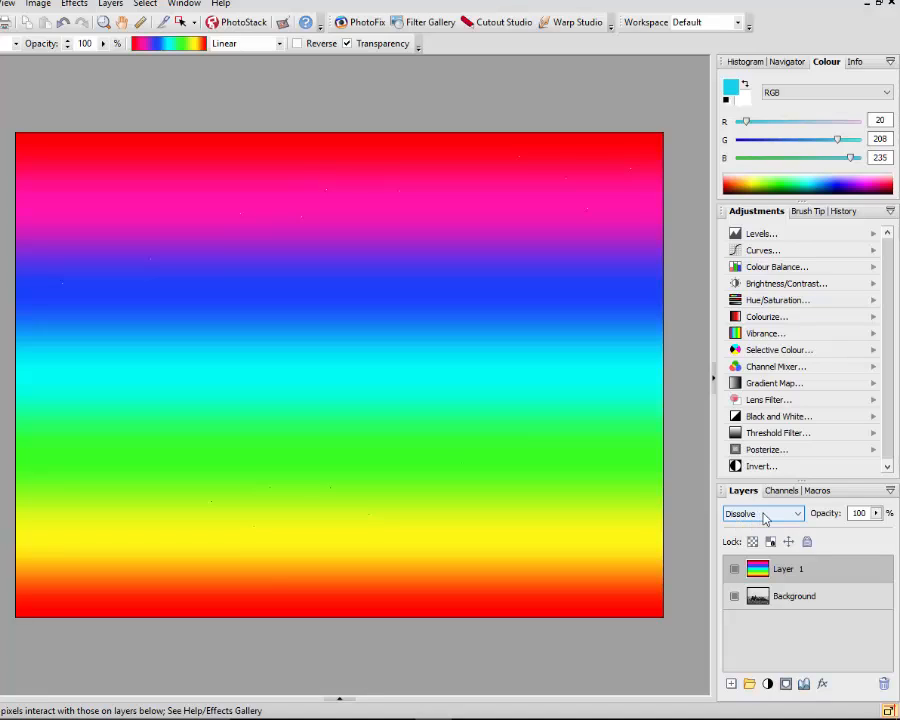
{"action": "scroll", "coordinate": [764, 517], "scroll_direction": "down", "scroll_amount": 1}
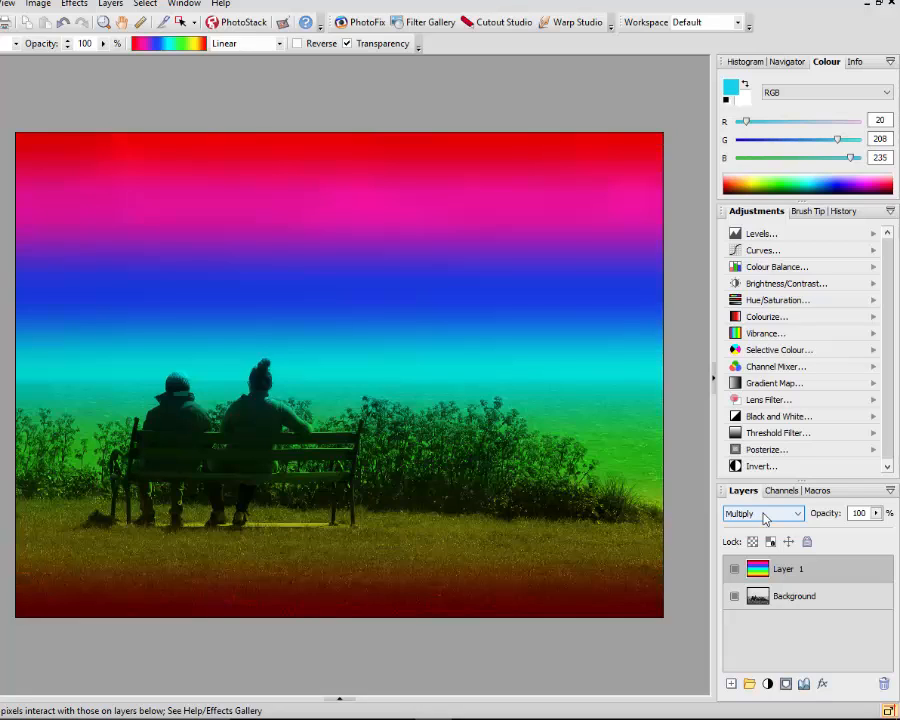
{"action": "scroll", "coordinate": [764, 517], "scroll_direction": "down", "scroll_amount": 1}
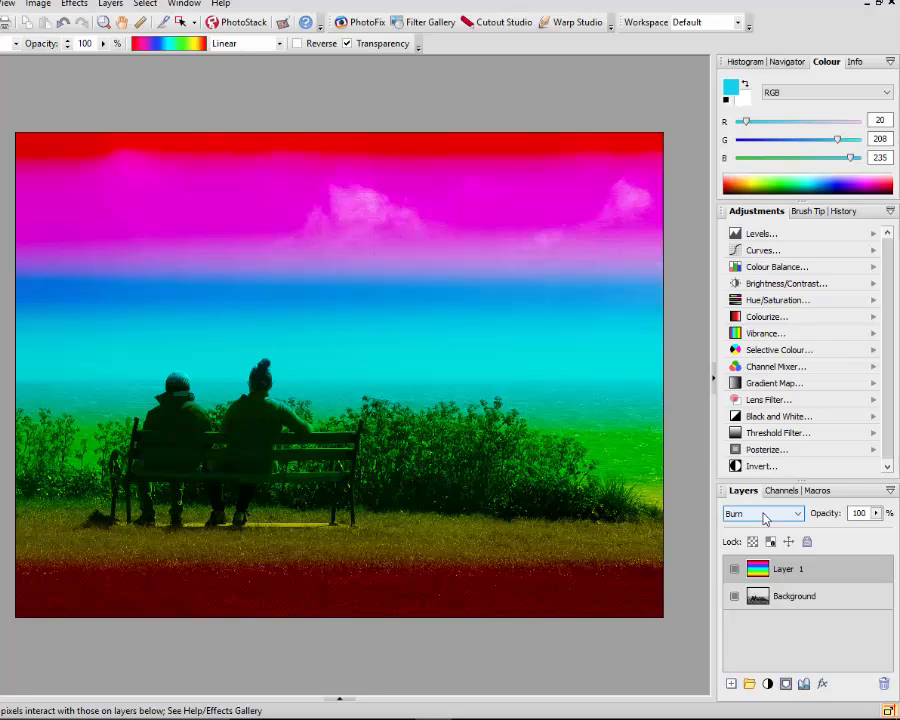
{"action": "scroll", "coordinate": [764, 517], "scroll_direction": "up", "scroll_amount": 1}
{"action": "scroll", "coordinate": [764, 517], "scroll_direction": "down", "scroll_amount": 1}
{"action": "scroll", "coordinate": [764, 517], "scroll_direction": "down", "scroll_amount": 1}
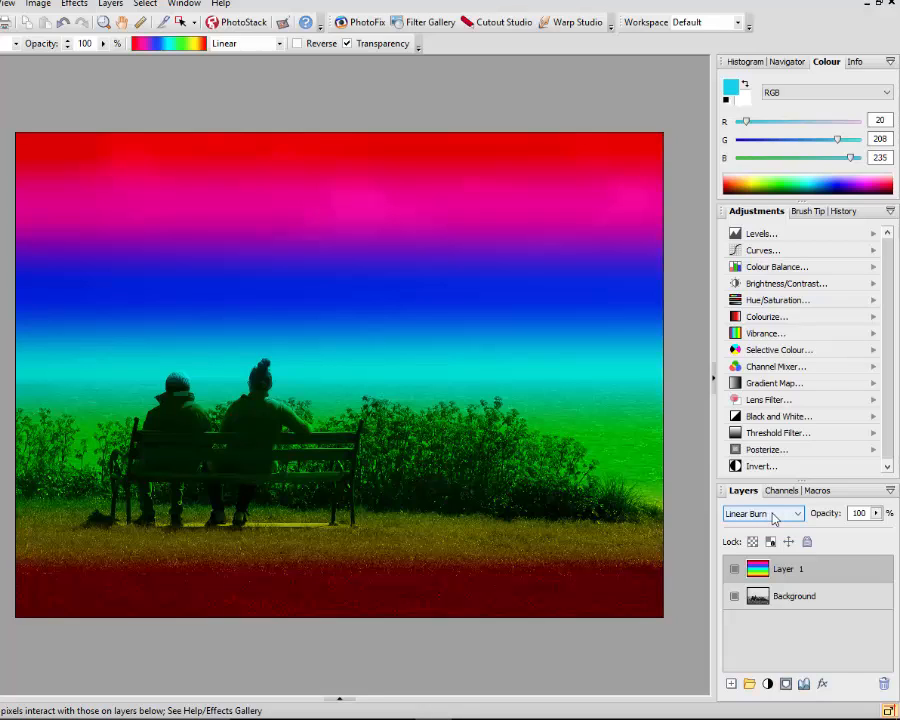
{"action": "scroll", "coordinate": [778, 517], "scroll_direction": "up", "scroll_amount": 3}
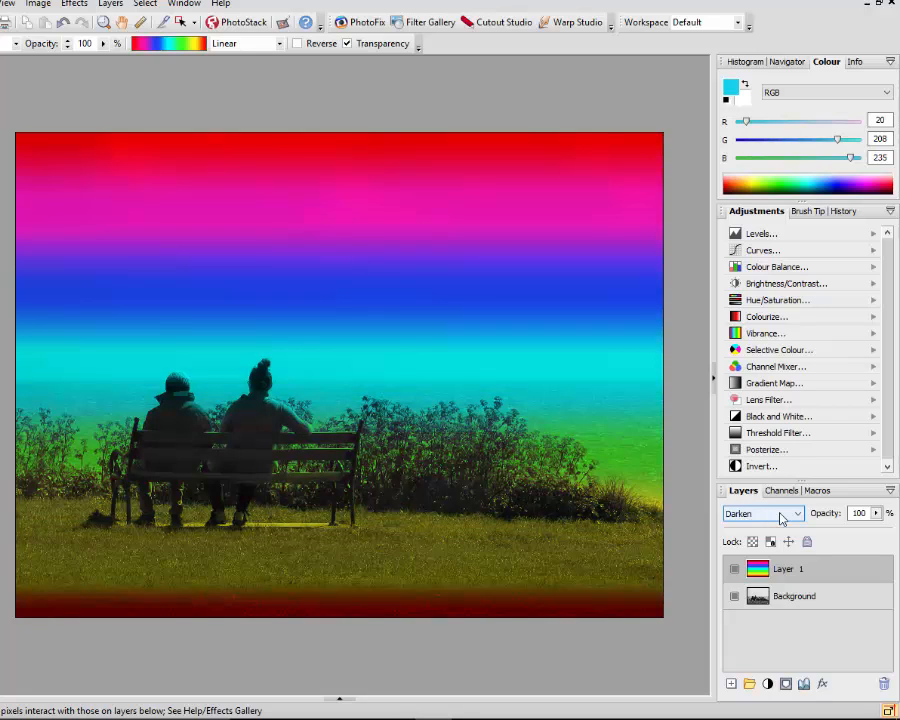
{"action": "scroll", "coordinate": [780, 517], "scroll_direction": "down", "scroll_amount": 4}
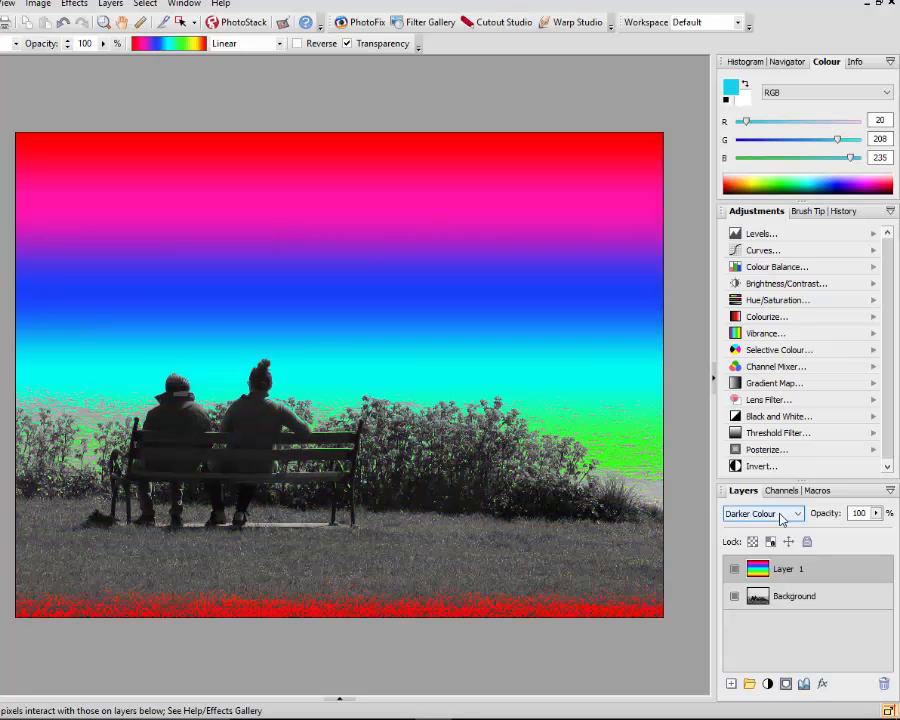
{"action": "scroll", "coordinate": [787, 518], "scroll_direction": "down", "scroll_amount": 2}
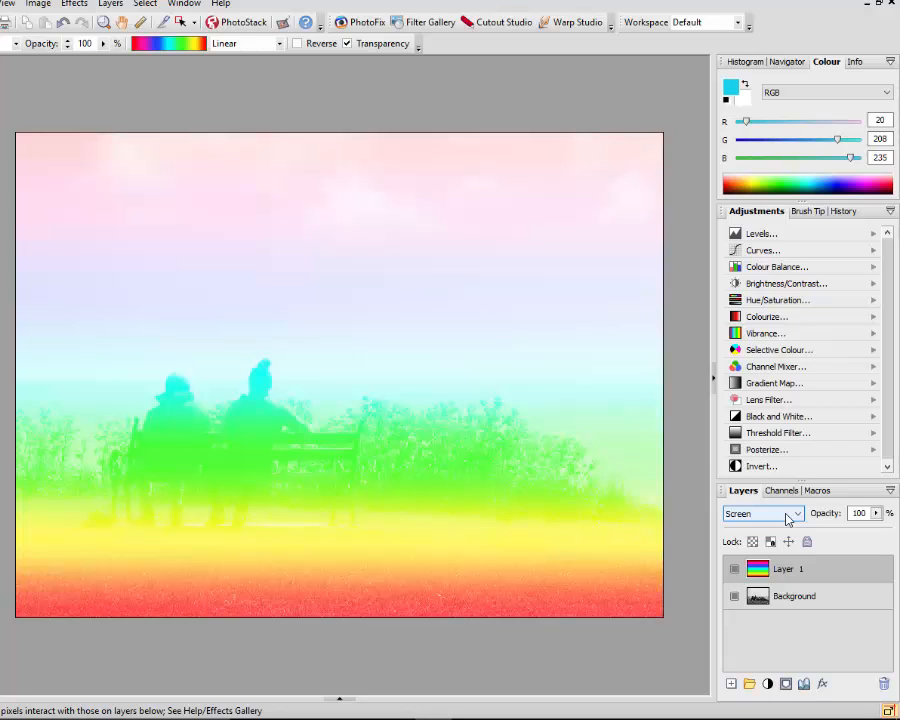
{"action": "scroll", "coordinate": [787, 518], "scroll_direction": "down", "scroll_amount": 1}
{"action": "scroll", "coordinate": [787, 518], "scroll_direction": "down", "scroll_amount": 1}
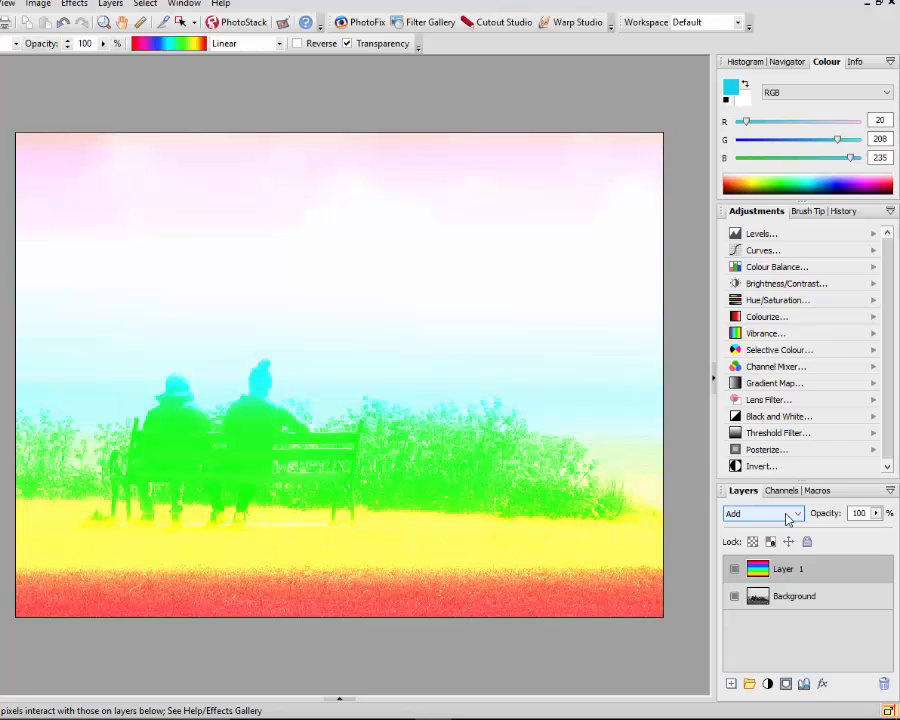
{"action": "scroll", "coordinate": [787, 518], "scroll_direction": "down", "scroll_amount": 1}
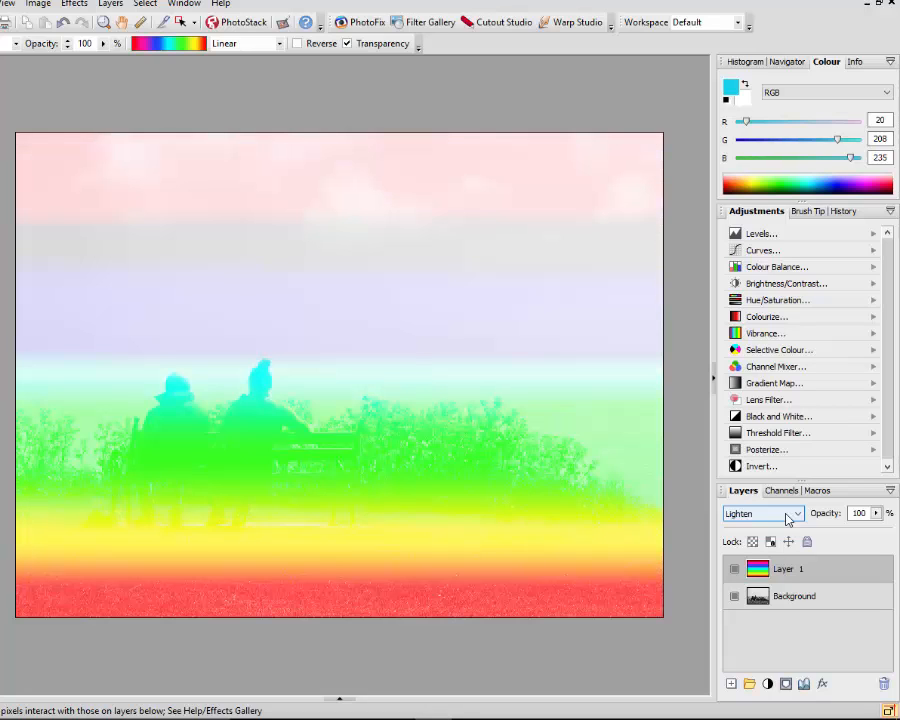
{"action": "scroll", "coordinate": [787, 518], "scroll_direction": "down", "scroll_amount": 1}
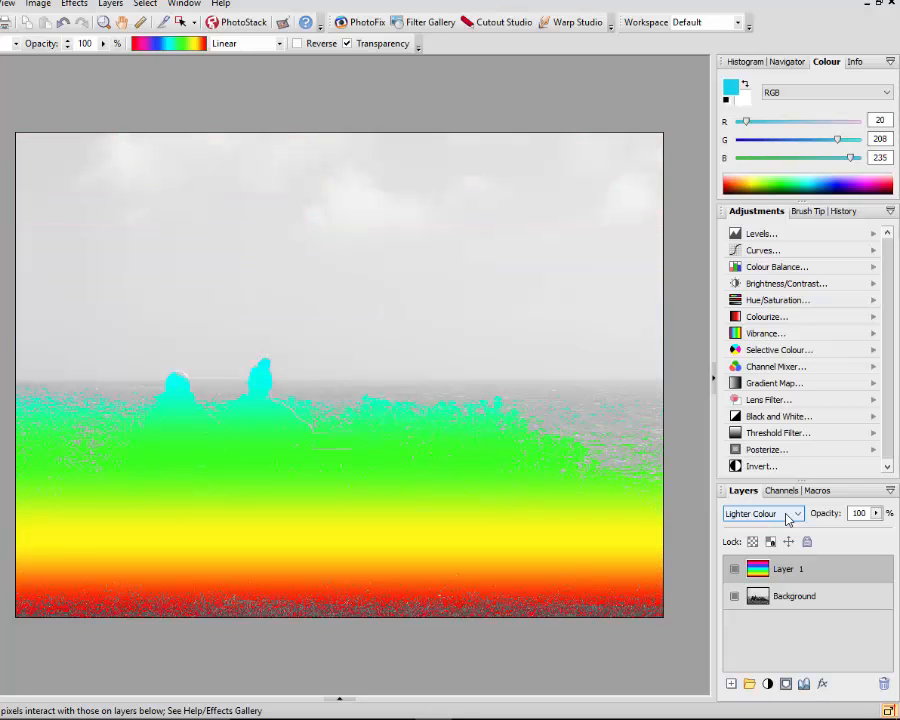
{"action": "scroll", "coordinate": [787, 518], "scroll_direction": "down", "scroll_amount": 1}
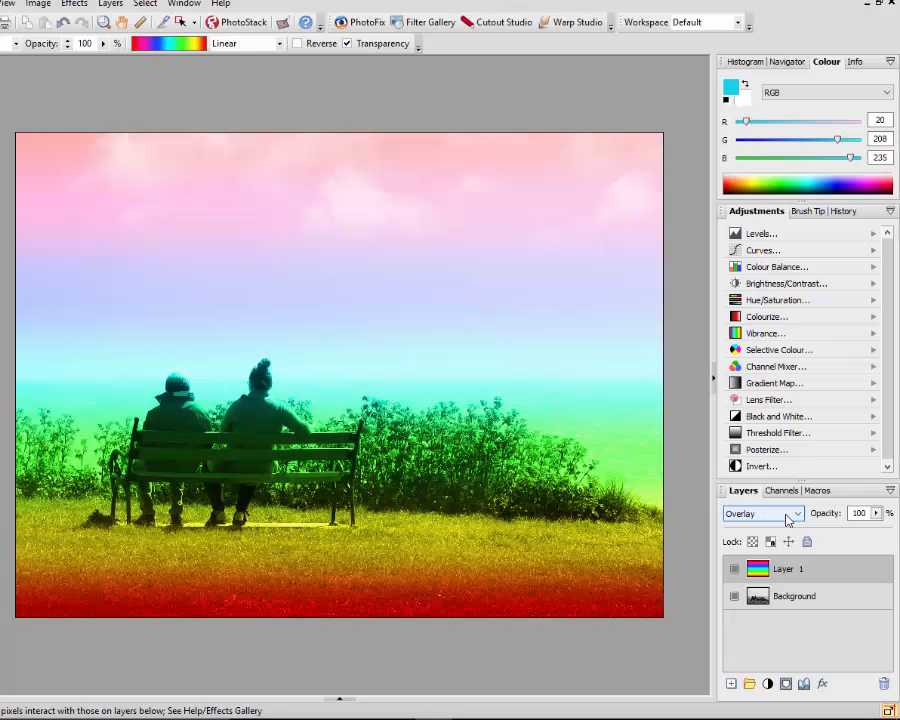
{"action": "scroll", "coordinate": [787, 518], "scroll_direction": "down", "scroll_amount": 1}
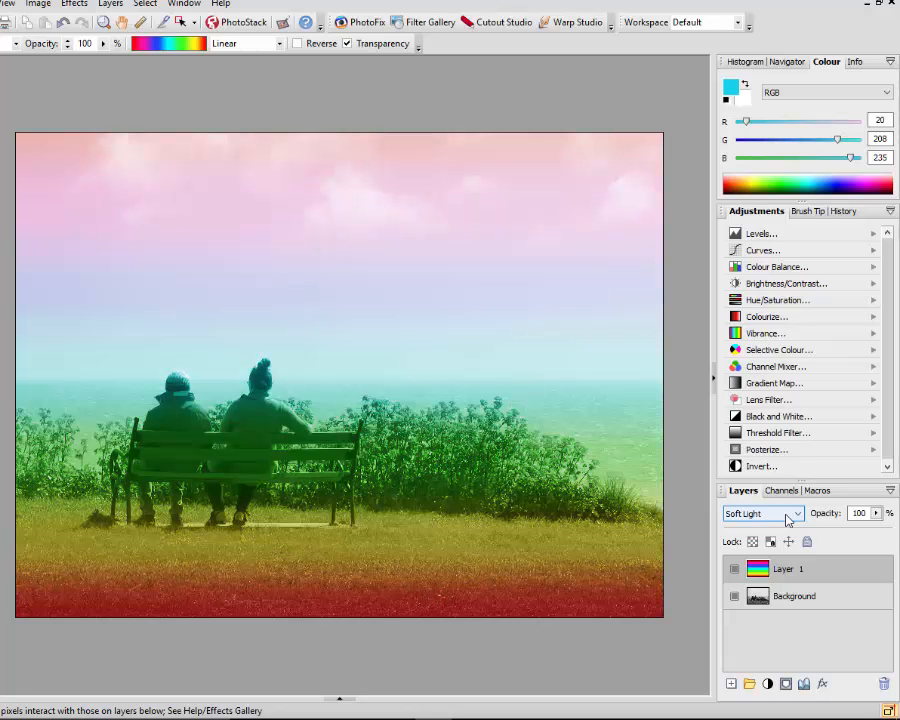
{"action": "scroll", "coordinate": [787, 518], "scroll_direction": "down", "scroll_amount": 1}
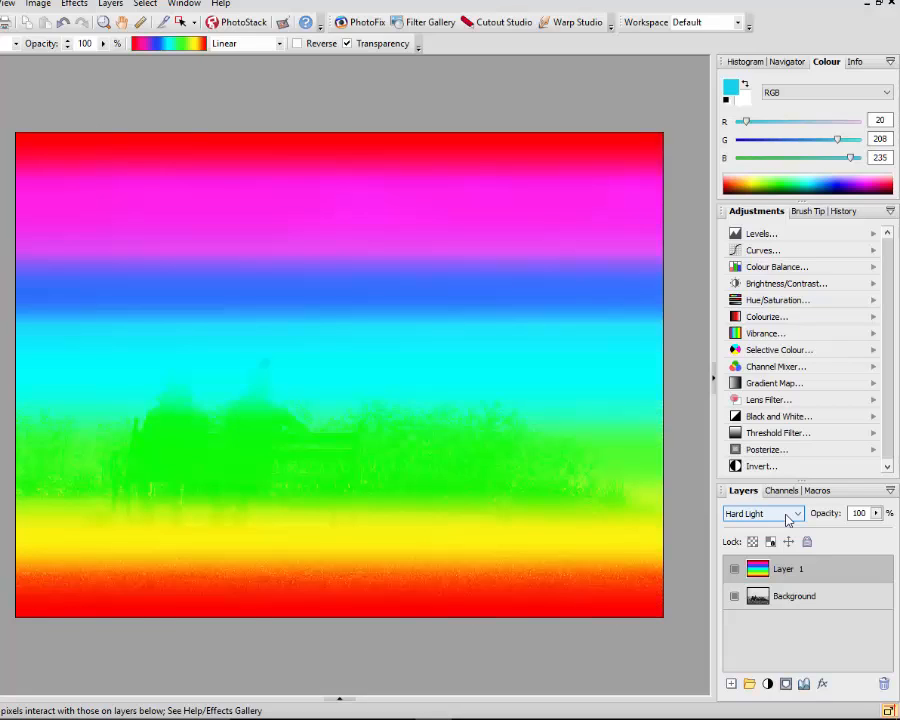
{"action": "scroll", "coordinate": [787, 518], "scroll_direction": "down", "scroll_amount": 1}
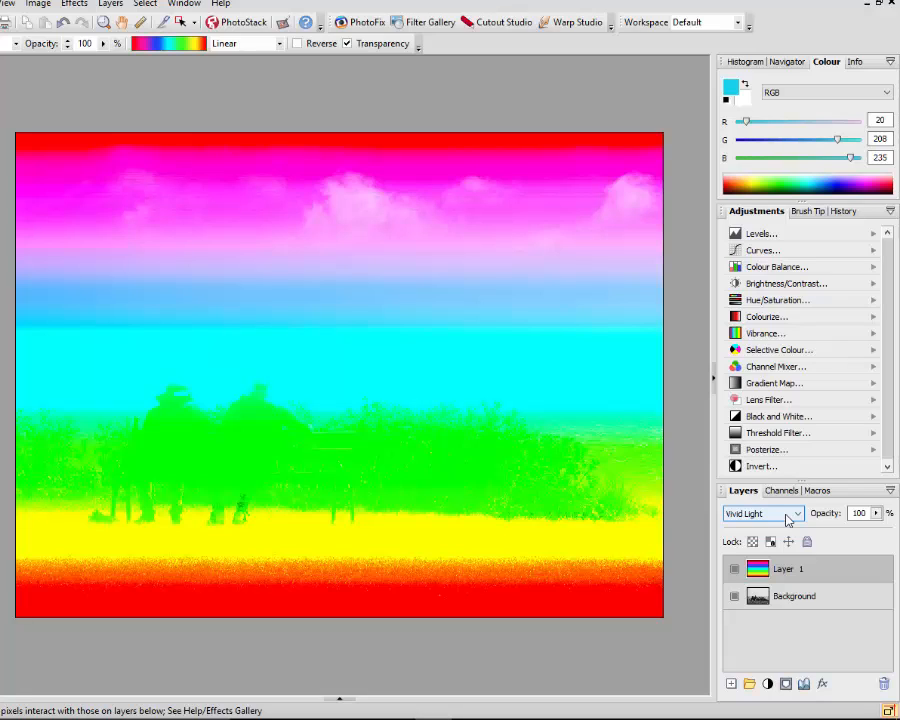
{"action": "scroll", "coordinate": [787, 518], "scroll_direction": "down", "scroll_amount": 2}
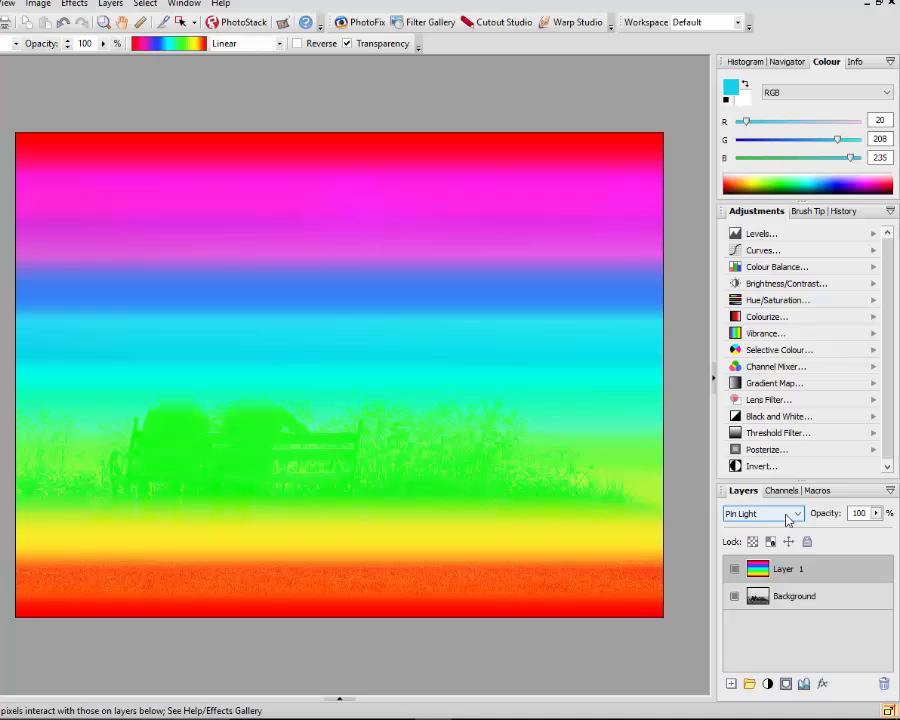
{"action": "scroll", "coordinate": [787, 518], "scroll_direction": "up", "scroll_amount": 1}
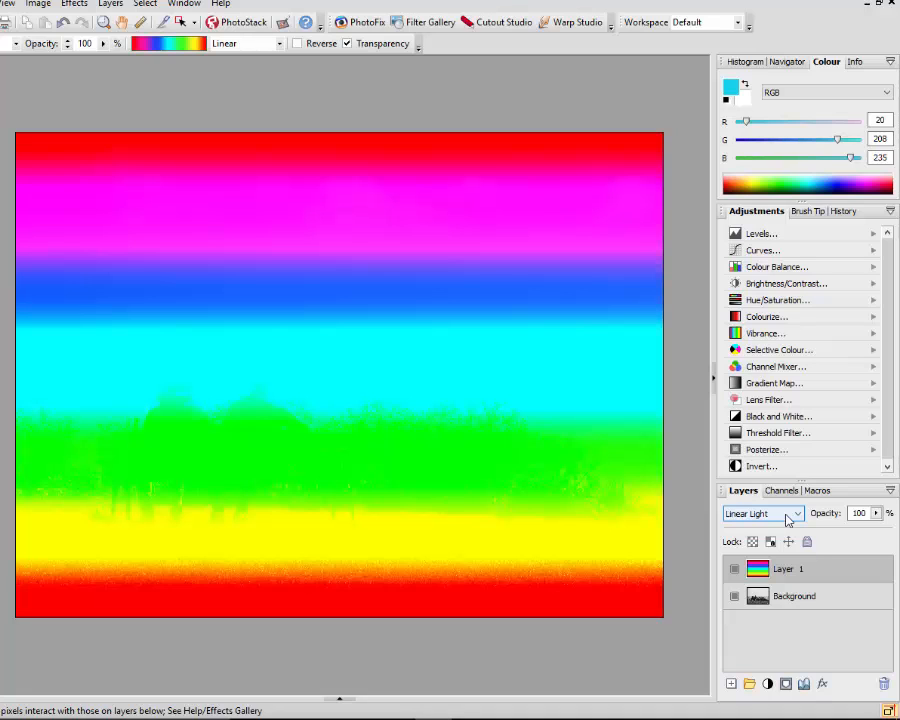
{"action": "scroll", "coordinate": [787, 518], "scroll_direction": "down", "scroll_amount": 3}
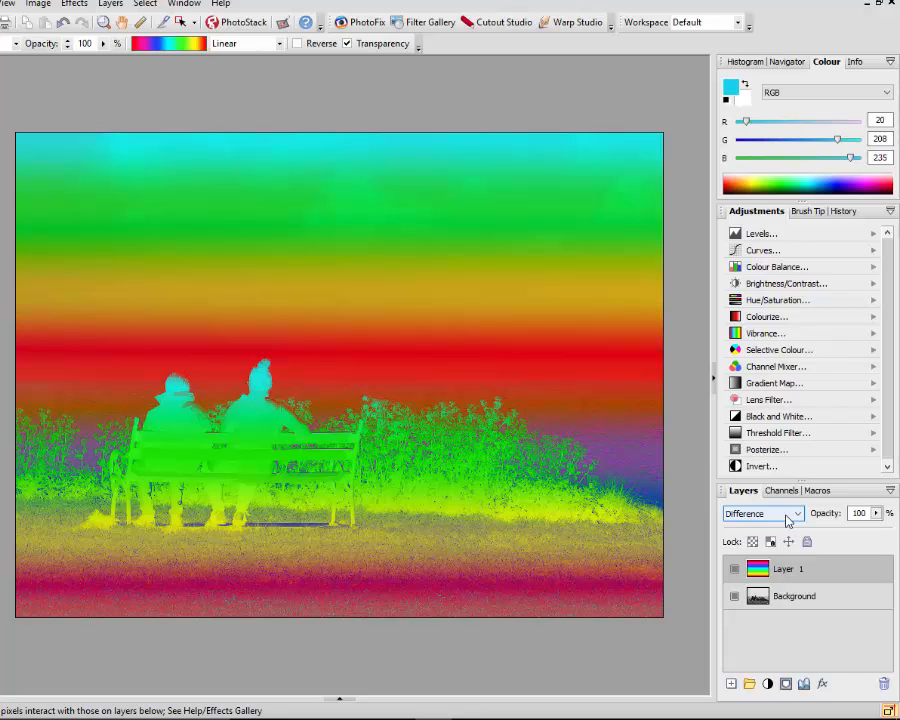
{"action": "scroll", "coordinate": [787, 518], "scroll_direction": "down", "scroll_amount": 1}
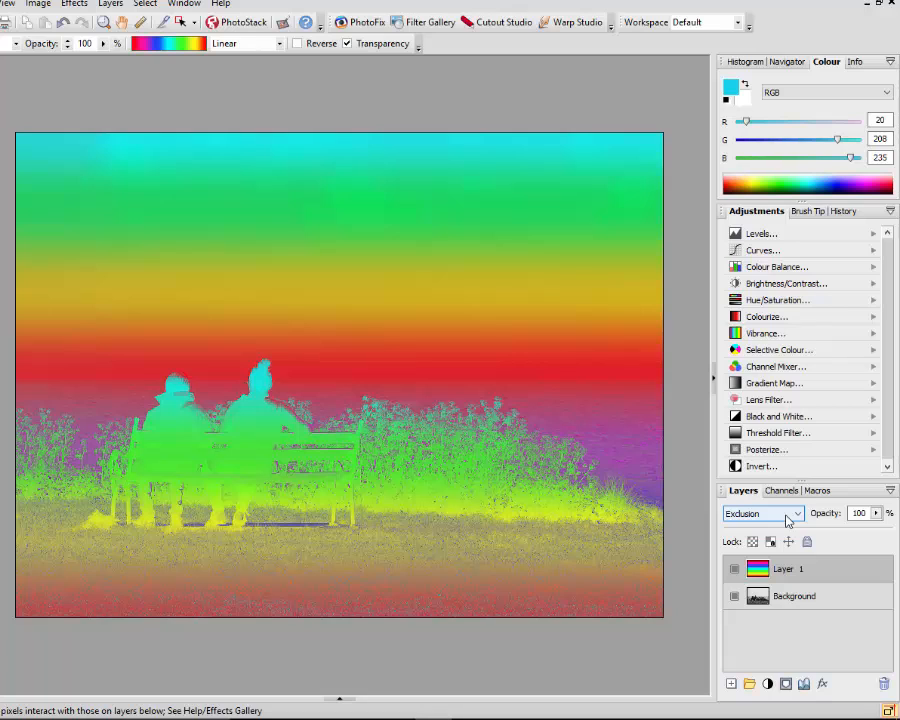
{"action": "scroll", "coordinate": [787, 518], "scroll_direction": "down", "scroll_amount": 1}
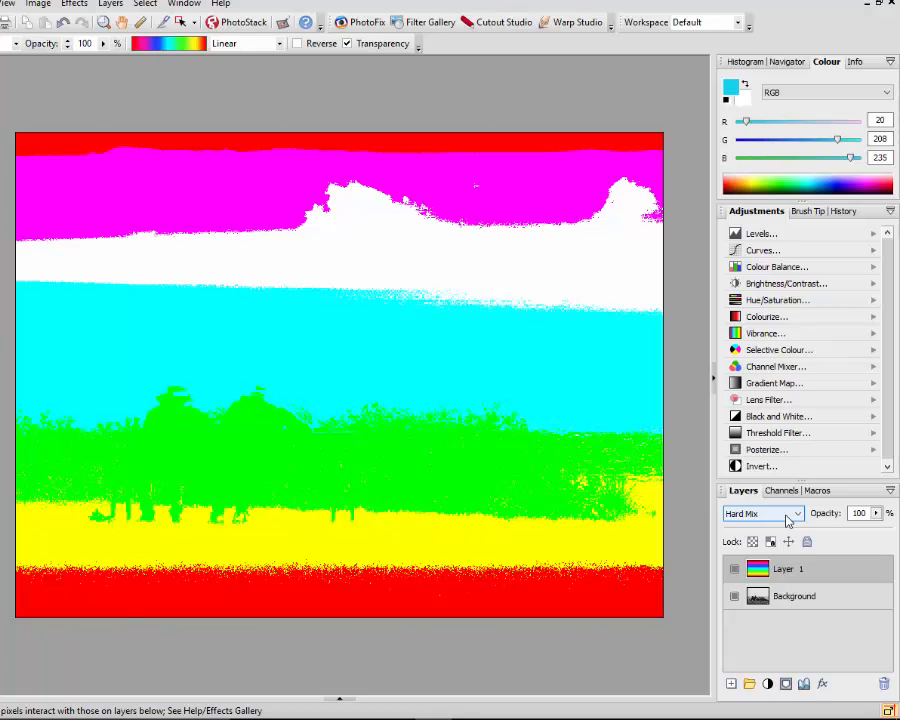
Preview the rainbow gradient layer's remaining blend modes in list order: Hue, Saturation, Colour and Lightness
{"action": "scroll", "coordinate": [787, 519], "scroll_direction": "down", "scroll_amount": 1}
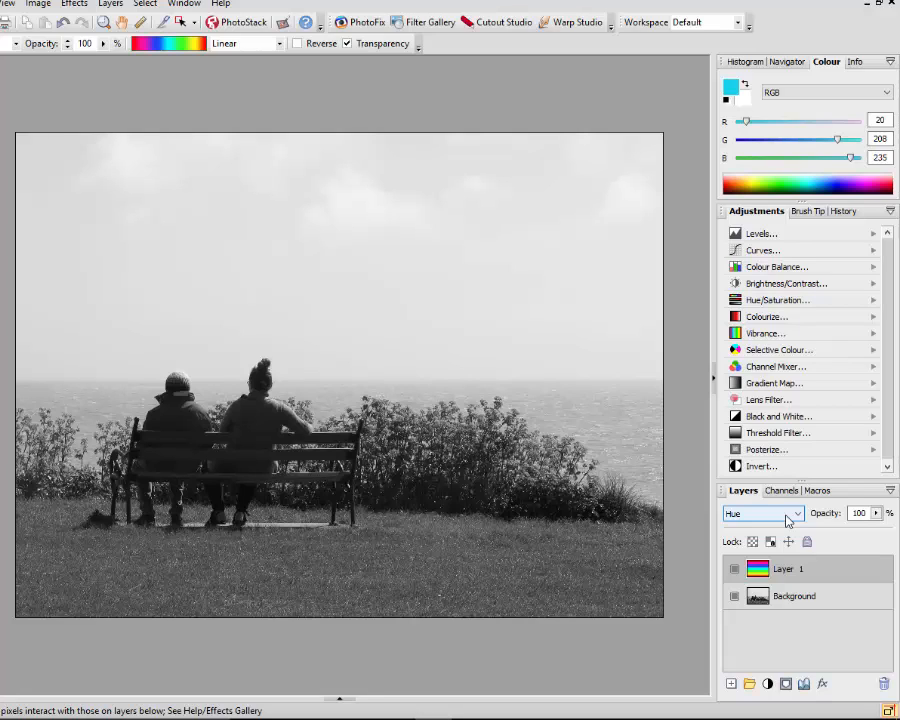
{"action": "scroll", "coordinate": [787, 519], "scroll_direction": "down", "scroll_amount": 1}
{"action": "scroll", "coordinate": [787, 519], "scroll_direction": "down", "scroll_amount": 1}
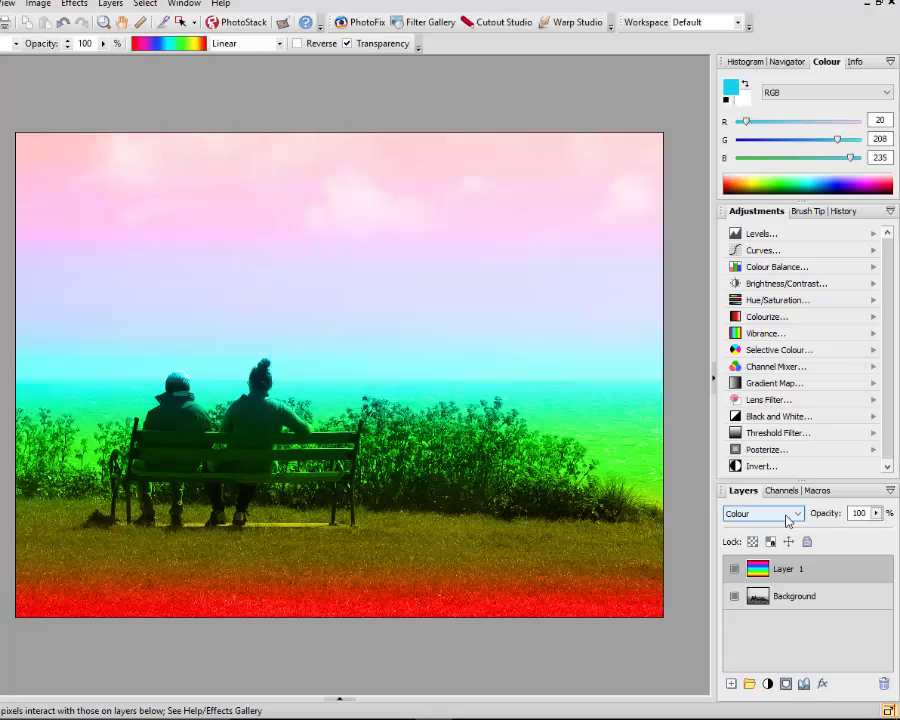
{"action": "scroll", "coordinate": [787, 519], "scroll_direction": "down", "scroll_amount": 1}
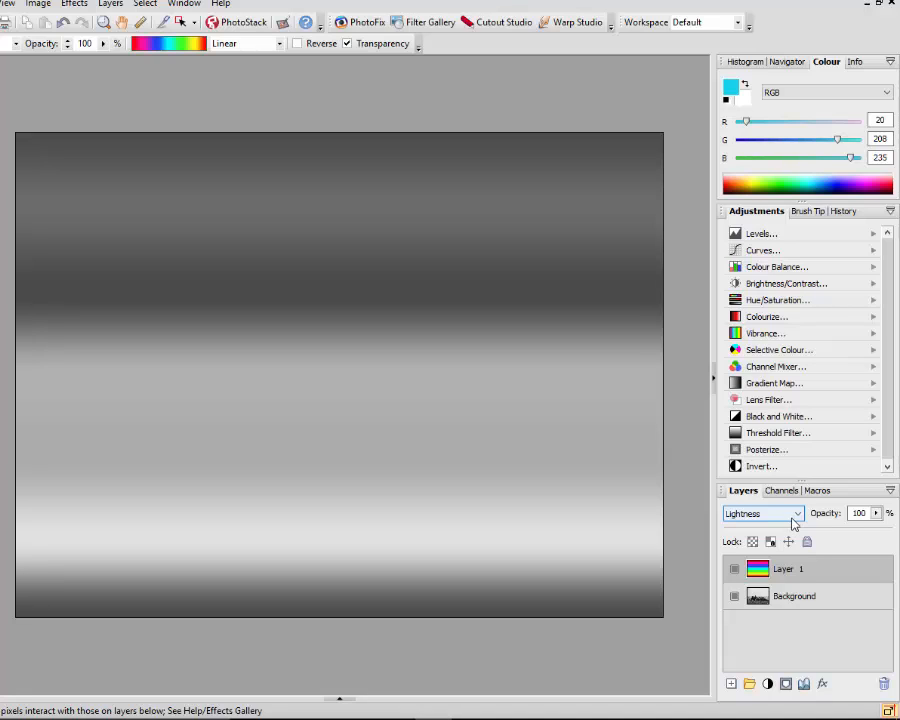
Try the Overlay blend mode on the rainbow gradient layer, and change the layer's blend mode to Difference
{"action": "left_click", "coordinate": [798, 516]}
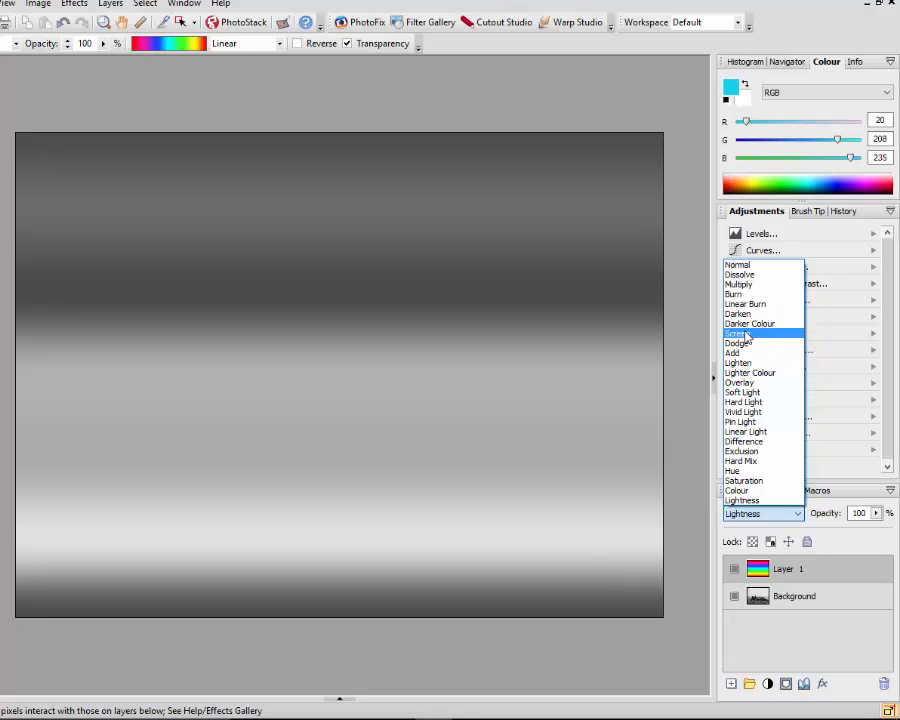
{"action": "left_click", "coordinate": [745, 383]}
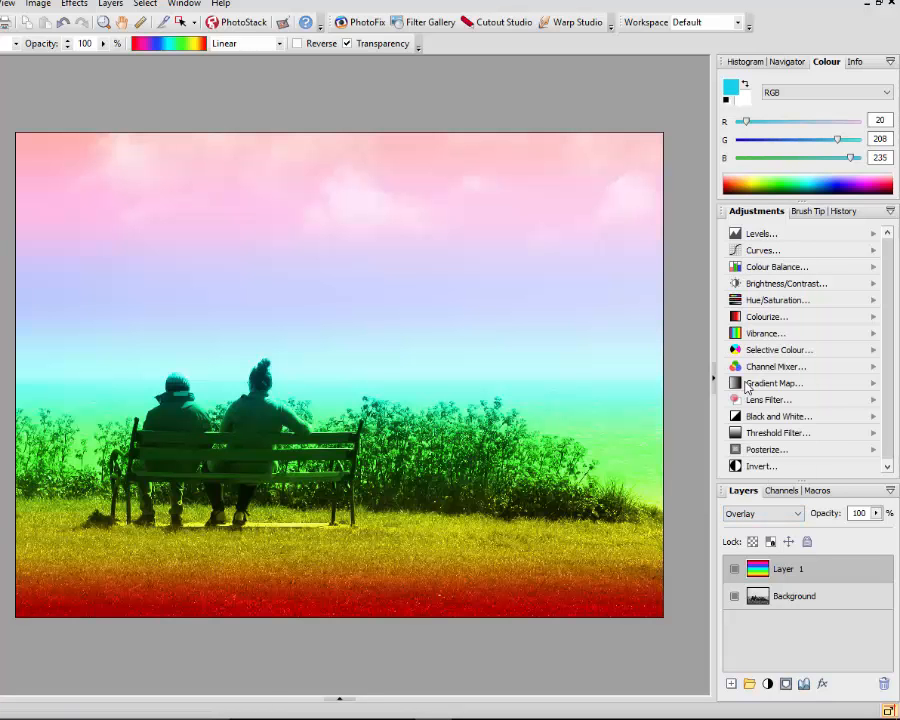
{"action": "left_click", "coordinate": [794, 513]}
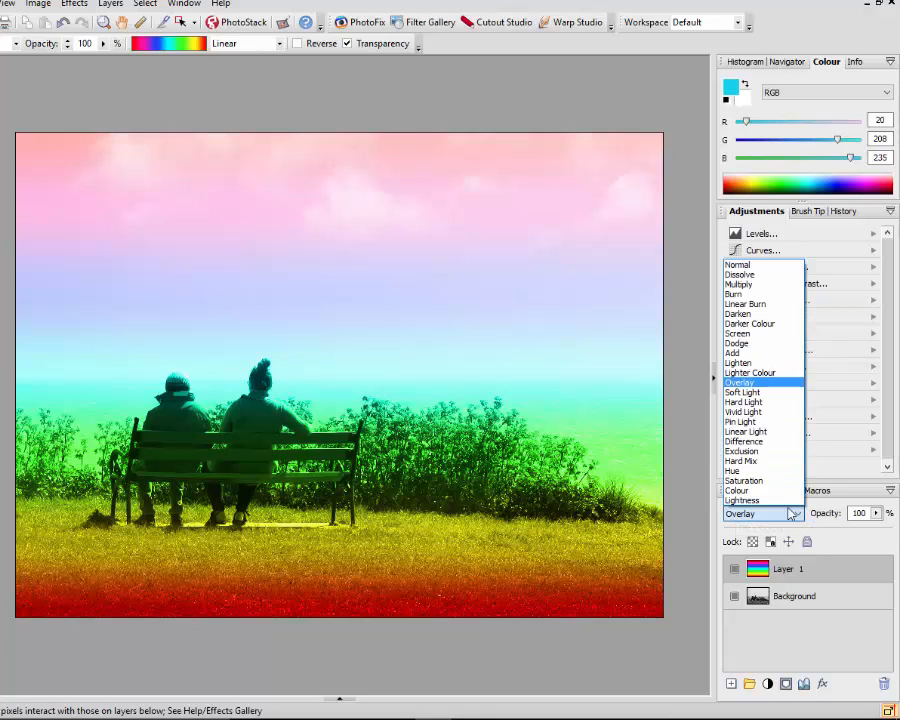
{"action": "left_click", "coordinate": [749, 446]}
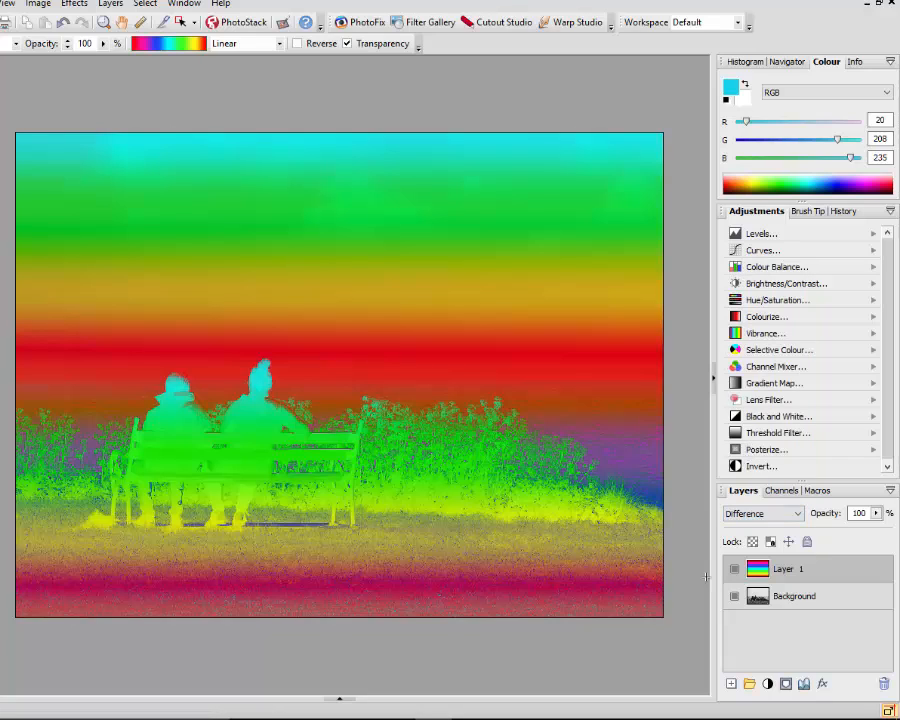